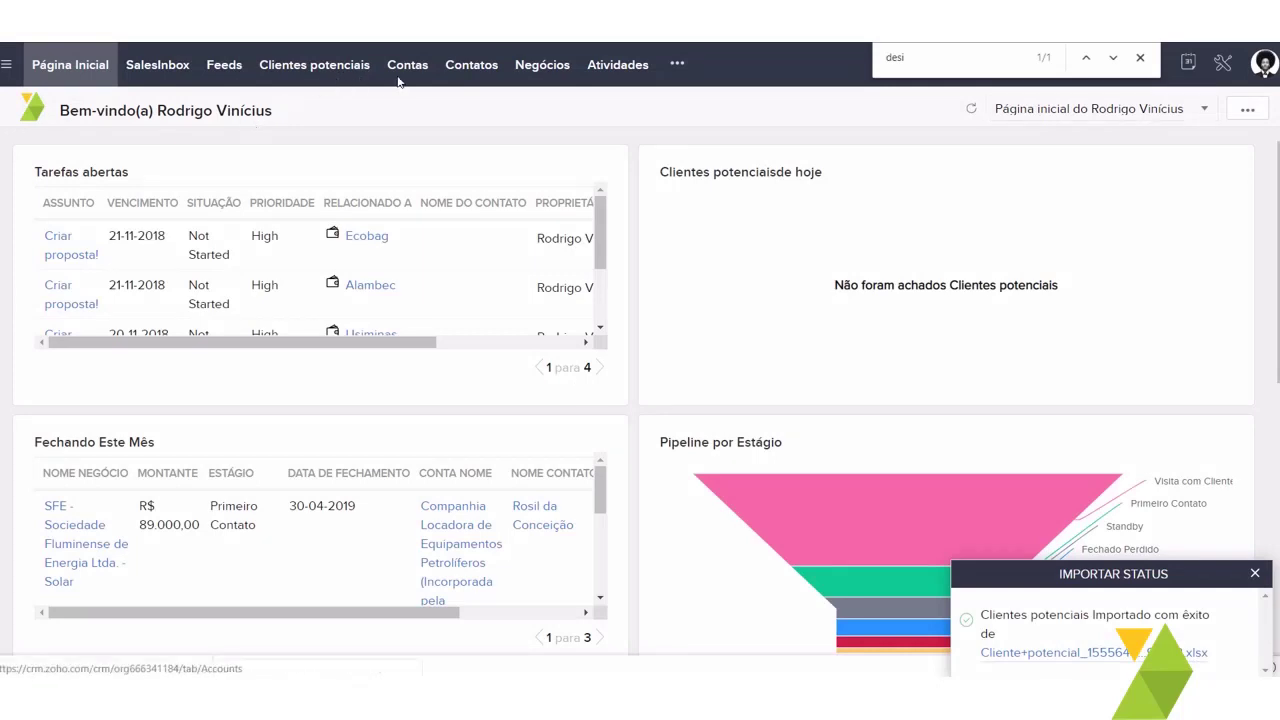
# - Open the import page for Clientes potenciais and collapse the import status notice
pyautogui.click(345, 72)
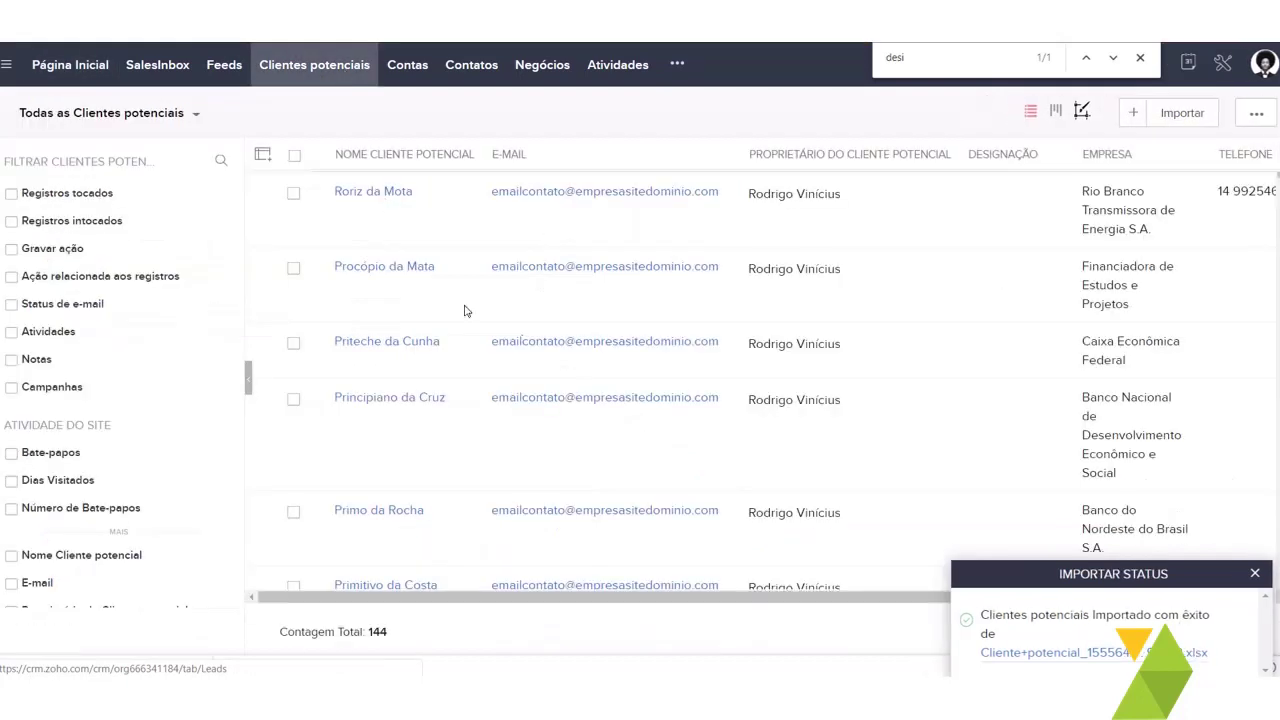
pyautogui.click(1184, 116)
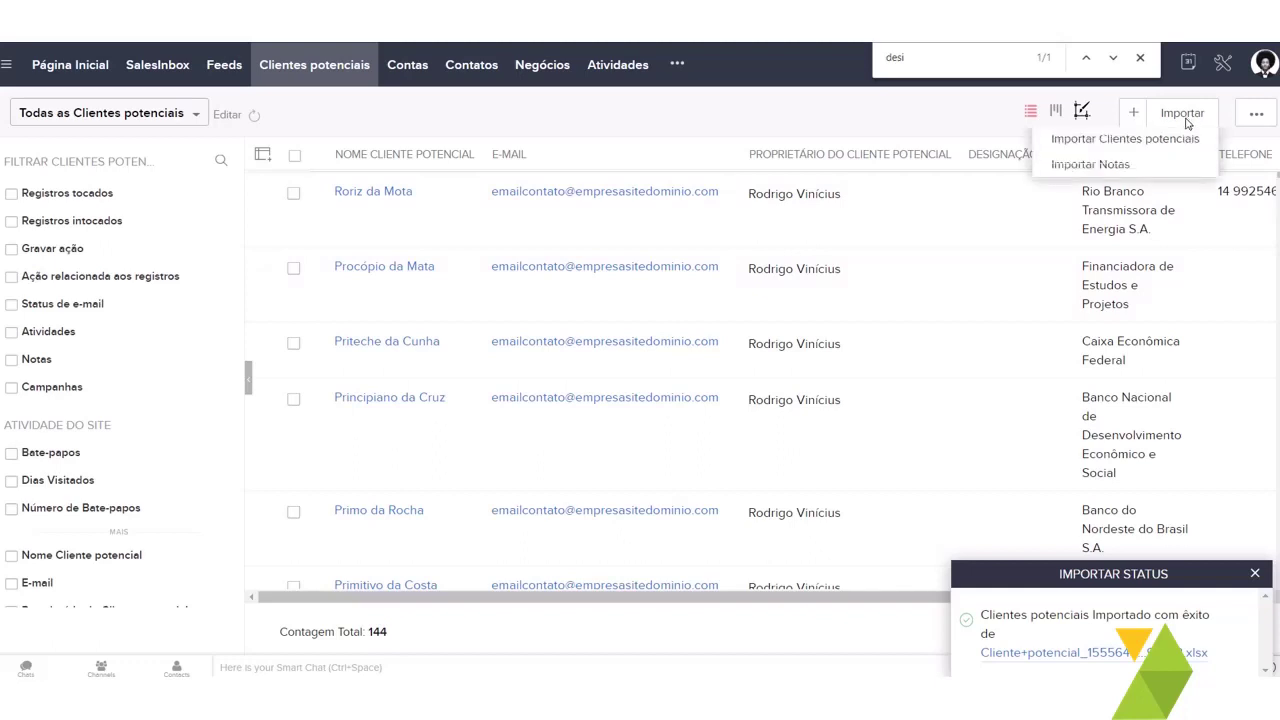
pyautogui.click(1186, 138)
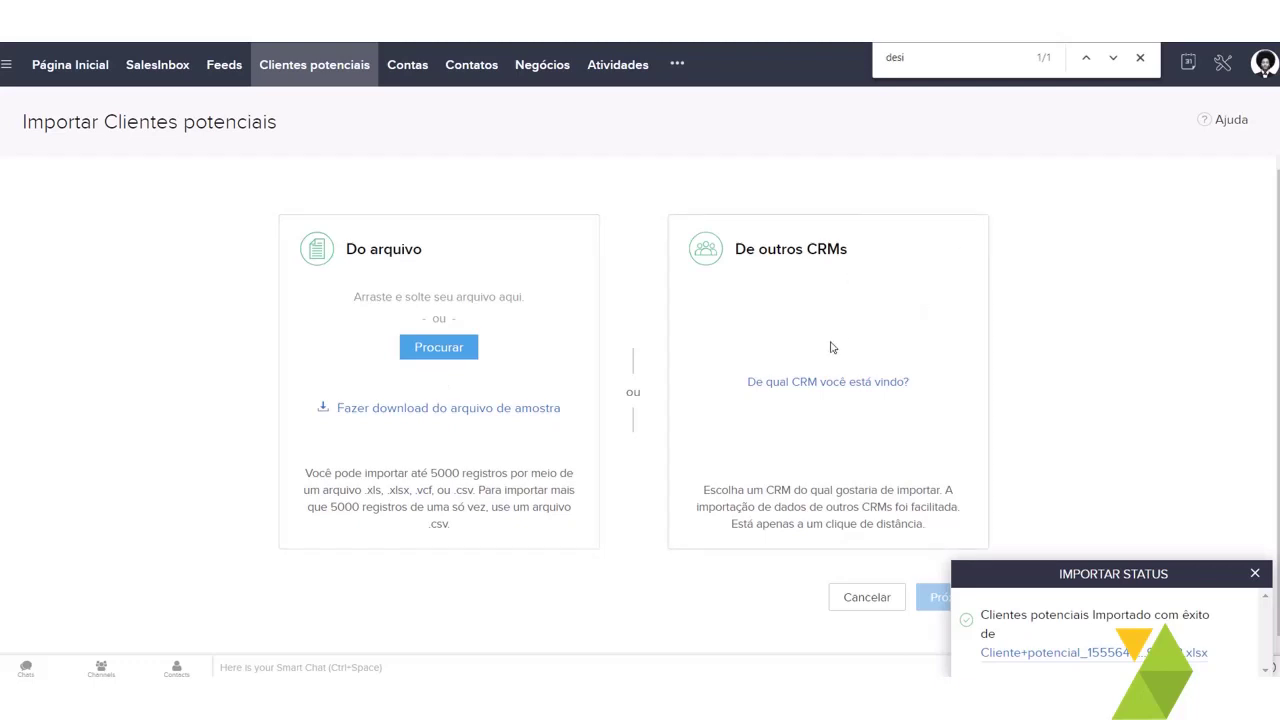
pyautogui.click(1258, 574)
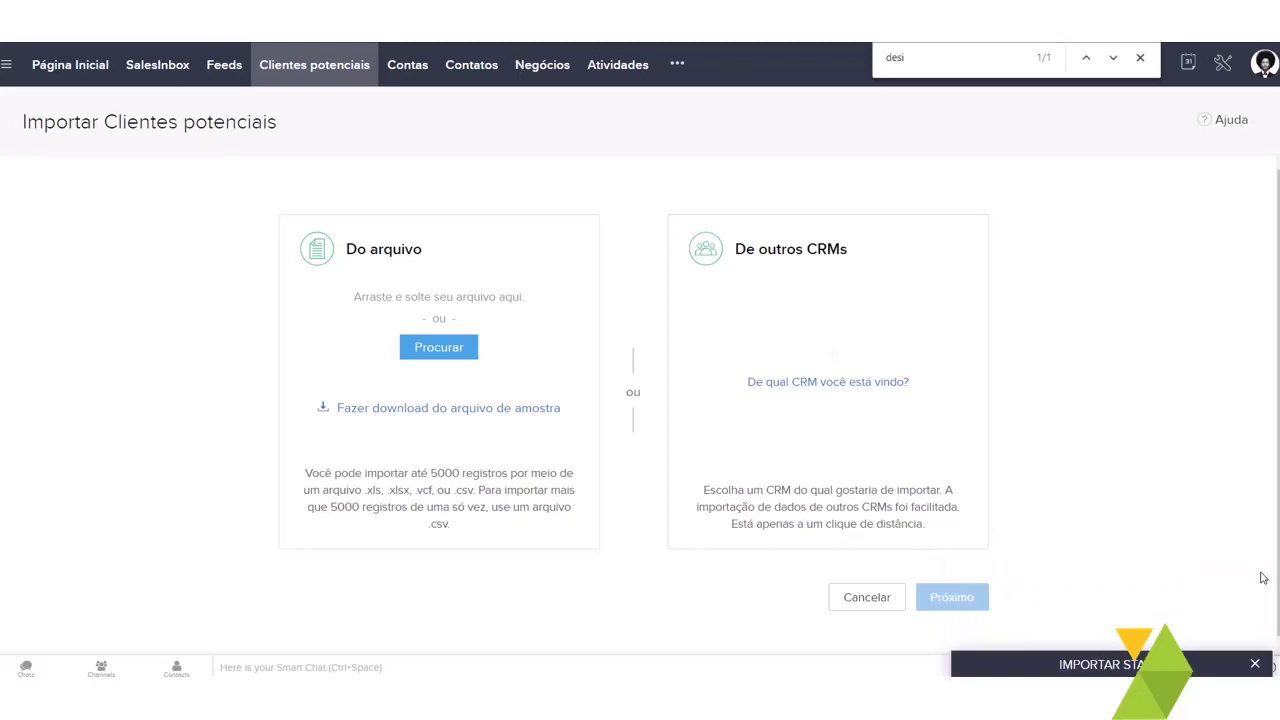
# - Review the list of source CRMs offered for importing from another CRM, leaving none chosen
pyautogui.click(838, 388)
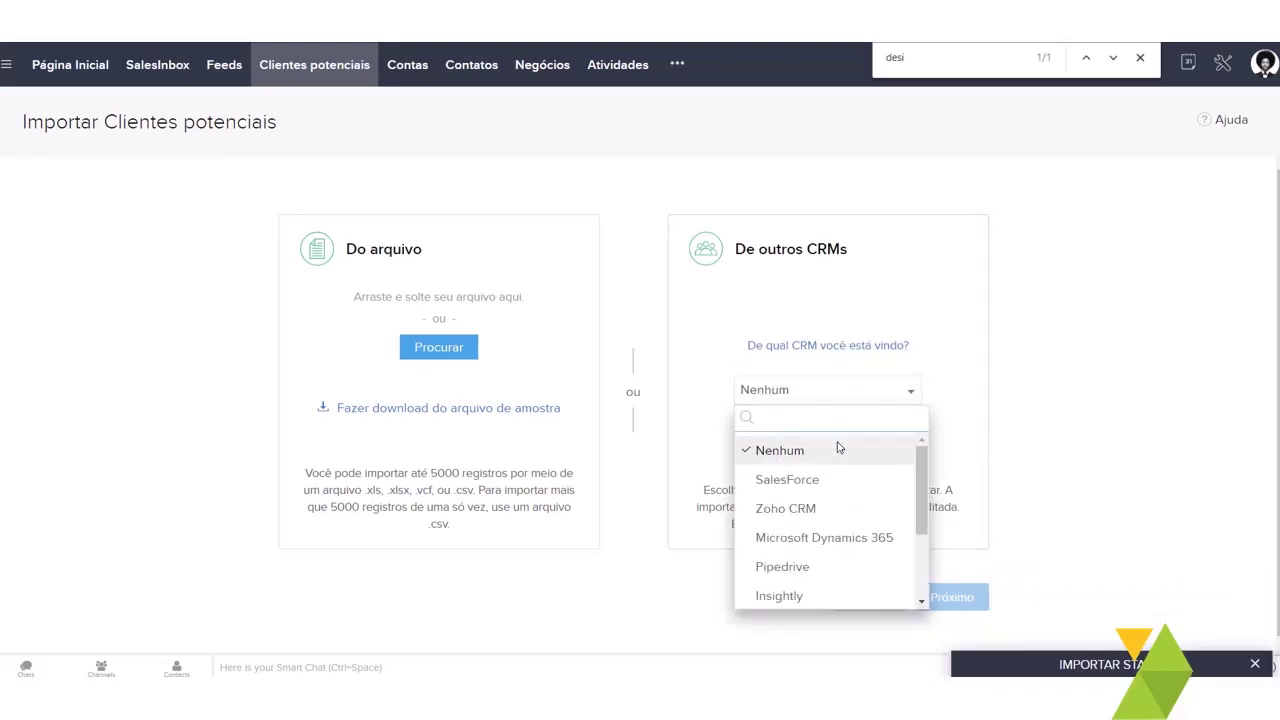
pyautogui.scroll(-1, 851, 540)
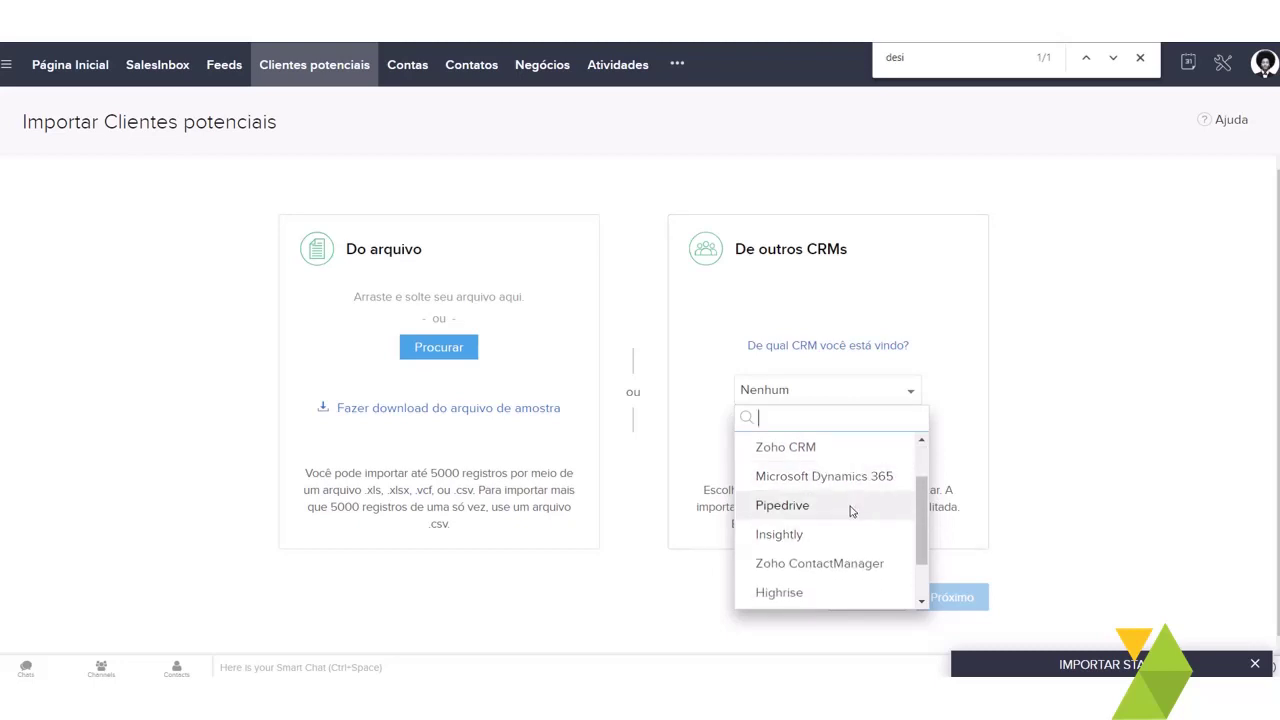
pyautogui.scroll(-2, 851, 511)
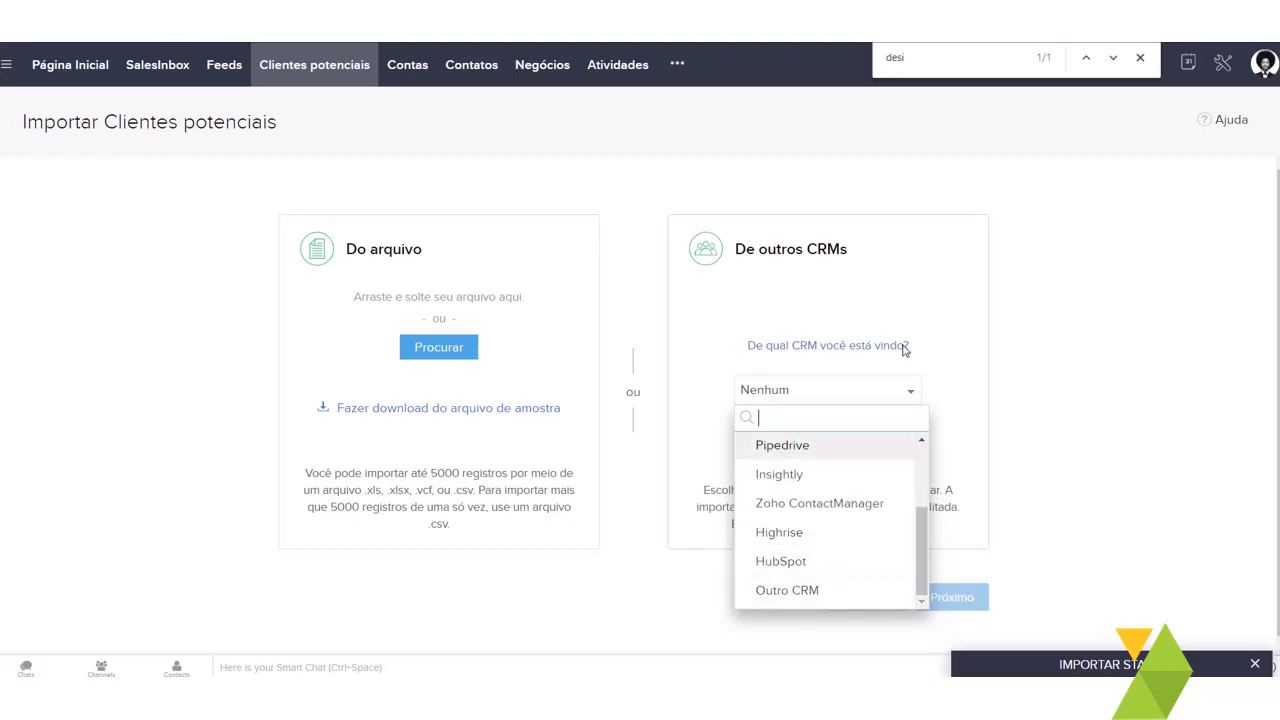
pyautogui.click(990, 338)
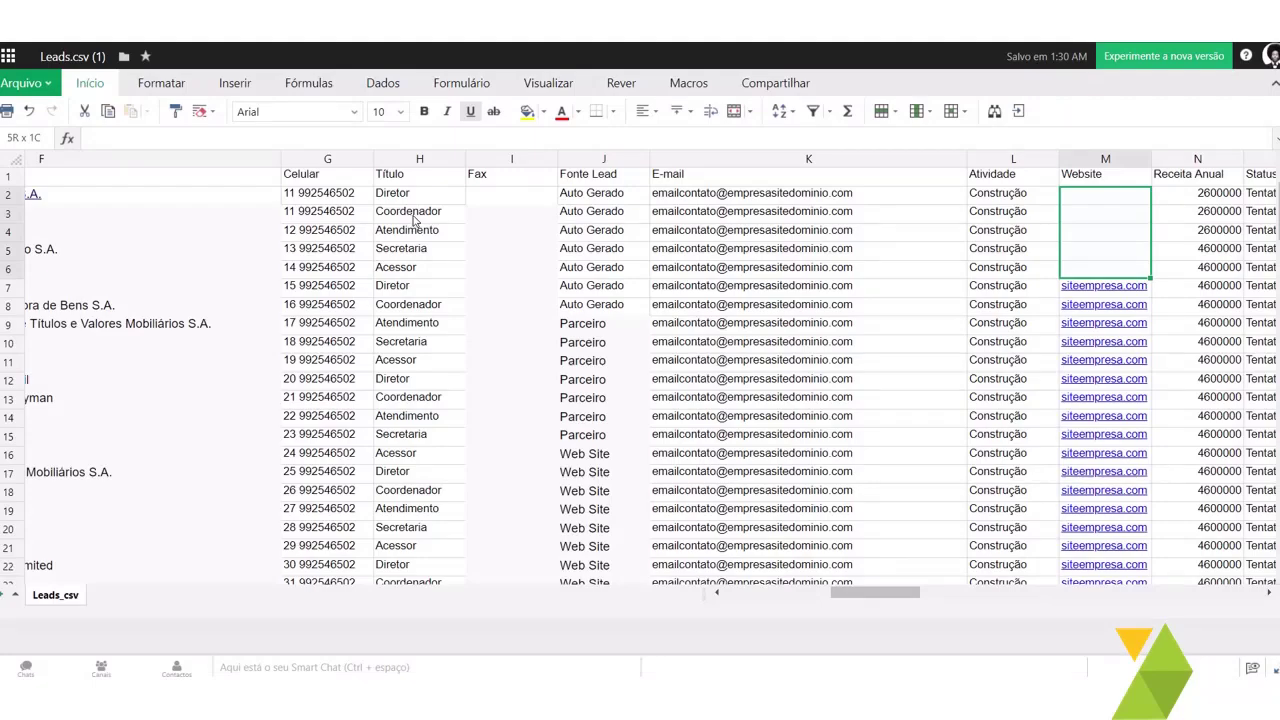
# - Switch to the Leads.csv spreadsheet in Zoho Sheet and examine its Saudação, Nome, Cod. Lead and Sobrenome columns
pyautogui.click(927, 536)
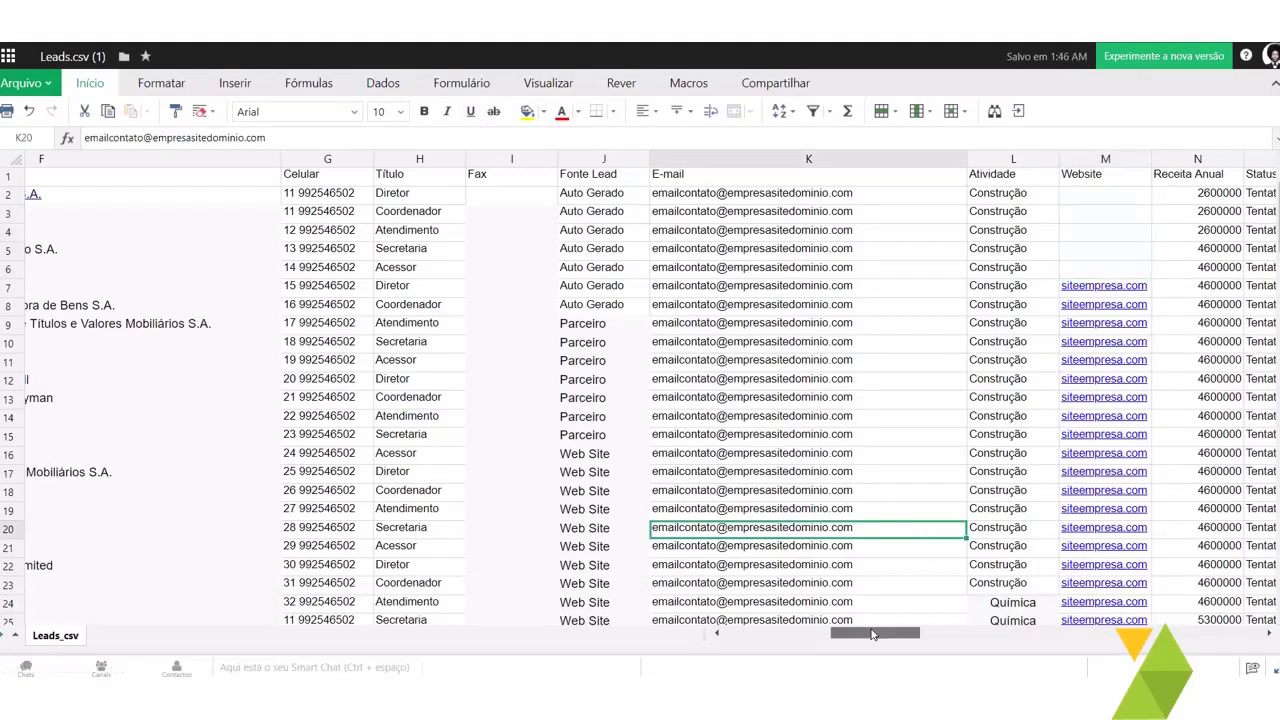
pyautogui.moveTo(875, 632); pyautogui.dragTo(770, 632)
pyautogui.click(350, 313)
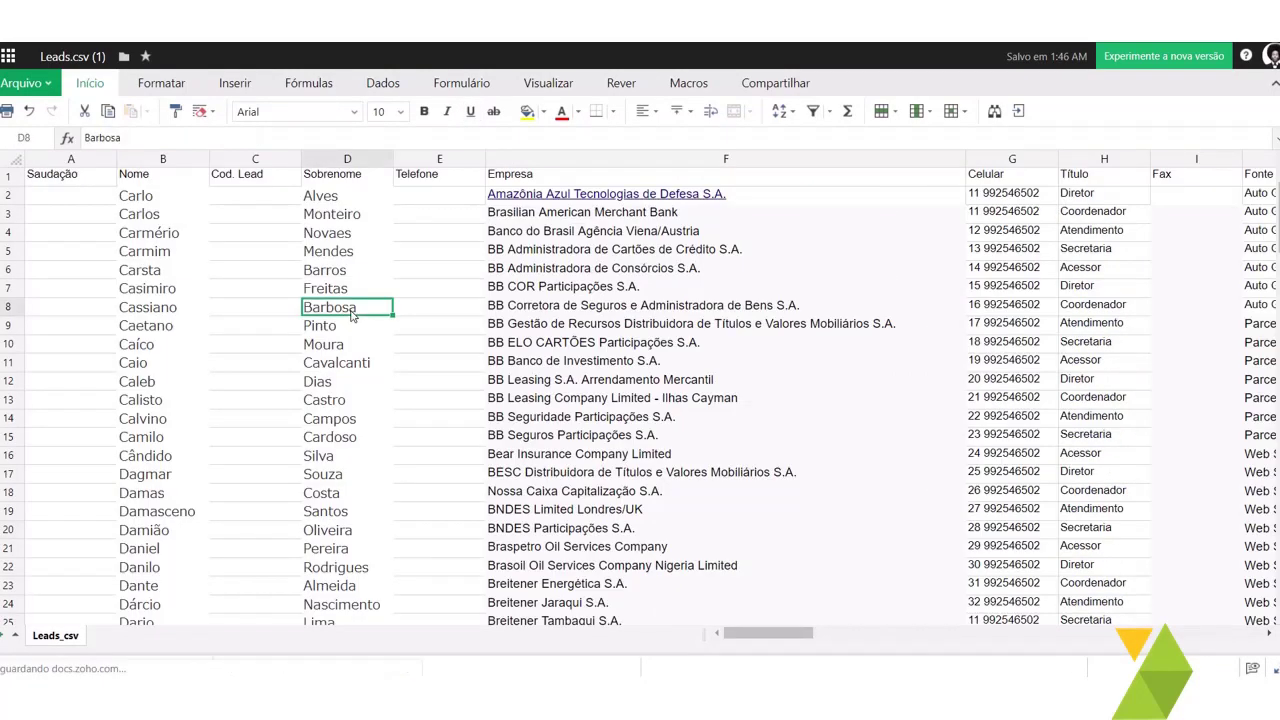
pyautogui.click(186, 220)
pyautogui.click(62, 162)
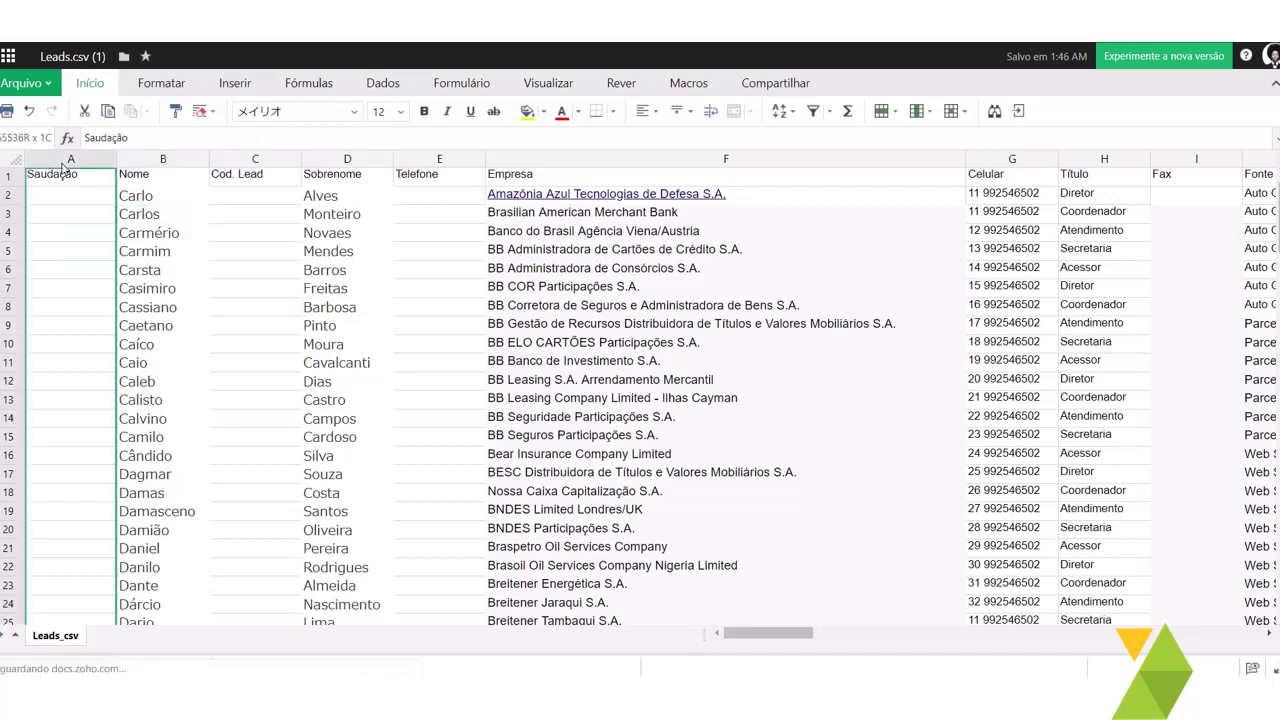
pyautogui.click(148, 161)
pyautogui.click(250, 162)
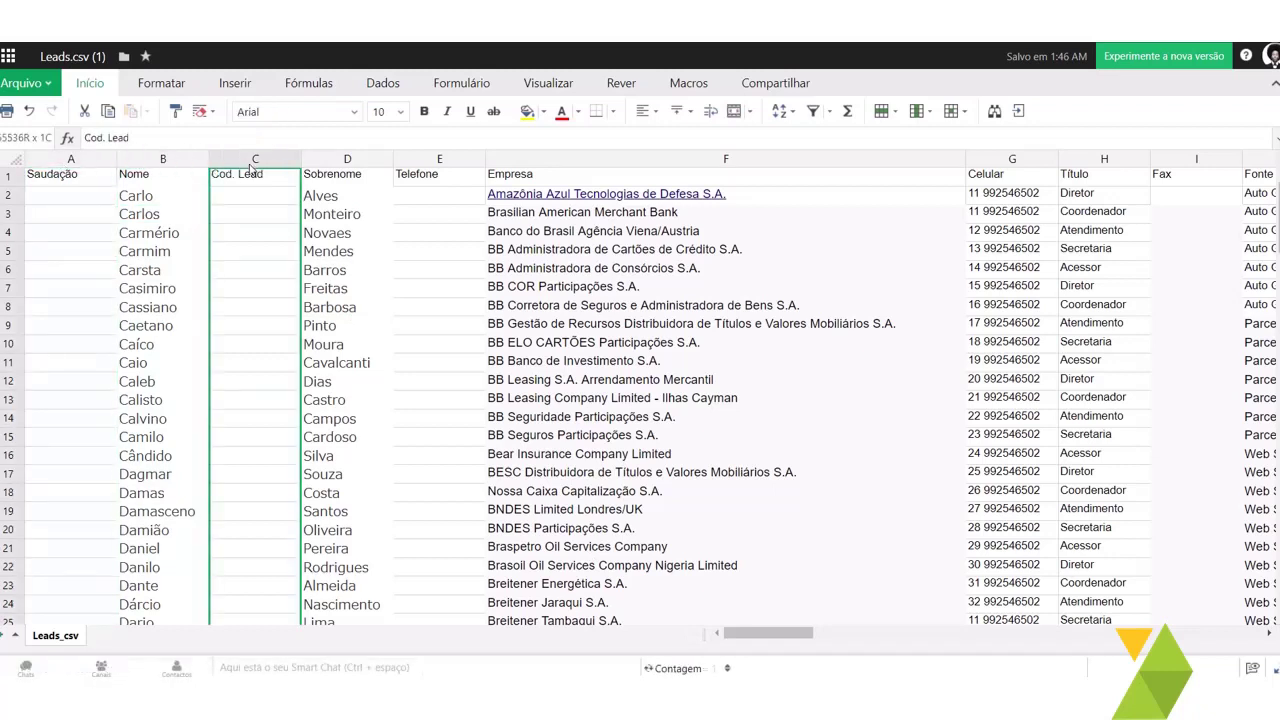
pyautogui.click(337, 162)
pyautogui.click(267, 157)
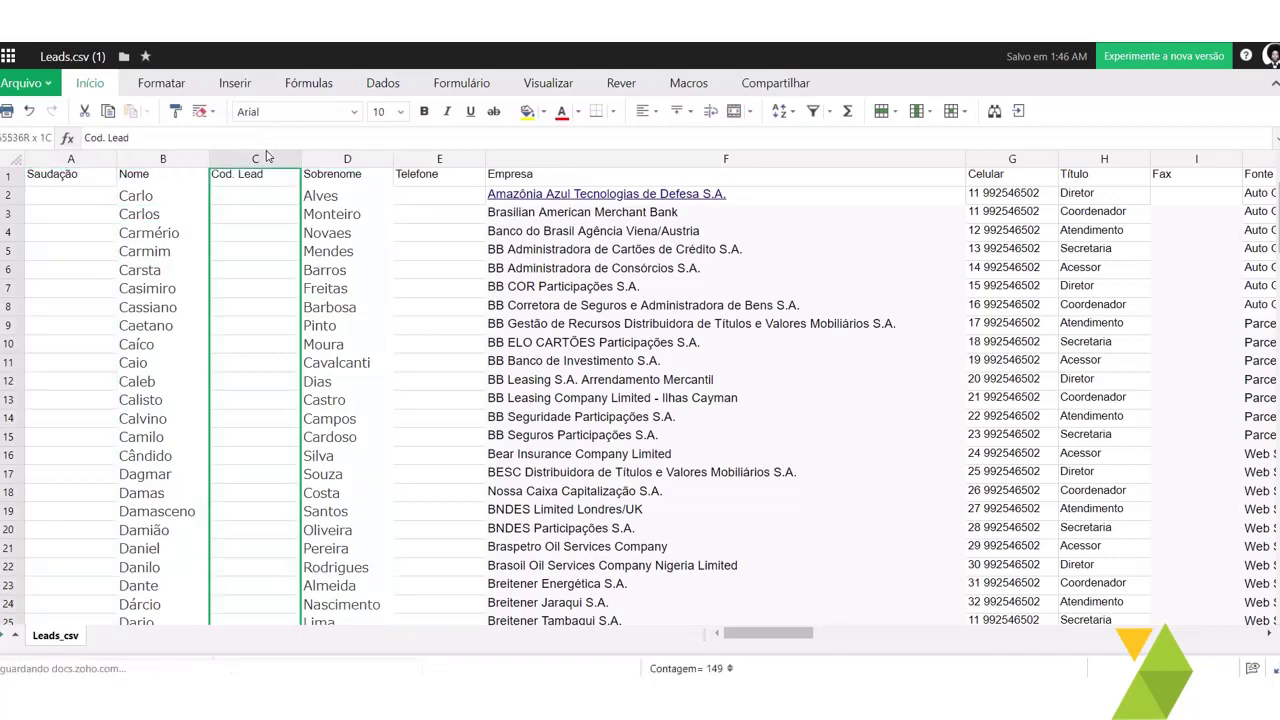
pyautogui.click(333, 164)
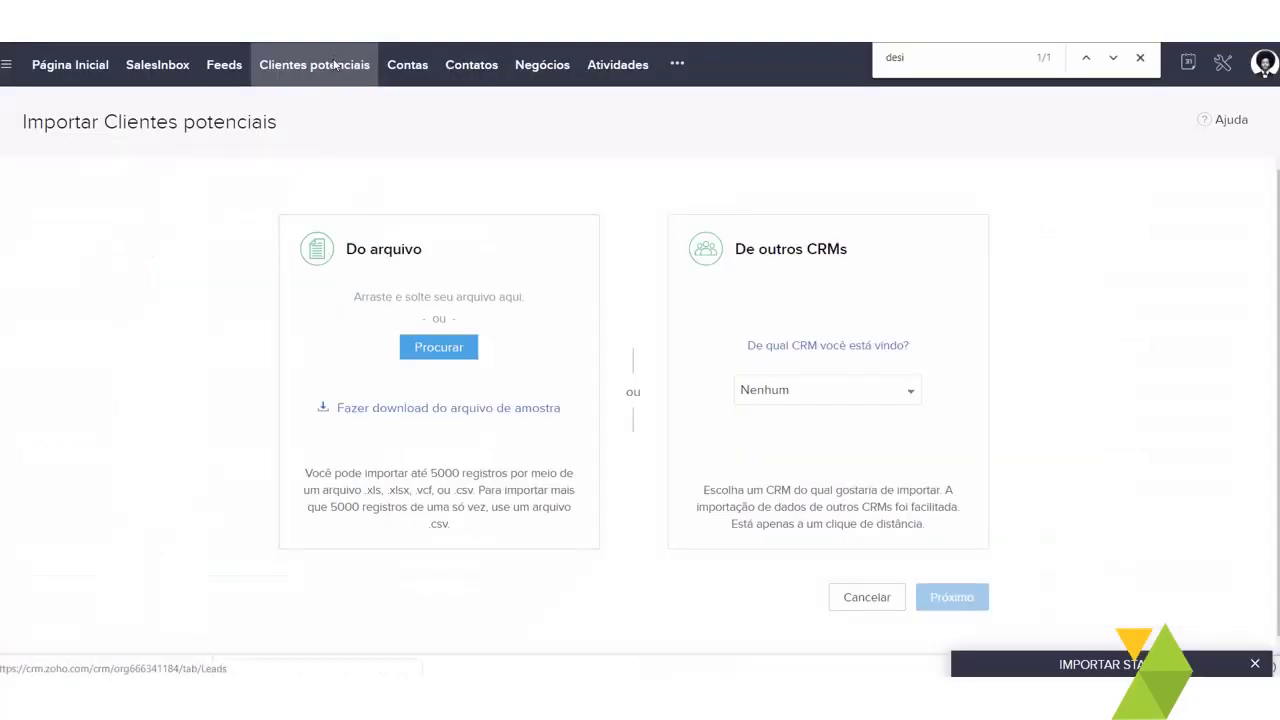
# - Open Clientes potenciais in a separate browser tab and check the Nome and Sobrenome columns in the Leads.csv spreadsheet
pyautogui.rightClick(336, 65)
pyautogui.click(358, 72)
pyautogui.click(358, 70)
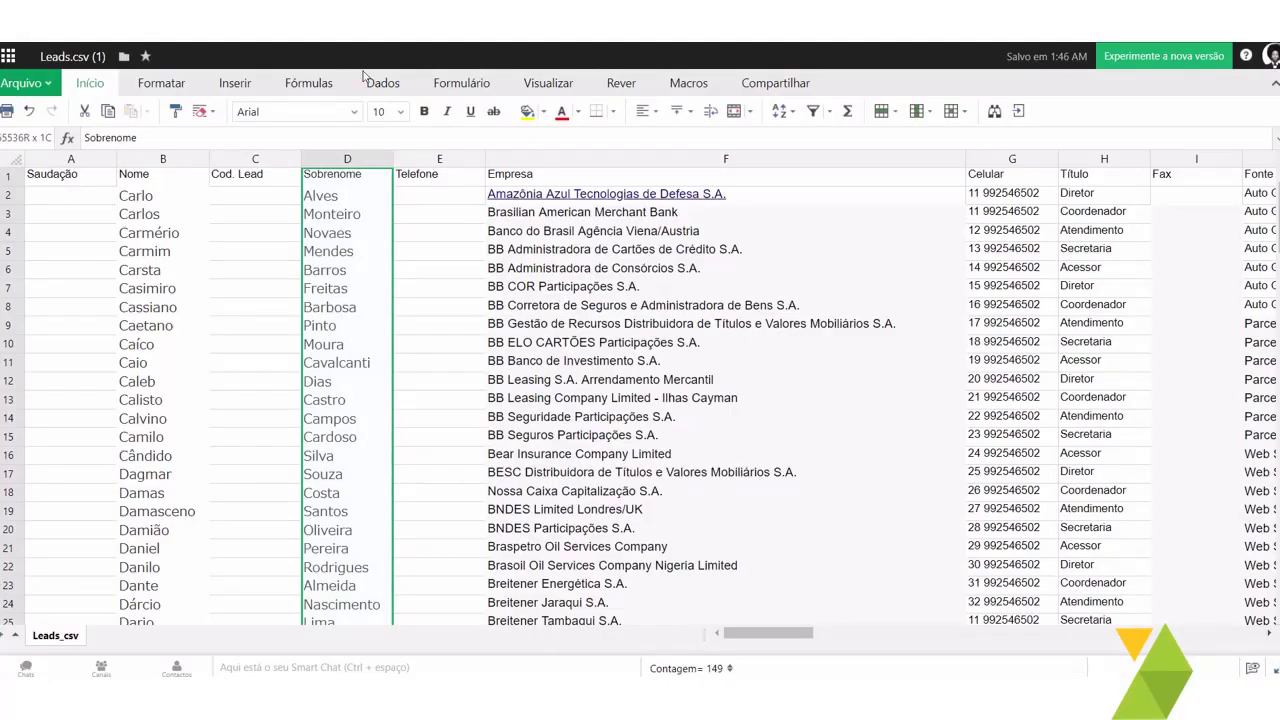
pyautogui.click(161, 157)
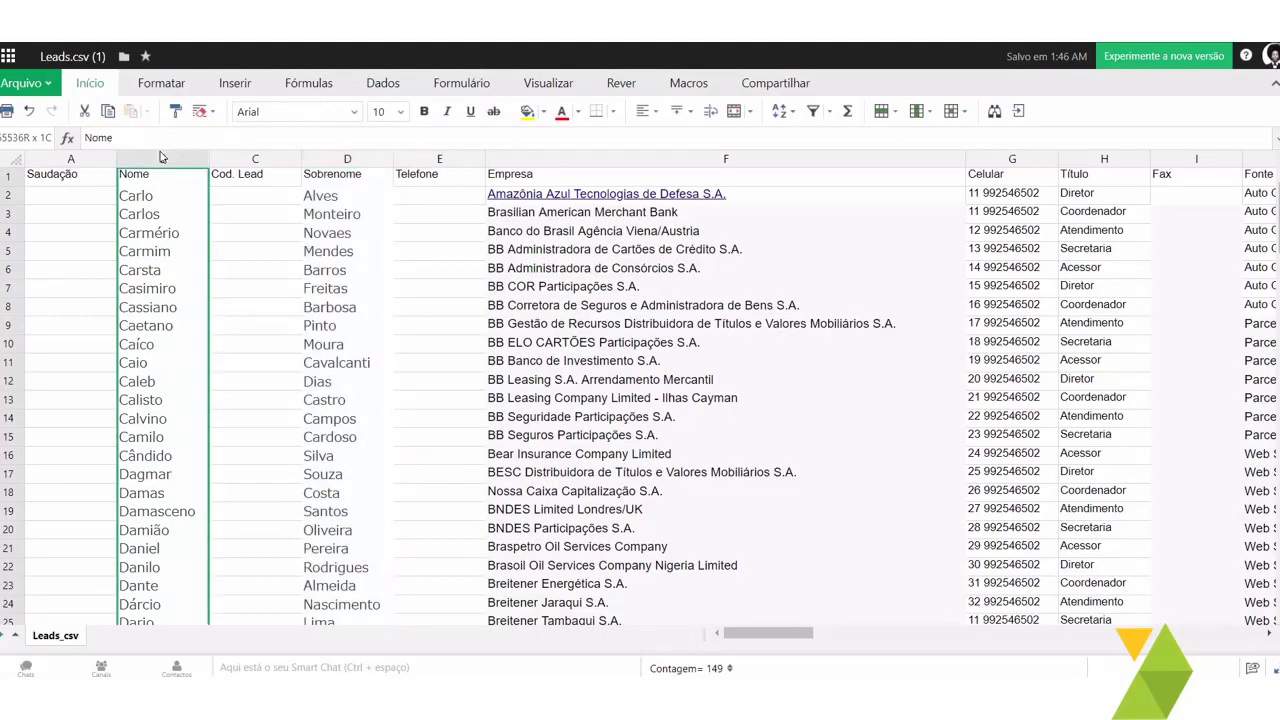
pyautogui.click(332, 160)
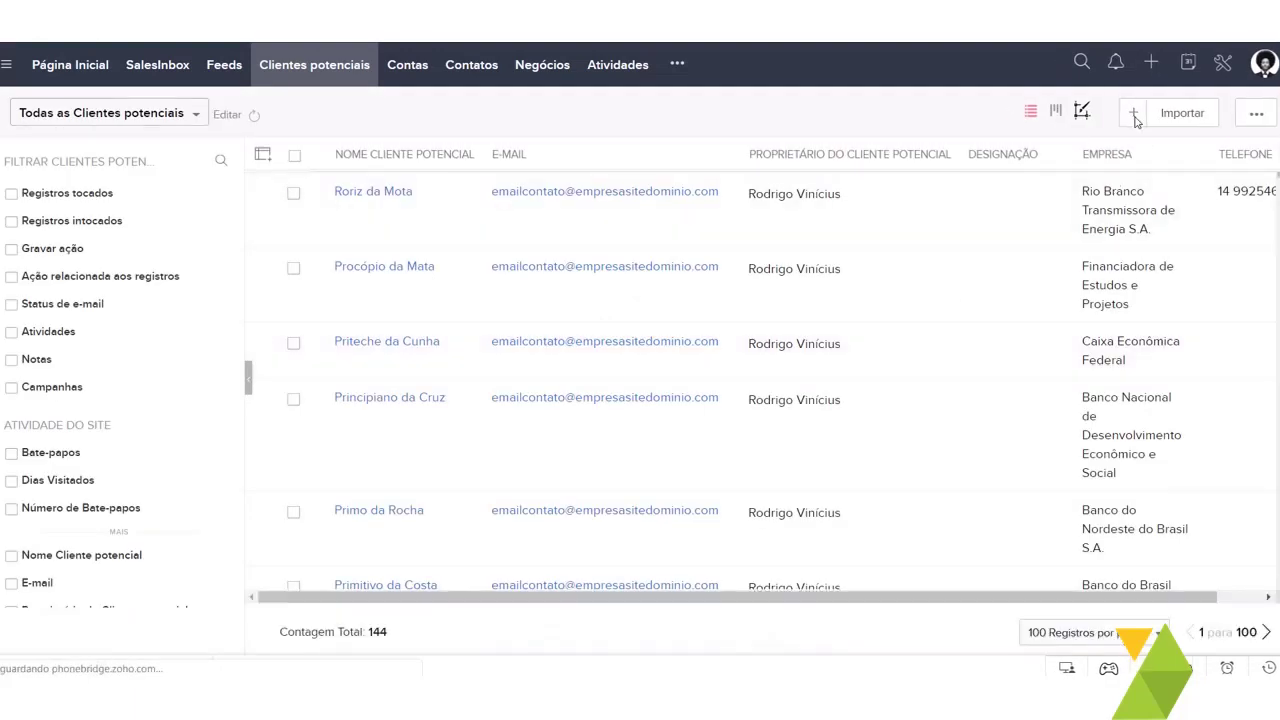
# - Open the new Cliente potencial form in Zoho CRM and check its Primeiro Nome, Sobrenome and Telefone fields
pyautogui.click(1134, 115)
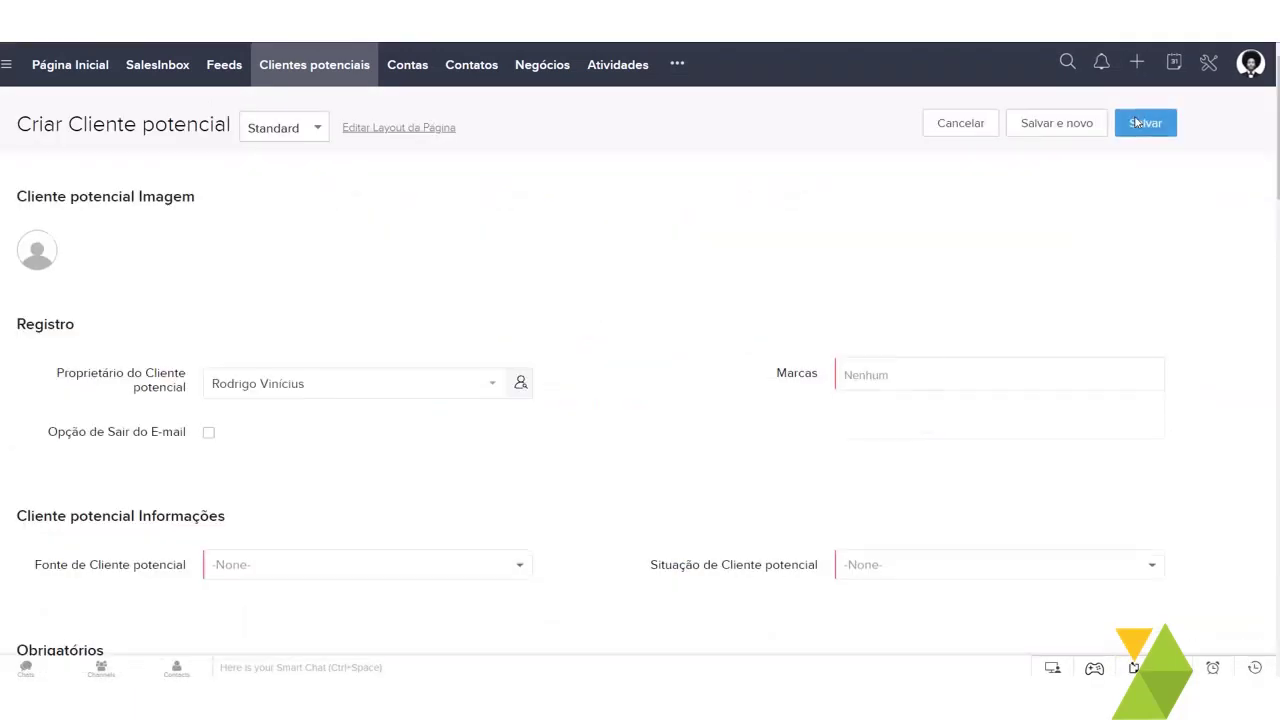
pyautogui.scroll(-2, 704, 300)
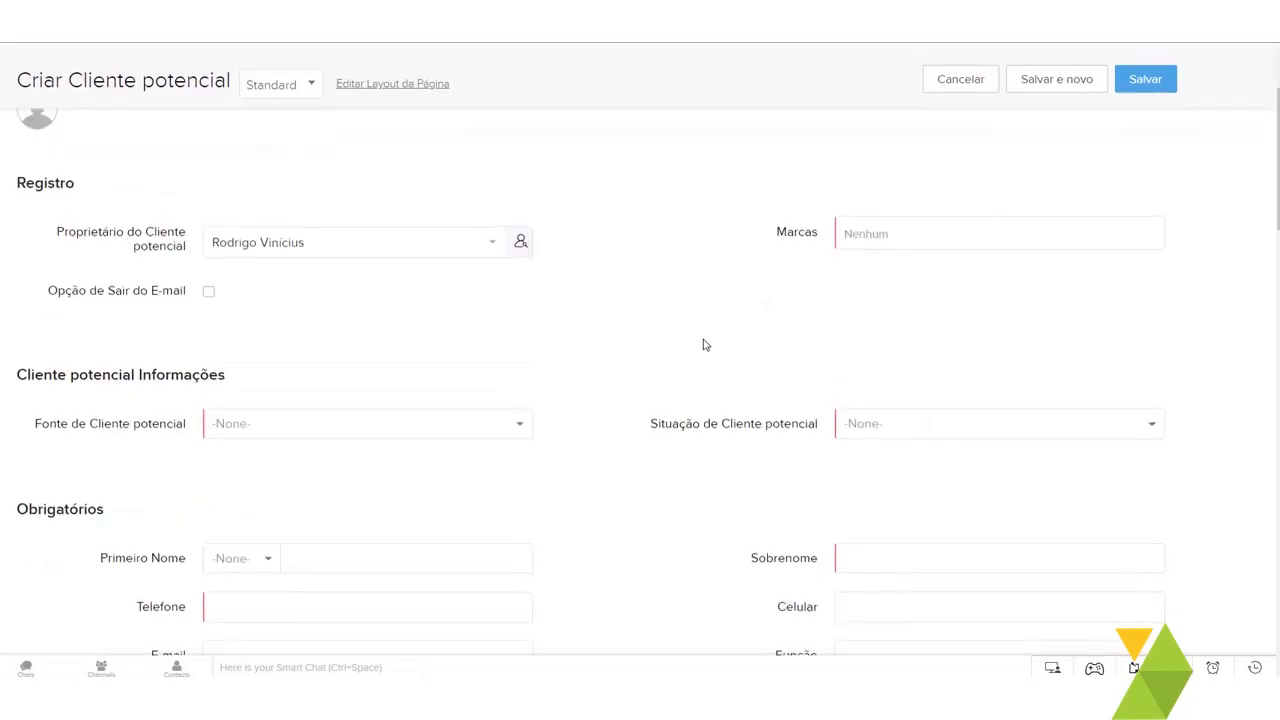
pyautogui.scroll(-3, 457, 457)
pyautogui.click(352, 343)
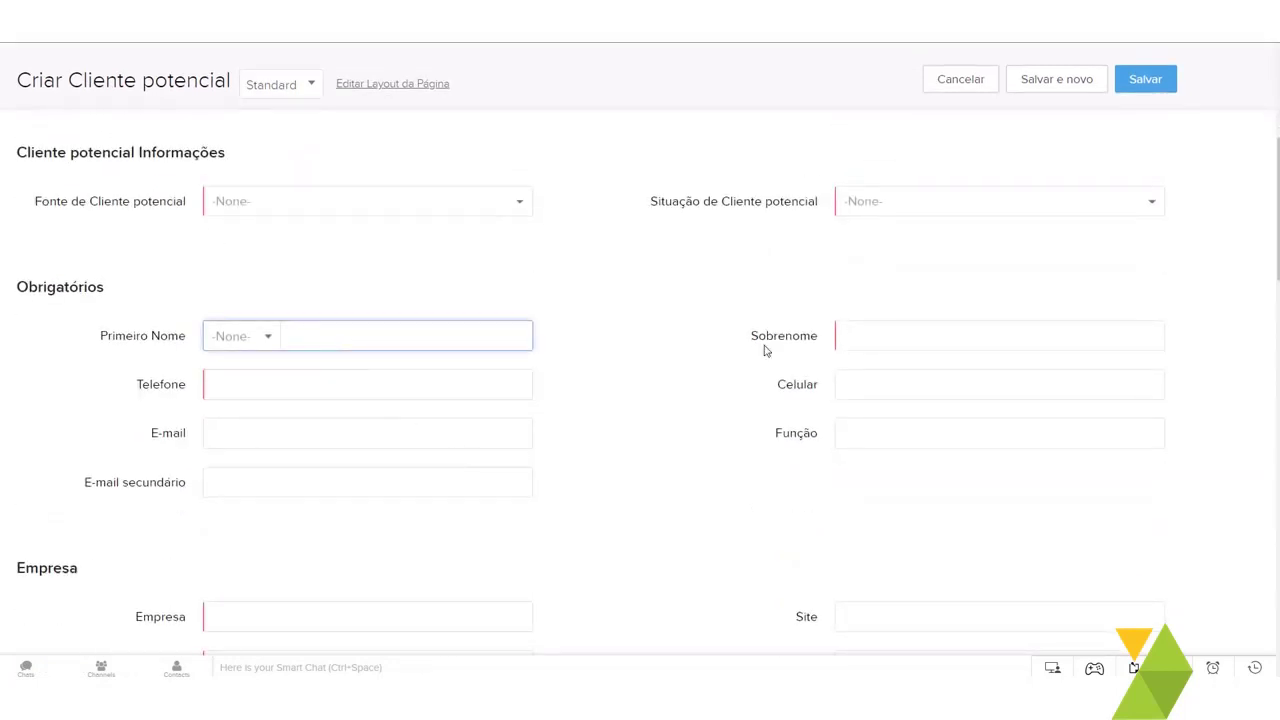
pyautogui.click(881, 352)
pyautogui.click(299, 383)
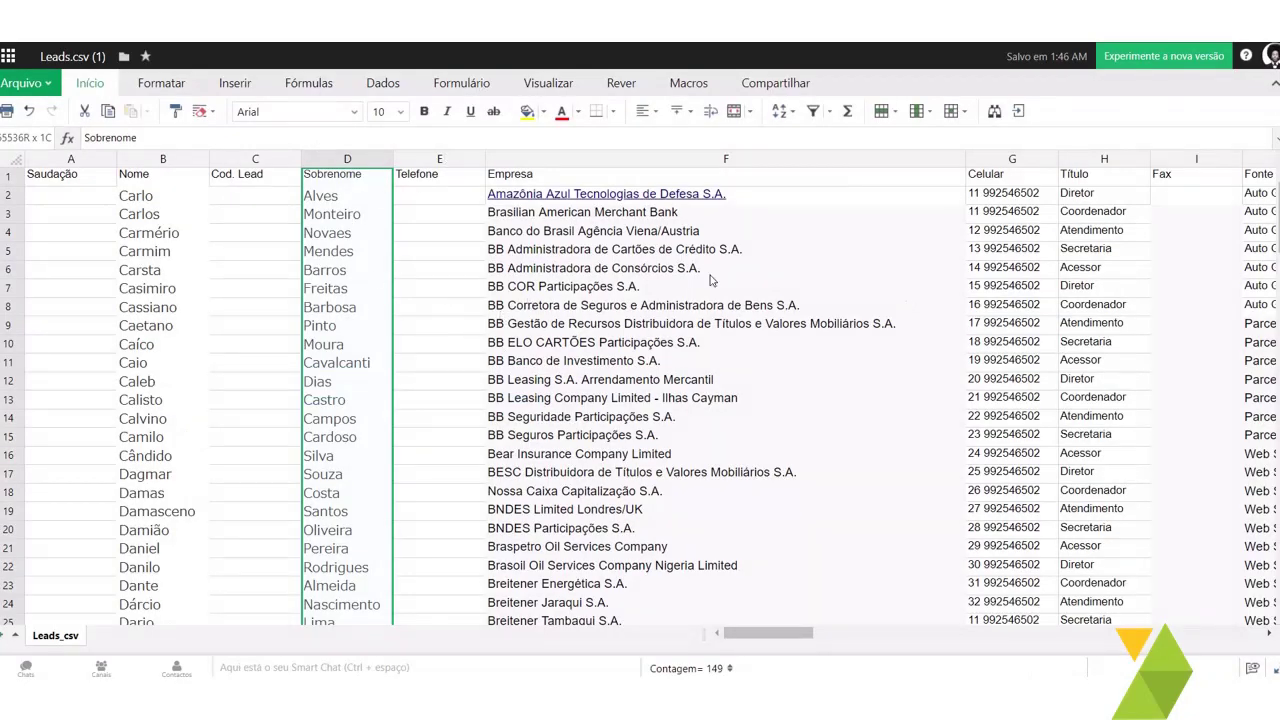
# - Compare the spreadsheet's Telefone and Empresa columns with the fields of the new Cliente potencial form
pyautogui.click(440, 158)
pyautogui.click(803, 250)
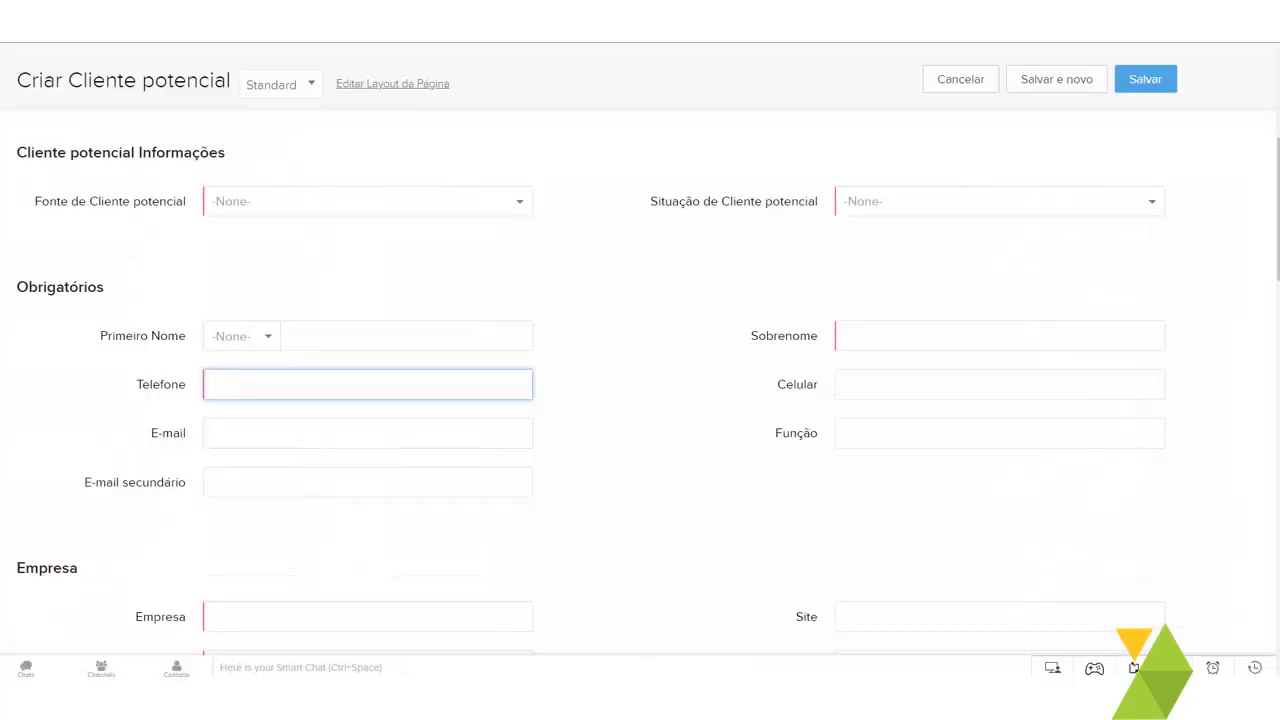
pyautogui.scroll(-6, 383, 323)
pyautogui.scroll(4, 380, 325)
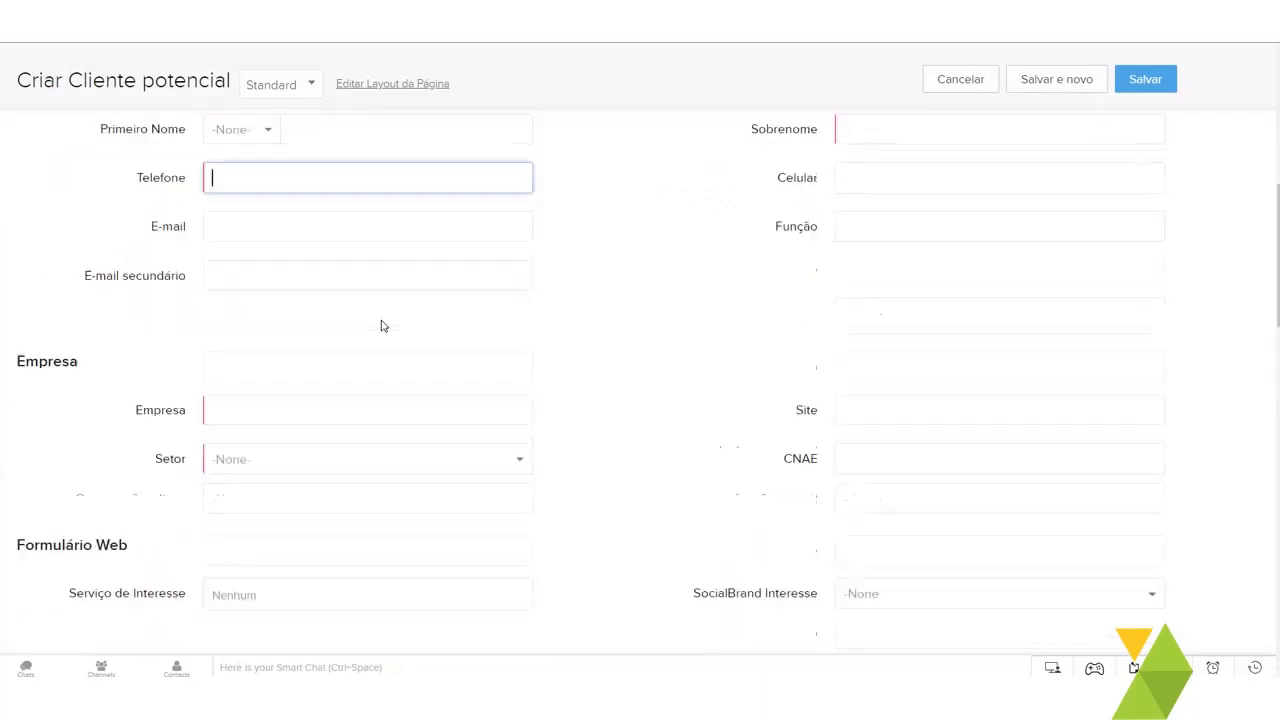
pyautogui.scroll(5, 380, 325)
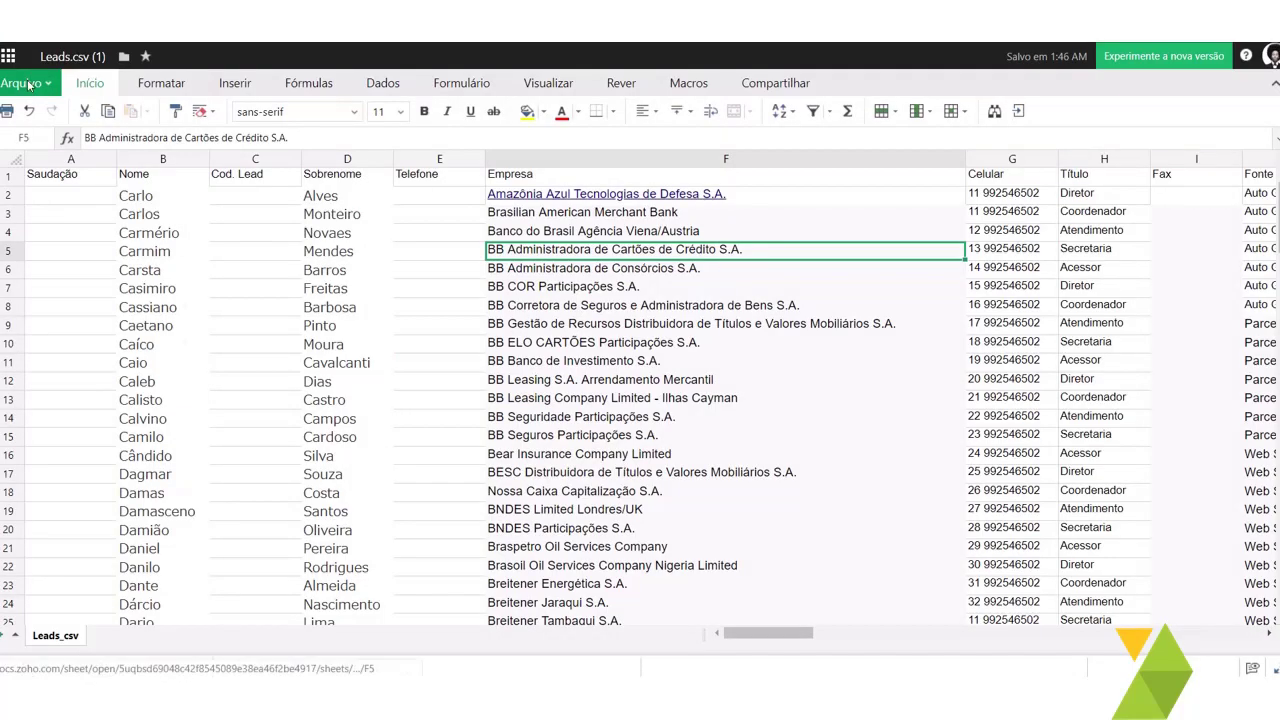
# - Export the Leads.csv spreadsheet from Zoho Sheet as an MS Excel workbook (.xlsx)
pyautogui.click(30, 85)
pyautogui.moveTo(103, 316)
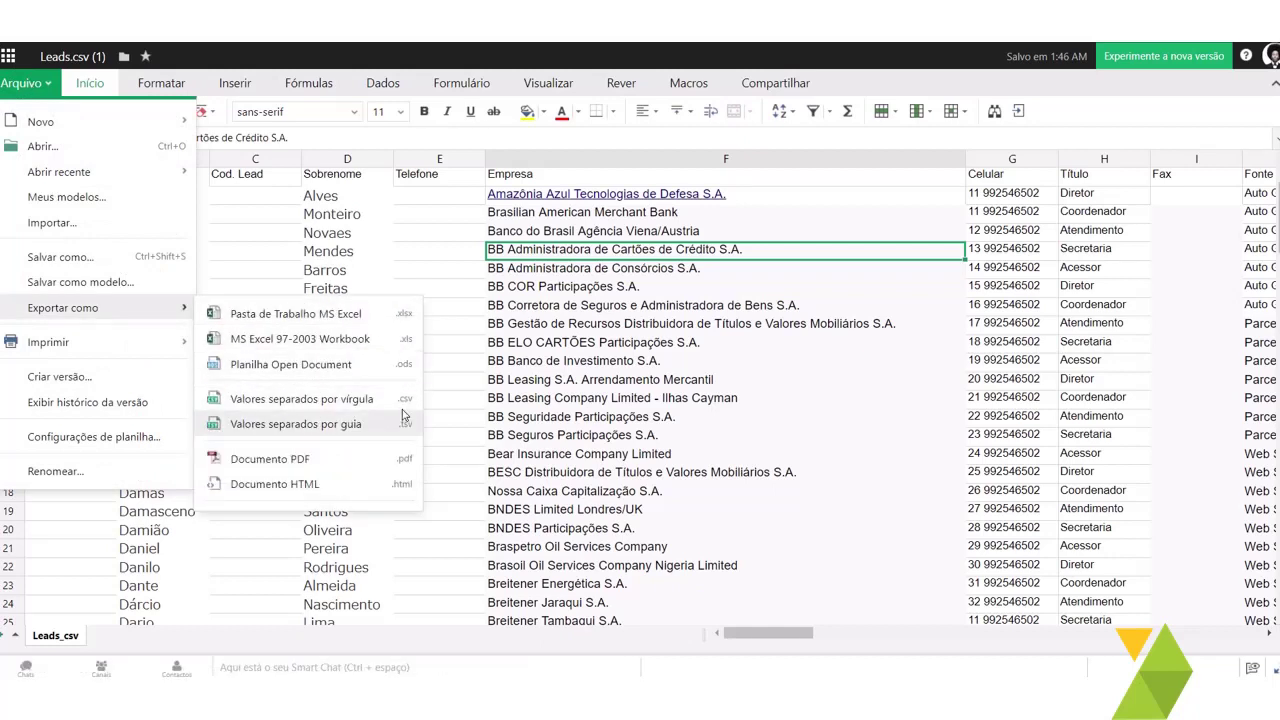
pyautogui.click(296, 314)
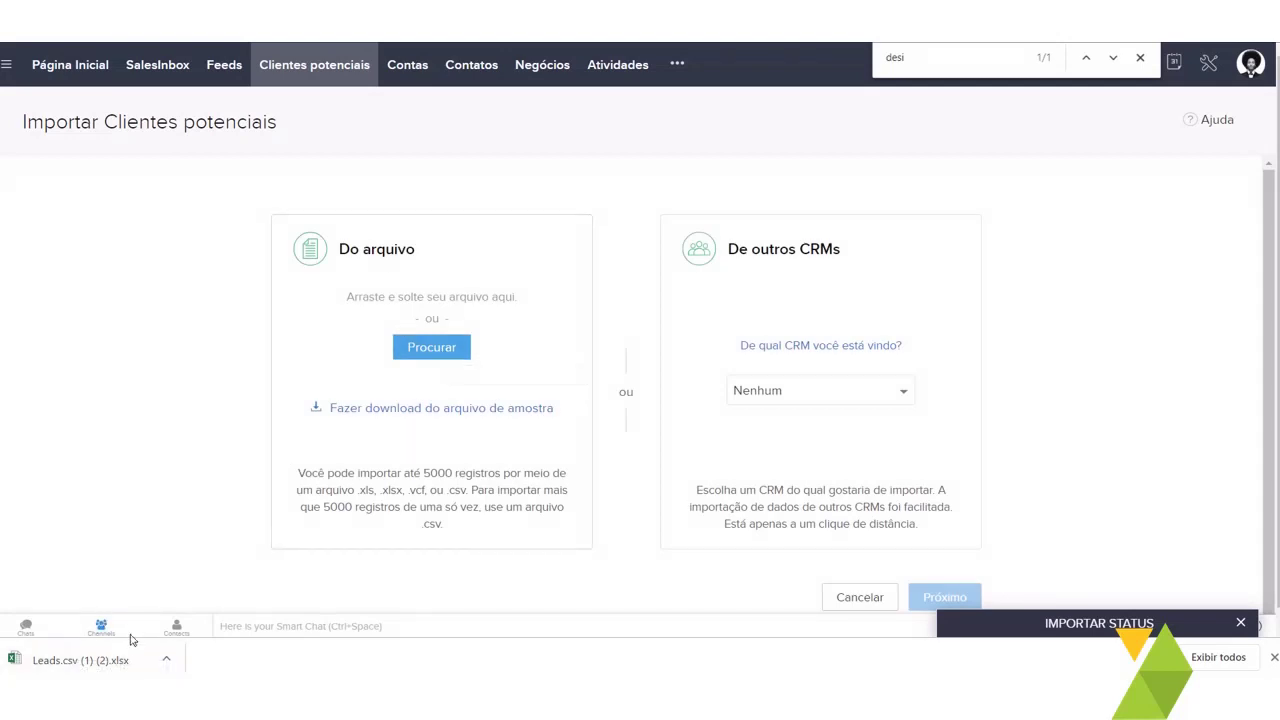
# - Upload Leads.csv (1) (2).xlsx to the Zoho CRM lead import and choose the Standard layout for it
pyautogui.moveTo(157, 663); pyautogui.dragTo(369, 380)
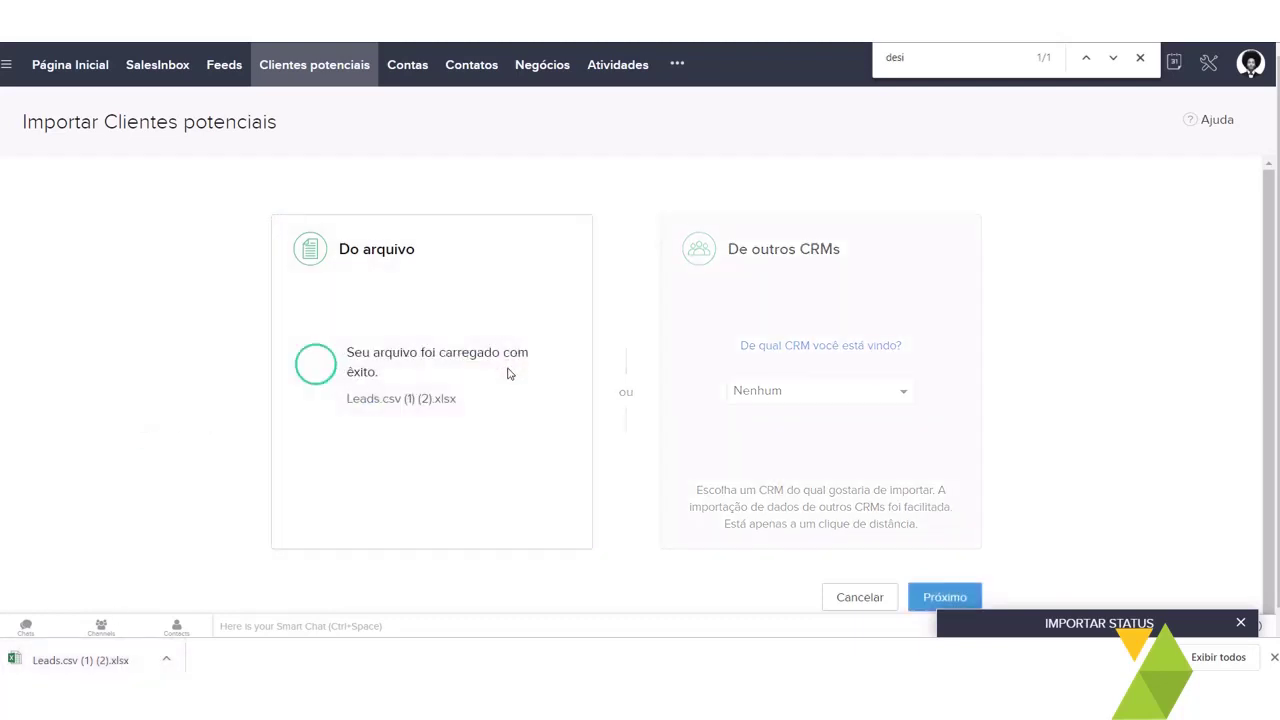
pyautogui.click(966, 597)
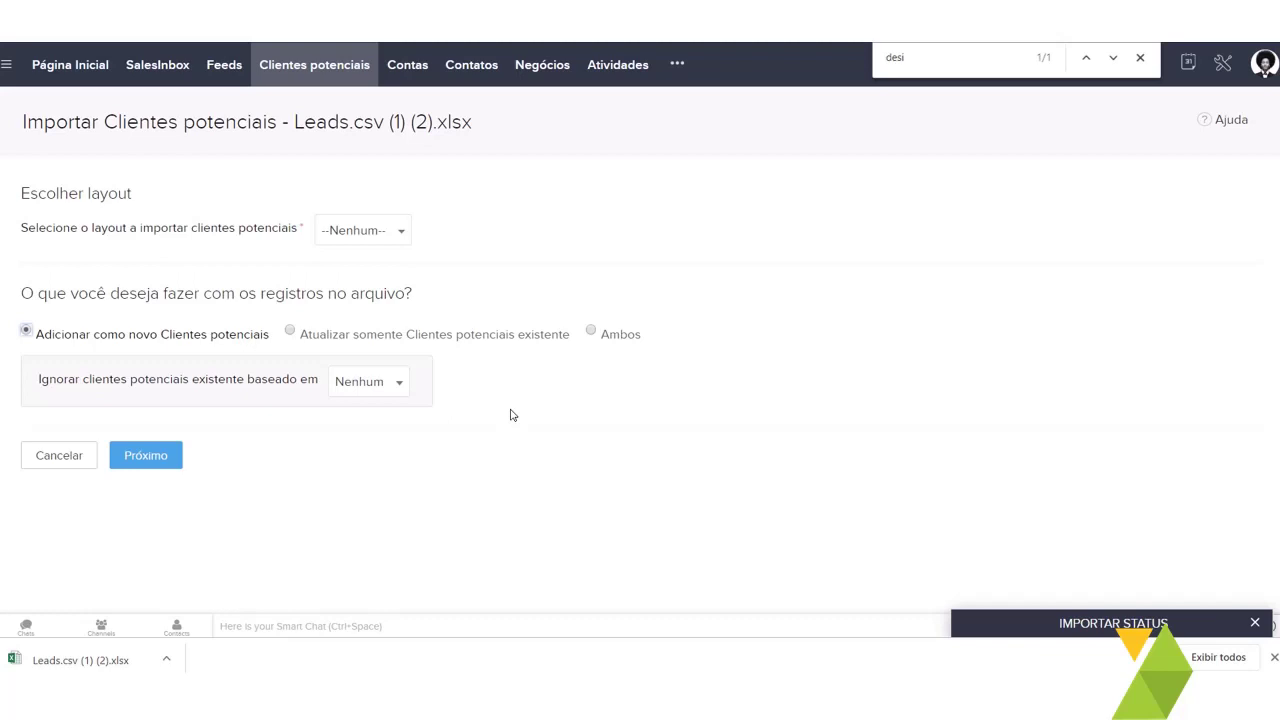
pyautogui.click(341, 230)
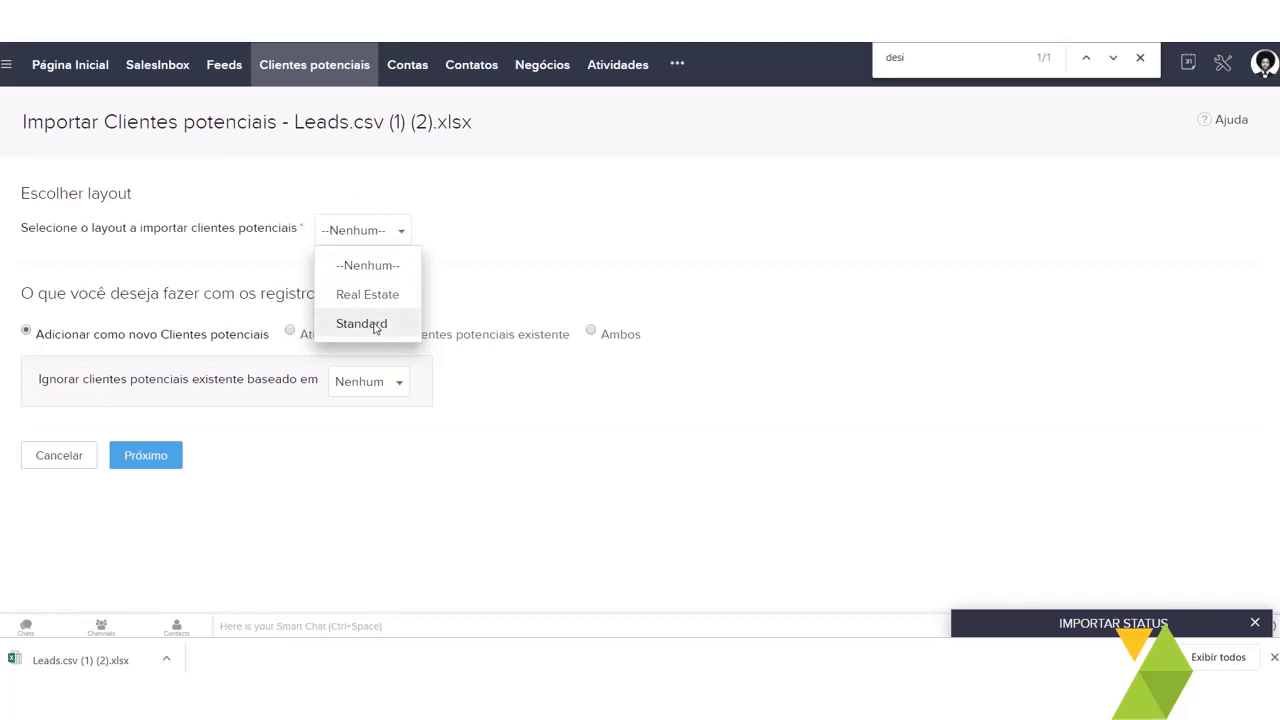
pyautogui.click(376, 325)
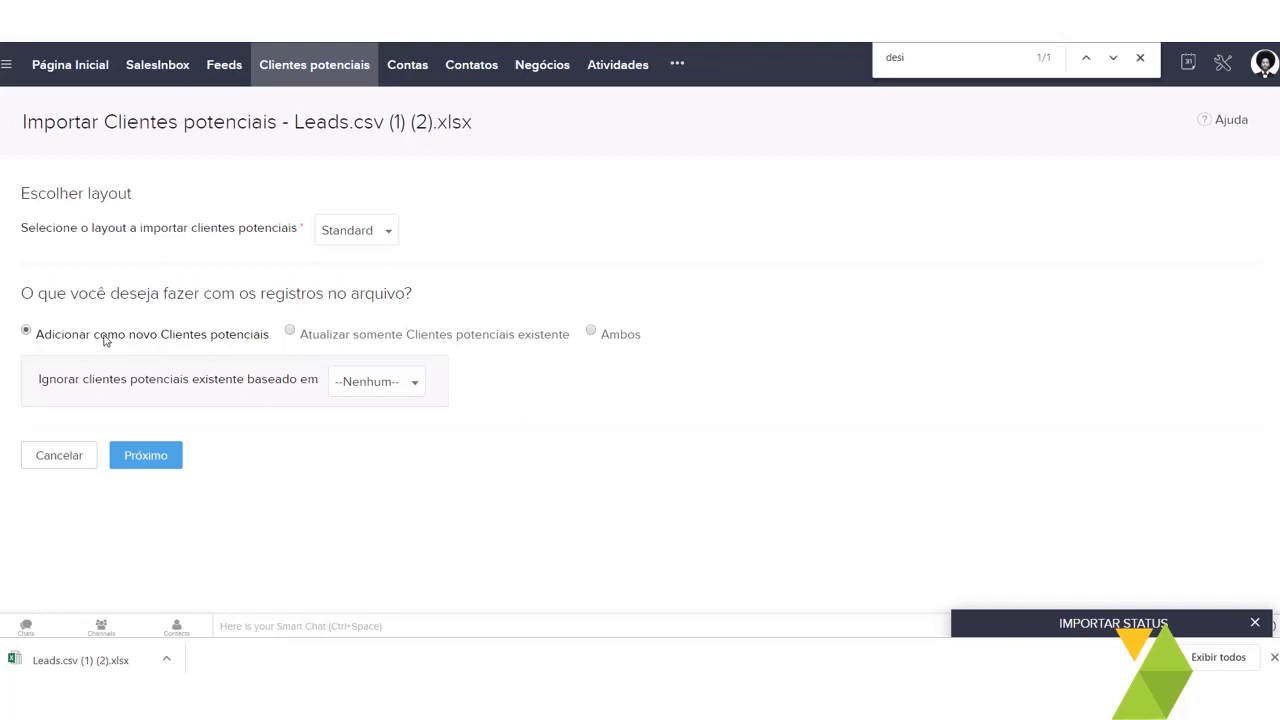
# - Preview the option to update only existing Clientes potenciais and return to adding the records as new
pyautogui.moveTo(264, 339); pyautogui.dragTo(88, 335)
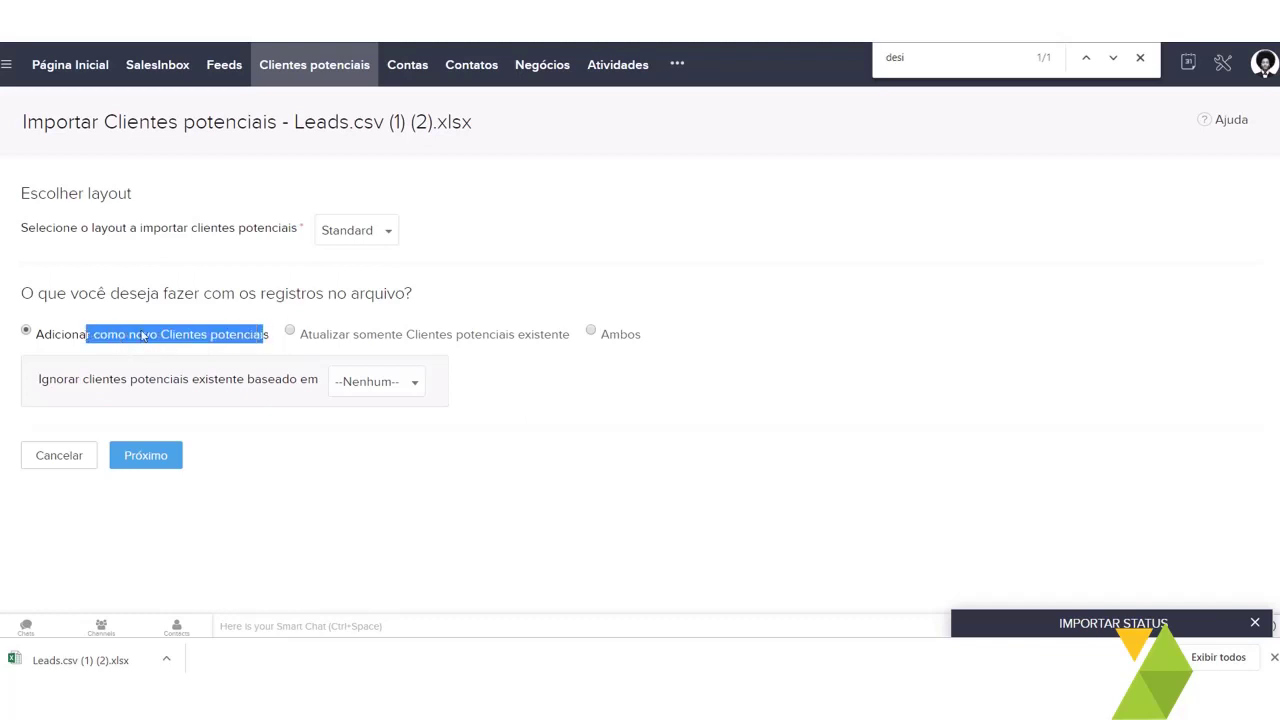
pyautogui.tripleClick(190, 339)
pyautogui.click(190, 339)
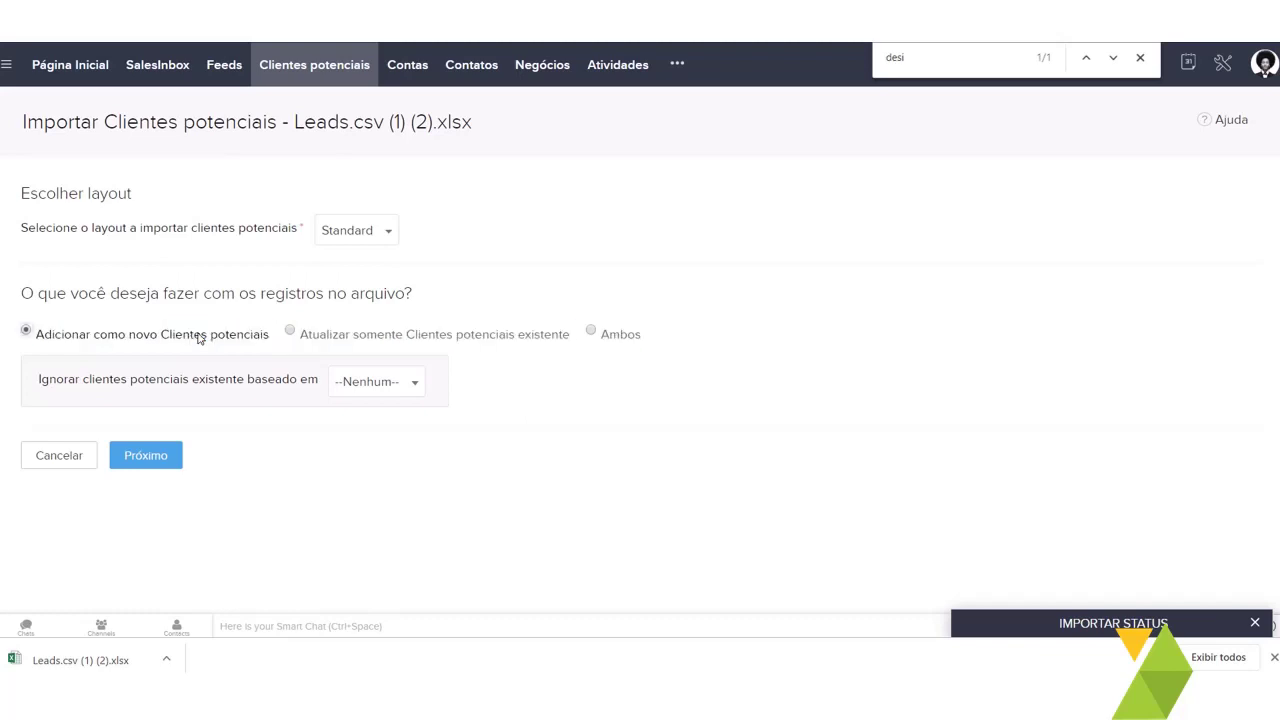
pyautogui.click(341, 339)
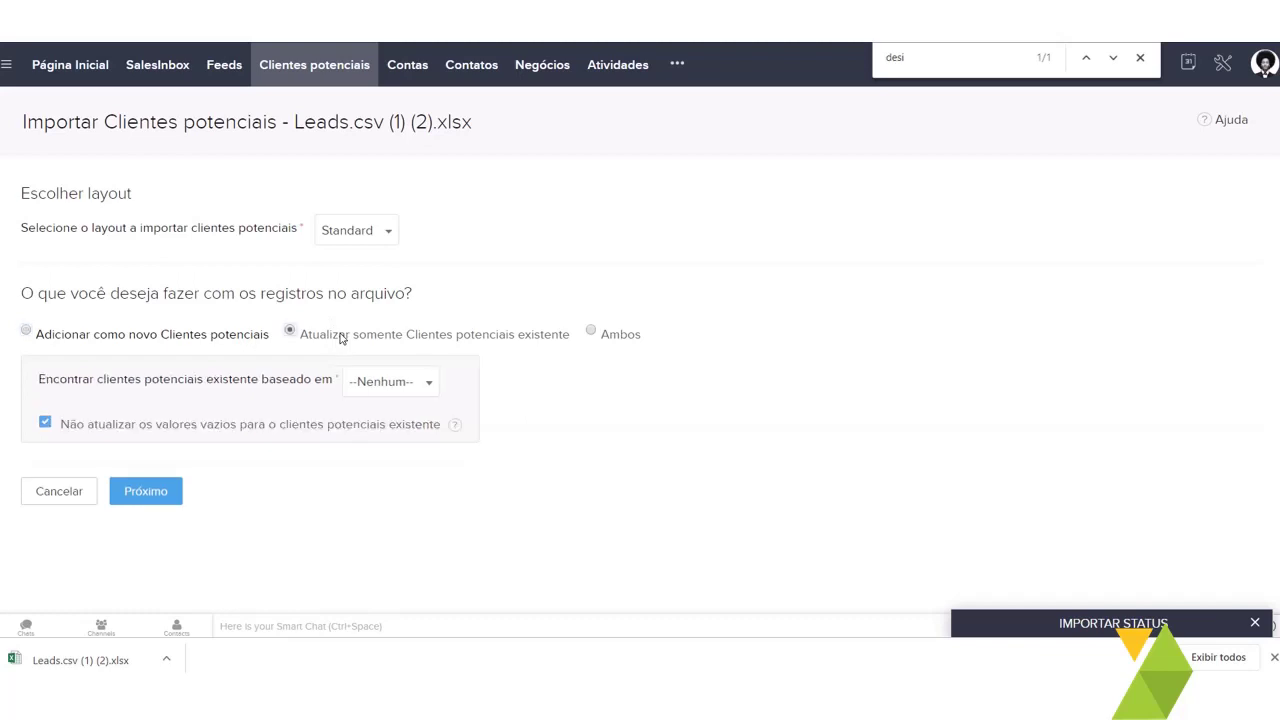
pyautogui.click(27, 331)
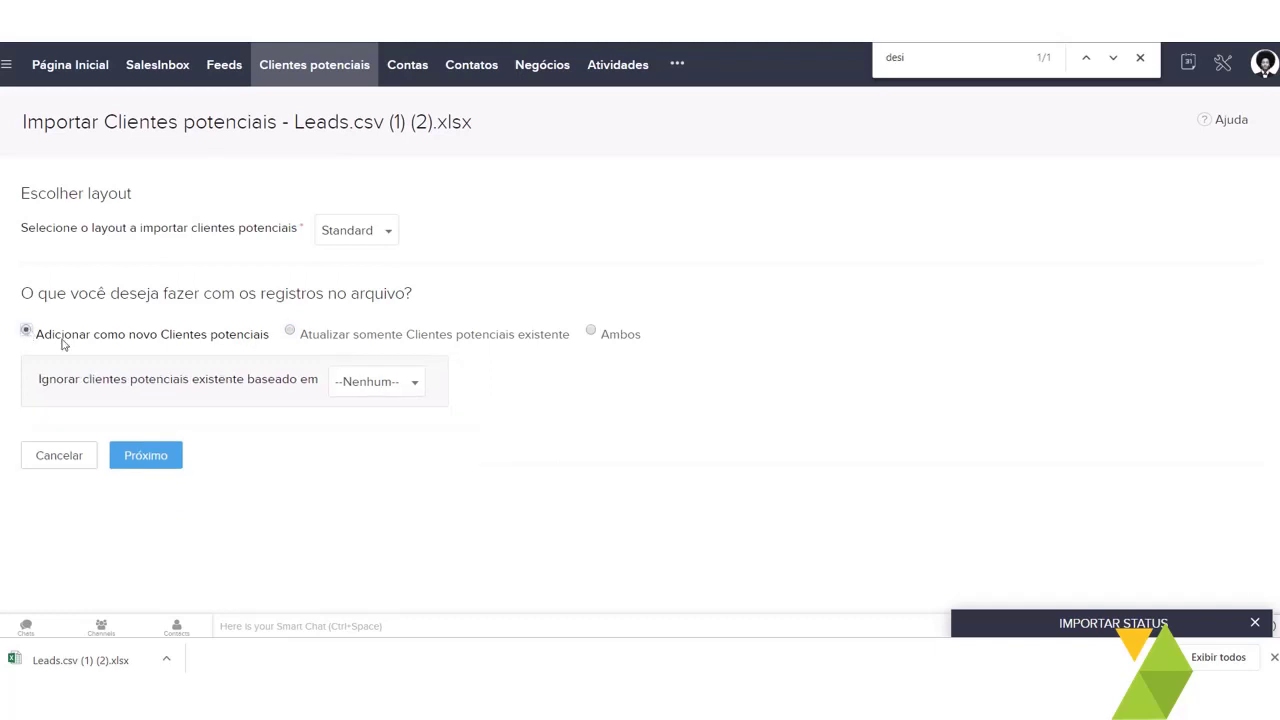
# - Try ID Lead as the basis for ignoring existing Clientes potenciais during the import
pyautogui.click(410, 383)
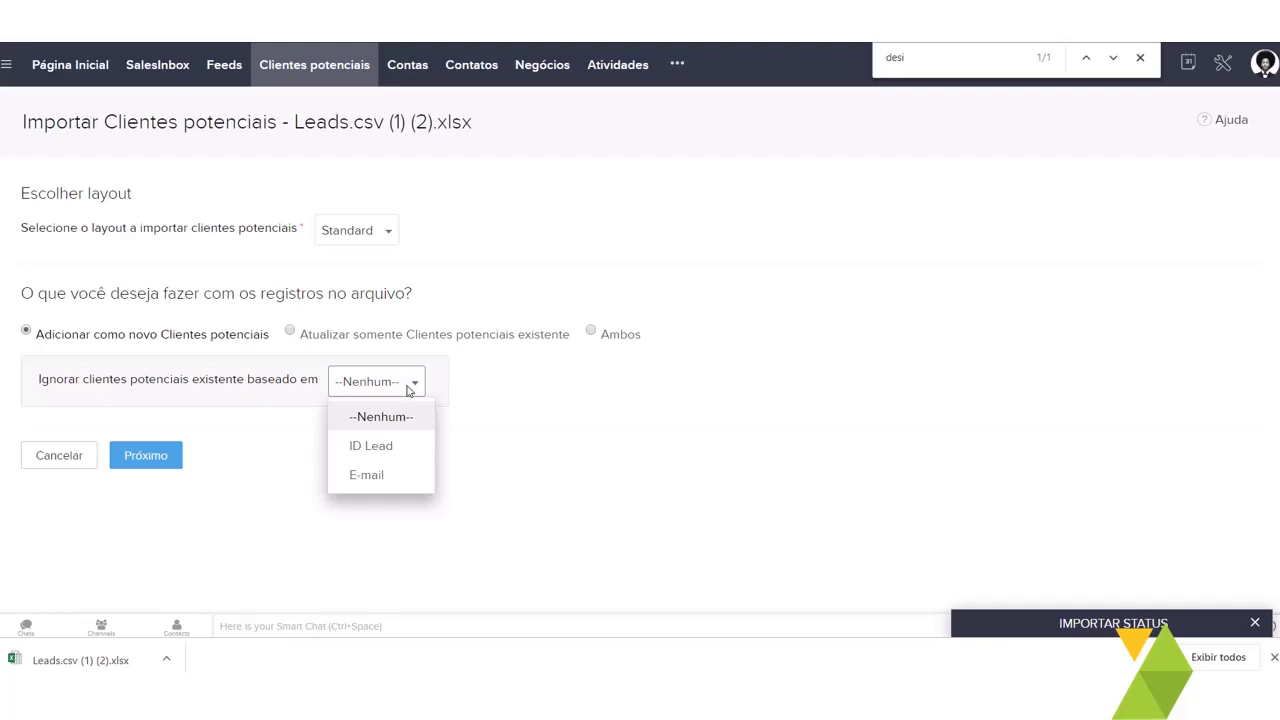
pyautogui.click(390, 450)
# - Try to rename the Saudação header in cell A1 of the Leads.csv (1) spreadsheet to ID
pyautogui.hotkey('ctrl', 'Tab')
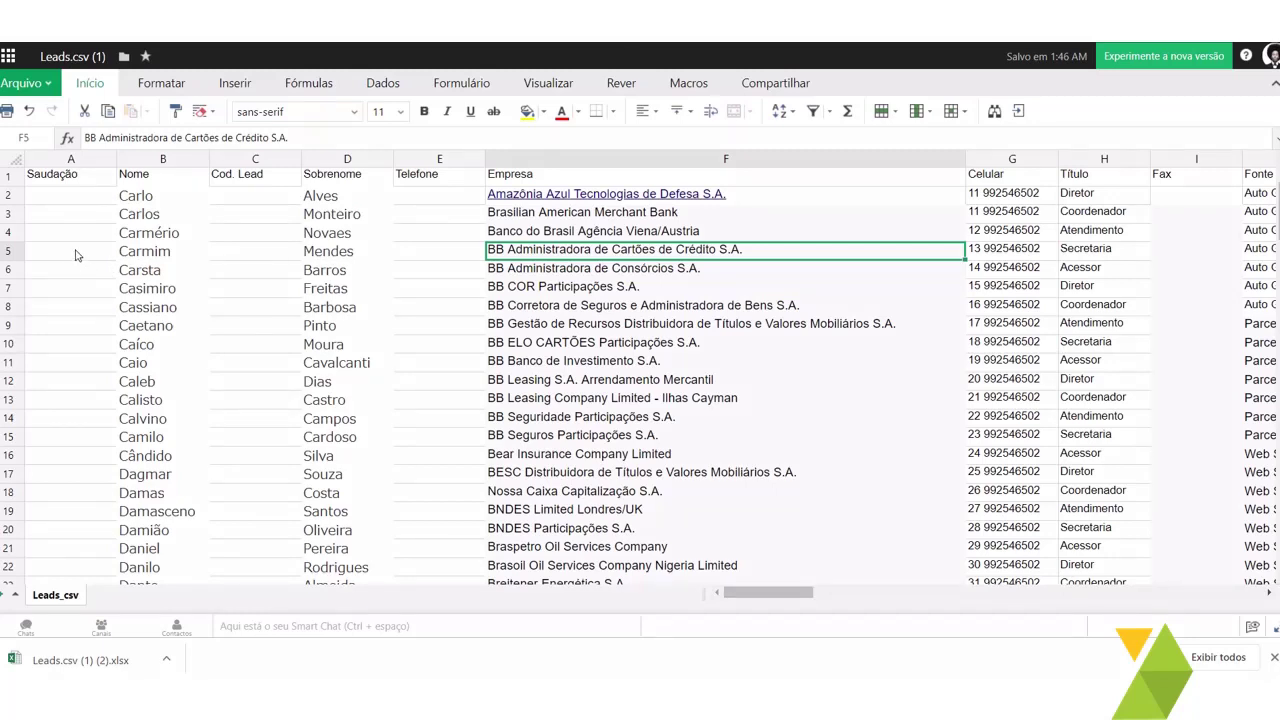
pyautogui.moveTo(78, 256); pyautogui.dragTo(78, 585)
pyautogui.click(72, 177)
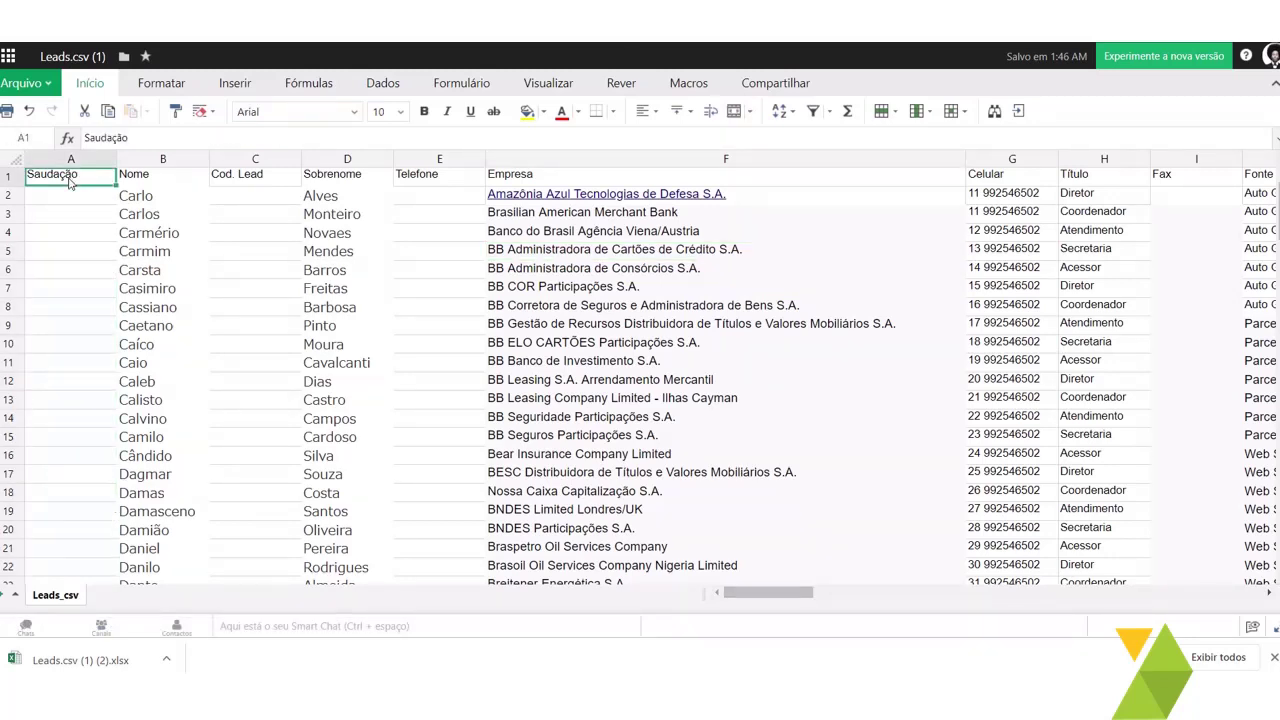
pyautogui.write('ID')
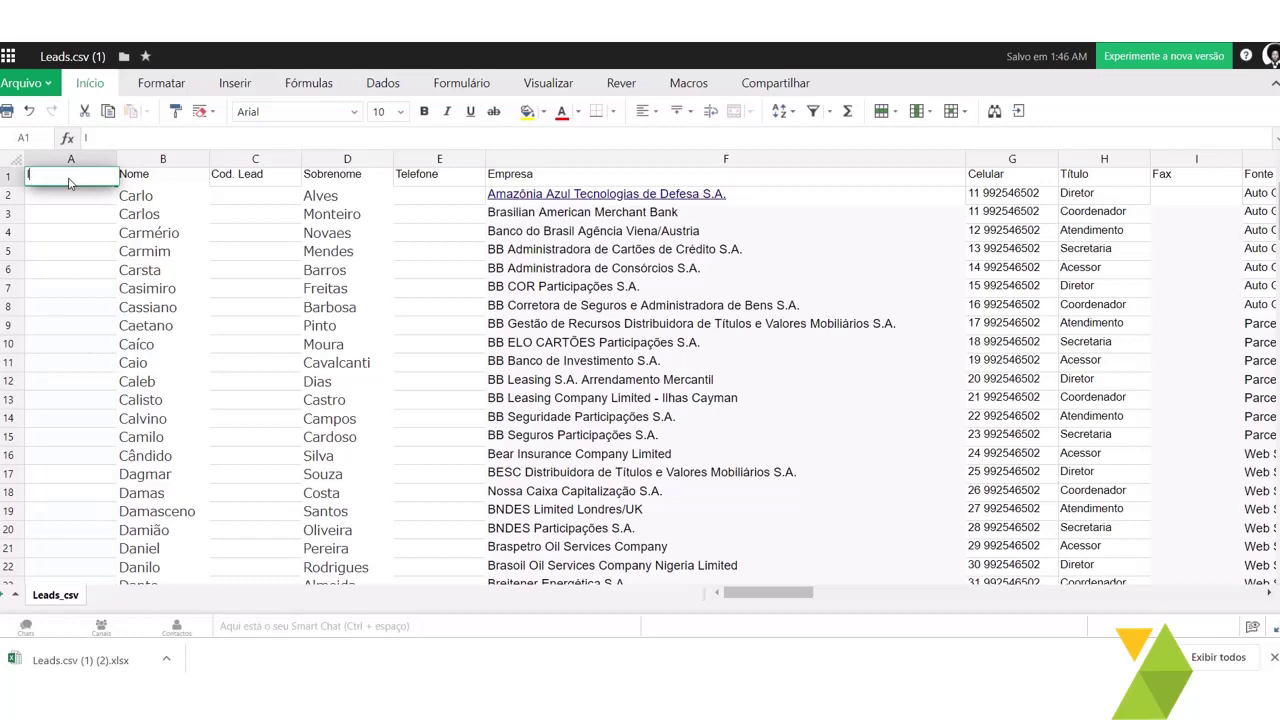
pyautogui.click(318, 252)
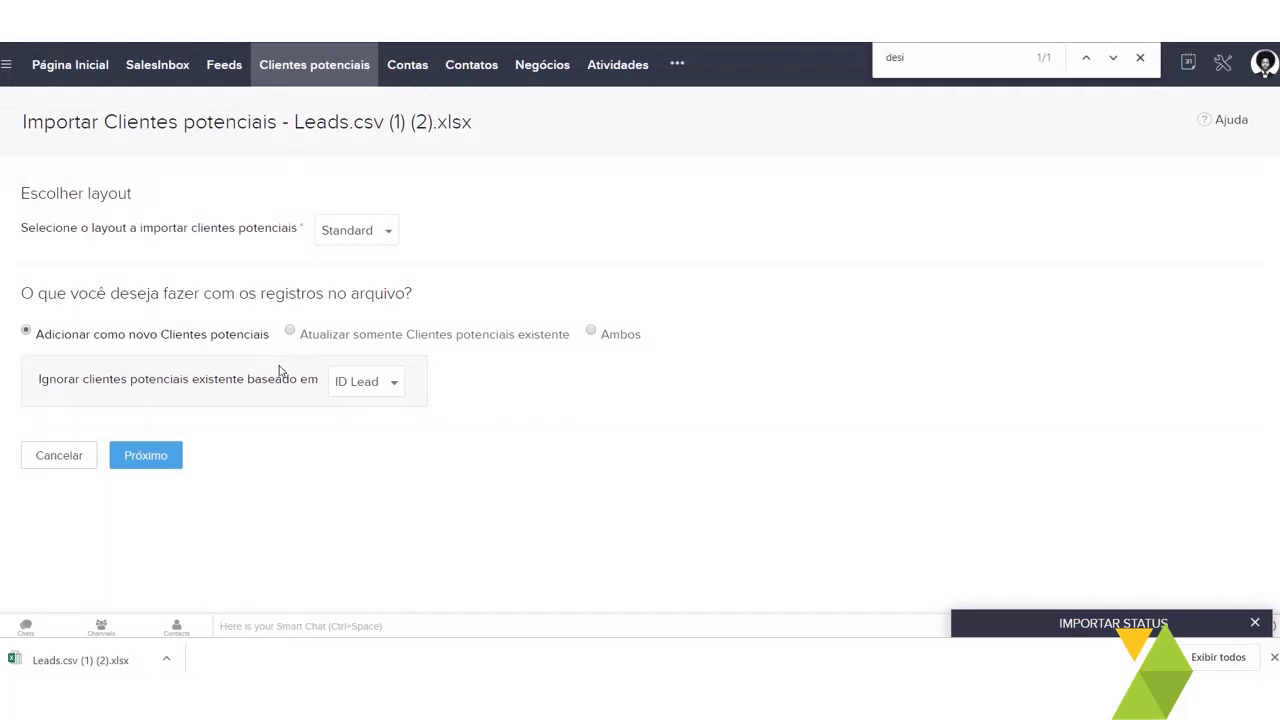
# - Set the basis for ignoring existing Clientes potenciais to --Nenhum-- and proceed to the field mapping
pyautogui.click(368, 380)
pyautogui.click(375, 415)
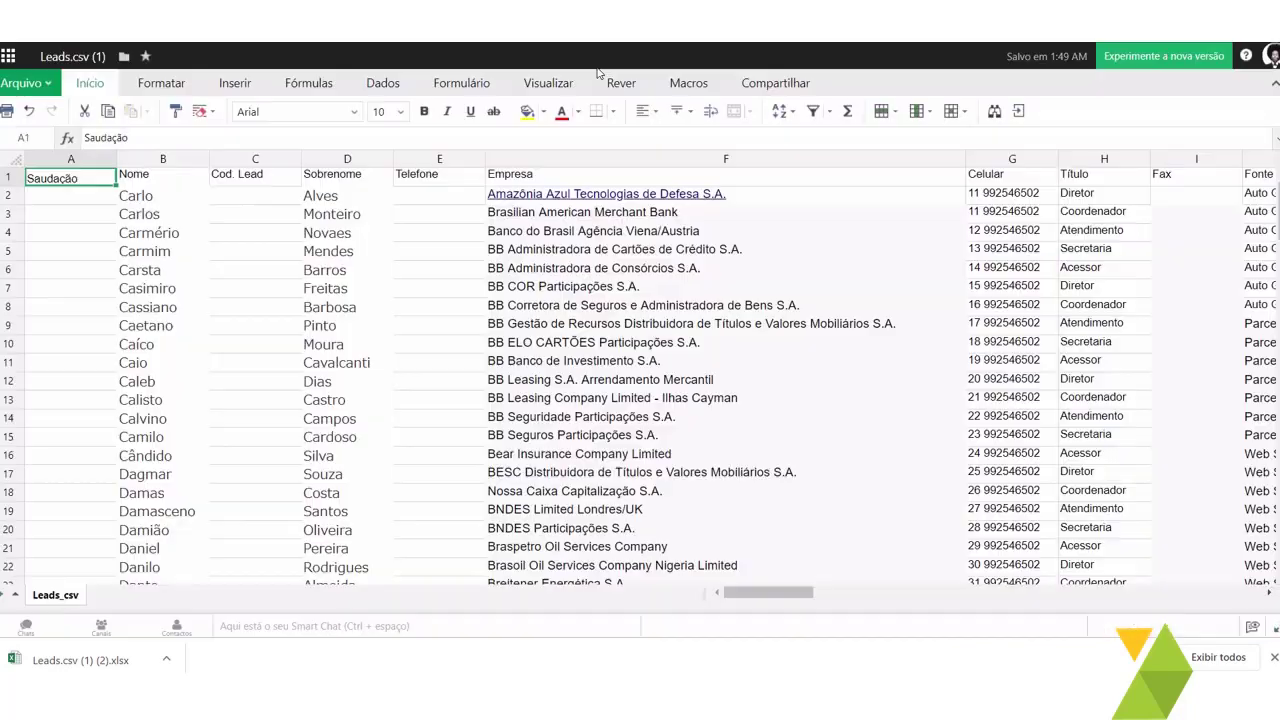
pyautogui.click(421, 289)
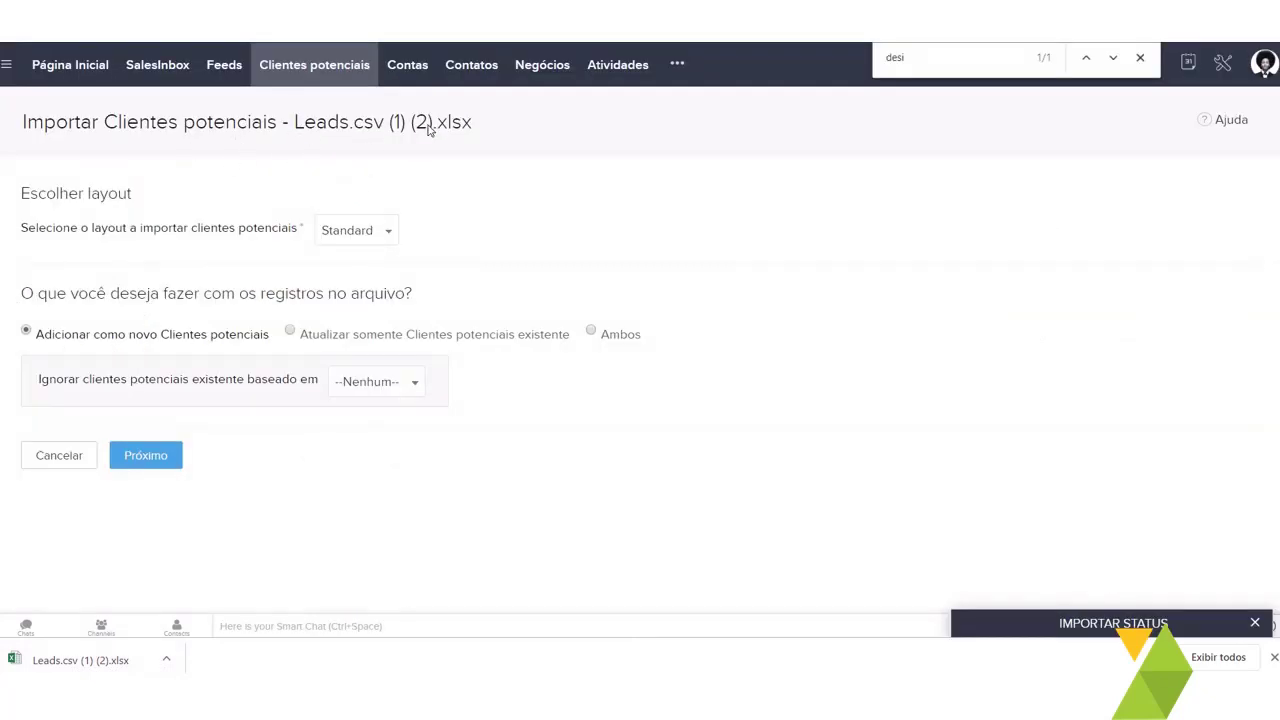
pyautogui.moveTo(500, 123); pyautogui.dragTo(329, 126)
pyautogui.click(297, 126)
pyautogui.click(384, 397)
pyautogui.click(394, 417)
pyautogui.click(168, 451)
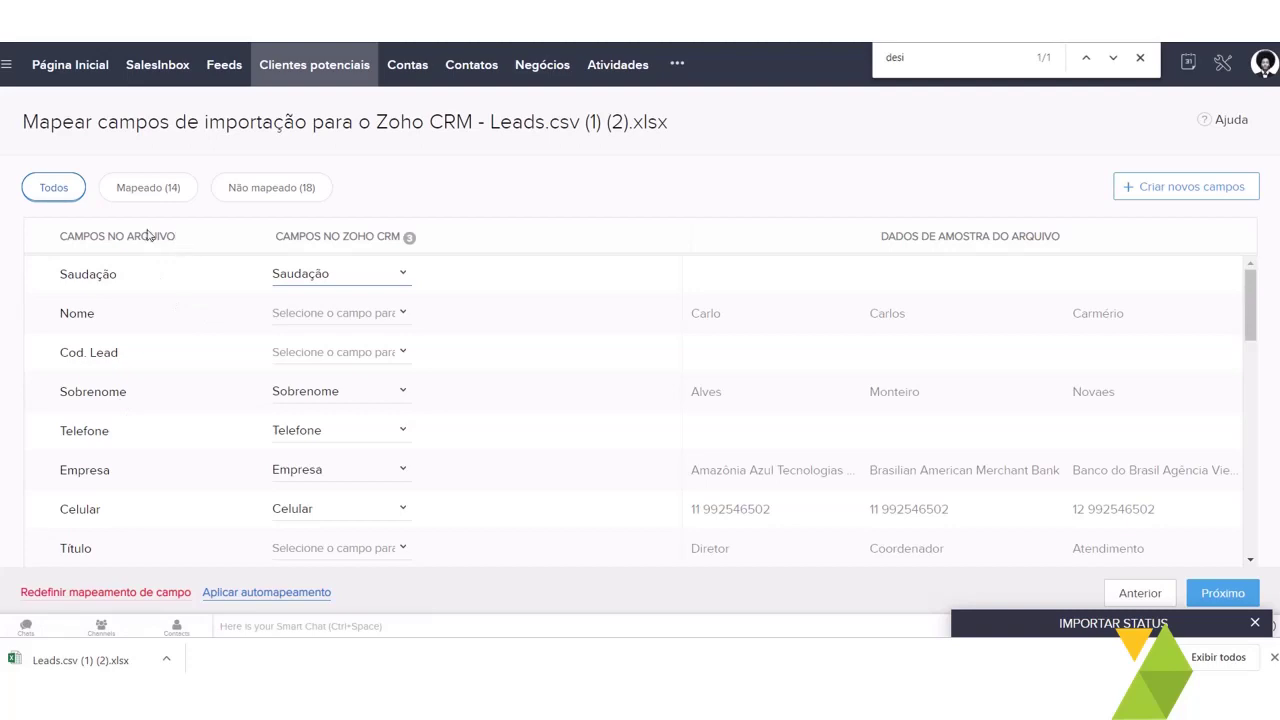
# - Compare the file fields listed in the mapping with the Nome, Sobrenome and Empresa headers of the spreadsheet
pyautogui.moveTo(176, 237); pyautogui.dragTo(61, 228)
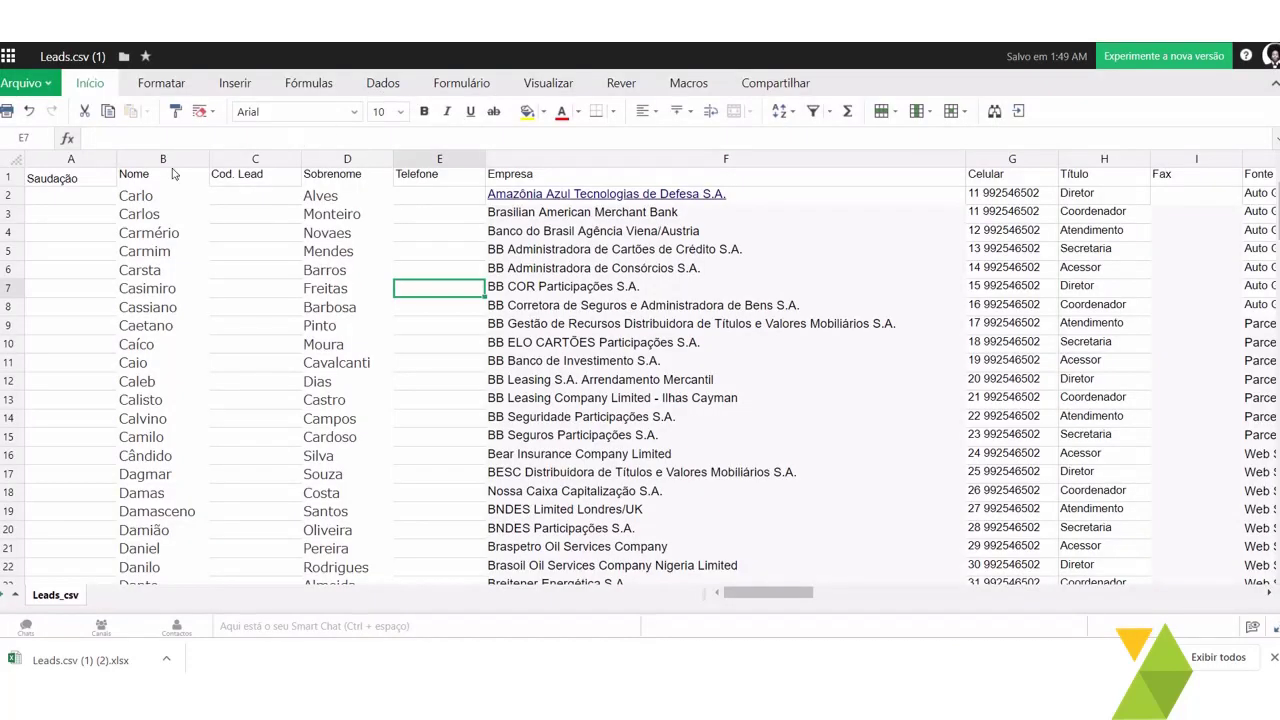
pyautogui.click(167, 175)
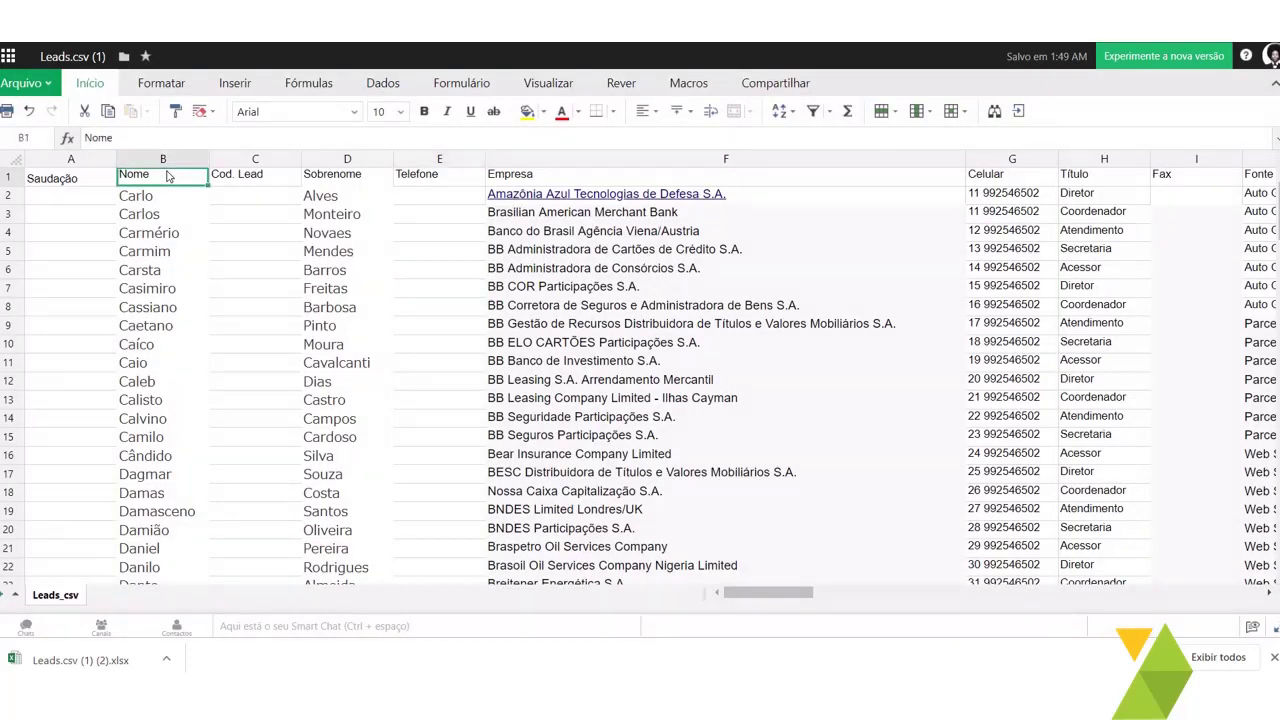
pyautogui.moveTo(167, 175); pyautogui.dragTo(277, 171)
pyautogui.click(305, 172)
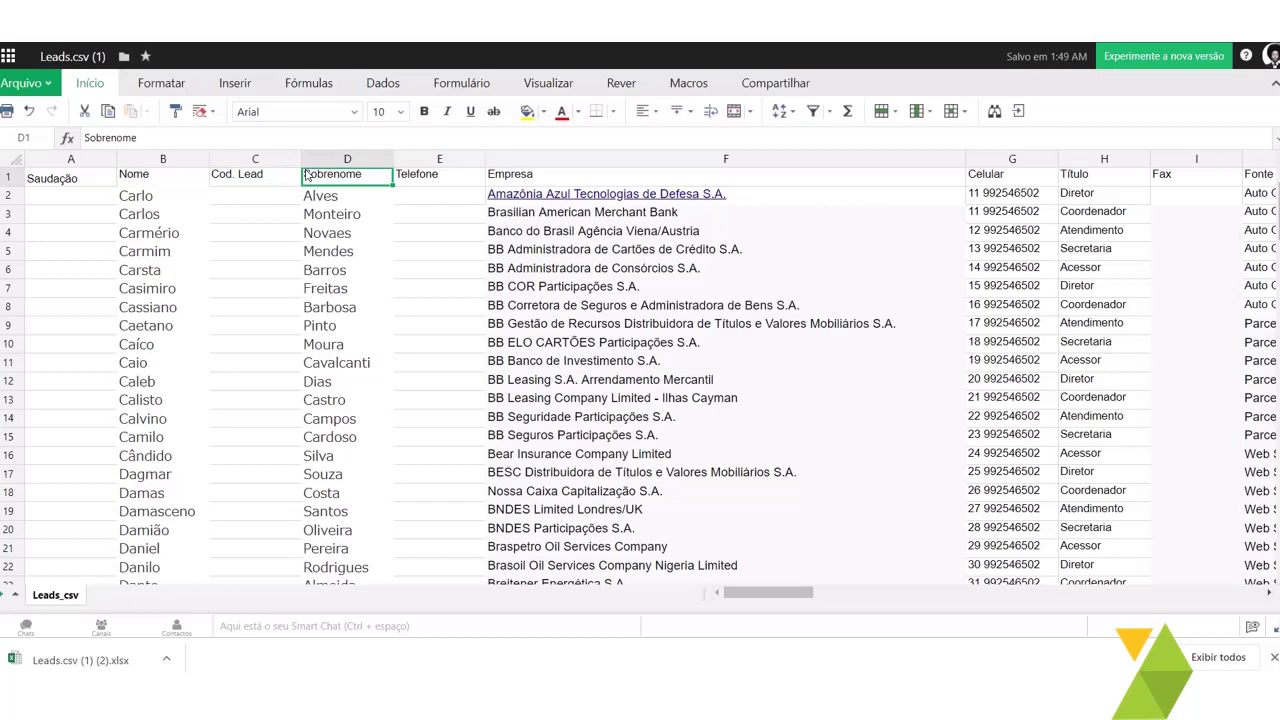
pyautogui.click(544, 176)
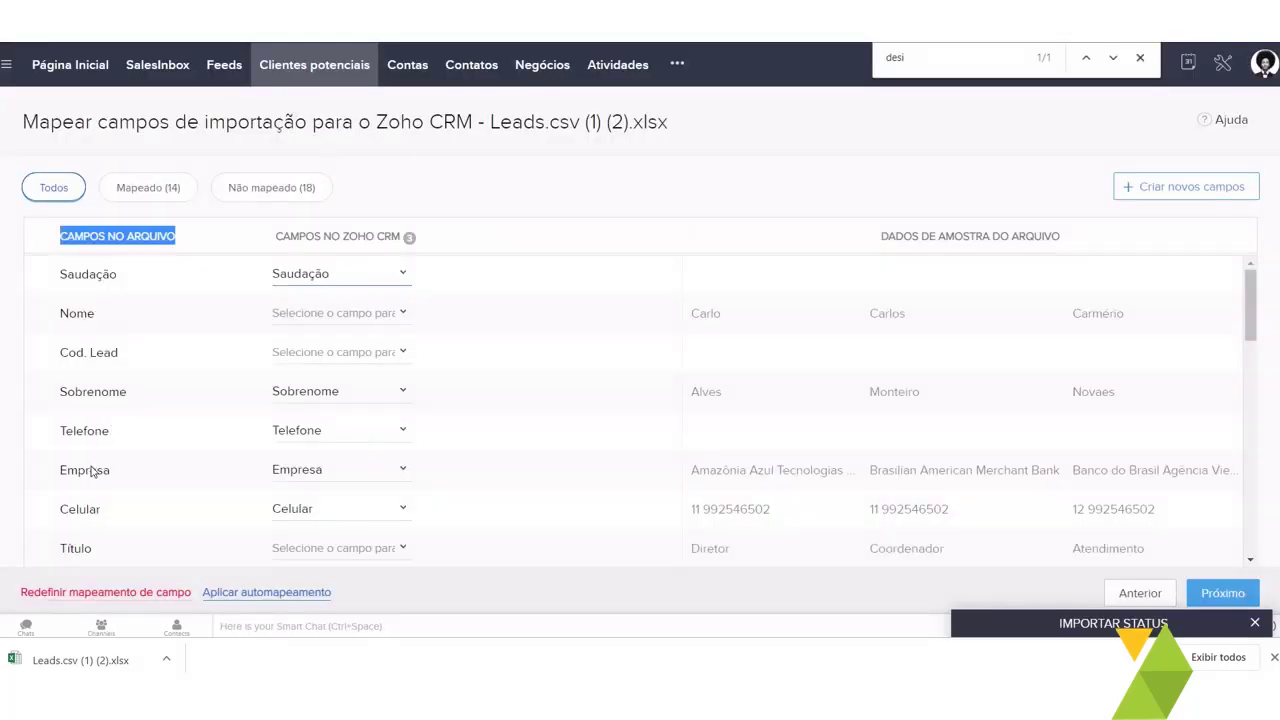
pyautogui.scroll(-2, 324, 400)
pyautogui.scroll(2, 324, 400)
# - Compare the Zoho CRM fields in the mapping with the Primeiro Nome, Telefone, Celular and E-mail fields of the Criar Cliente potencial form
pyautogui.moveTo(281, 237); pyautogui.dragTo(402, 240)
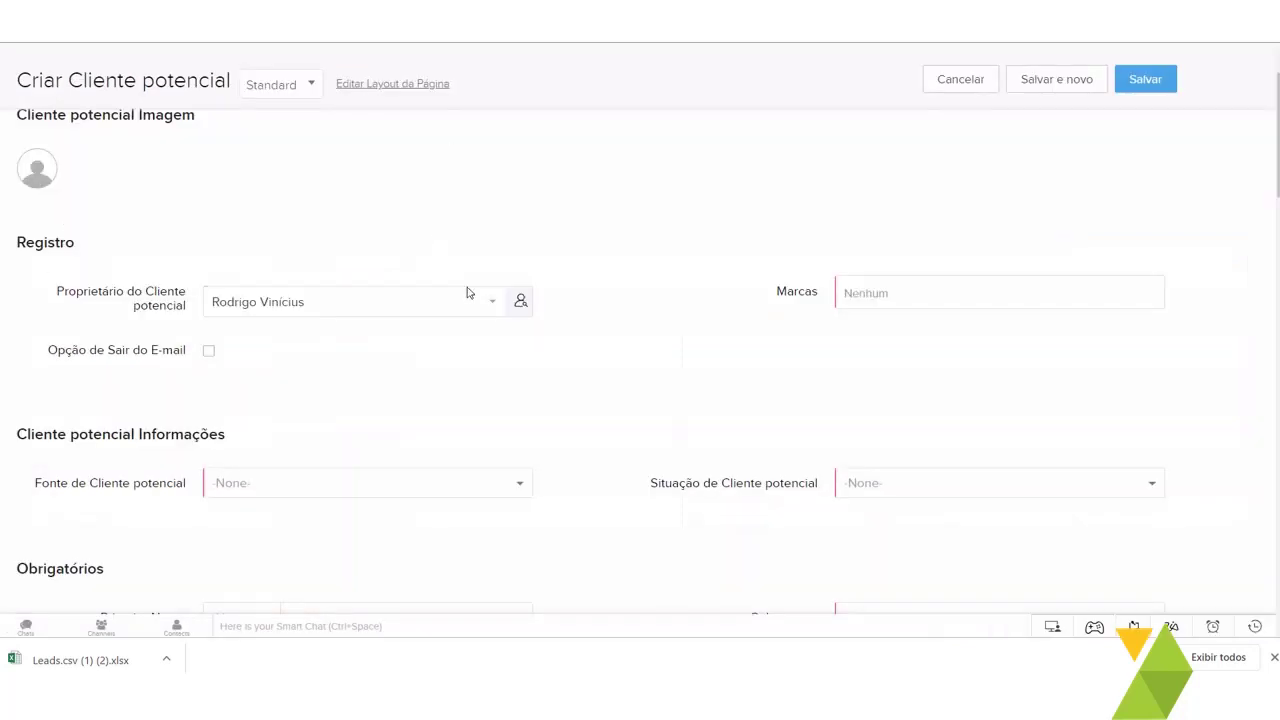
pyautogui.scroll(-3, 467, 292)
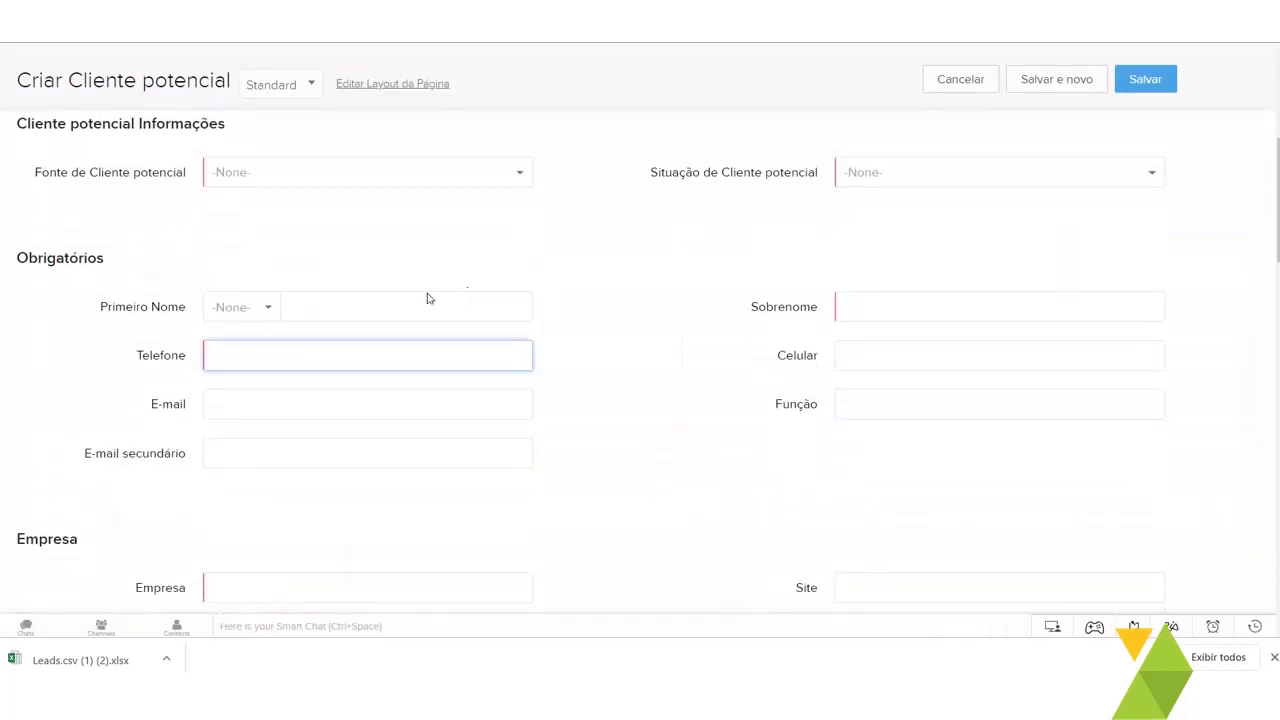
pyautogui.click(400, 306)
pyautogui.click(417, 366)
pyautogui.moveTo(828, 356); pyautogui.dragTo(619, 368)
pyautogui.click(399, 414)
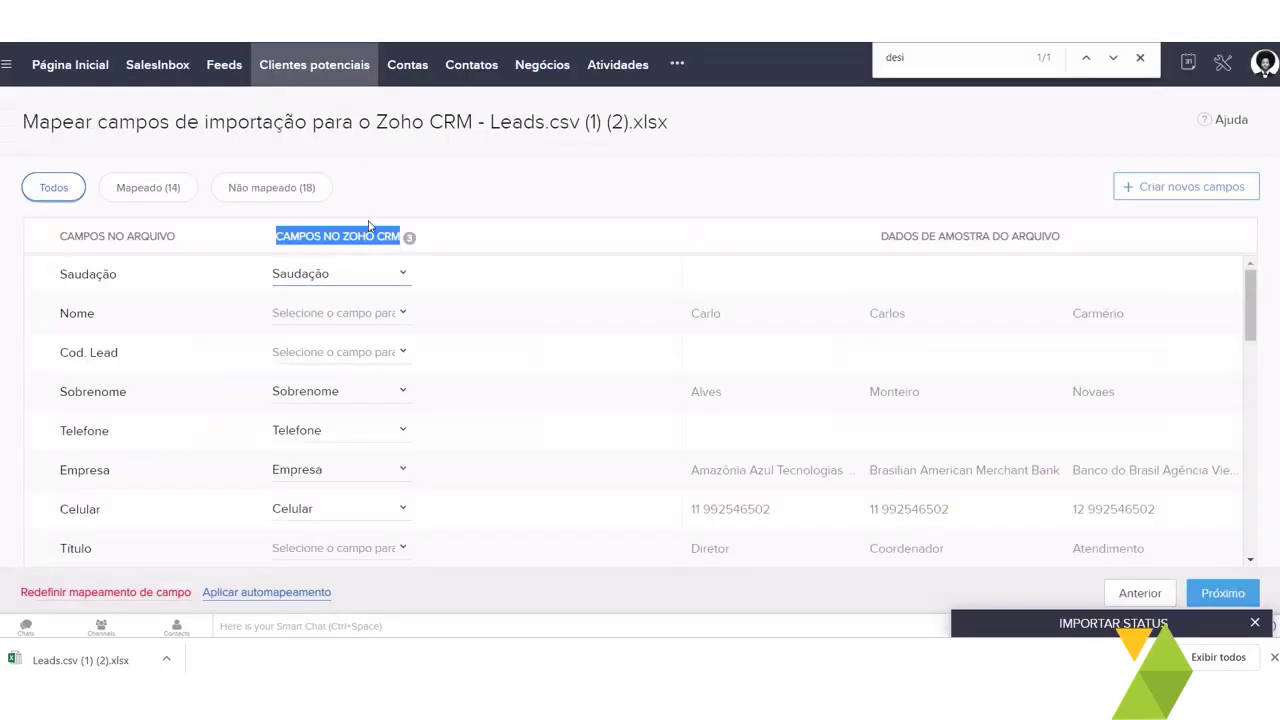
# - Apply automapping to the remaining unmapped fields of the lead import
pyautogui.scroll(-1, 400, 349)
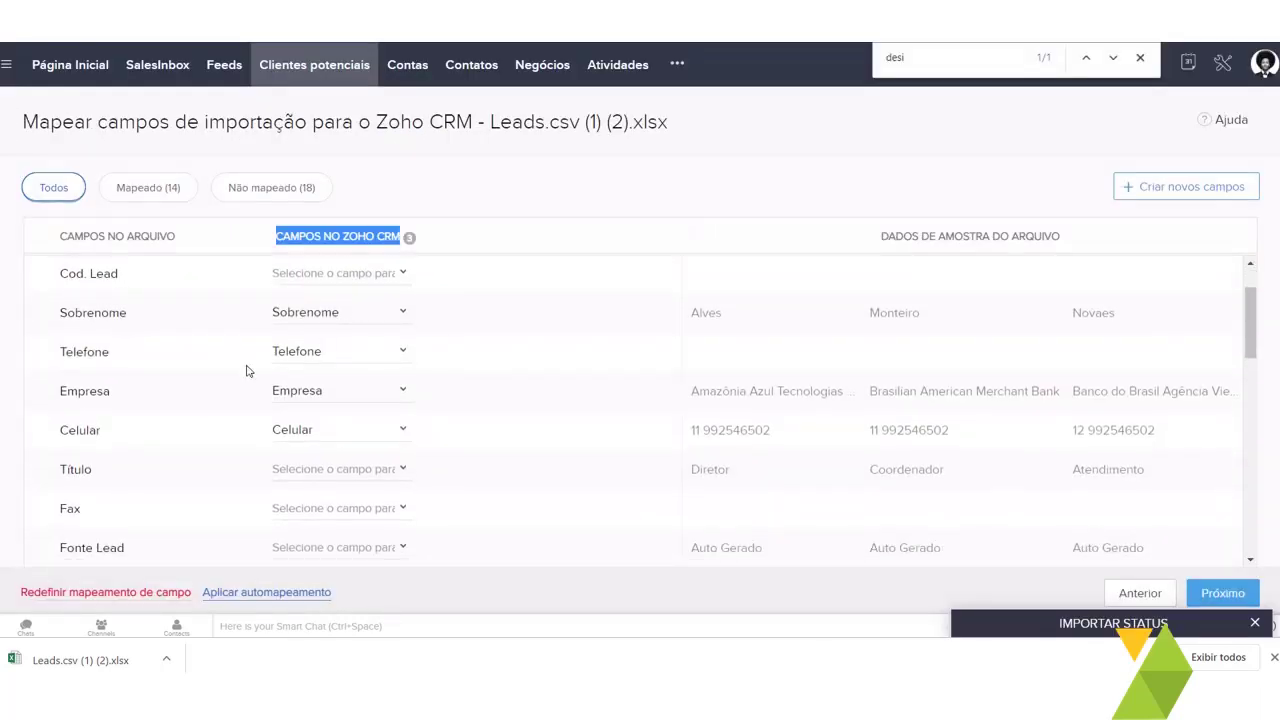
pyautogui.click(293, 593)
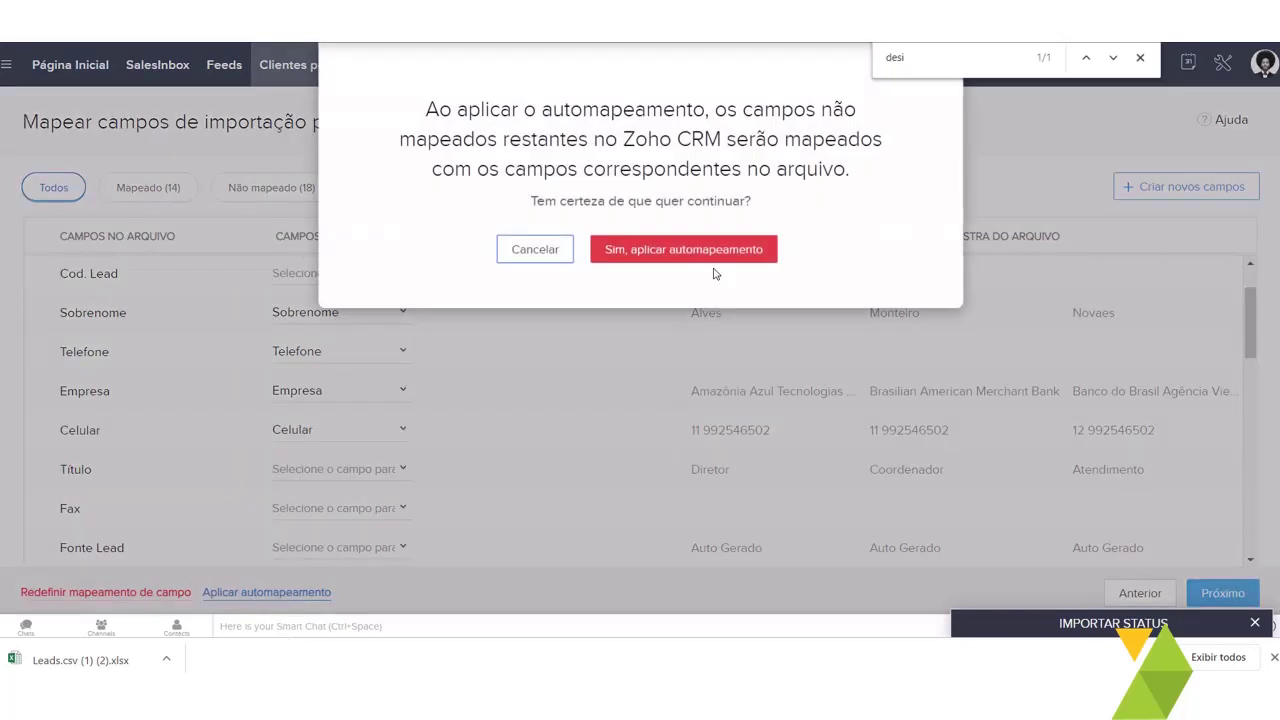
pyautogui.click(714, 251)
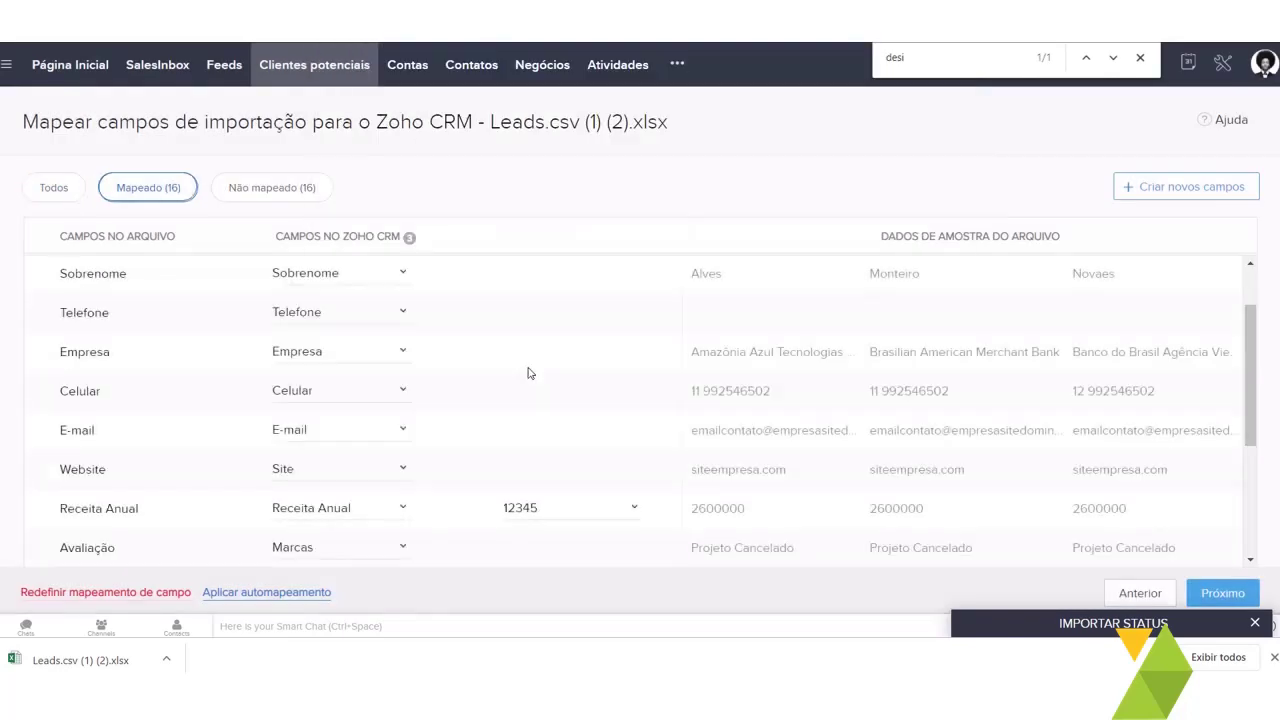
# - Review the list of mapped fields and the list of file fields still not mapped
pyautogui.scroll(-3, 529, 371)
pyautogui.scroll(-2, 529, 371)
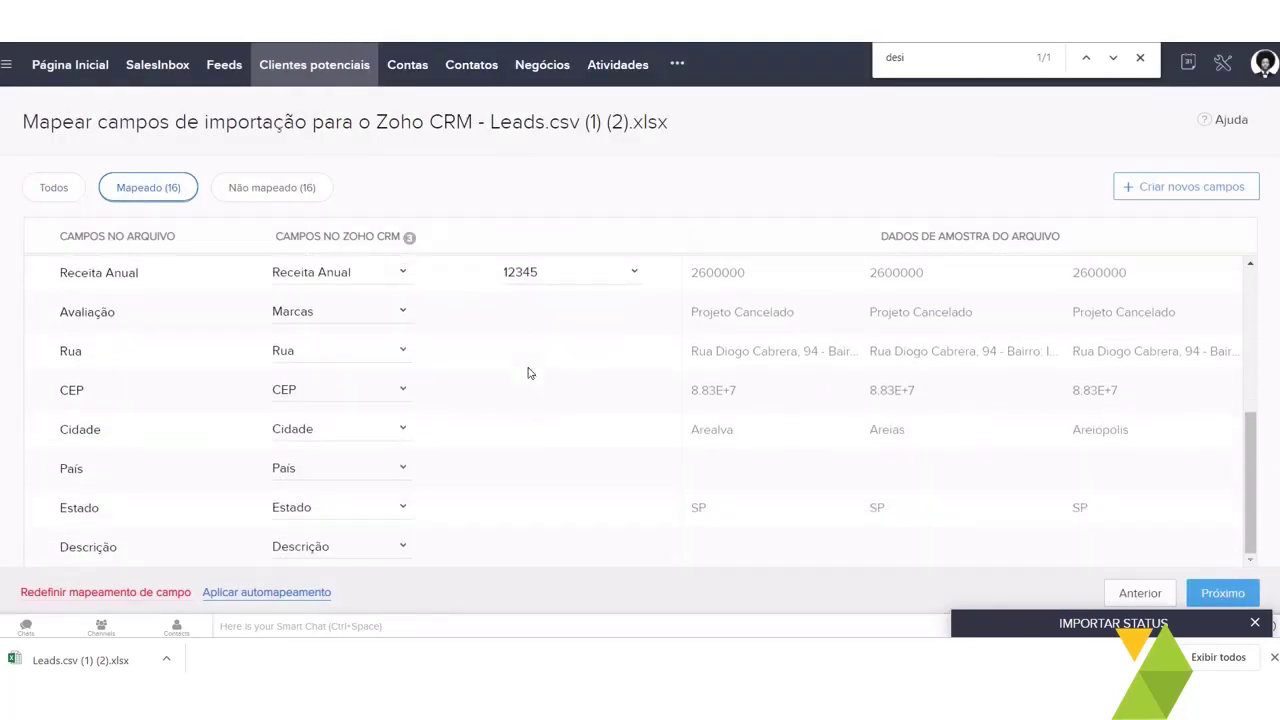
pyautogui.scroll(5, 529, 373)
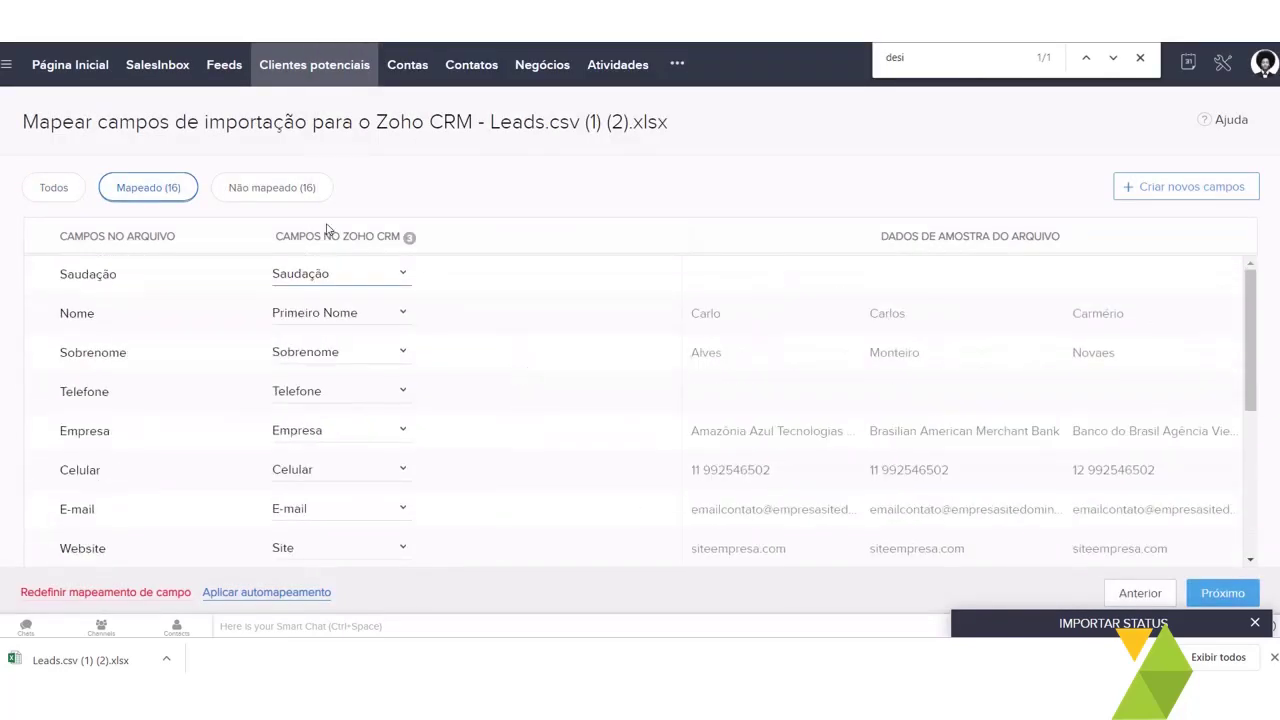
pyautogui.click(311, 190)
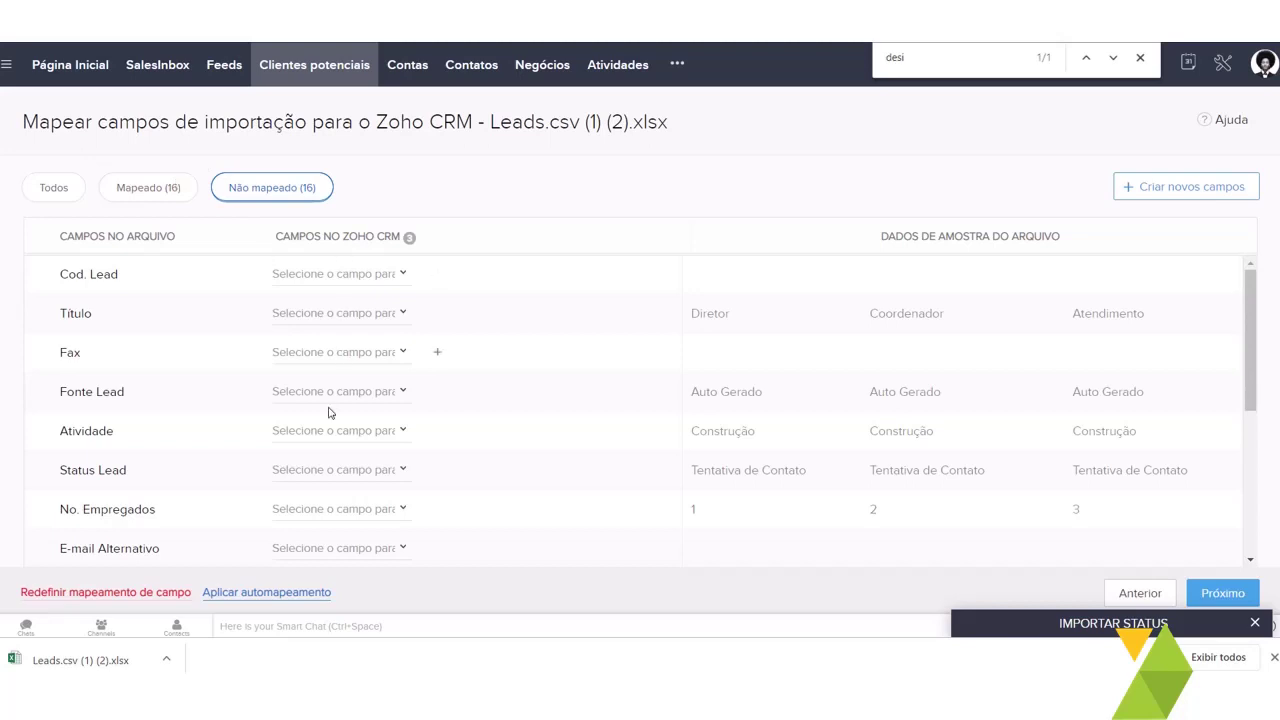
pyautogui.scroll(-10, 320, 358)
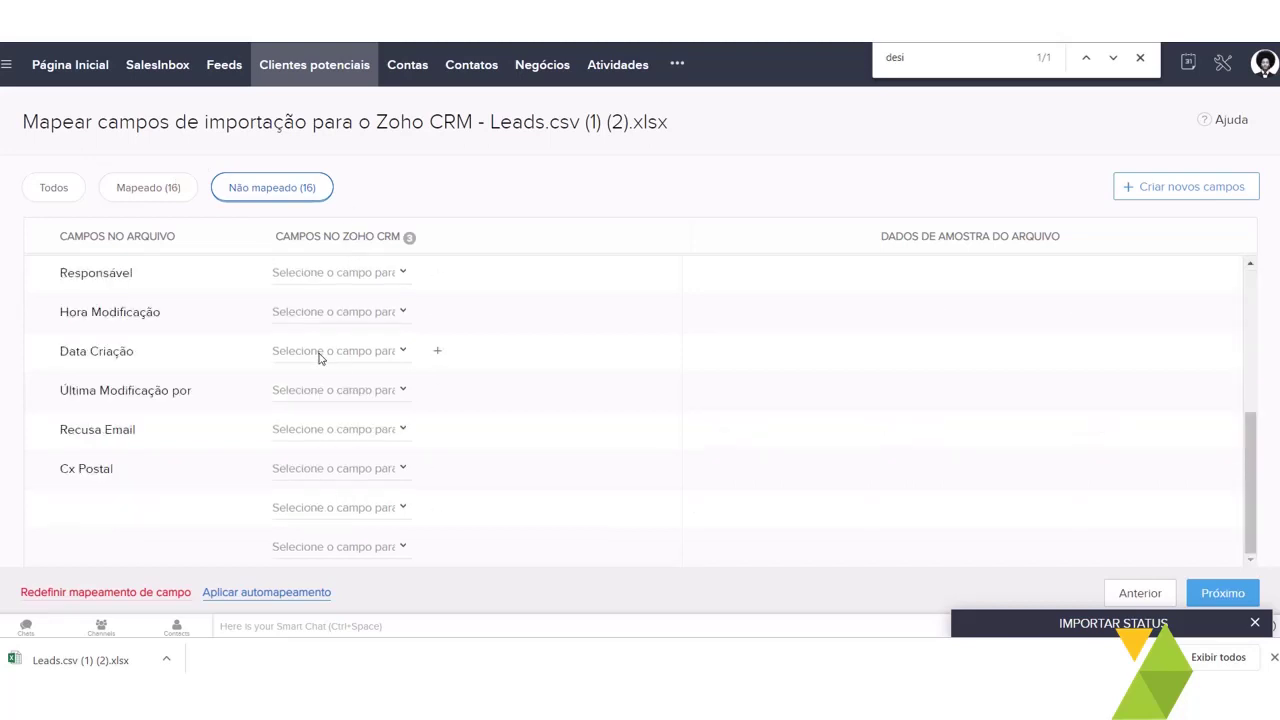
pyautogui.scroll(10, 320, 358)
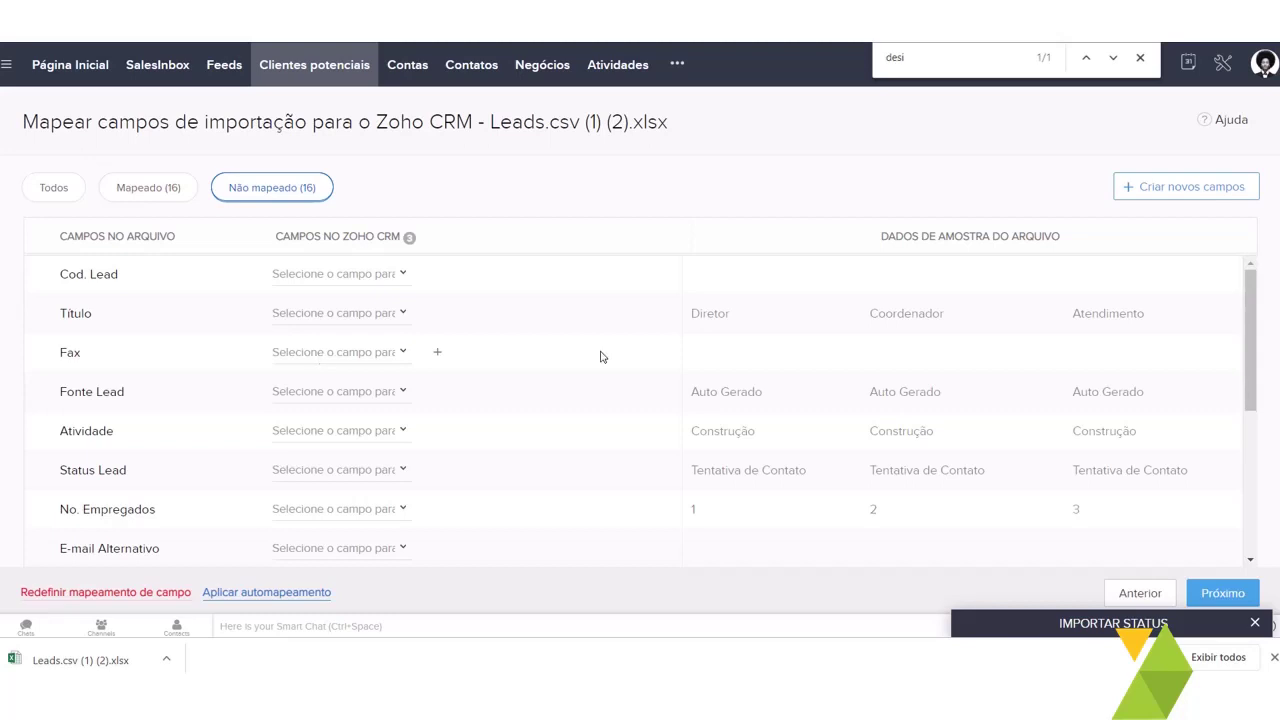
# - Open the creation of new fields and examine the unmapped file fields it offers as custom fields
pyautogui.click(1212, 187)
pyautogui.scroll(-2, 420, 380)
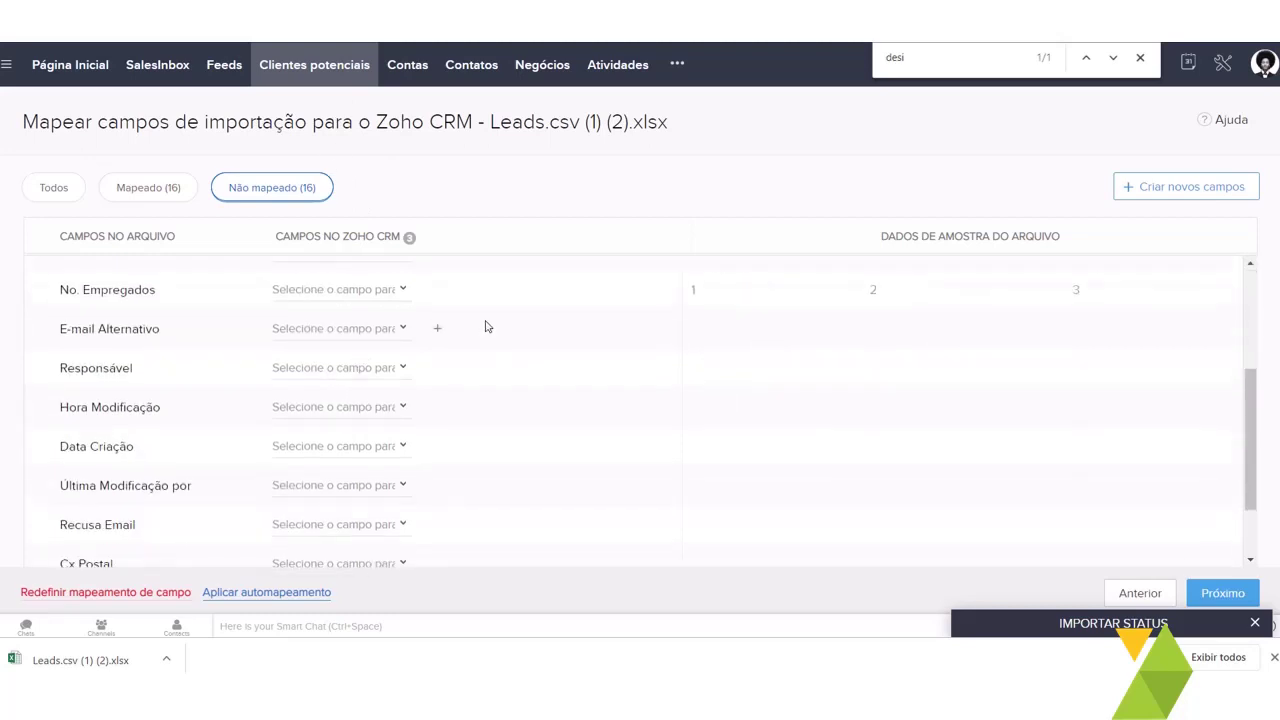
pyautogui.scroll(2, 460, 400)
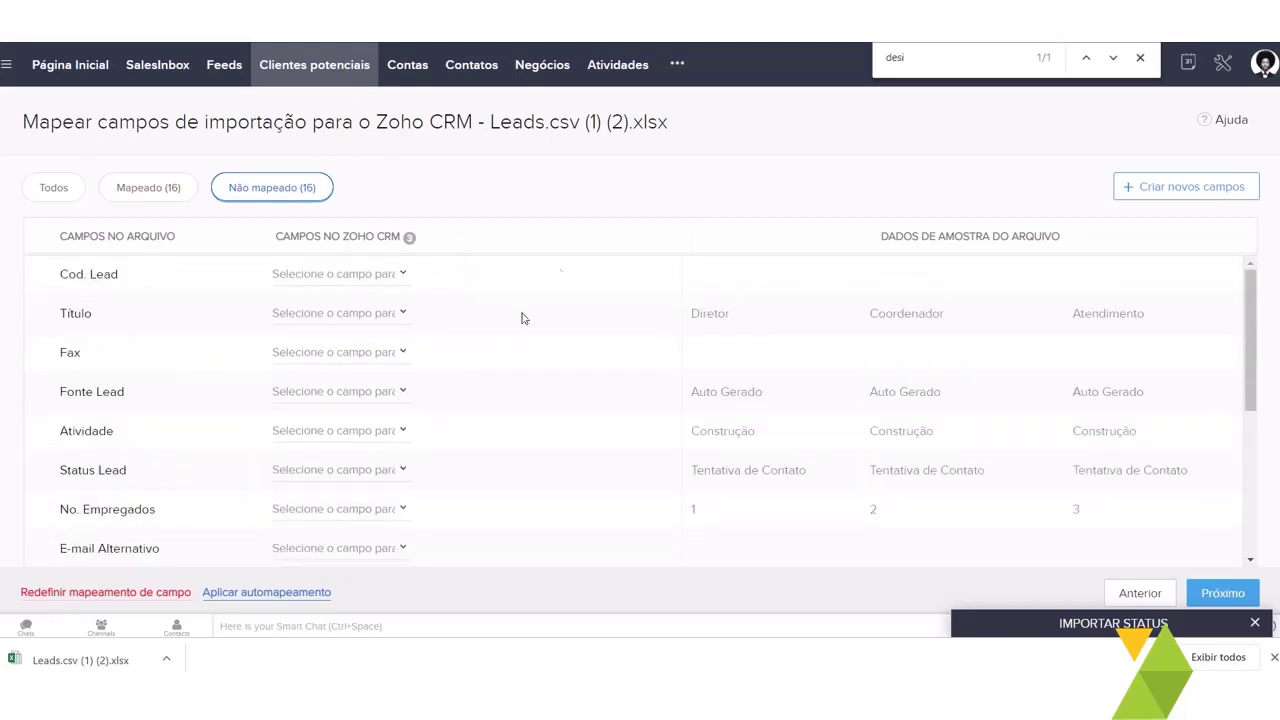
pyautogui.click(1206, 188)
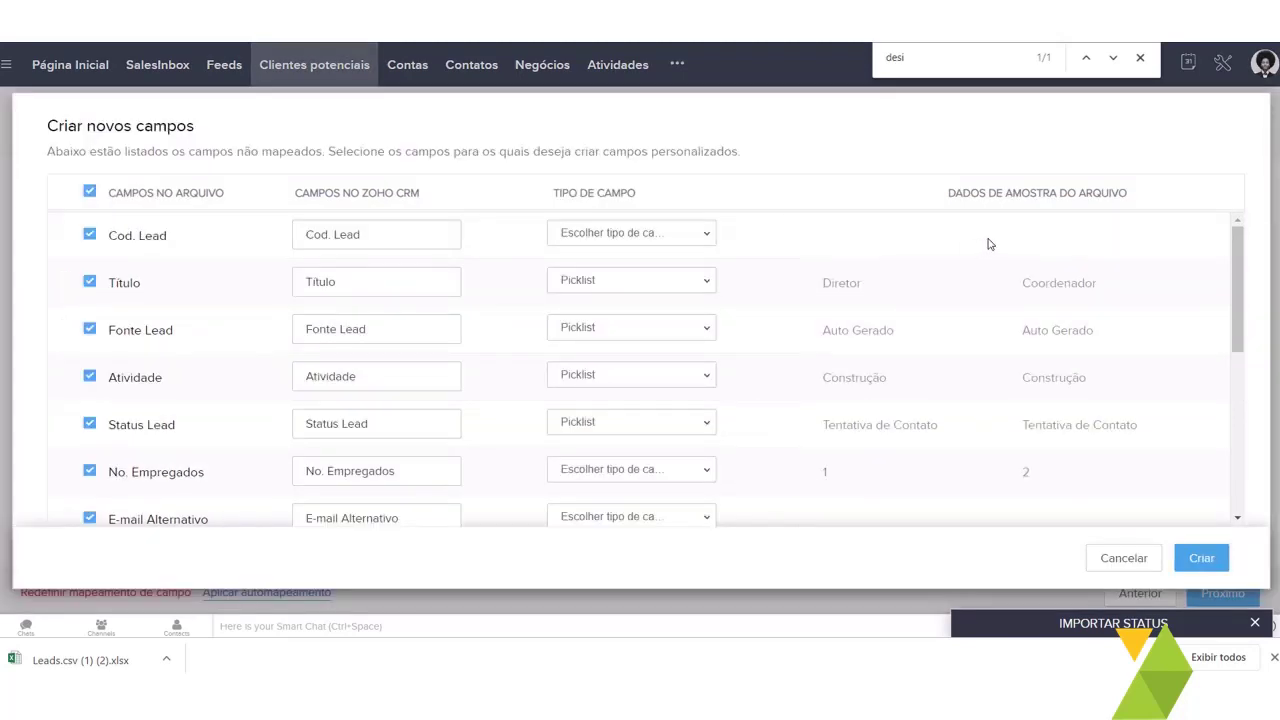
pyautogui.scroll(-5, 405, 400)
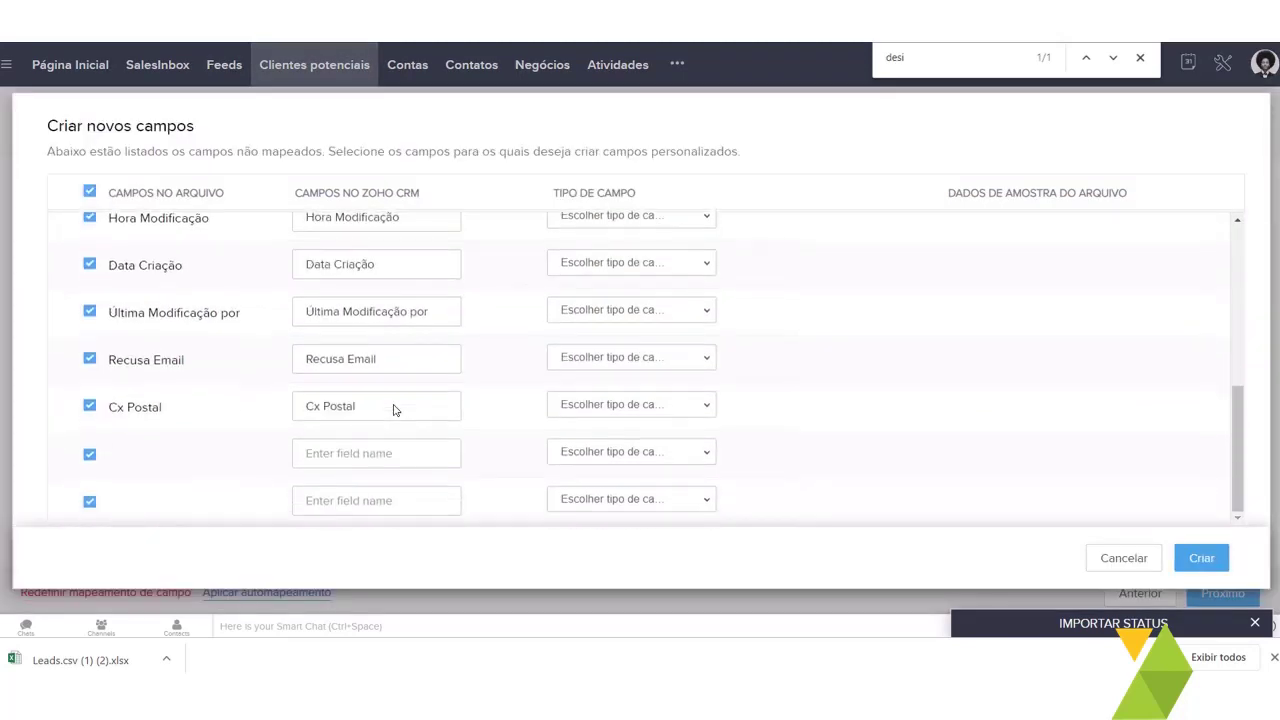
pyautogui.scroll(6, 393, 410)
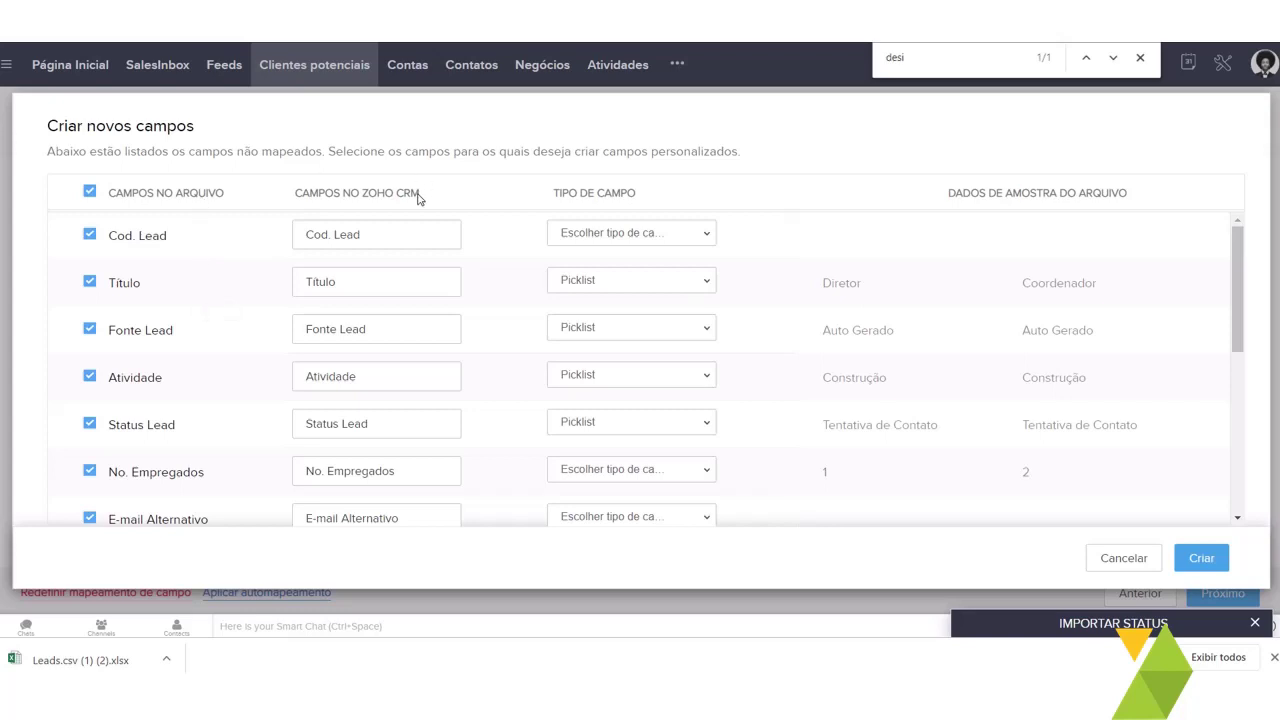
# - Examine the Título field's name, its available field types and its sample data Diretor and Coordenador
pyautogui.moveTo(316, 196); pyautogui.dragTo(331, 216)
pyautogui.doubleClick(328, 285)
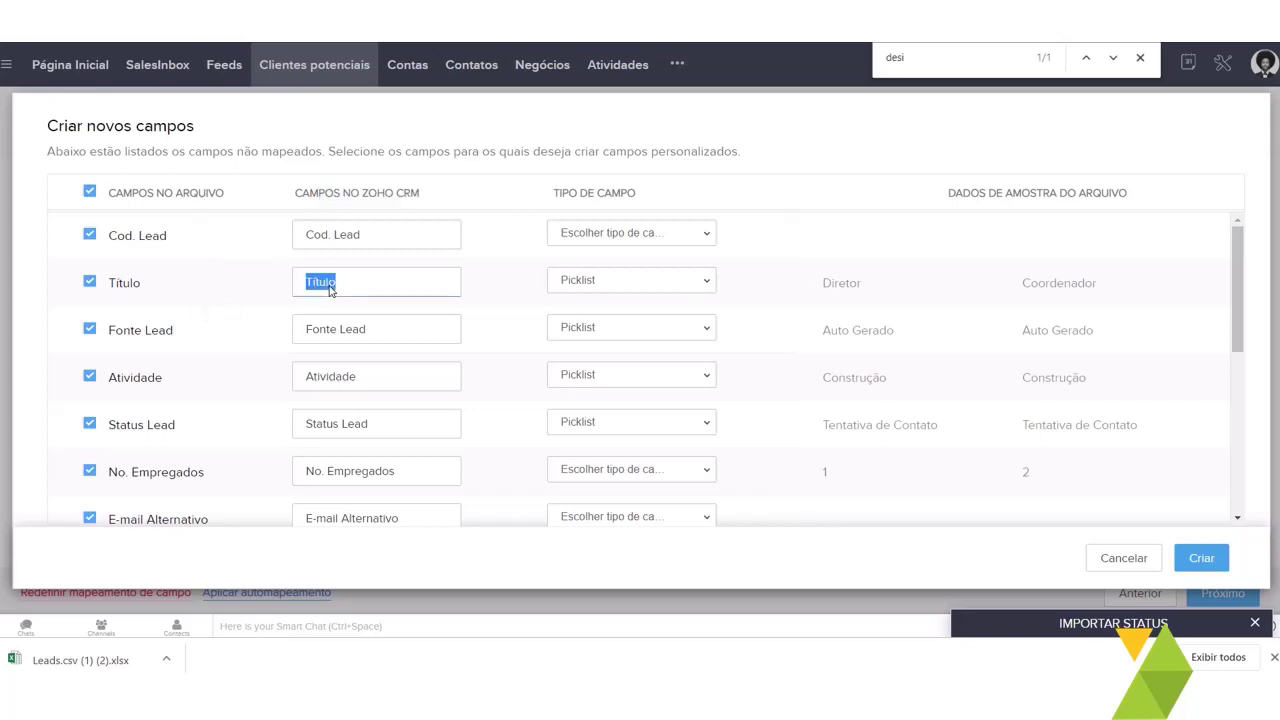
pyautogui.click(692, 293)
pyautogui.click(692, 290)
pyautogui.click(674, 289)
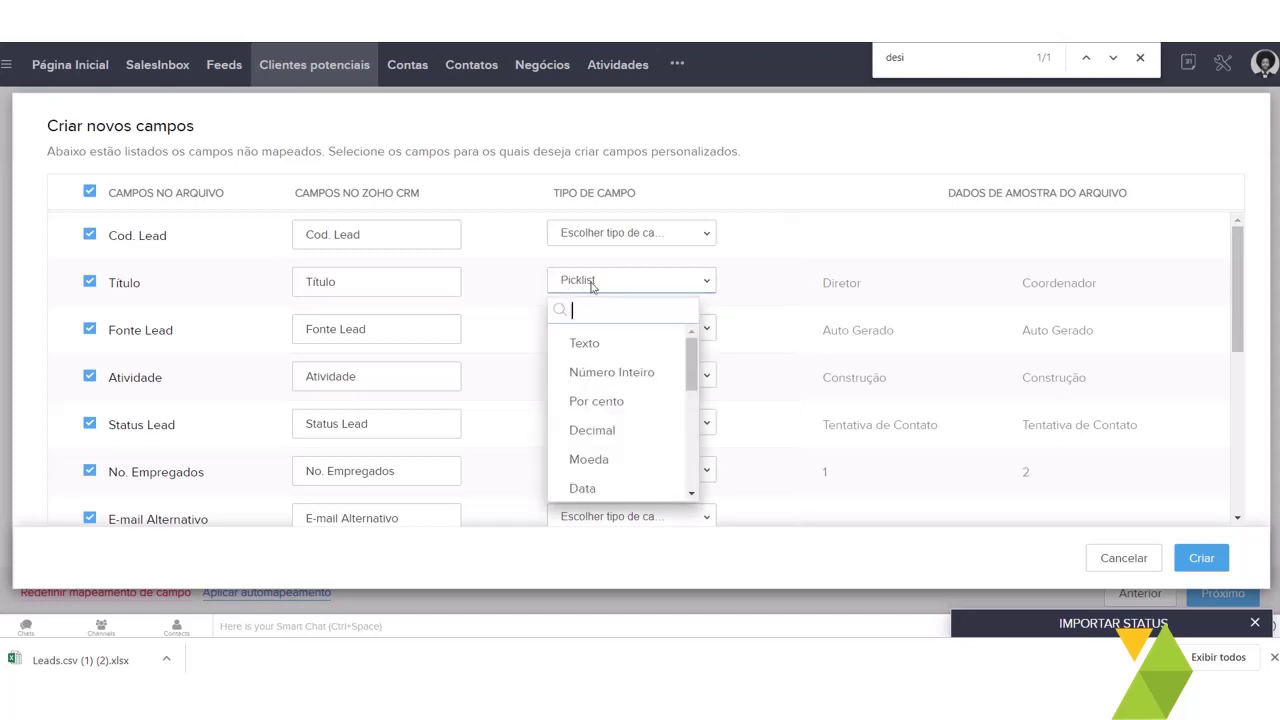
pyautogui.click(740, 283)
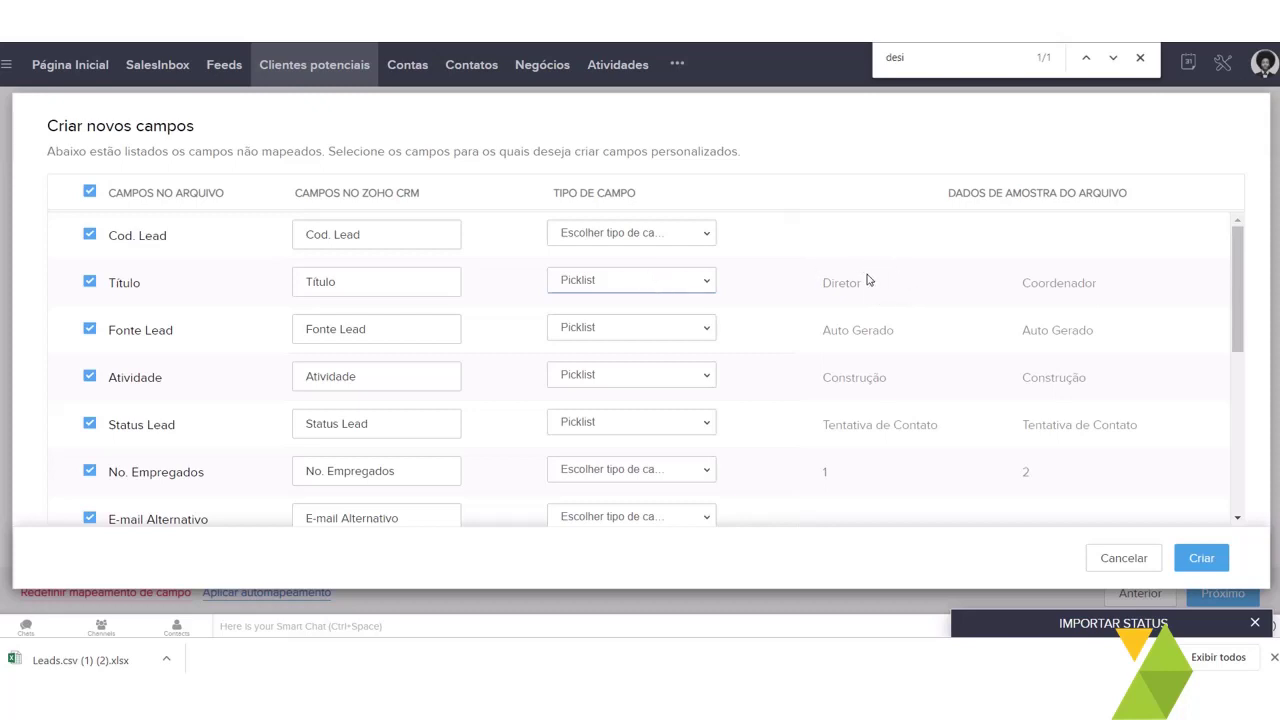
pyautogui.moveTo(869, 279); pyautogui.dragTo(824, 289)
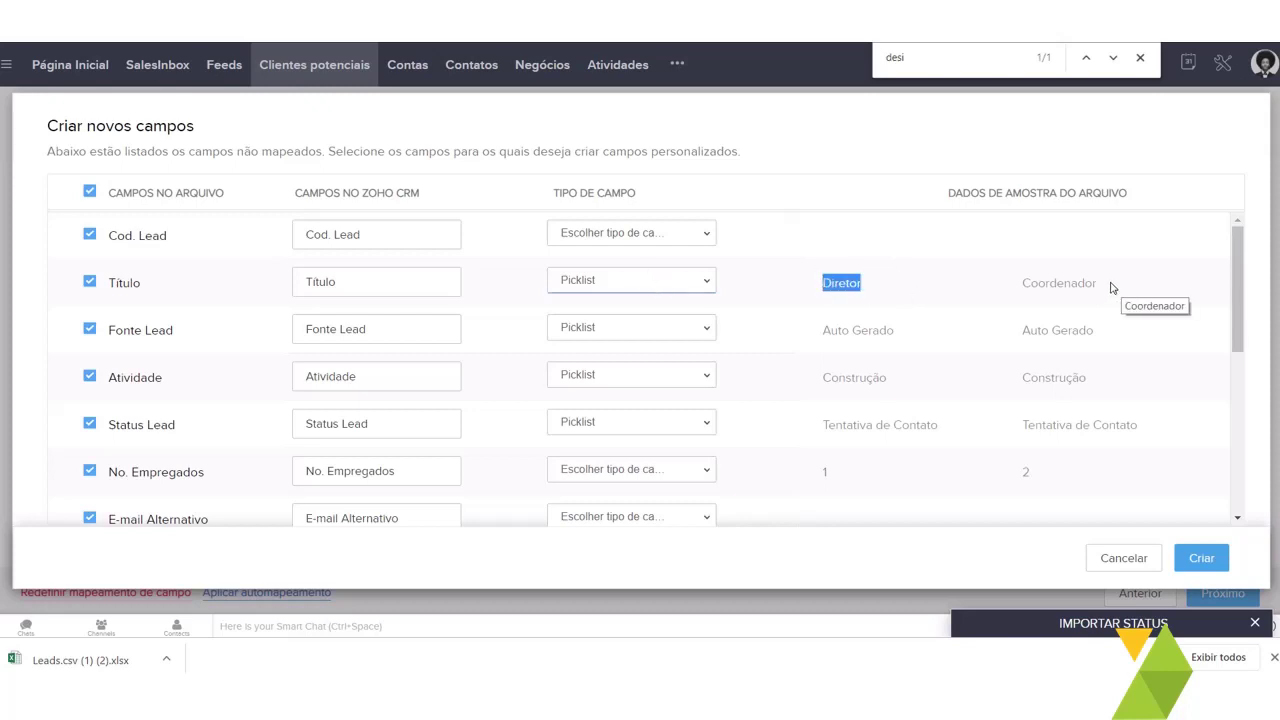
pyautogui.moveTo(1108, 286); pyautogui.dragTo(1001, 286)
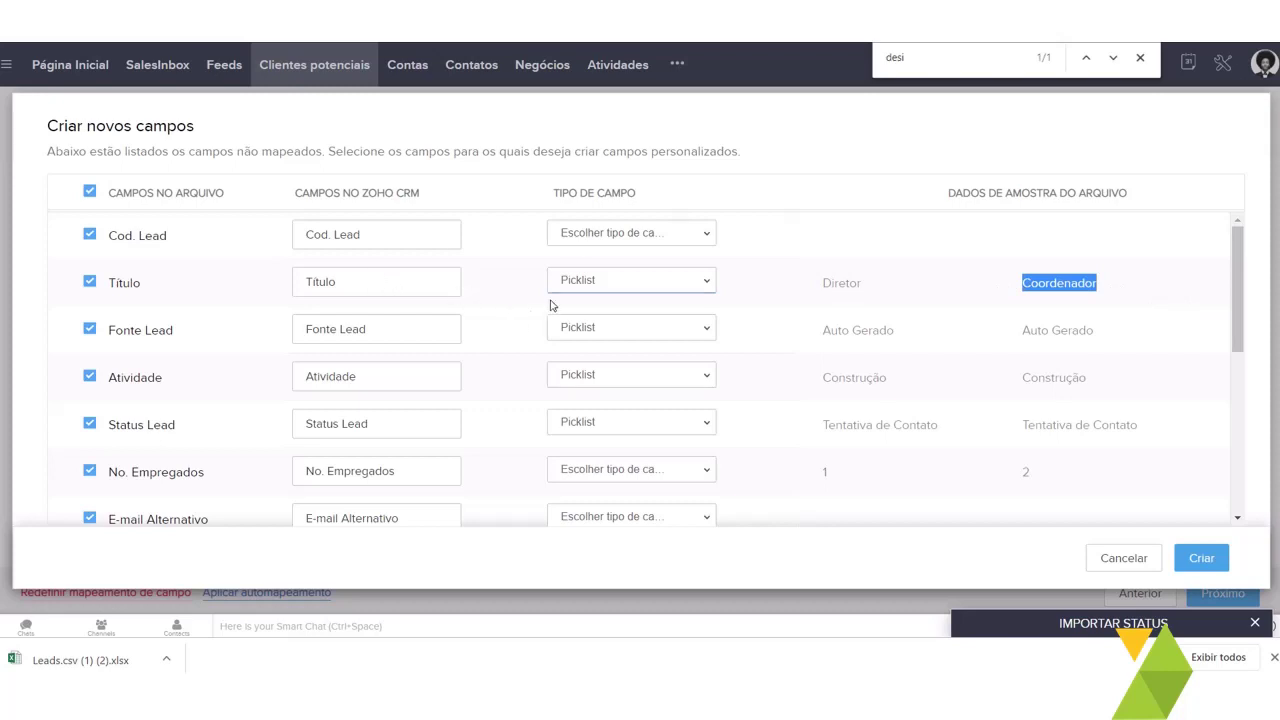
# - Review the remaining fields offered for creation, cancel creating new fields and return to the unmapped list
pyautogui.scroll(-2, 477, 340)
pyautogui.scroll(-2, 477, 341)
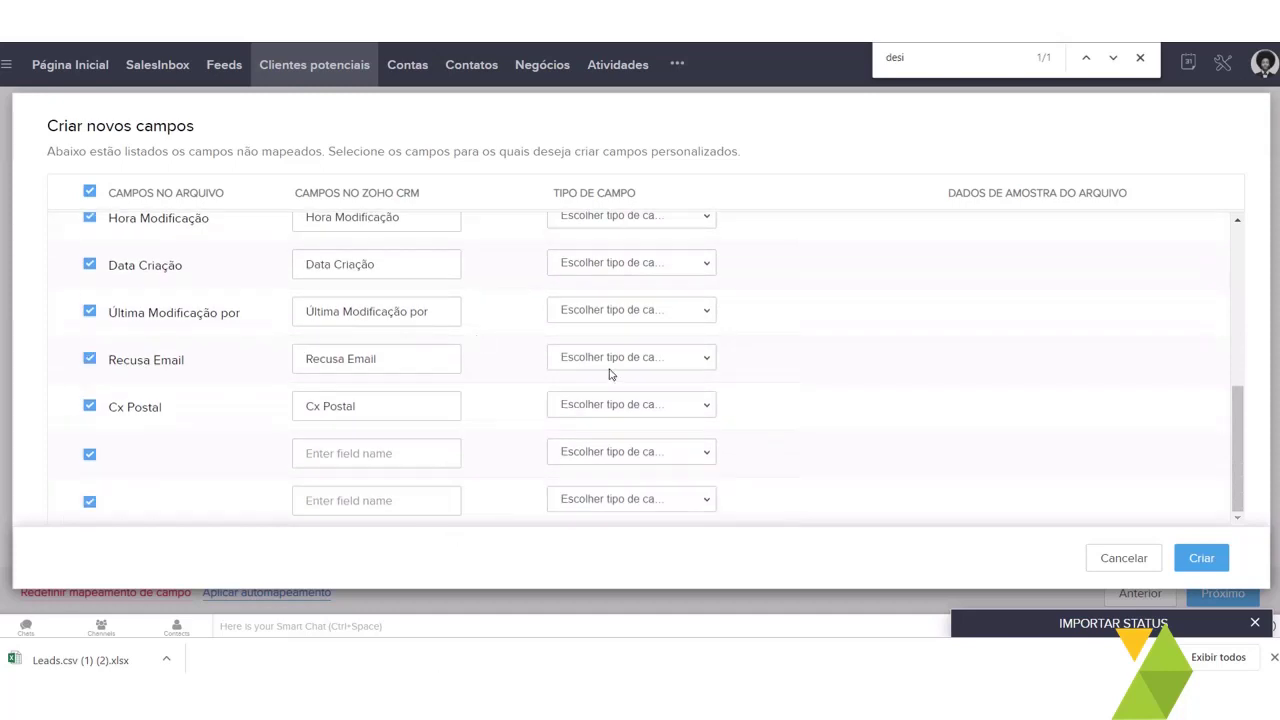
pyautogui.click(1148, 563)
pyautogui.scroll(-5, 661, 447)
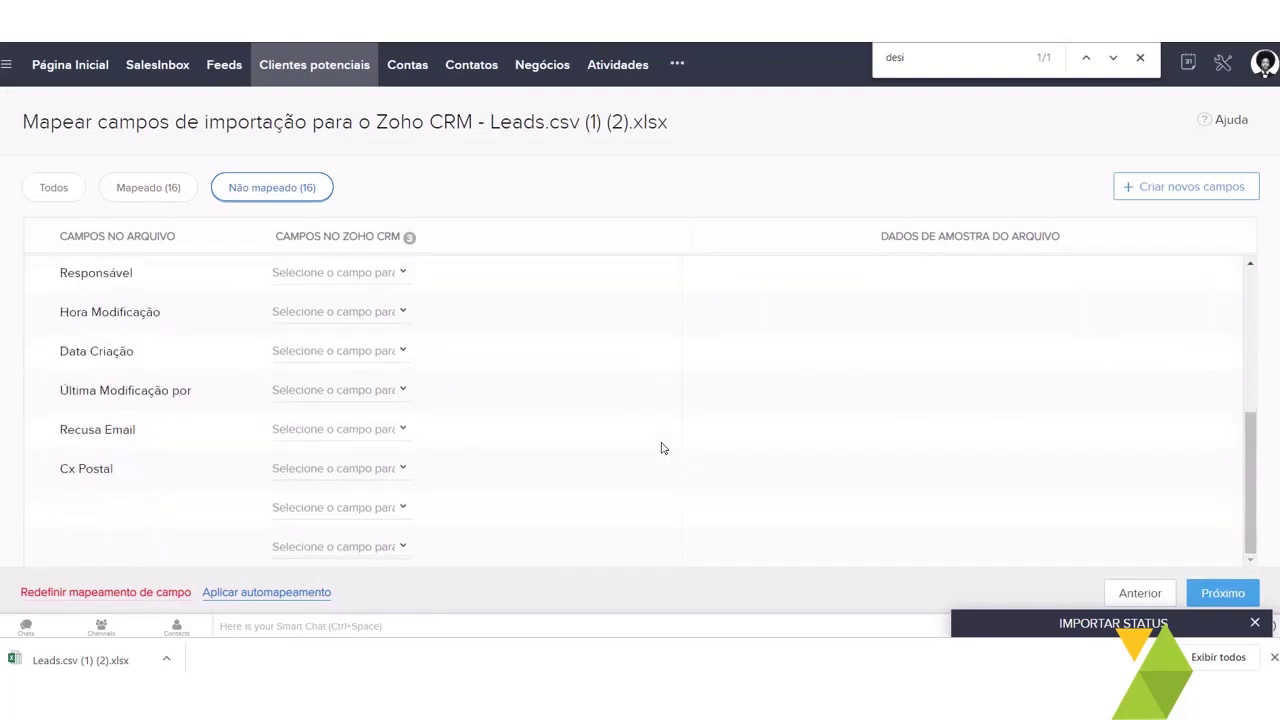
# - Compare the list of mapped file fields with the list of fields not yet mapped
pyautogui.scroll(5, 661, 447)
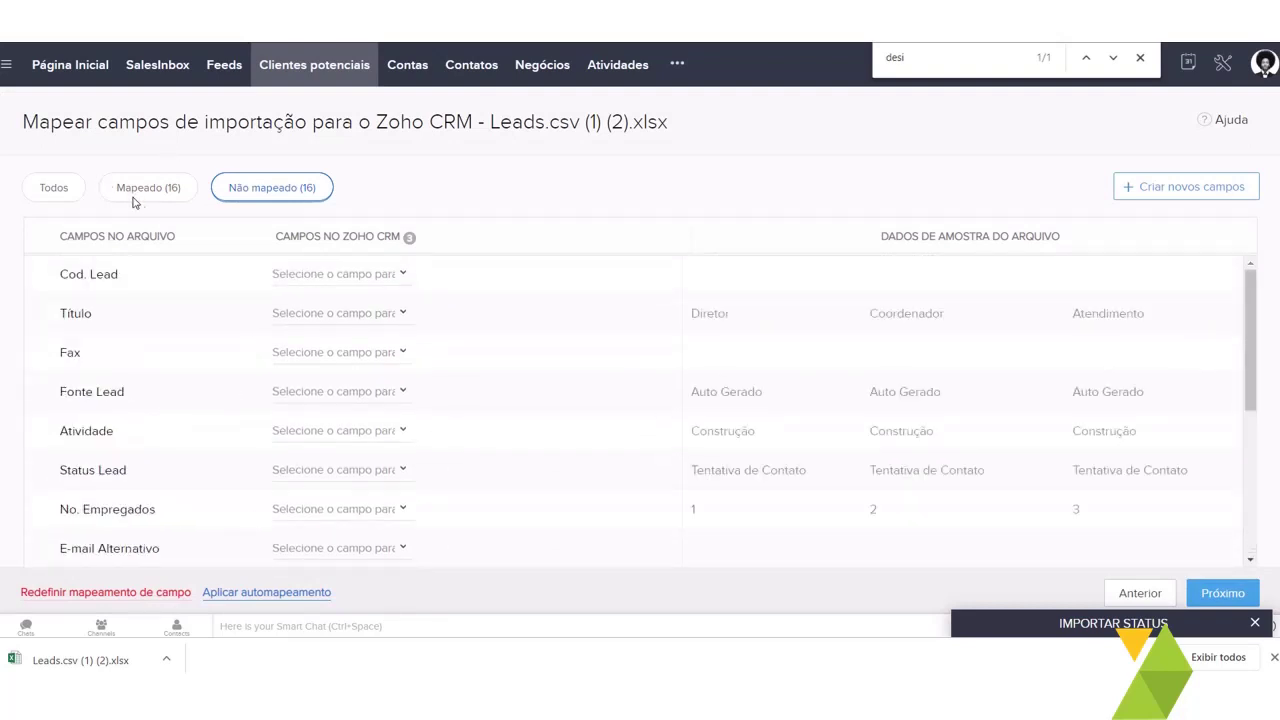
pyautogui.click(172, 190)
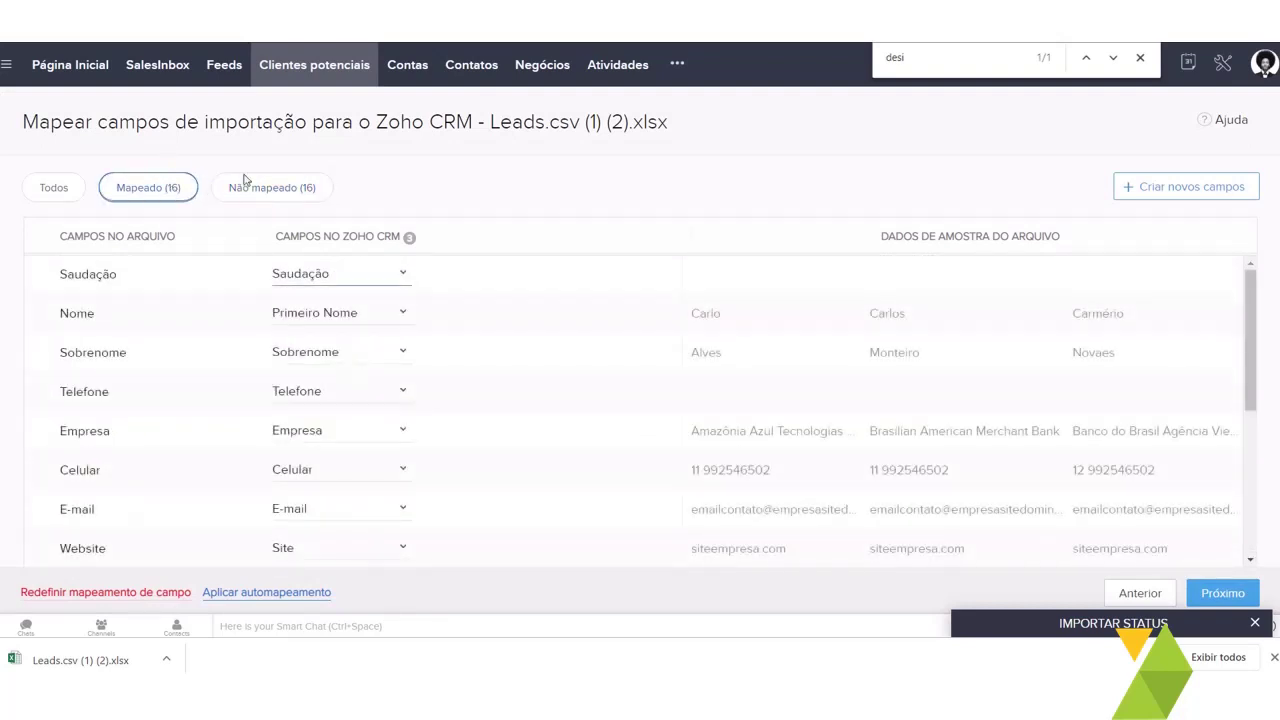
pyautogui.click(288, 188)
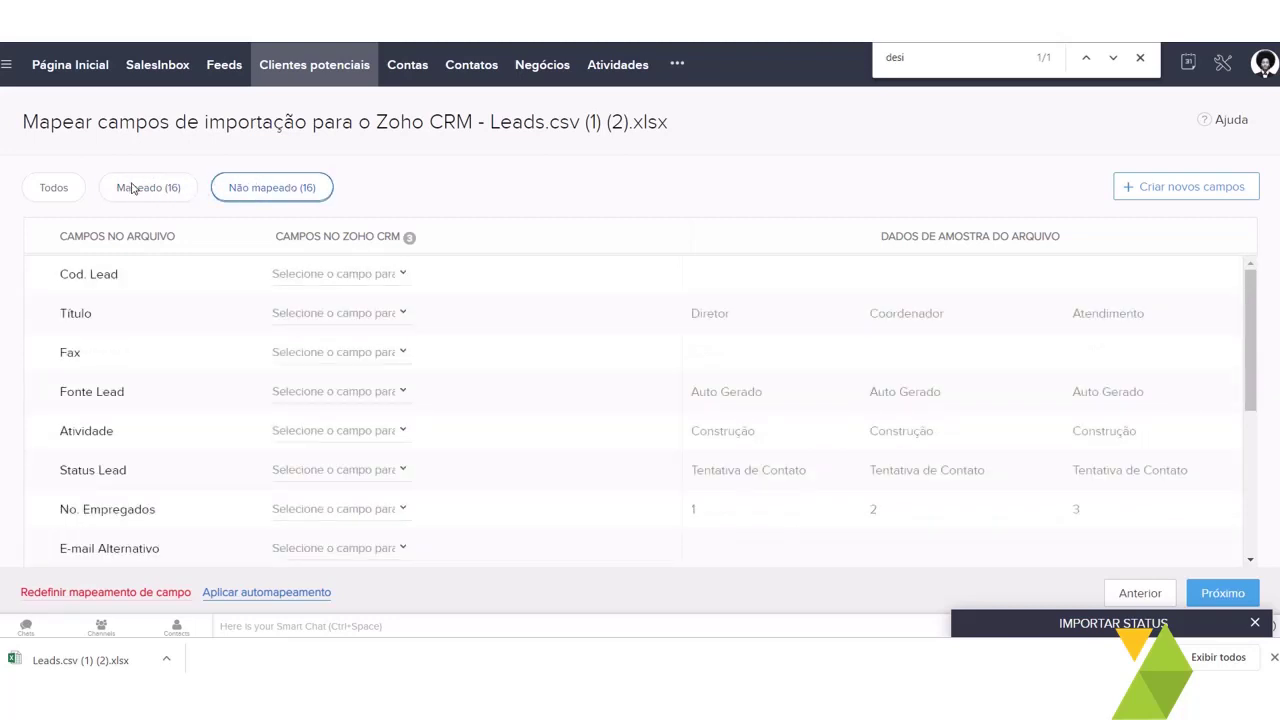
pyautogui.click(131, 188)
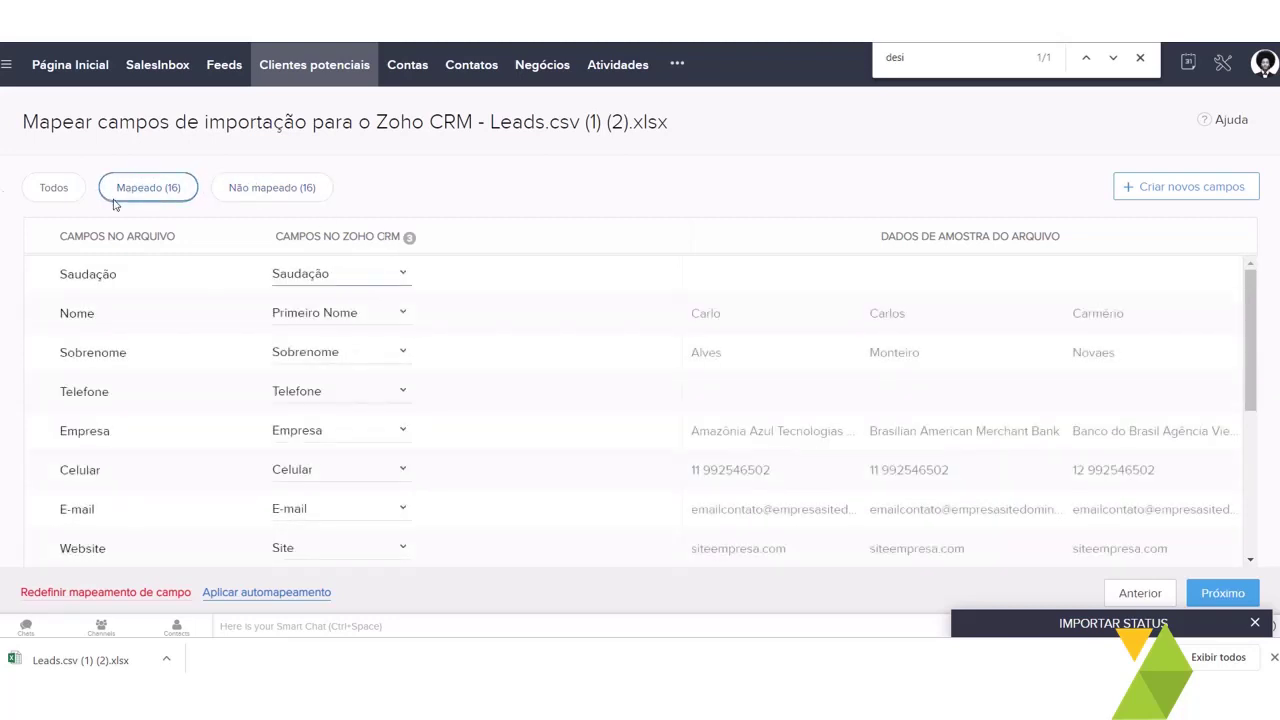
# - Show all file fields and examine the complete mapping list, including the rows that have no CRM field
pyautogui.click(62, 189)
pyautogui.scroll(-12, 373, 279)
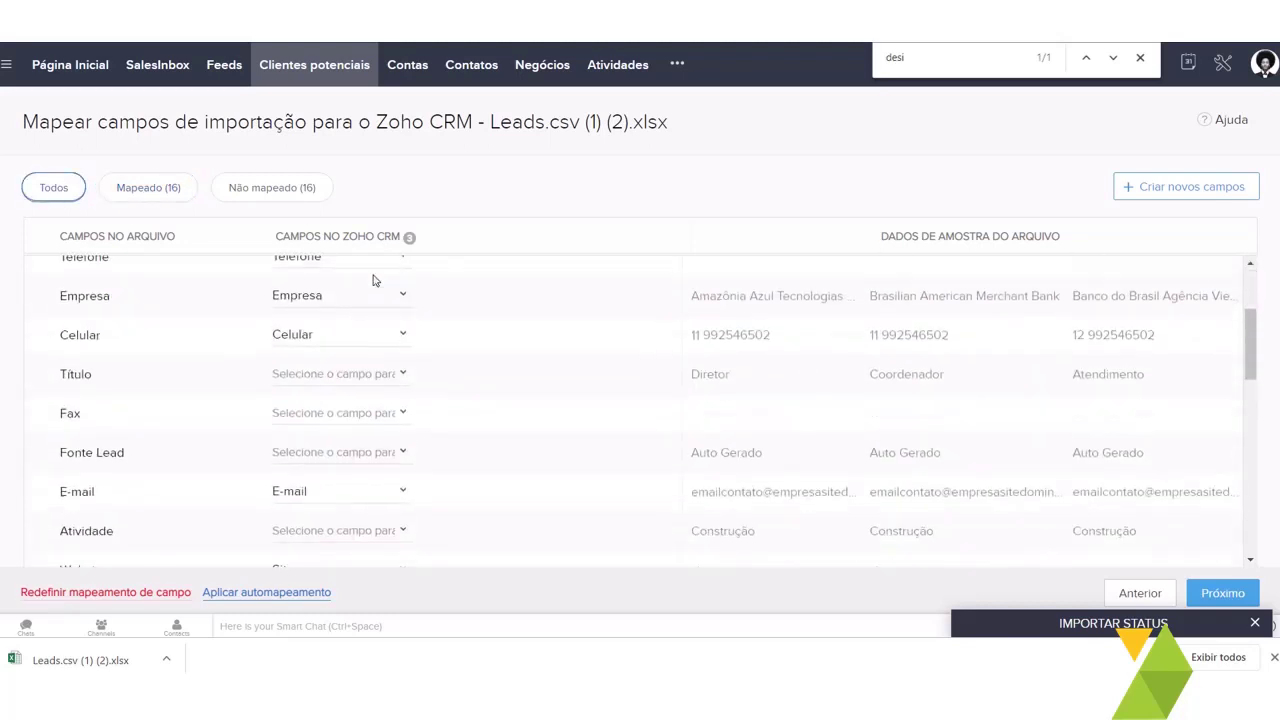
pyautogui.scroll(-1, 373, 279)
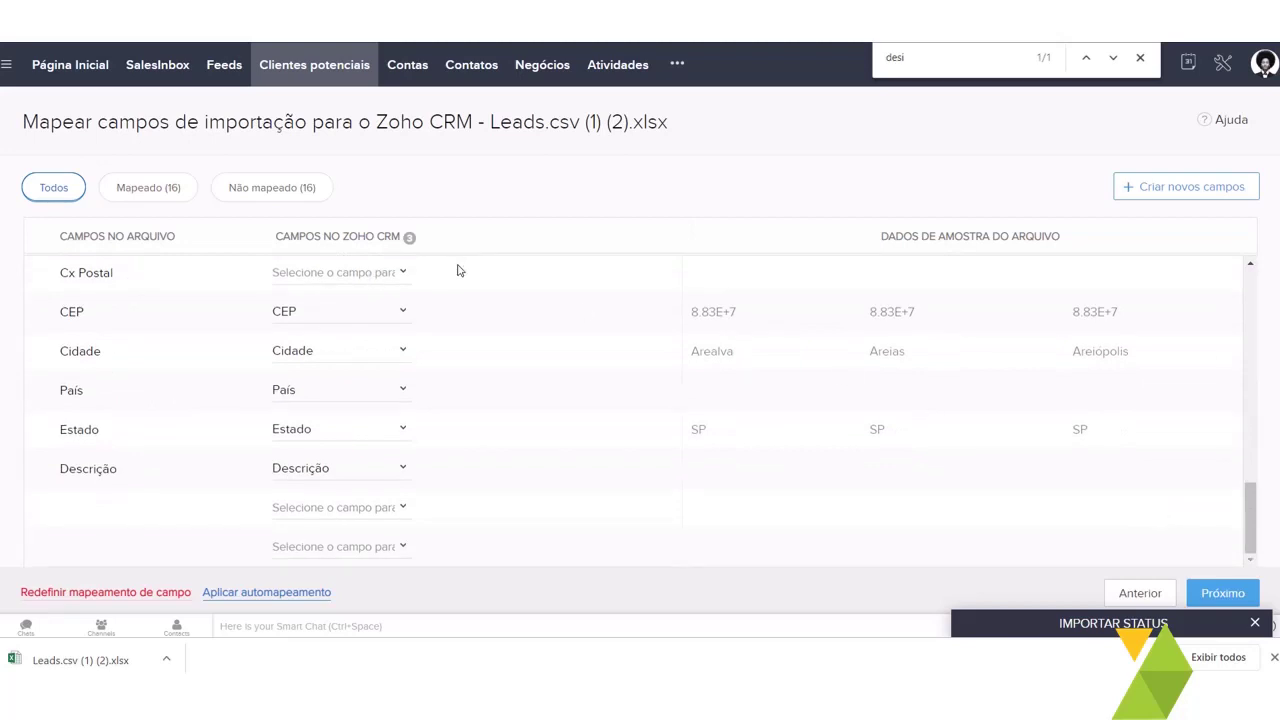
pyautogui.scroll(4, 455, 465)
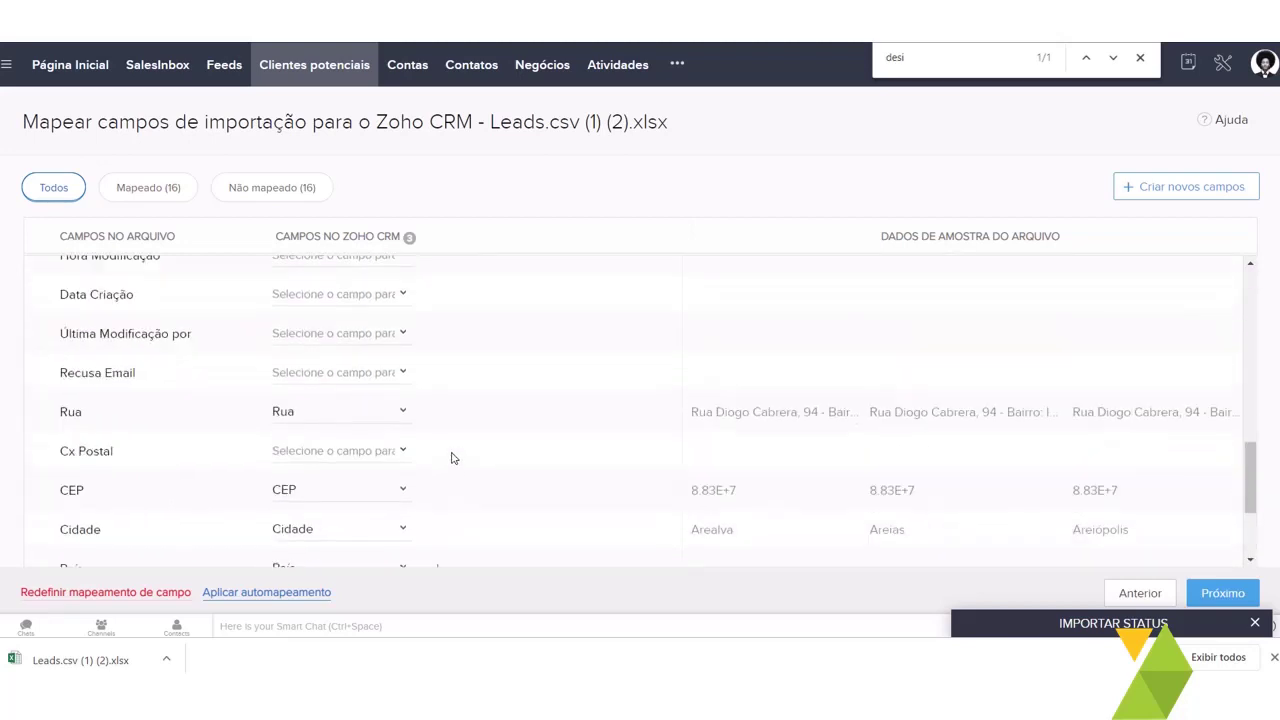
pyautogui.scroll(2, 183, 353)
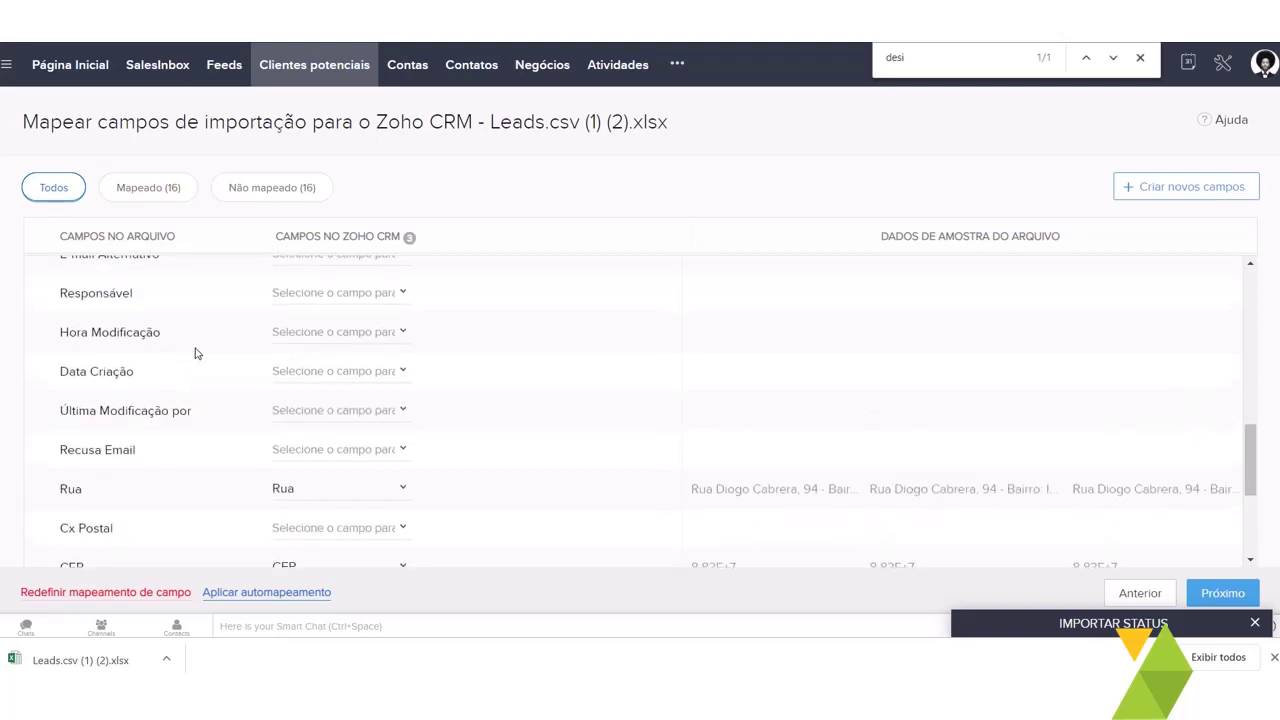
pyautogui.scroll(3, 194, 354)
# - Open the CRM field choices for the Responsável file field and look through them
pyautogui.doubleClick(83, 430)
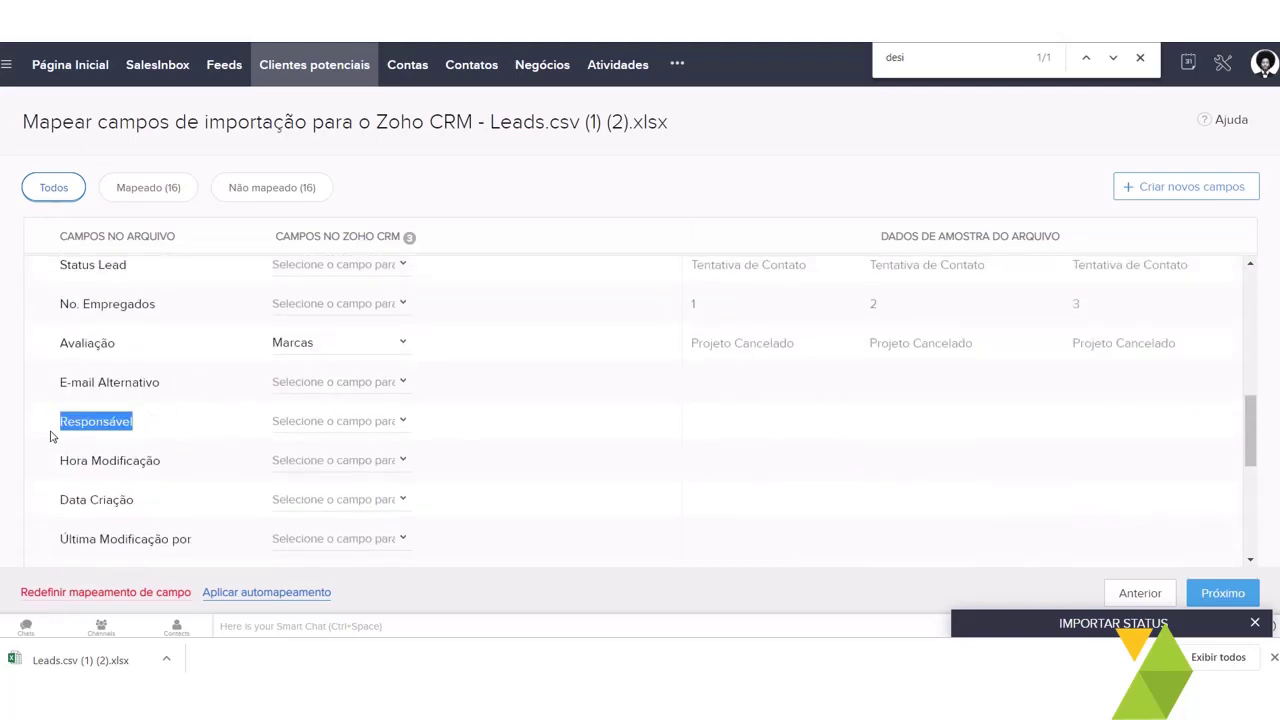
pyautogui.click(328, 429)
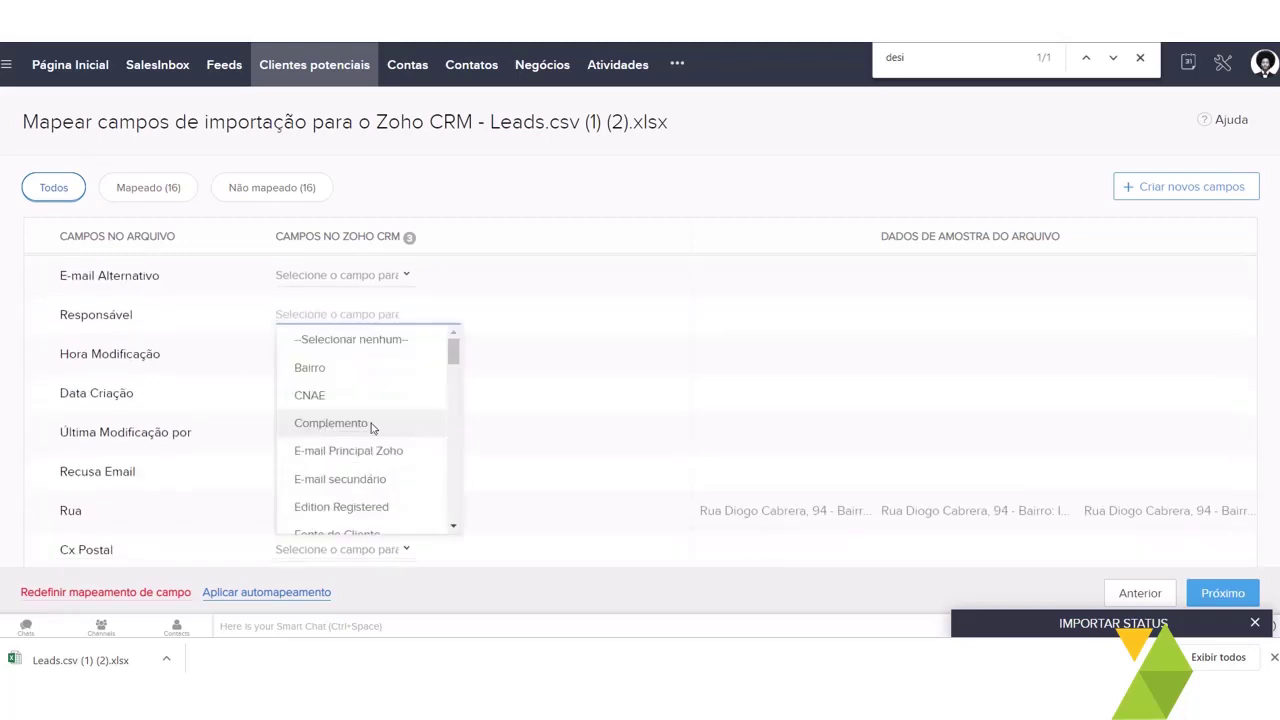
pyautogui.scroll(-5, 371, 428)
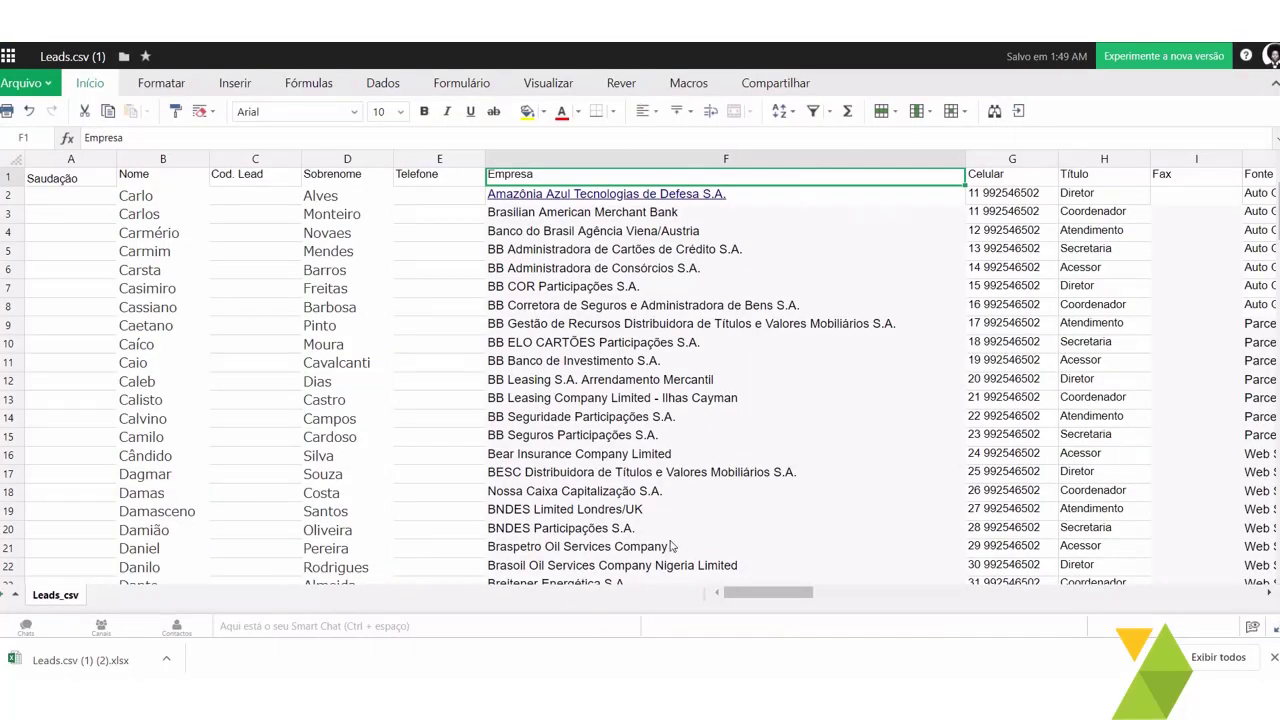
# - Switch to the Leads.csv (1) spreadsheet, find "responsá" and examine the contents of the Responsável column
pyautogui.hotkey('ctrl', 'f')
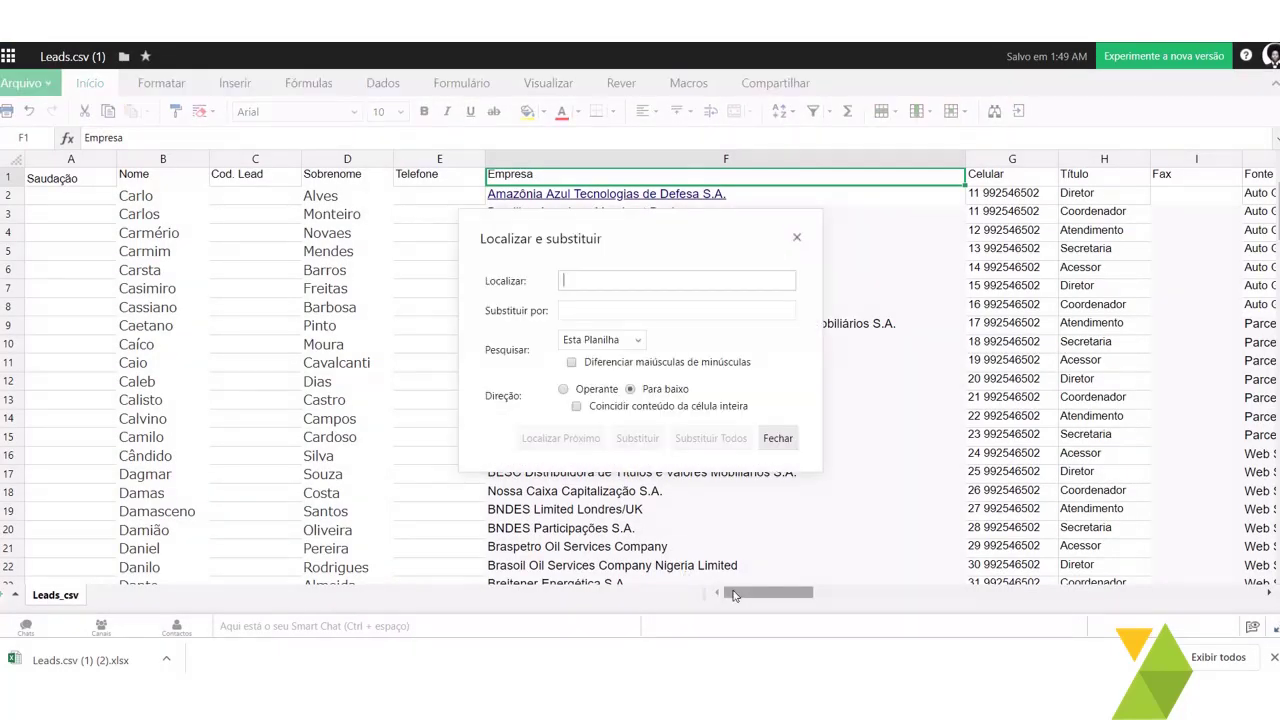
pyautogui.write('responsá')
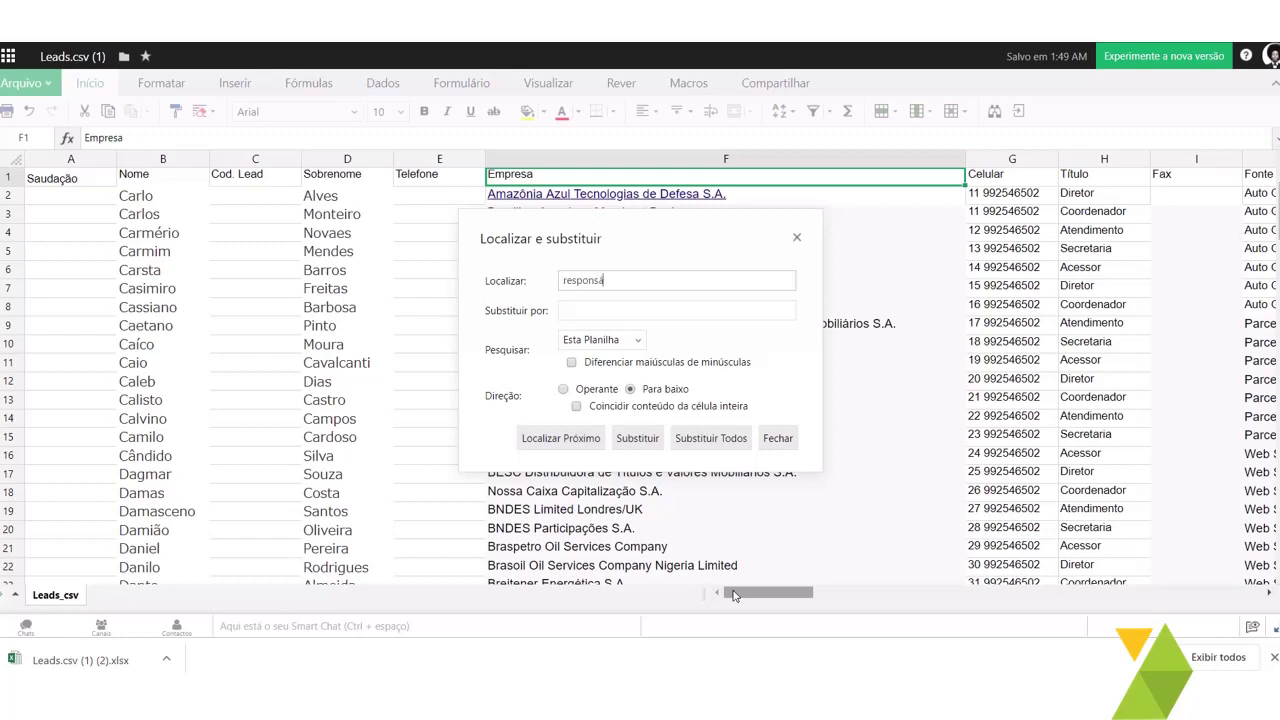
pyautogui.press('Return')
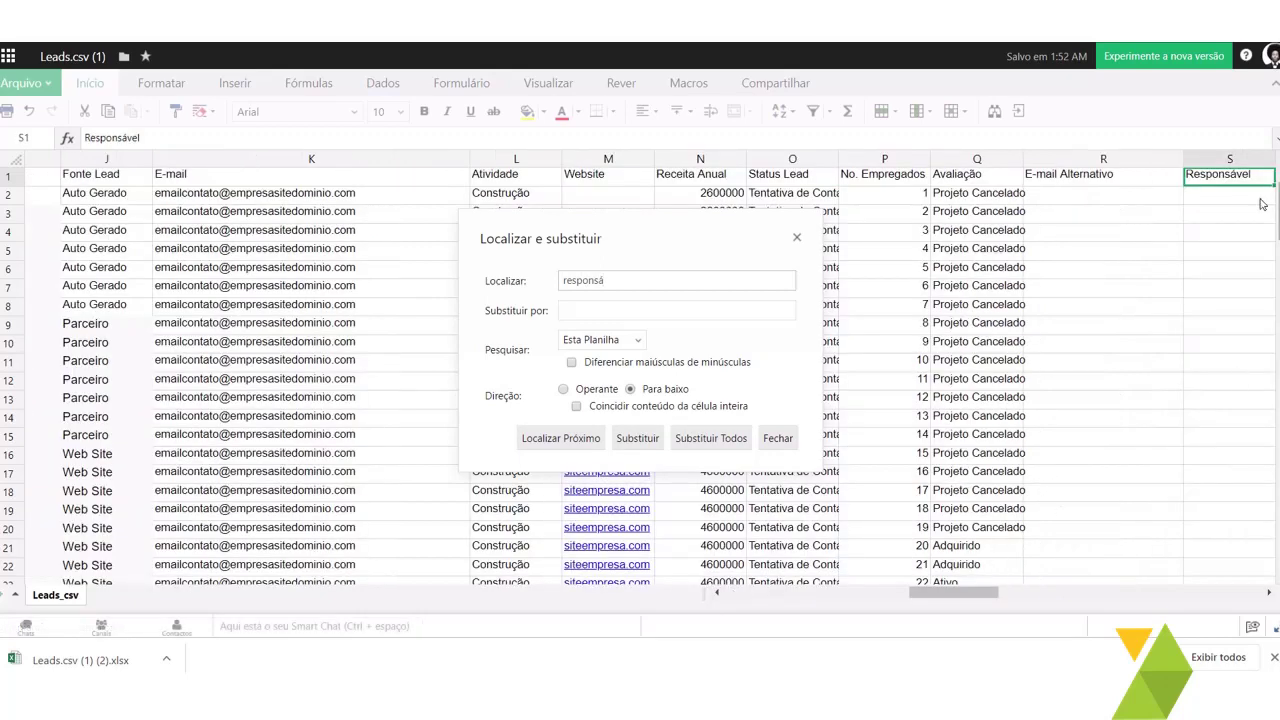
pyautogui.moveTo(1241, 178); pyautogui.dragTo(1257, 423)
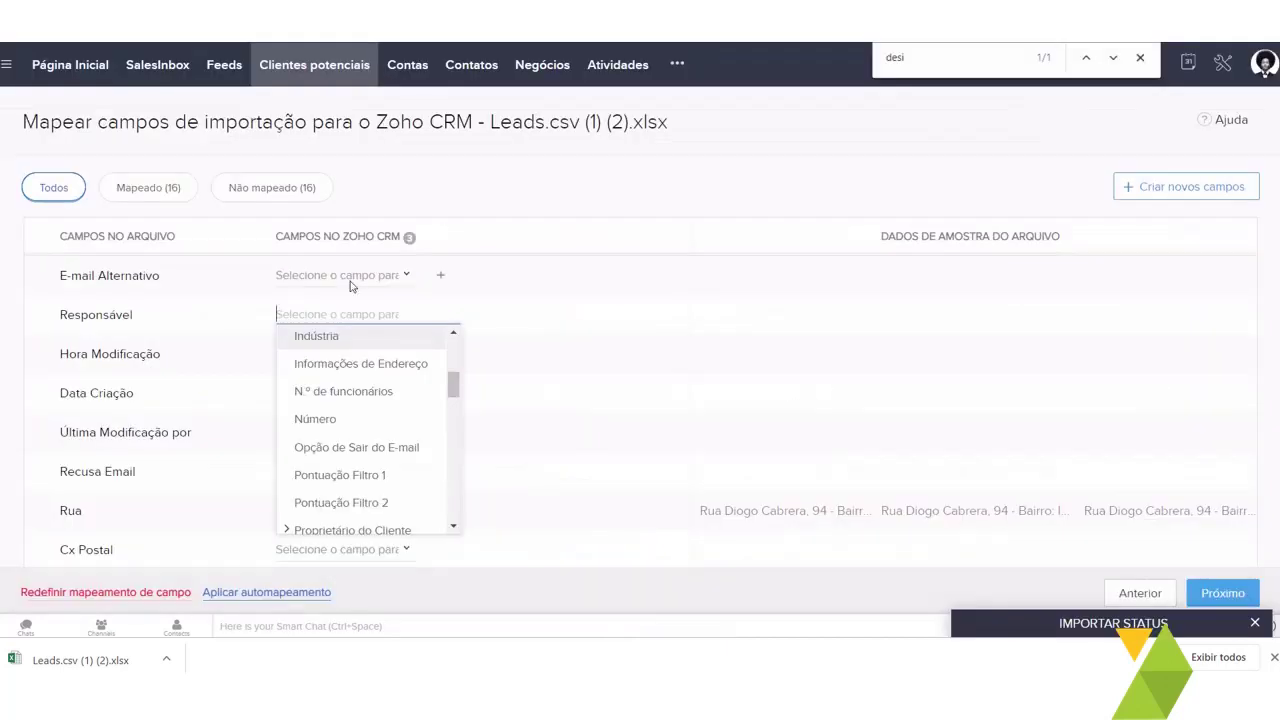
# - Return to the import mapping in Zoho CRM and map the Responsável file field to the CRM field Users
pyautogui.scroll(-1, 383, 393)
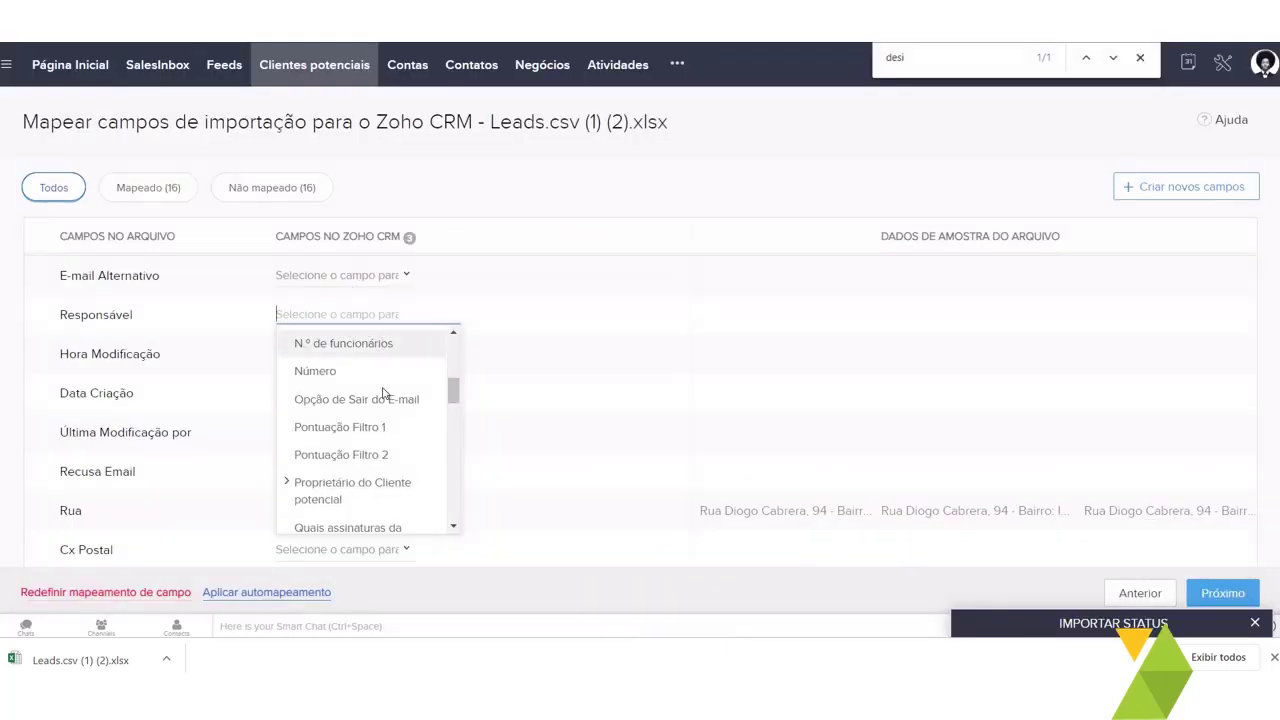
pyautogui.scroll(-2, 383, 393)
pyautogui.scroll(-2, 383, 393)
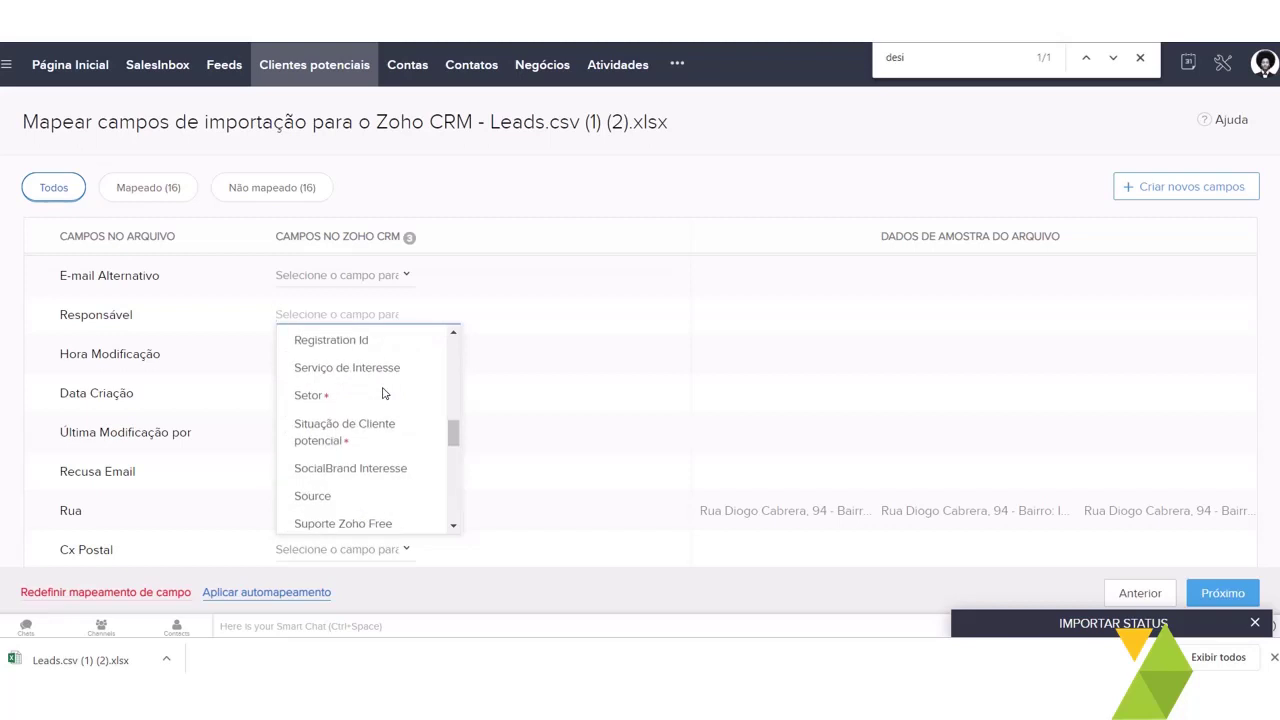
pyautogui.scroll(-1, 383, 393)
pyautogui.scroll(-2, 366, 446)
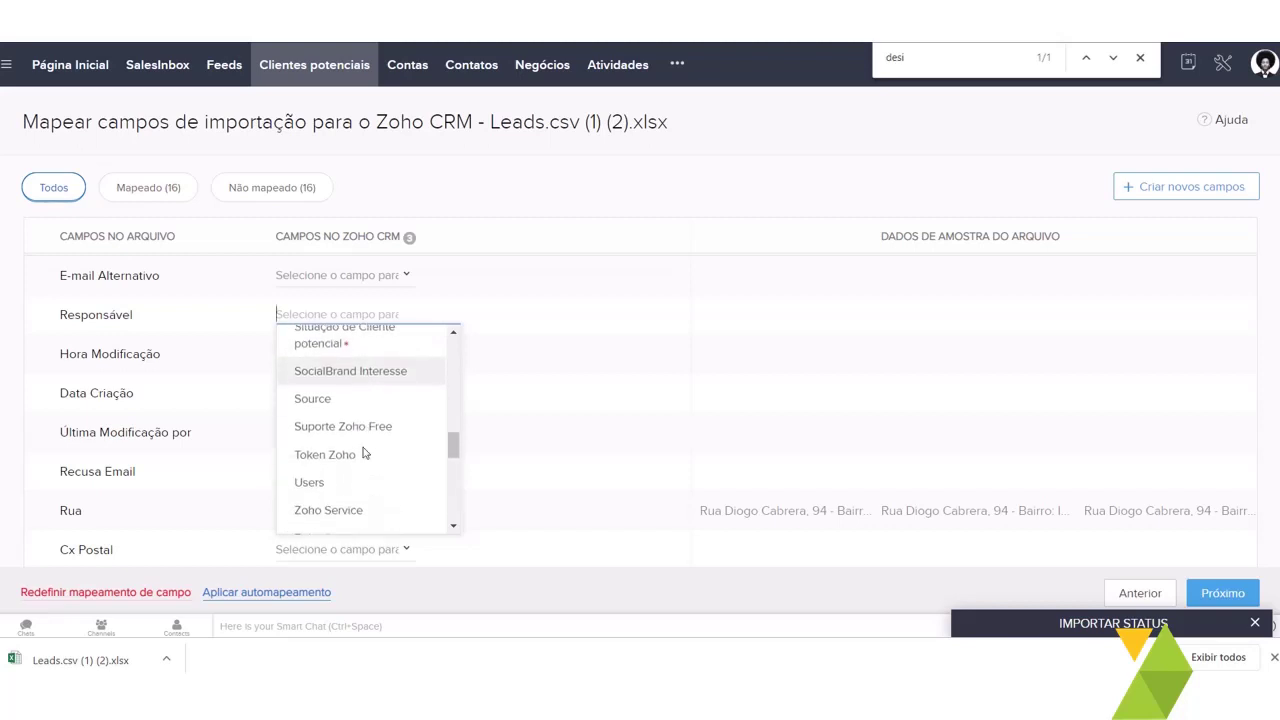
pyautogui.scroll(-1, 366, 452)
pyautogui.scroll(2, 365, 455)
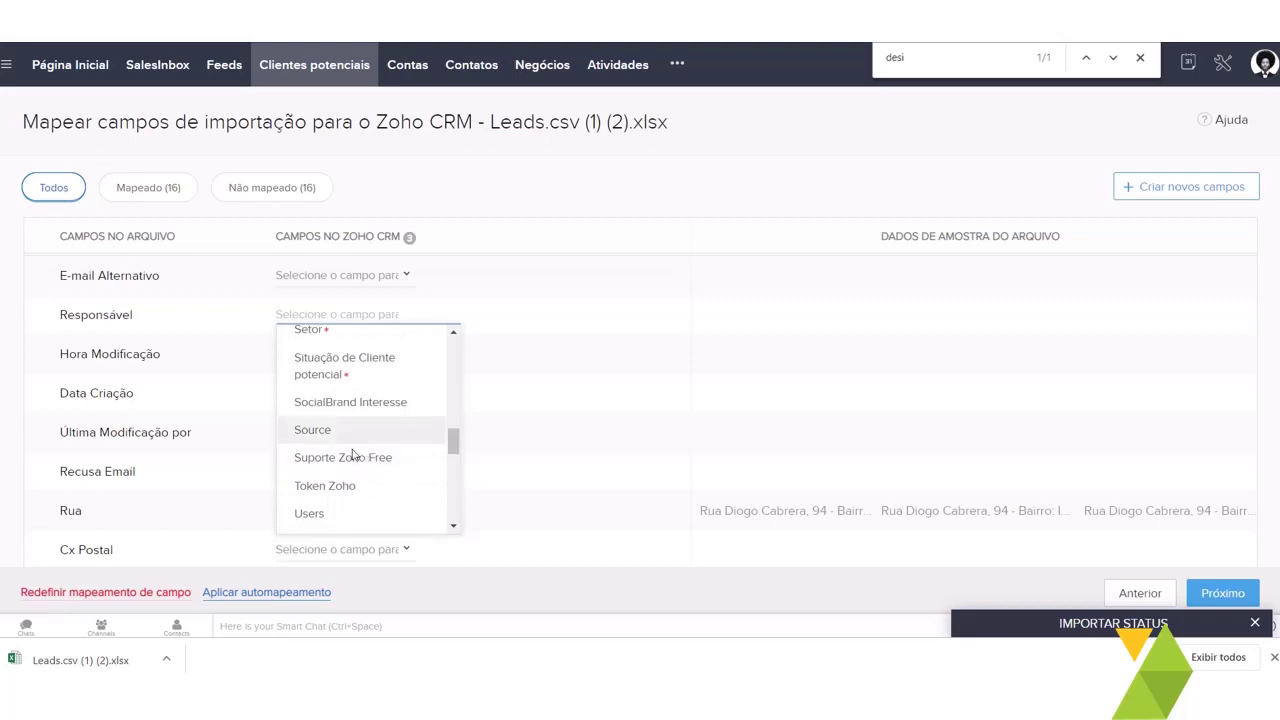
pyautogui.click(310, 513)
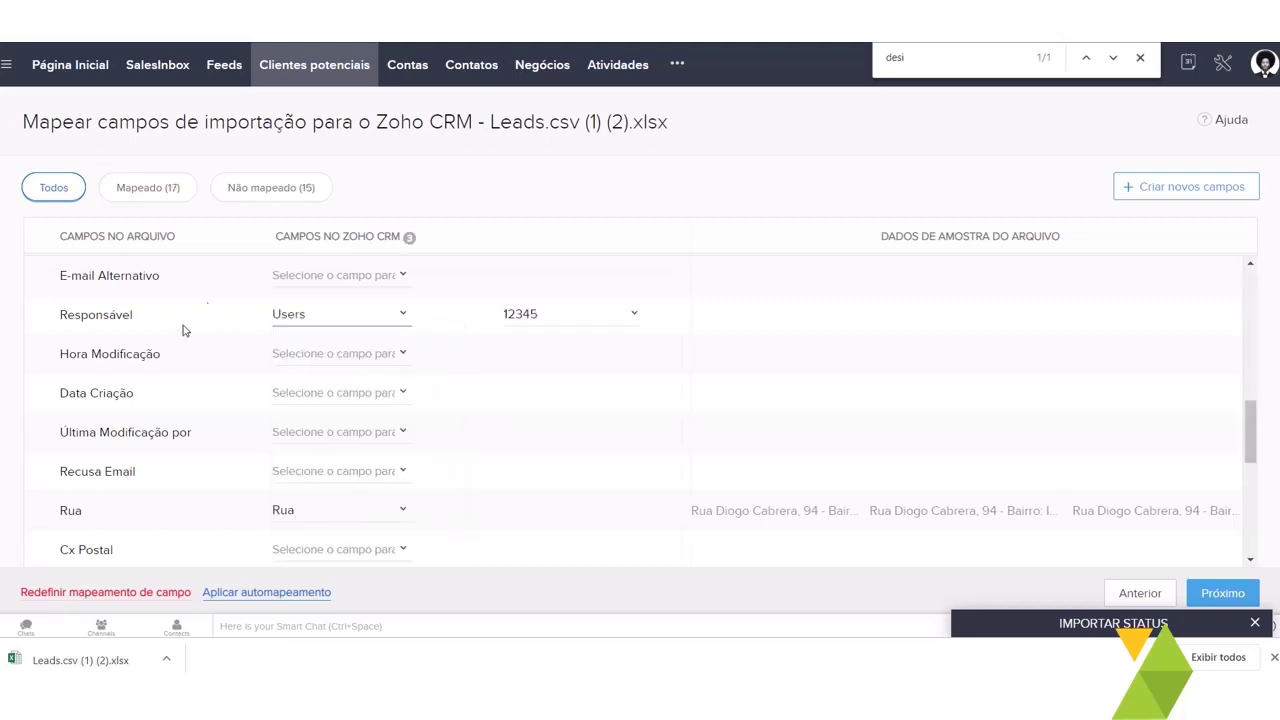
# - Reopen the field choices of the Responsável mapping, check the already mapped fields and close them without a change
pyautogui.click(381, 321)
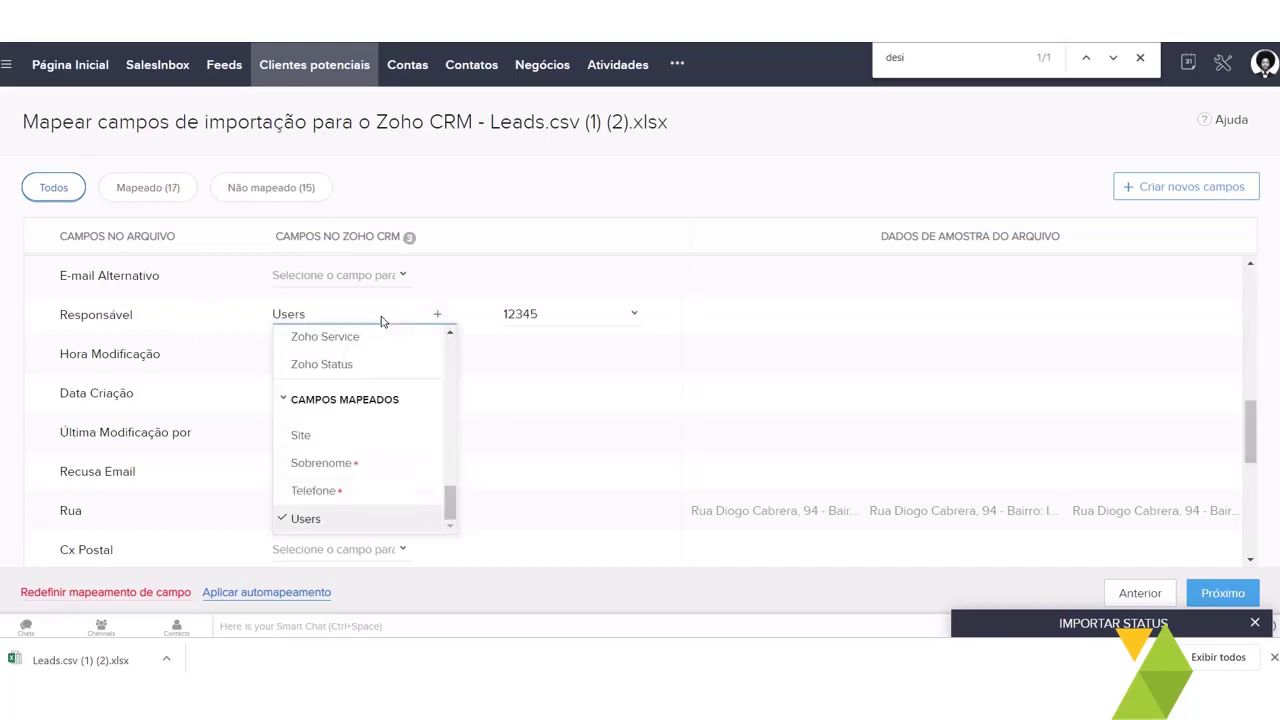
pyautogui.scroll(5, 365, 482)
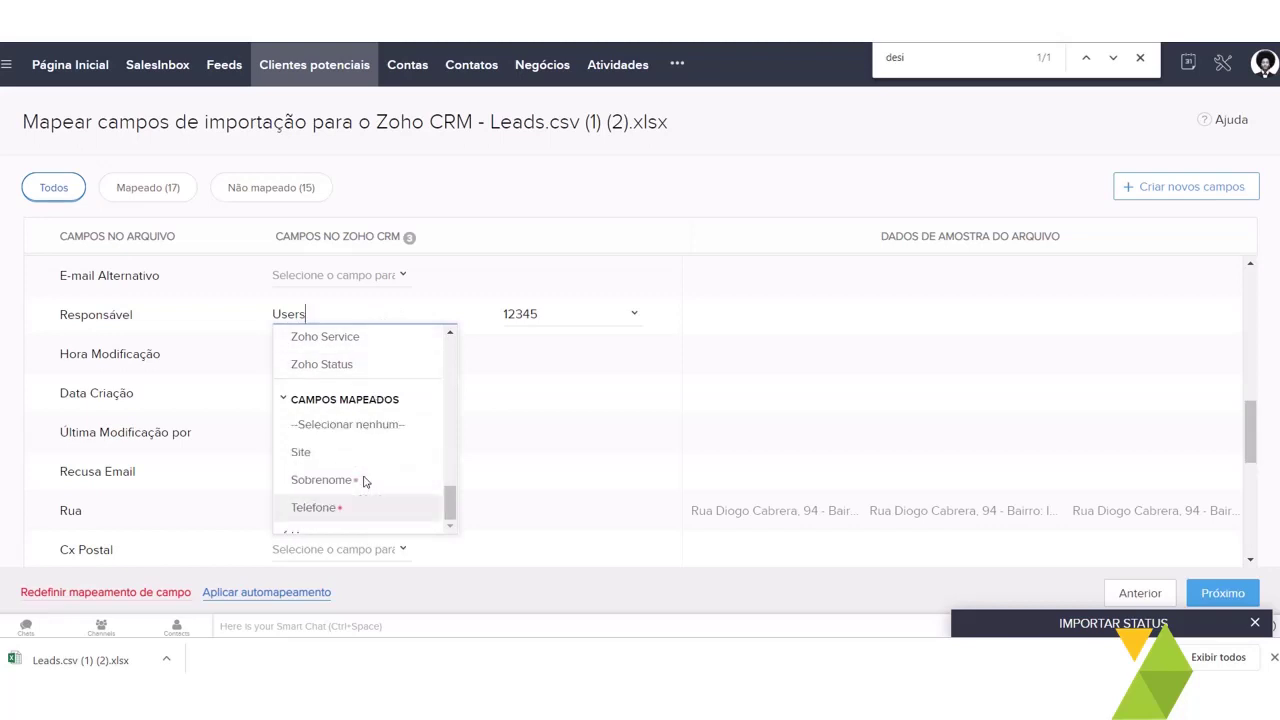
pyautogui.click(571, 372)
pyautogui.click(369, 320)
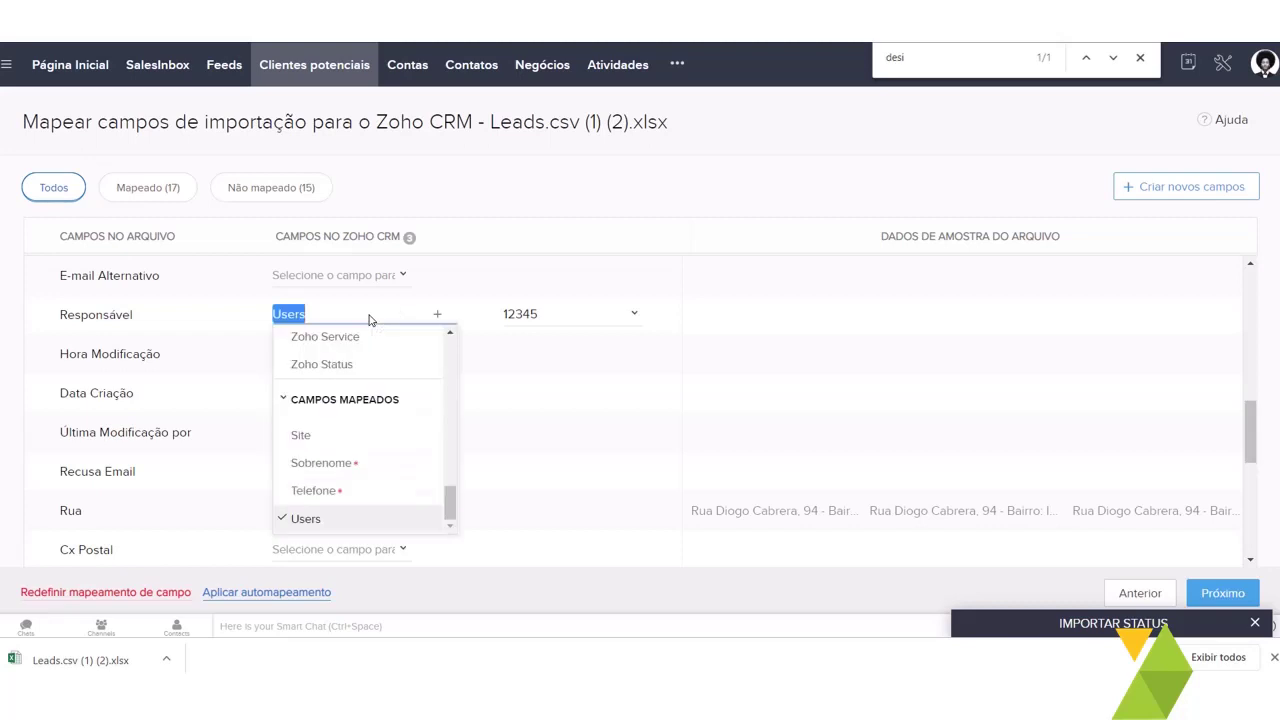
pyautogui.click(655, 376)
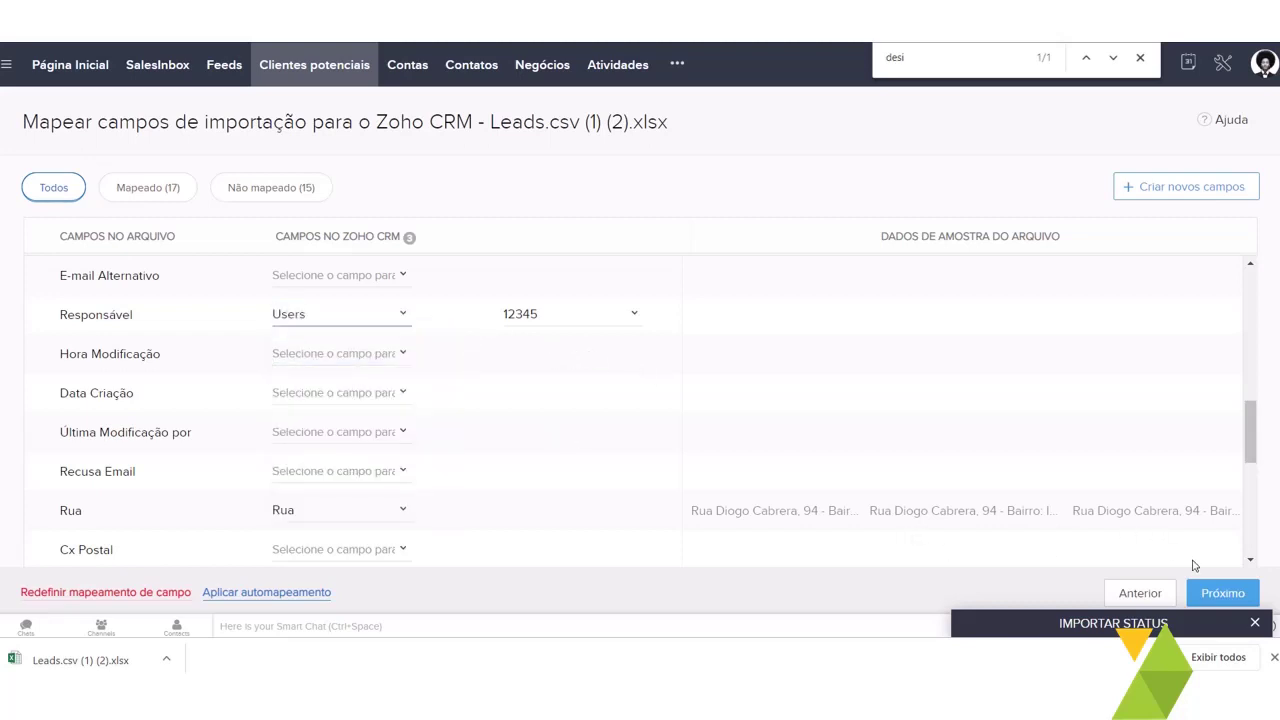
# - Collapse the expanded import status and try to continue to the next import stage
pyautogui.click(1233, 615)
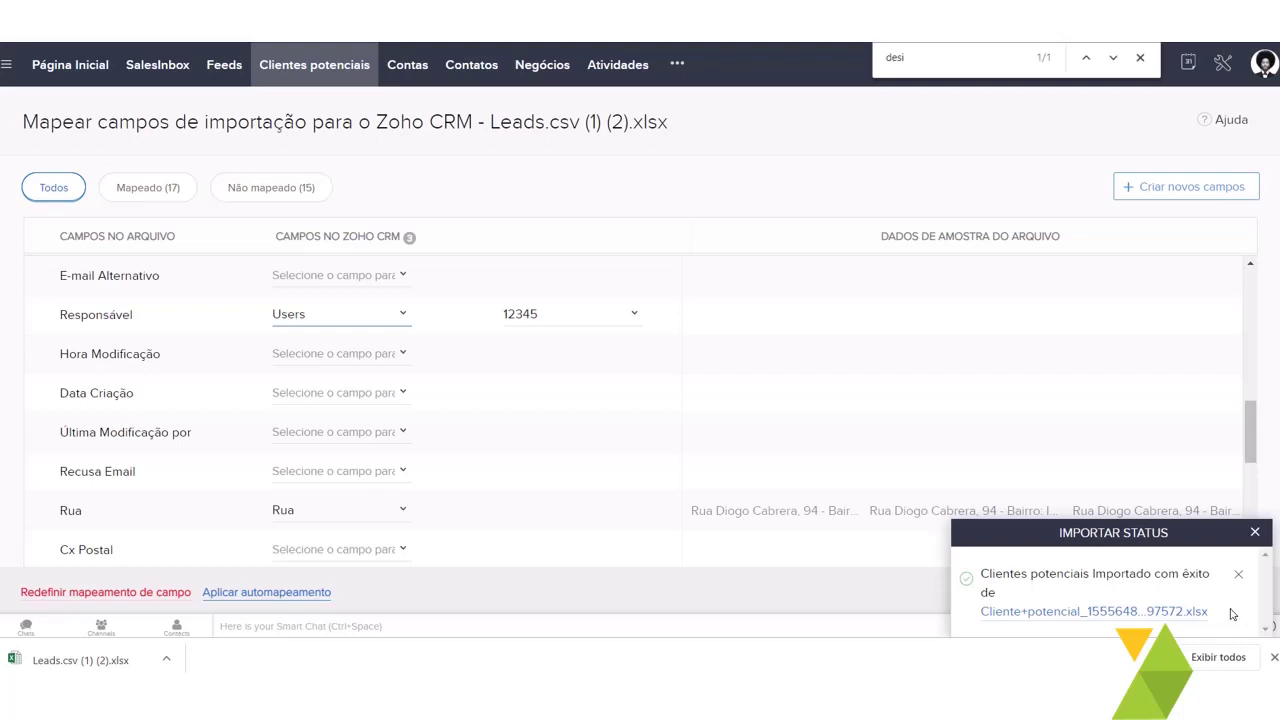
pyautogui.click(1254, 538)
pyautogui.click(1230, 596)
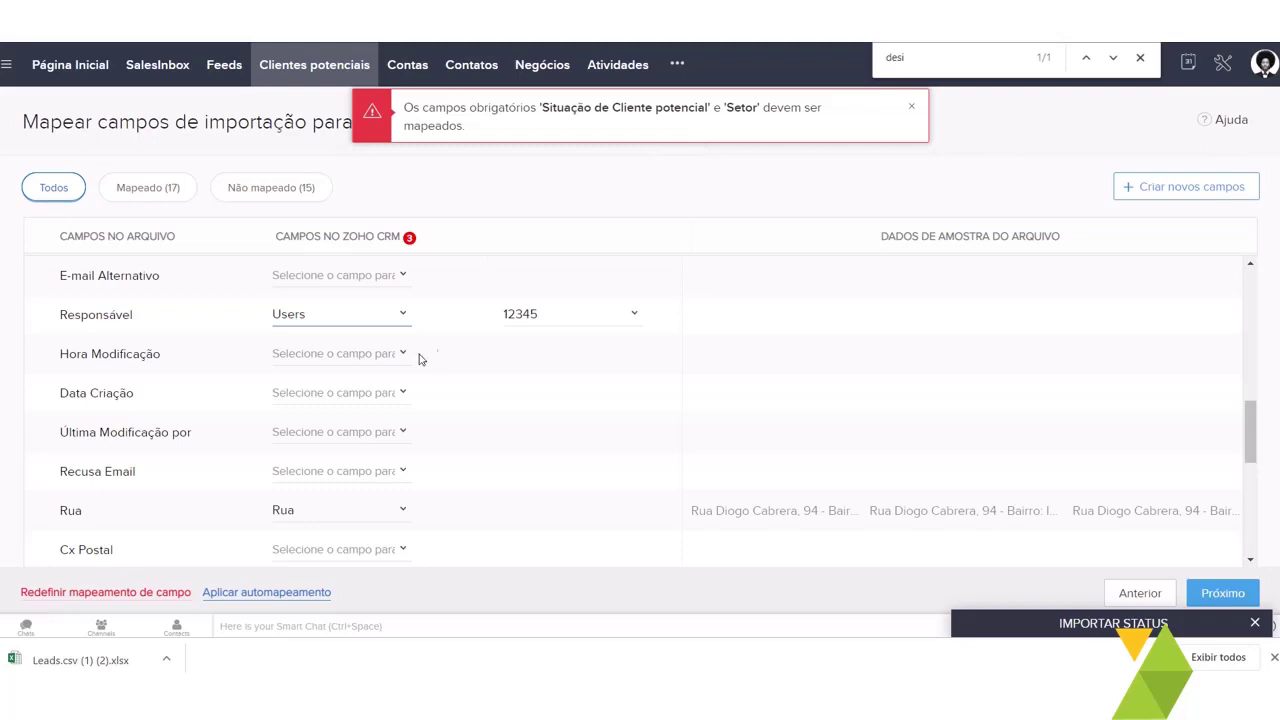
# - Map the Responsável file field to the mandatory CRM field Setor and try to continue to the next import stage
pyautogui.scroll(-1, 420, 357)
pyautogui.scroll(2, 420, 359)
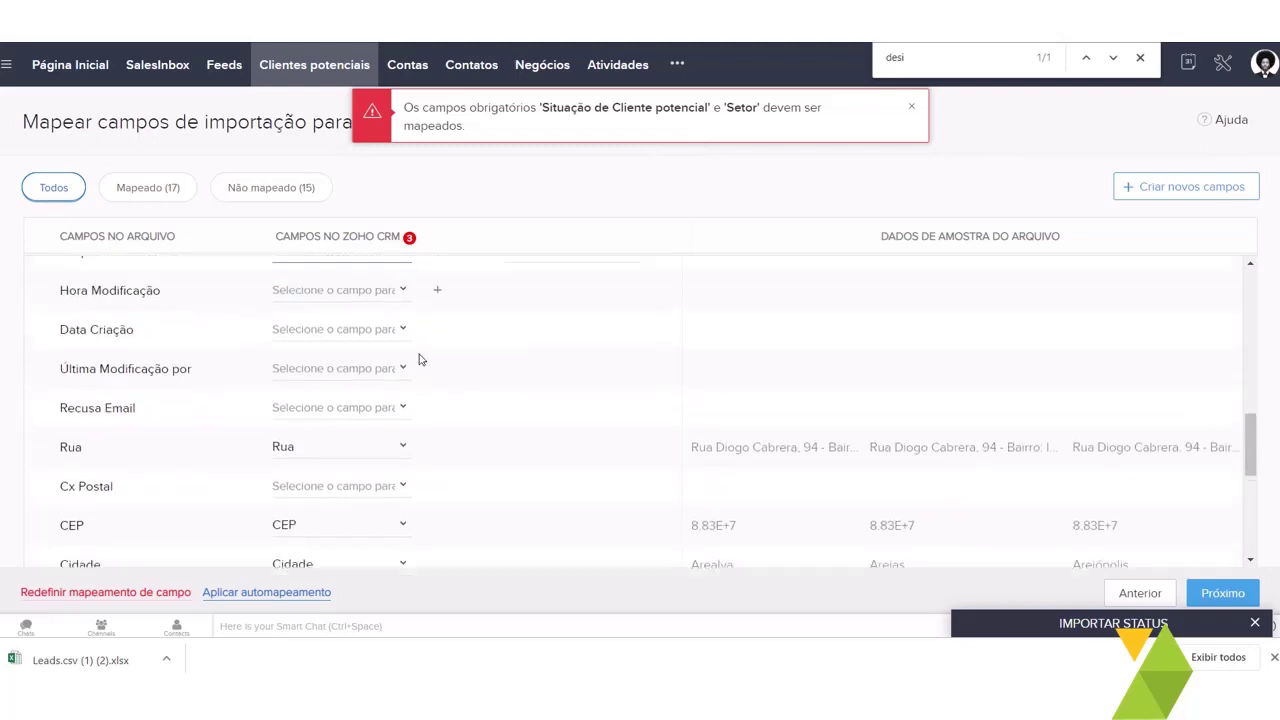
pyautogui.click(352, 405)
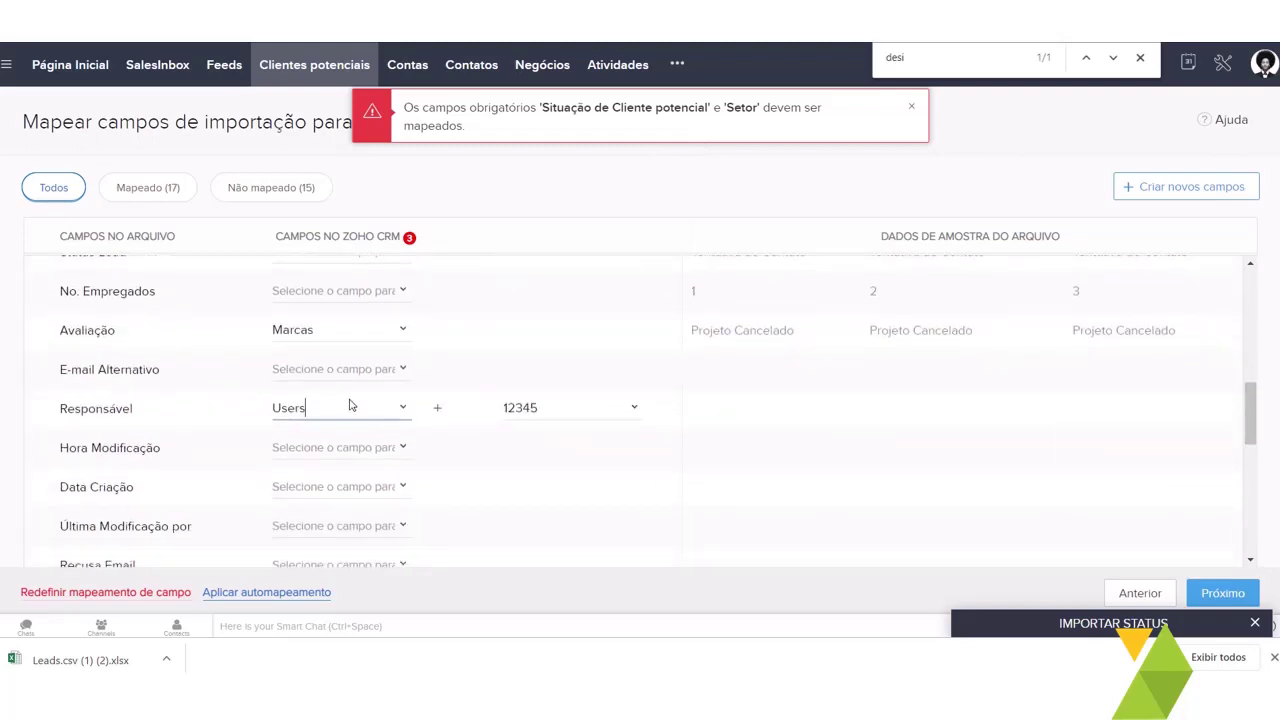
pyautogui.write('se')
pyautogui.hotkey('ctrl', 'a')
pyautogui.write('setor')
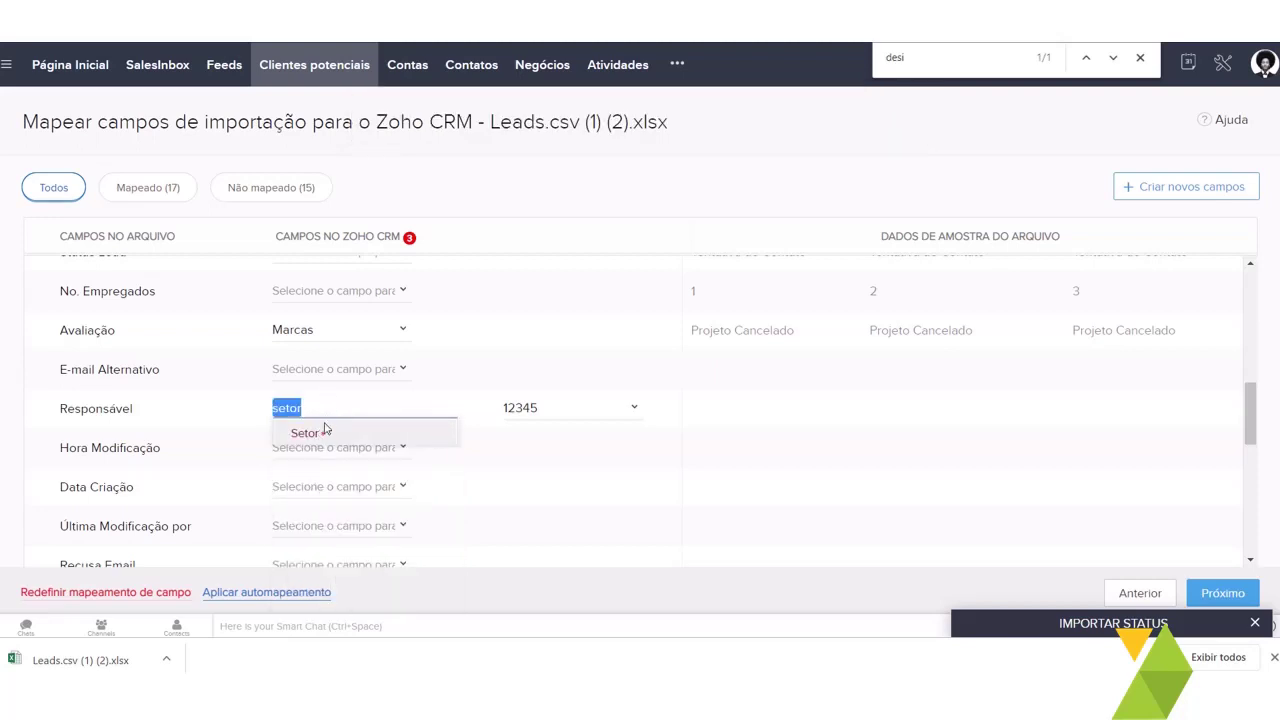
pyautogui.click(327, 435)
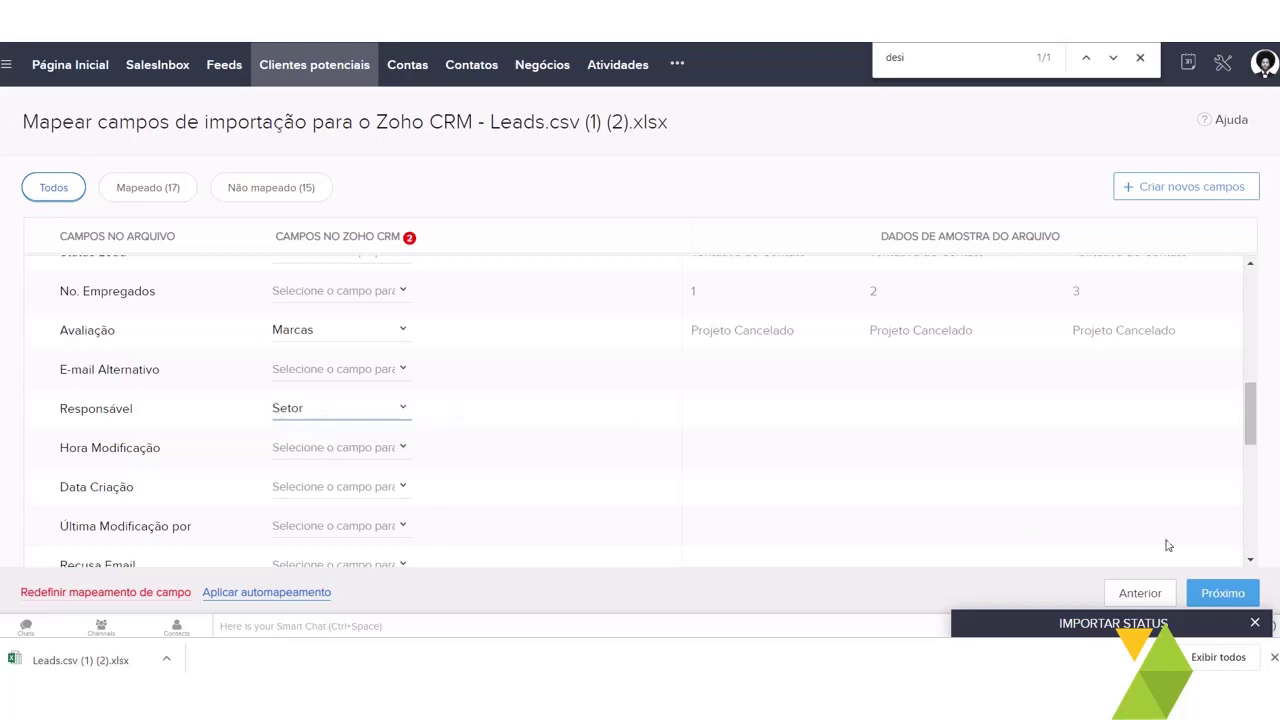
pyautogui.click(1222, 593)
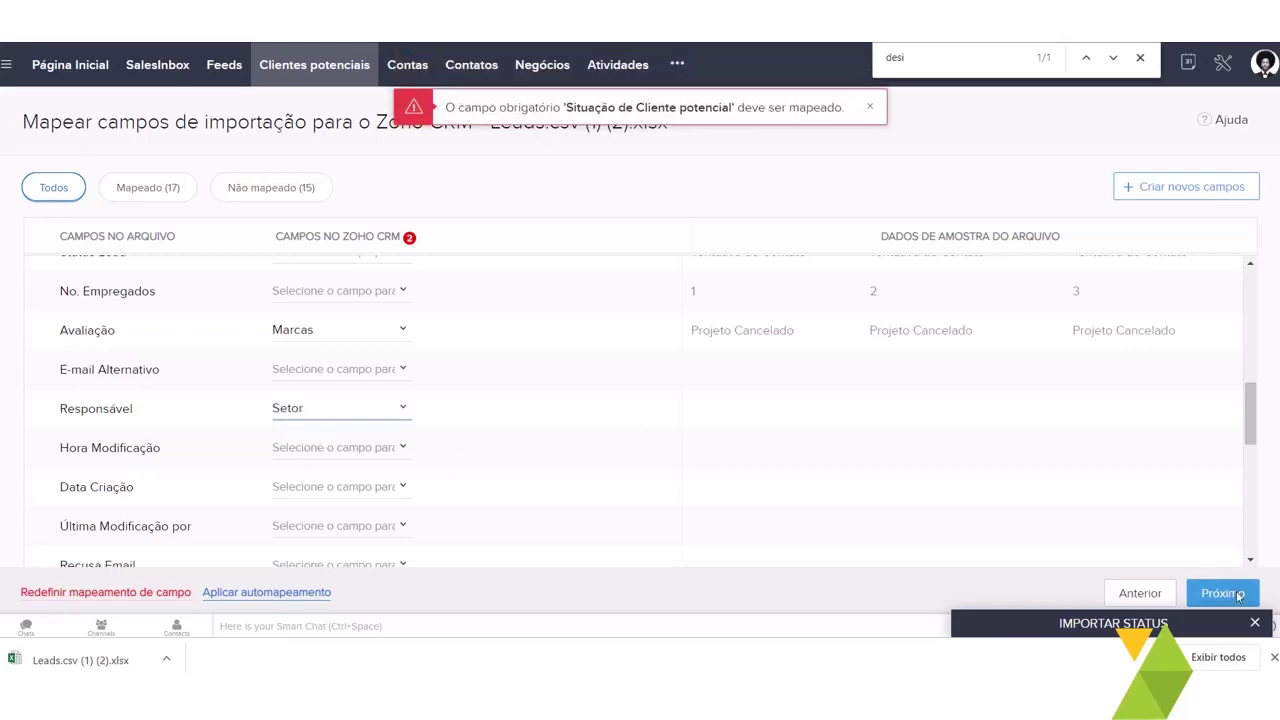
pyautogui.doubleClick(692, 110)
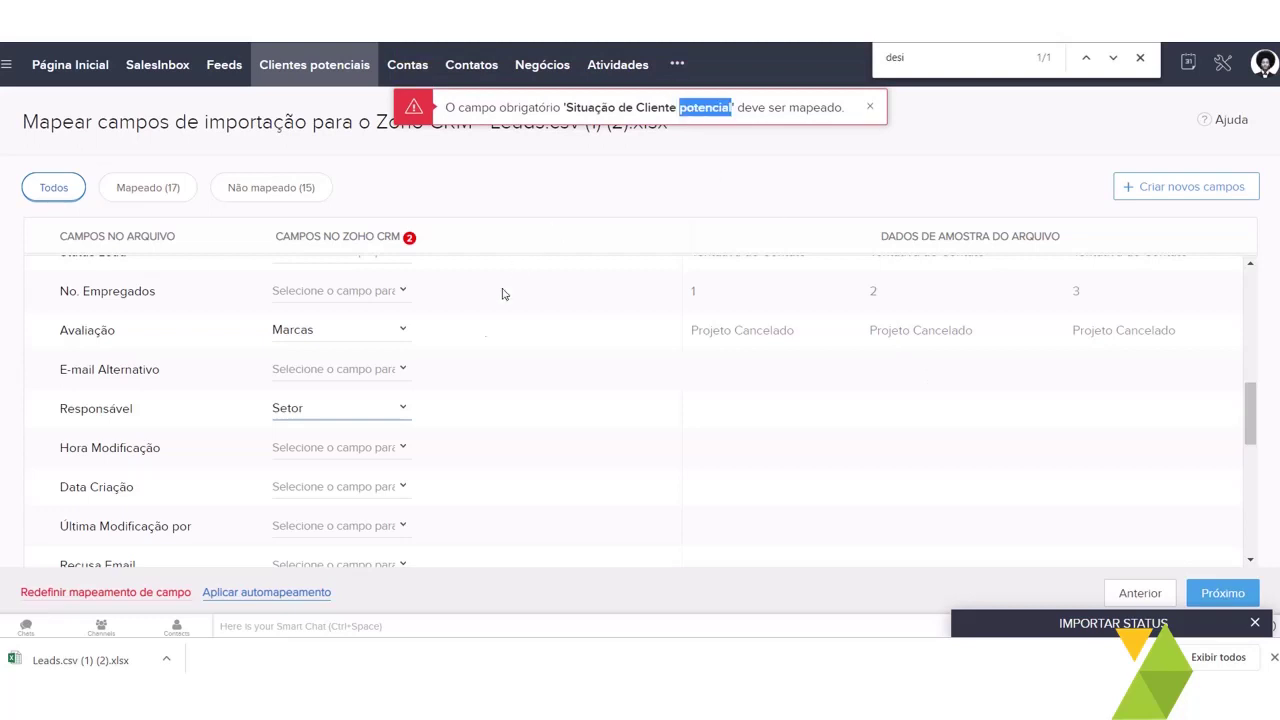
pyautogui.scroll(3, 464, 349)
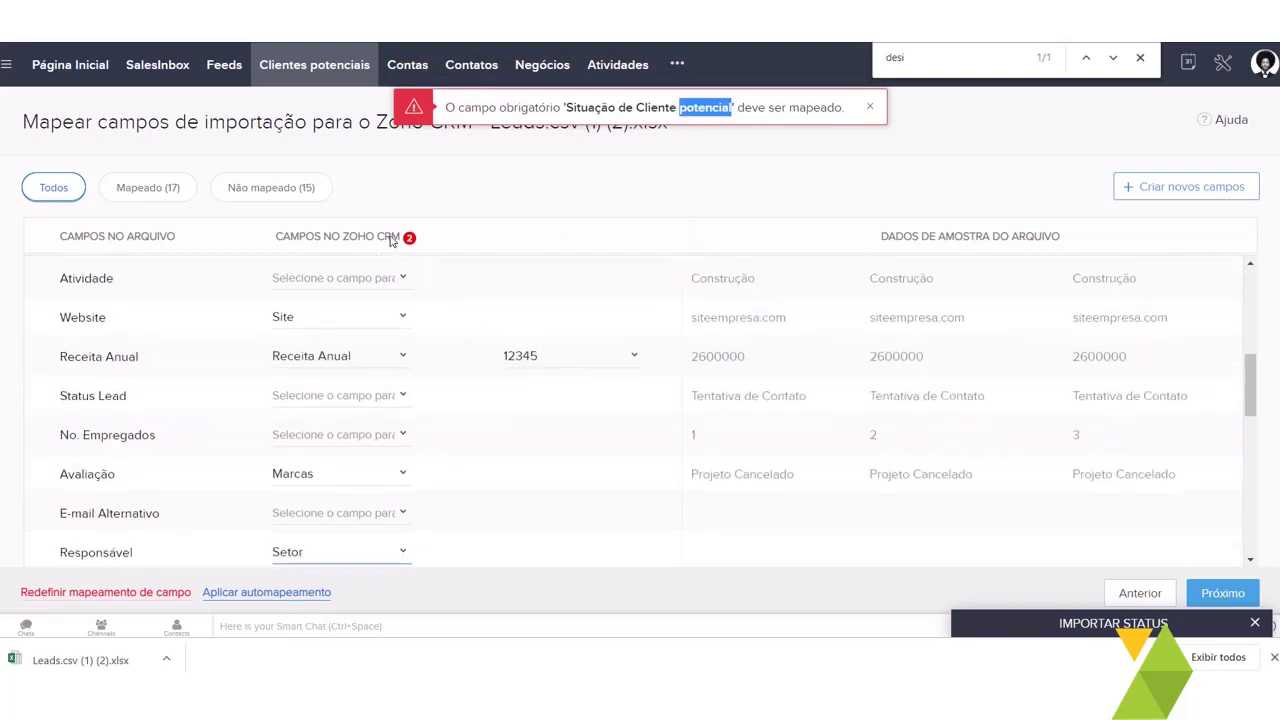
pyautogui.click(340, 552)
pyautogui.write('F')
pyautogui.scroll(-5, 567, 447)
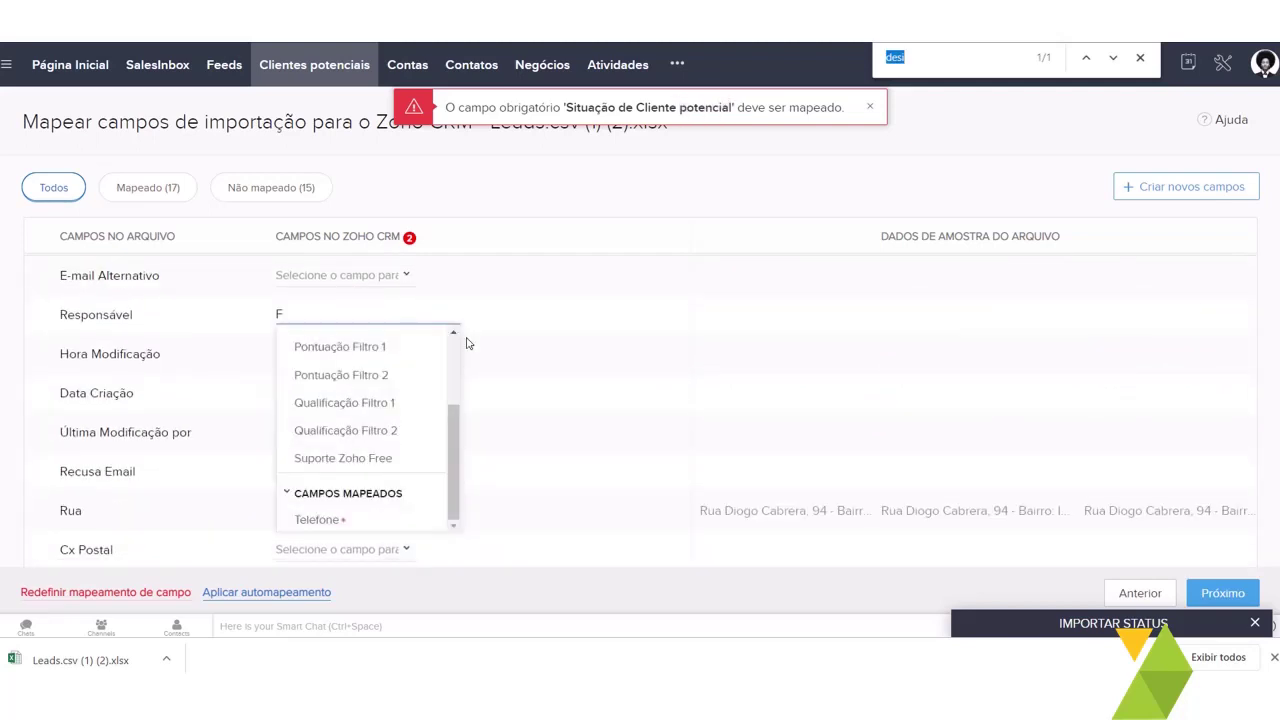
pyautogui.click(513, 388)
pyautogui.scroll(4, 382, 327)
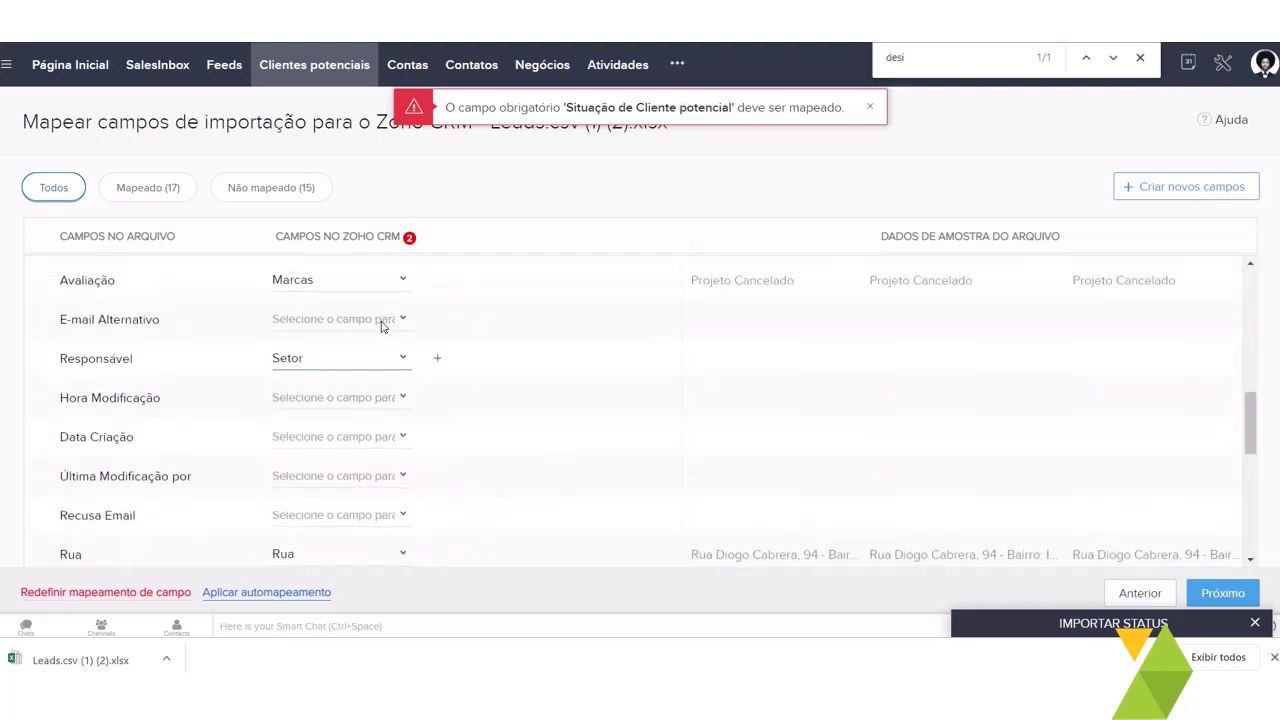
# - Remap the Avaliação file field to the mandatory CRM field Situação de Cliente potencial and try to continue to the next import stage
pyautogui.scroll(10, 381, 327)
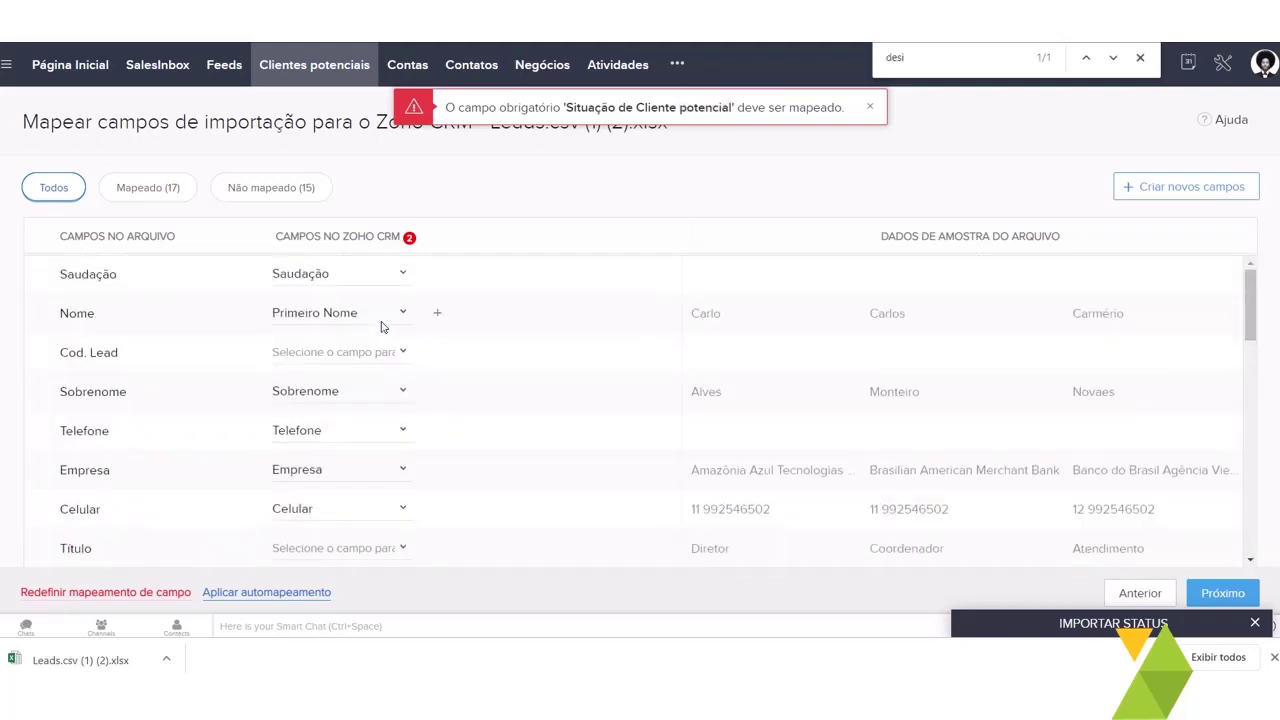
pyautogui.scroll(-9, 381, 327)
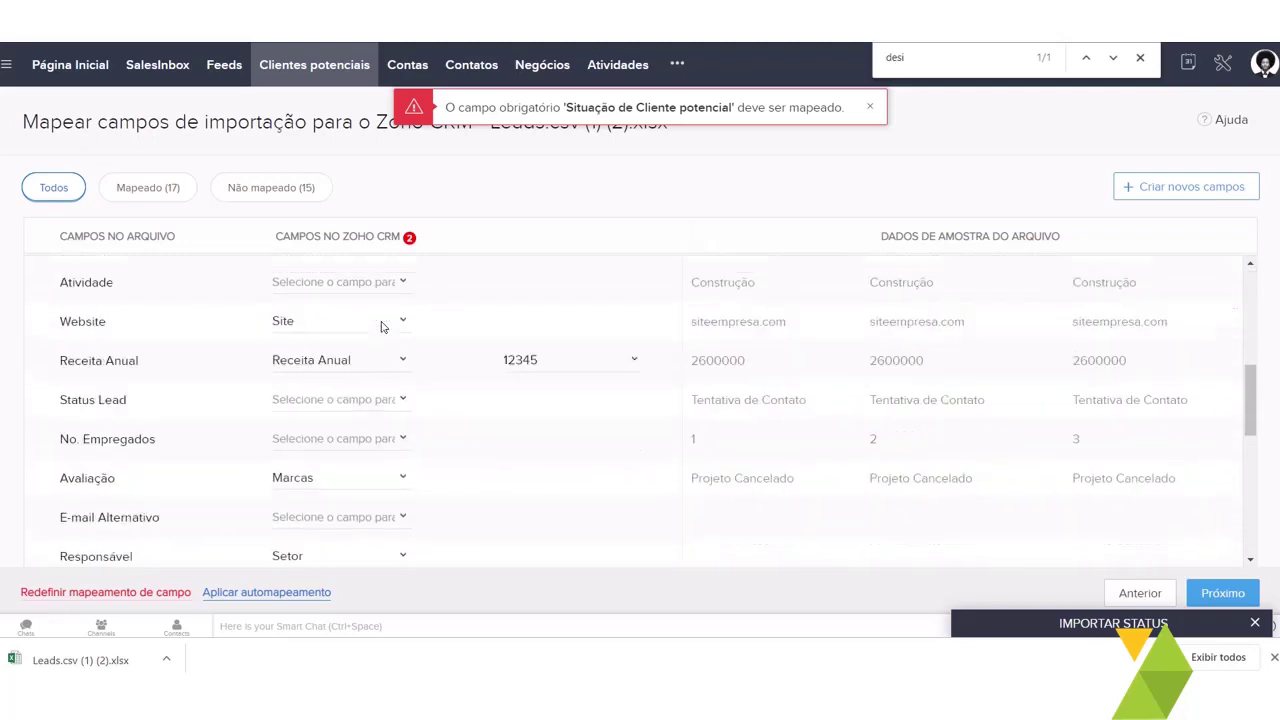
pyautogui.scroll(1, 381, 327)
pyautogui.scroll(-3, 386, 325)
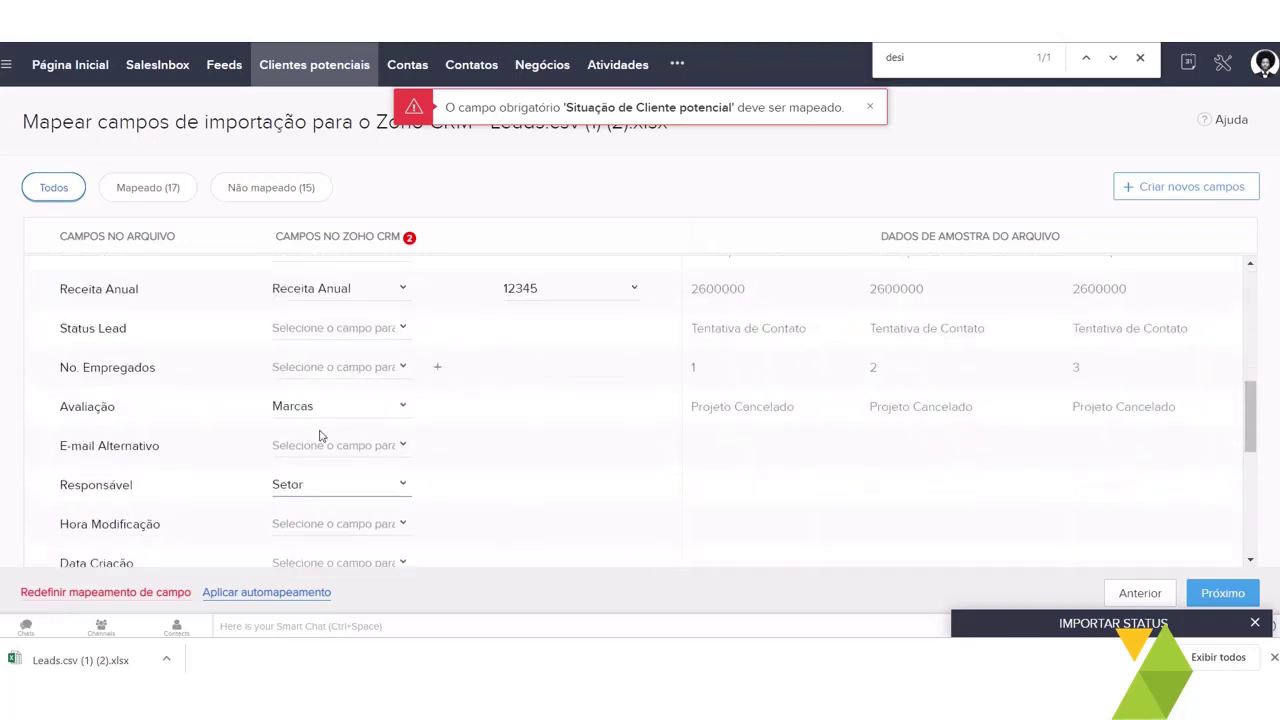
pyautogui.click(320, 392)
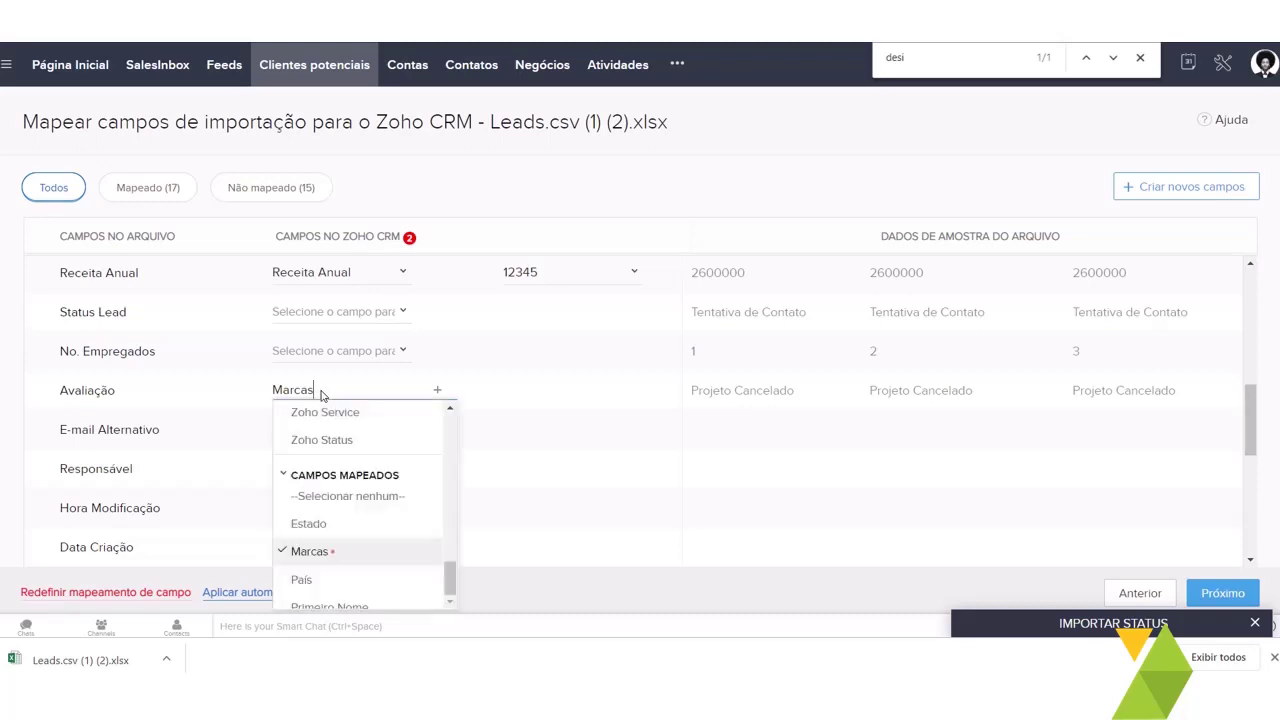
pyautogui.write('sit')
pyautogui.hotkey('ctrl', 'a')
pyautogui.write('sit')
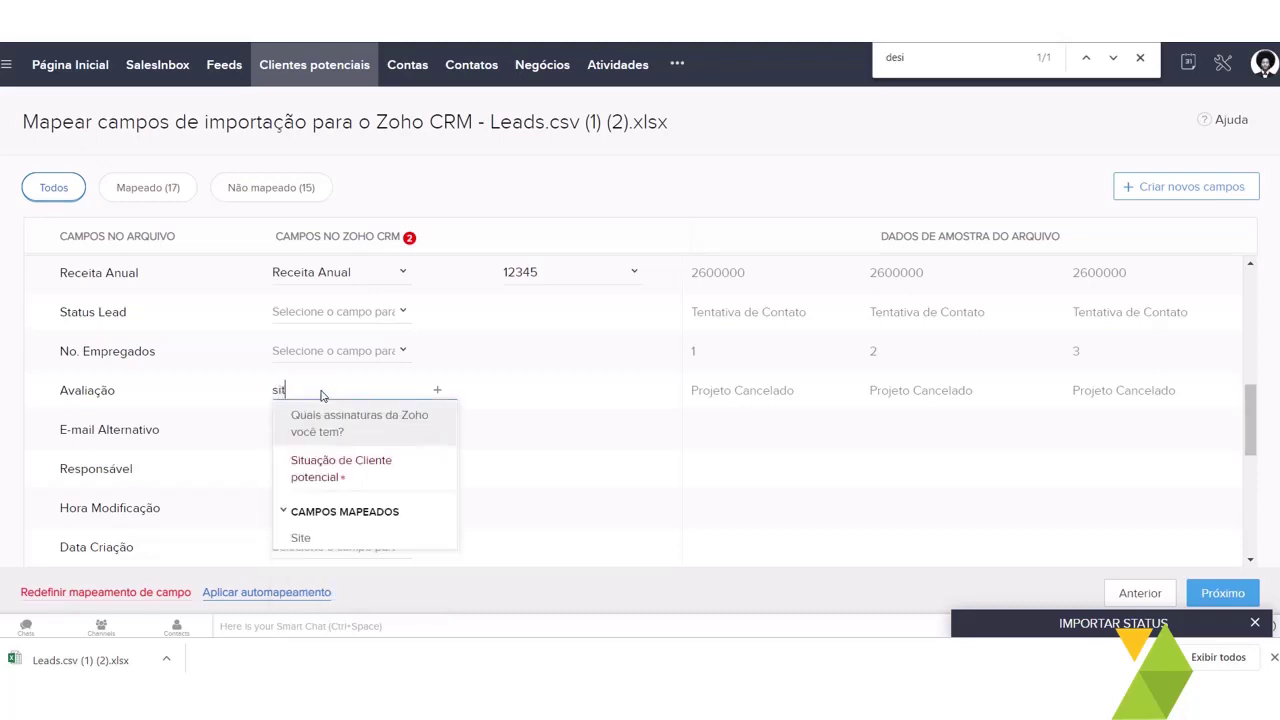
pyautogui.click(333, 477)
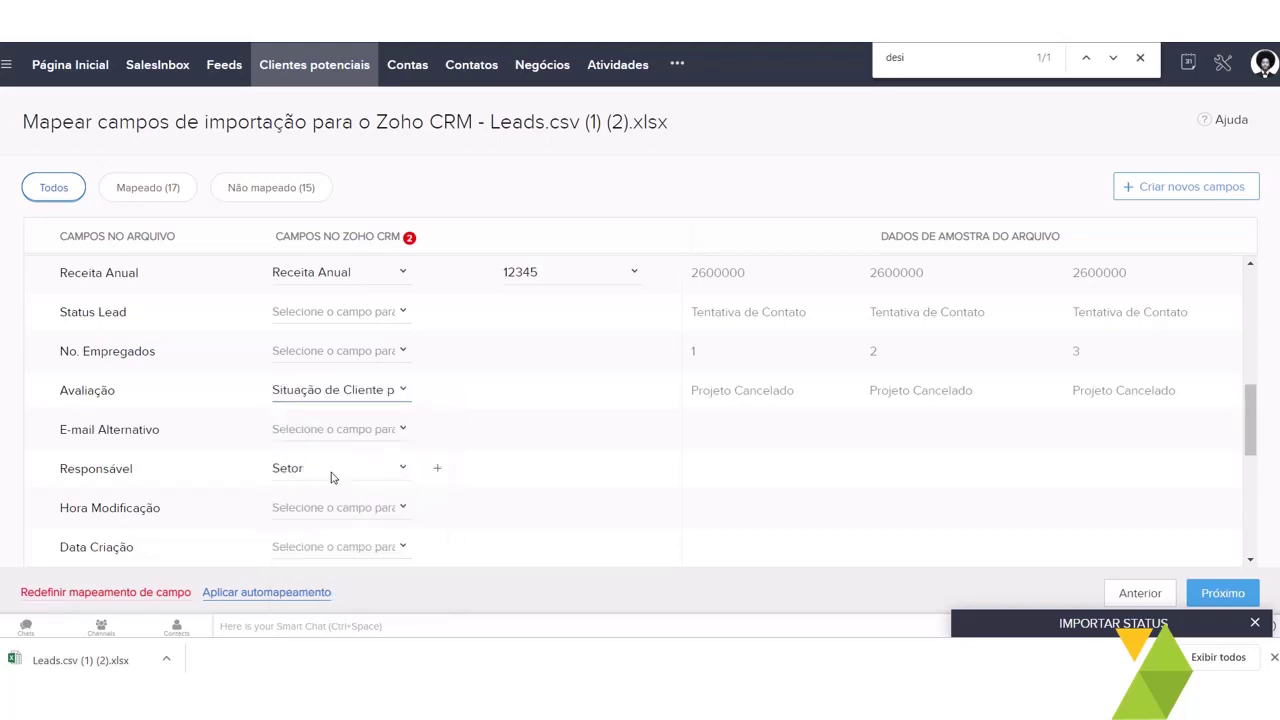
pyautogui.scroll(-5, 333, 477)
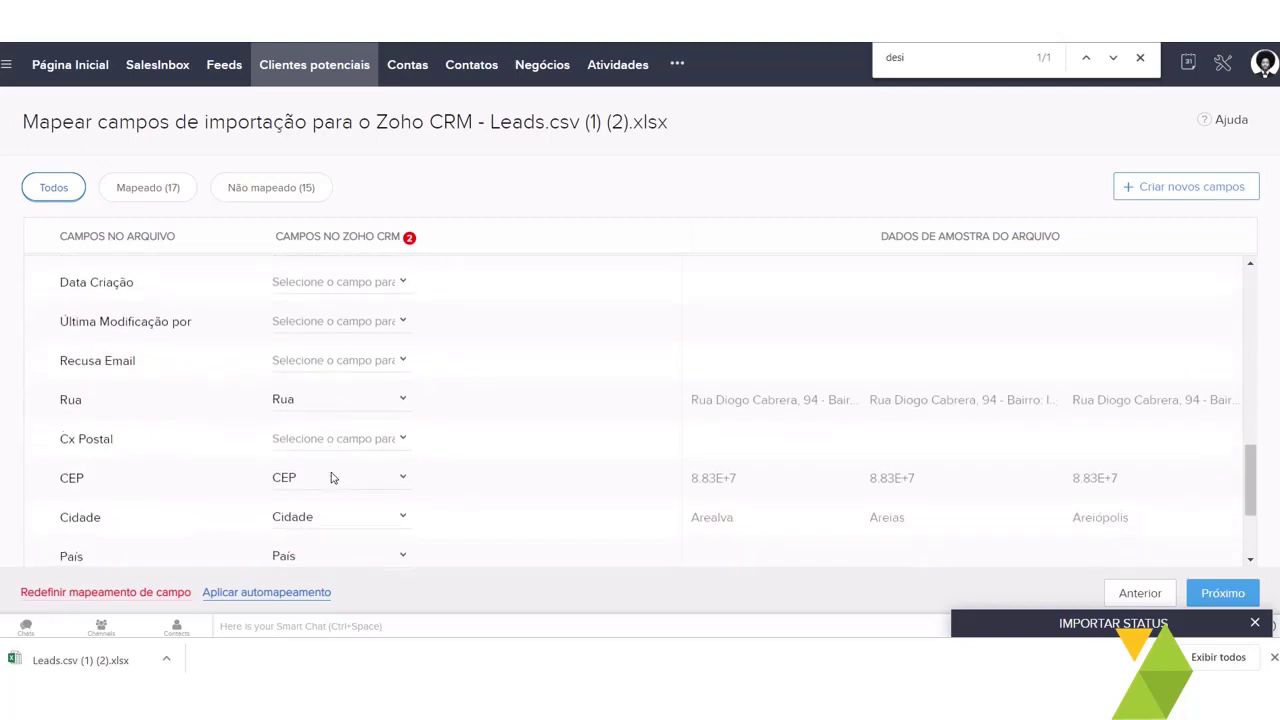
pyautogui.click(1222, 592)
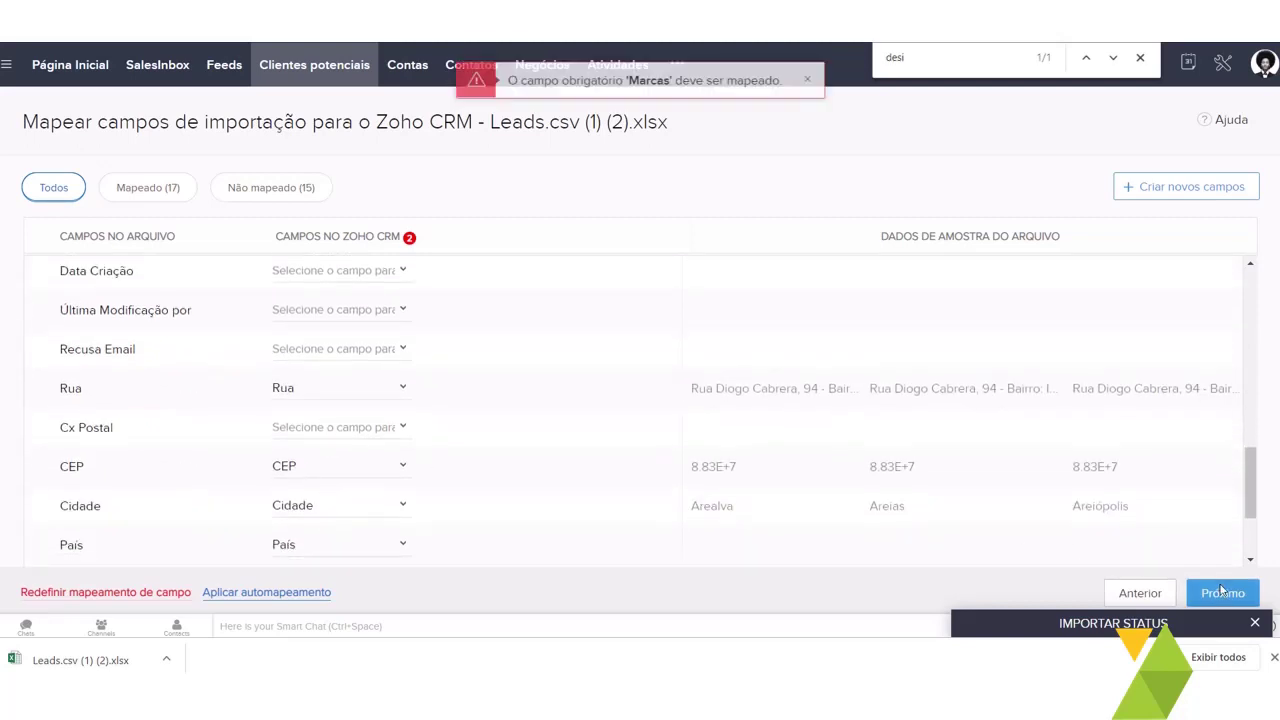
# - Map the unmapped Título file field to the mandatory CRM field Marcas
pyautogui.scroll(-3, 462, 358)
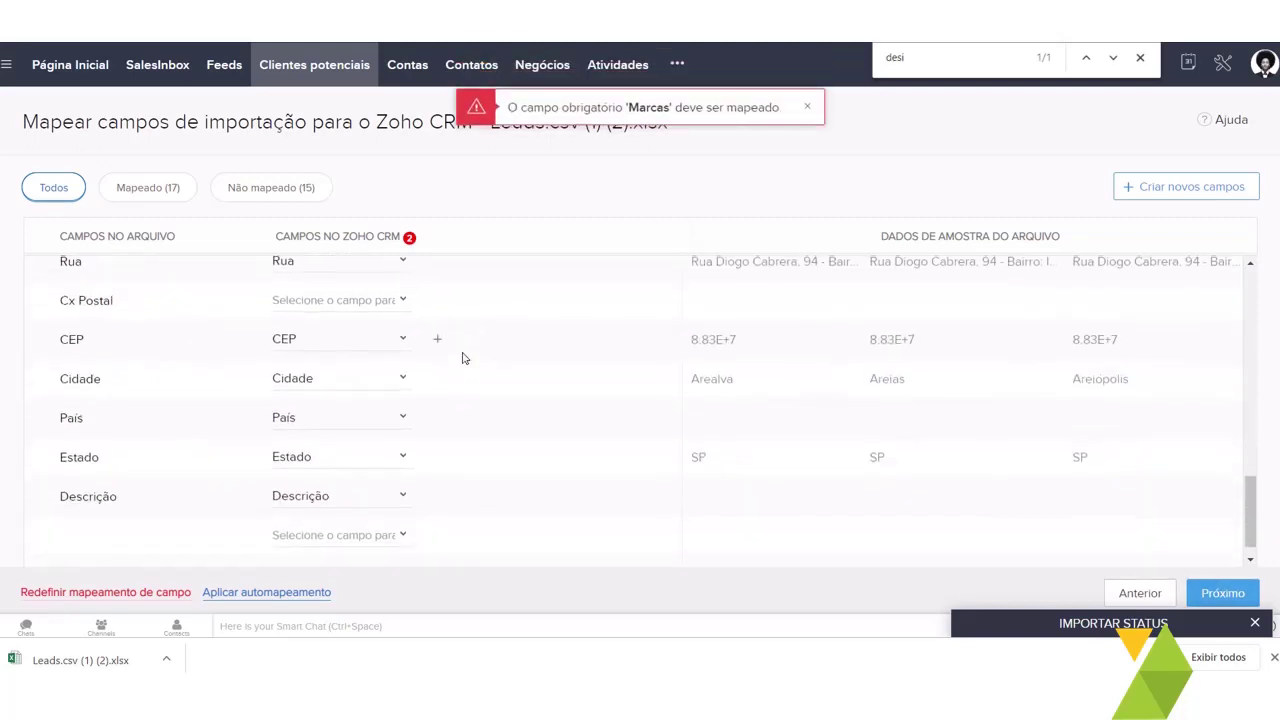
pyautogui.scroll(3, 462, 358)
pyautogui.scroll(3, 462, 358)
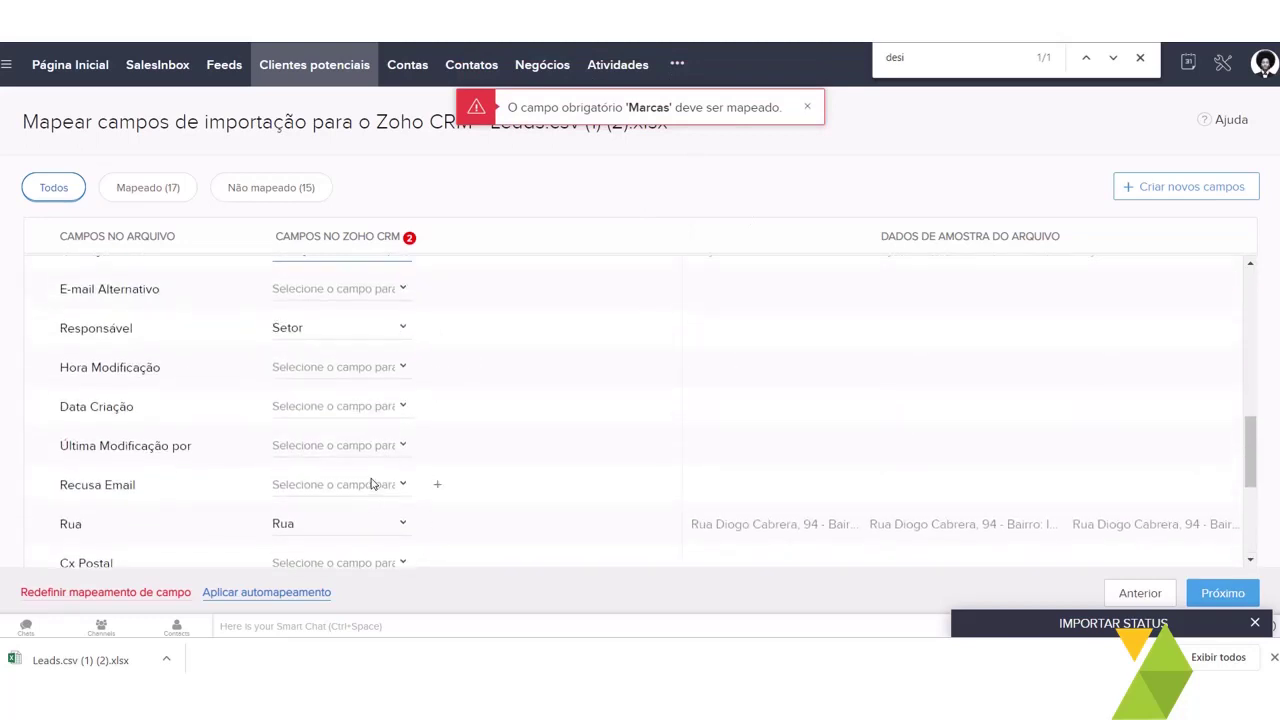
pyautogui.scroll(4, 372, 490)
pyautogui.scroll(5, 362, 426)
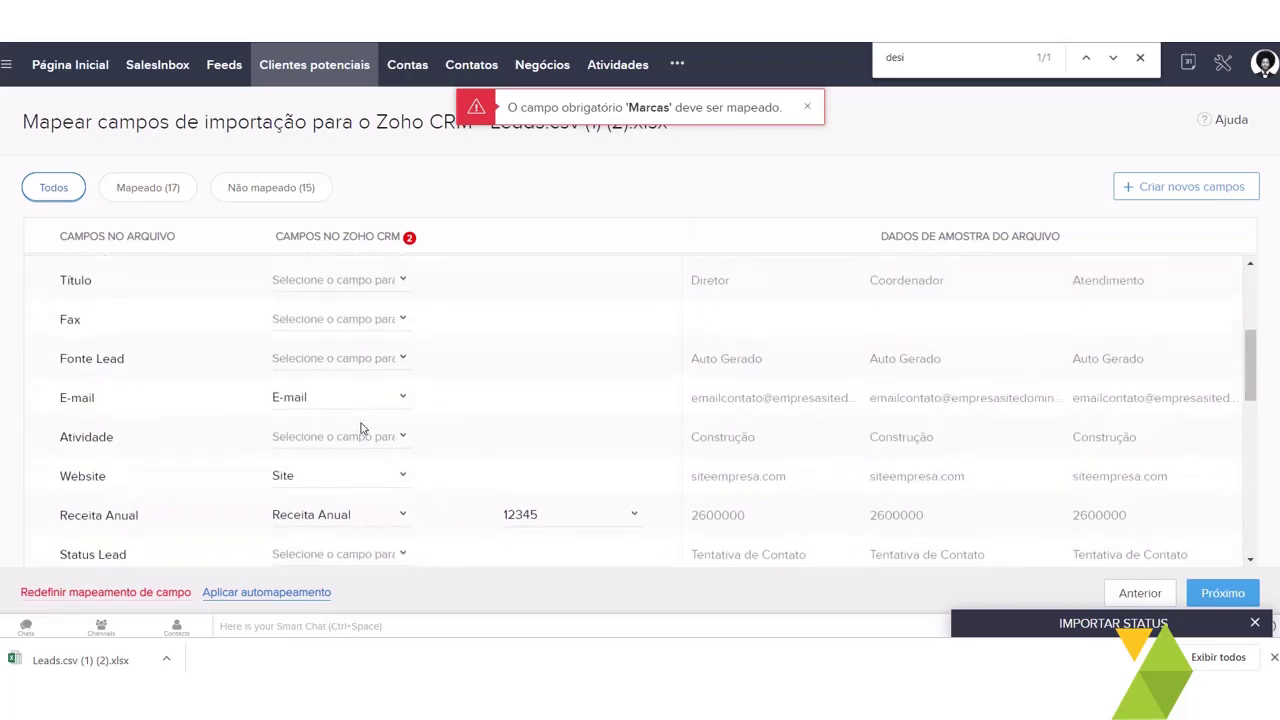
pyautogui.scroll(-1, 357, 448)
pyautogui.scroll(-1, 356, 453)
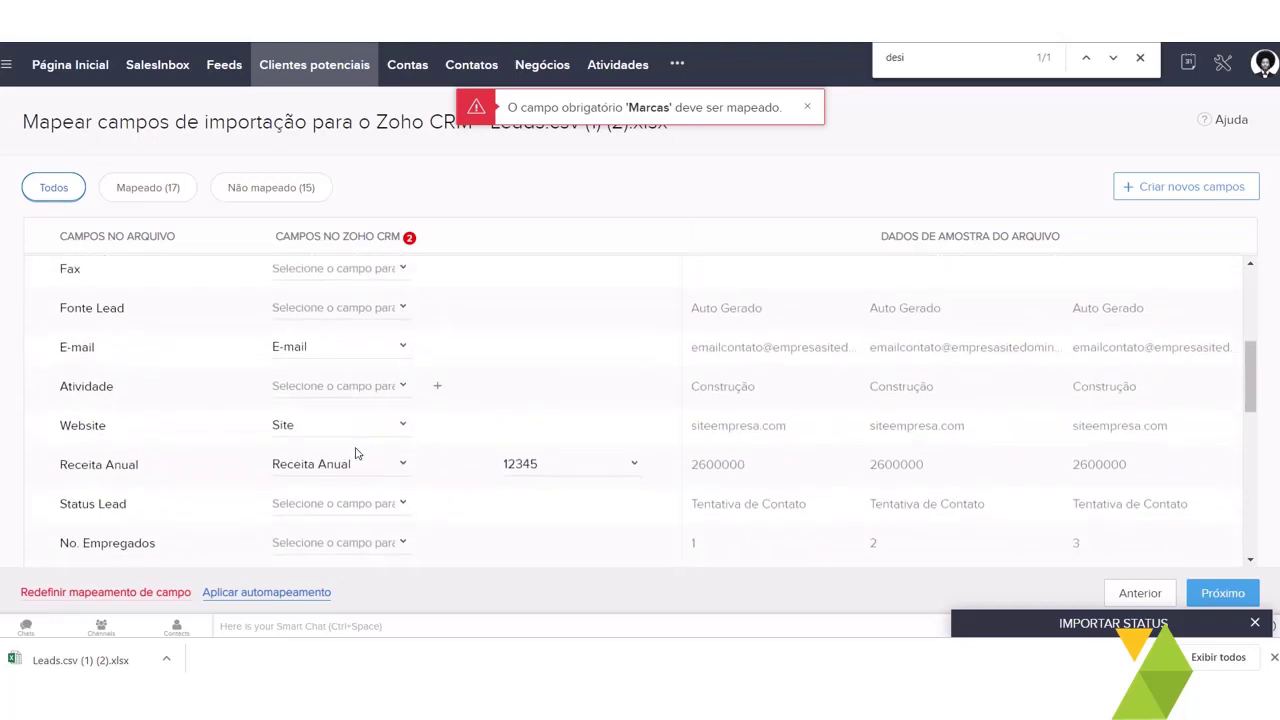
pyautogui.scroll(3, 356, 453)
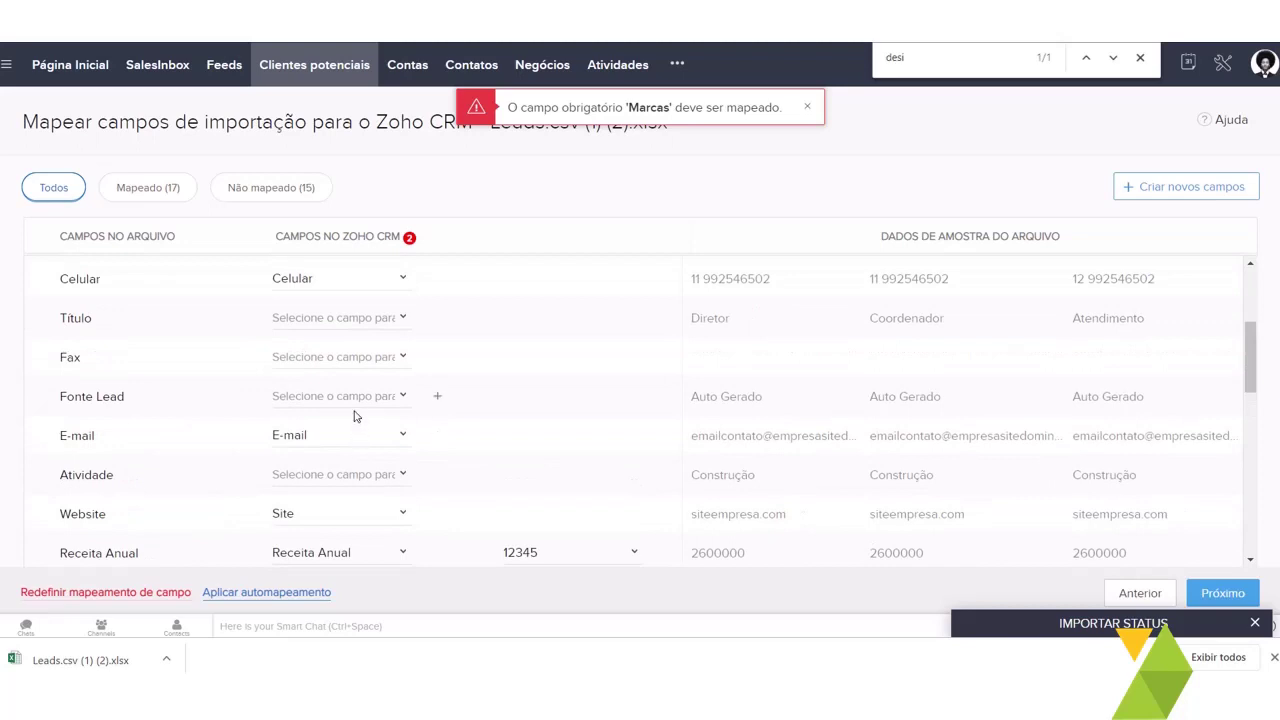
pyautogui.scroll(2, 354, 396)
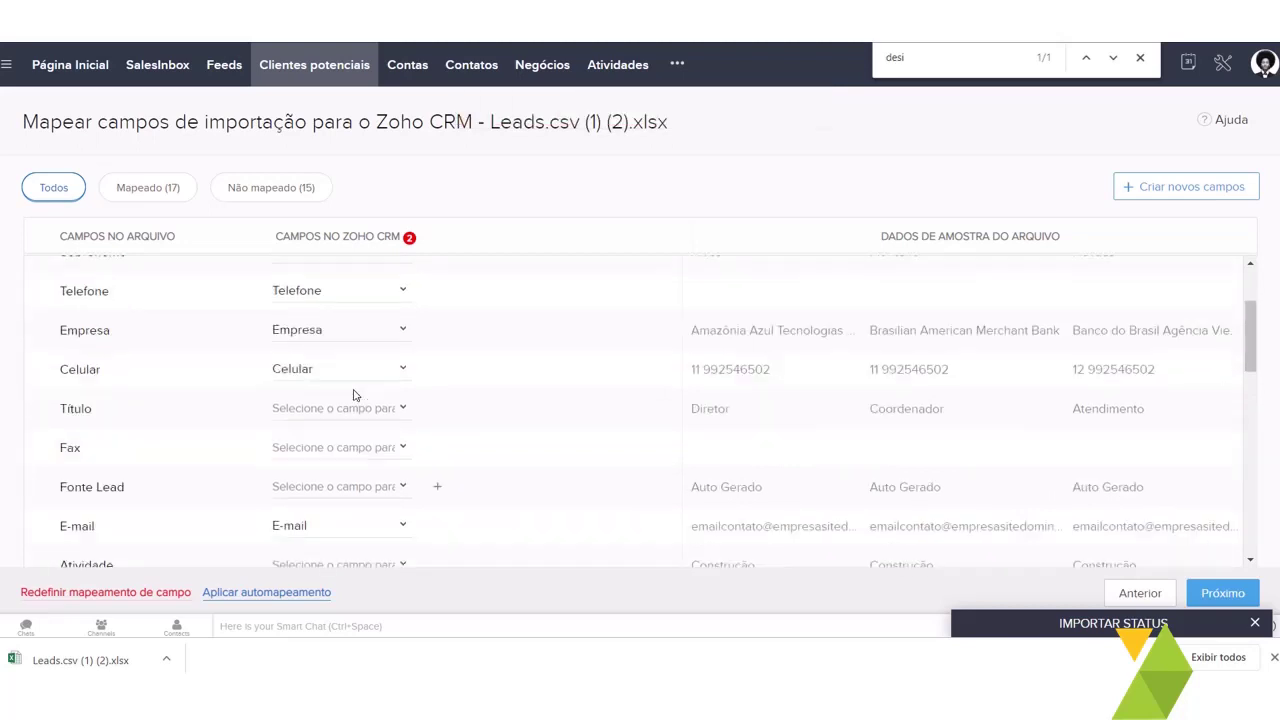
pyautogui.click(354, 408)
pyautogui.write('marca')
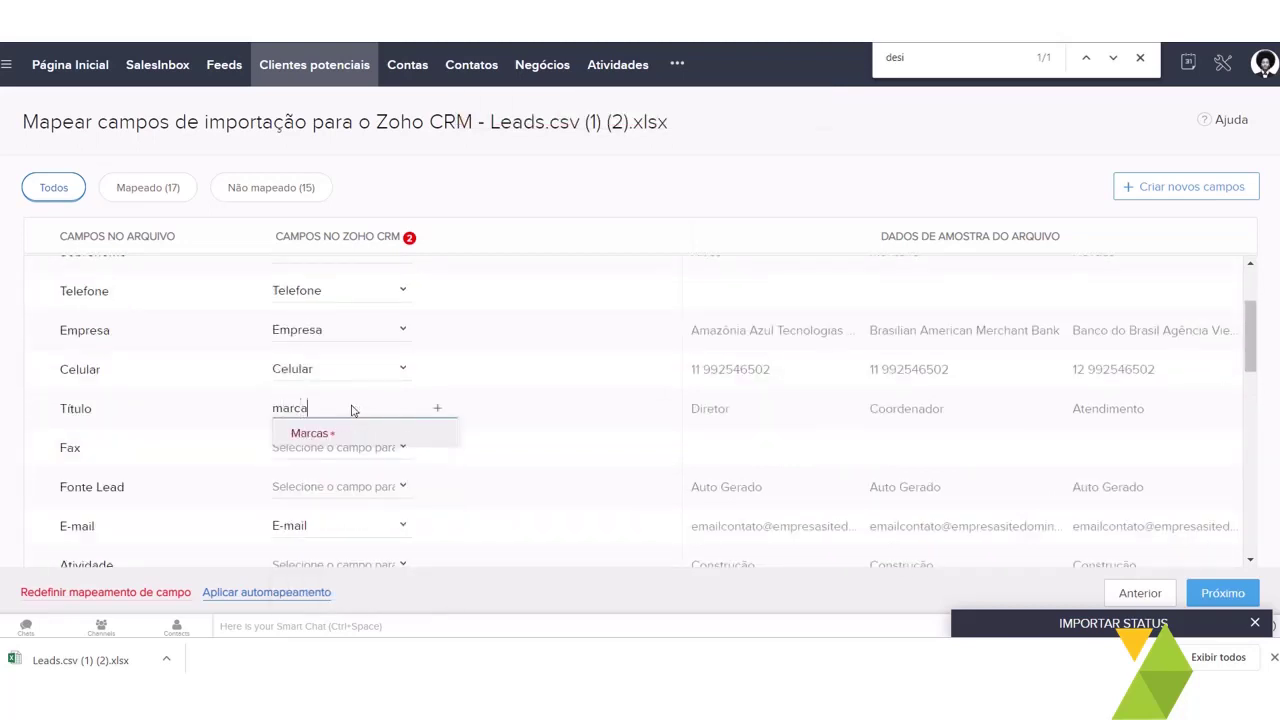
pyautogui.click(349, 434)
# - Review the mapping list, comparing the file fields with their corresponding Zoho CRM fields
pyautogui.scroll(-4, 546, 446)
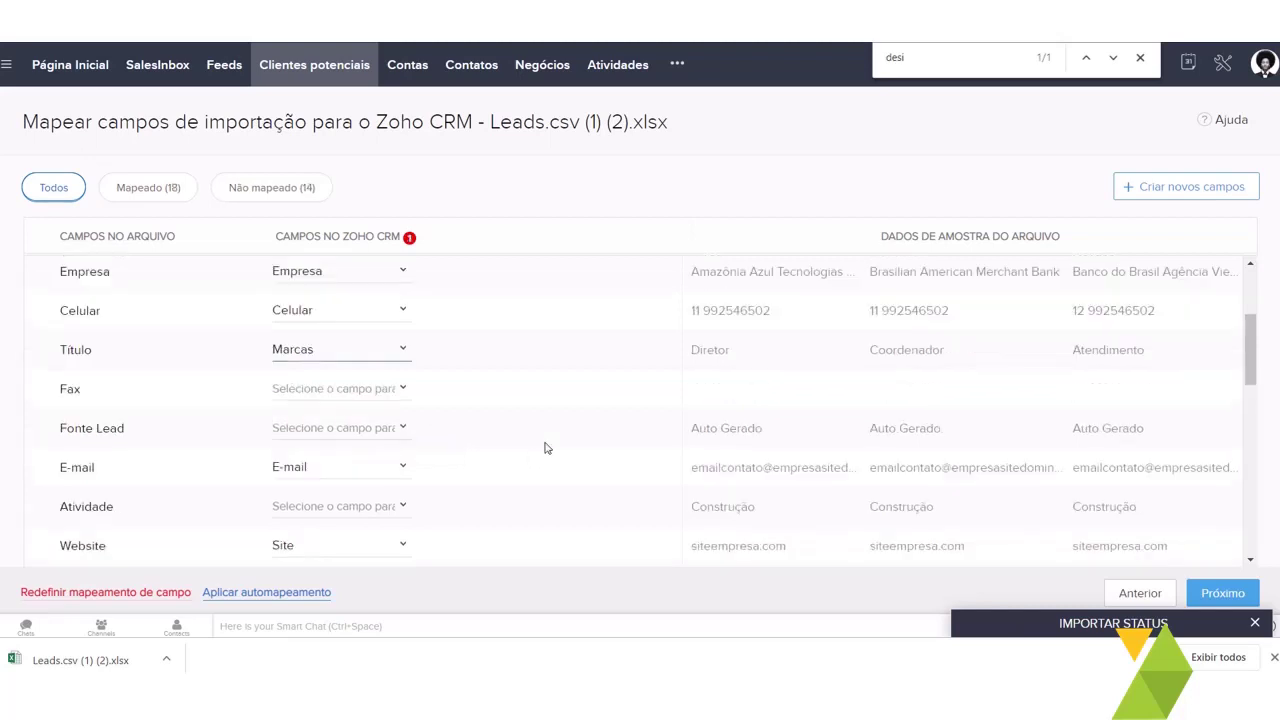
pyautogui.scroll(-2, 546, 448)
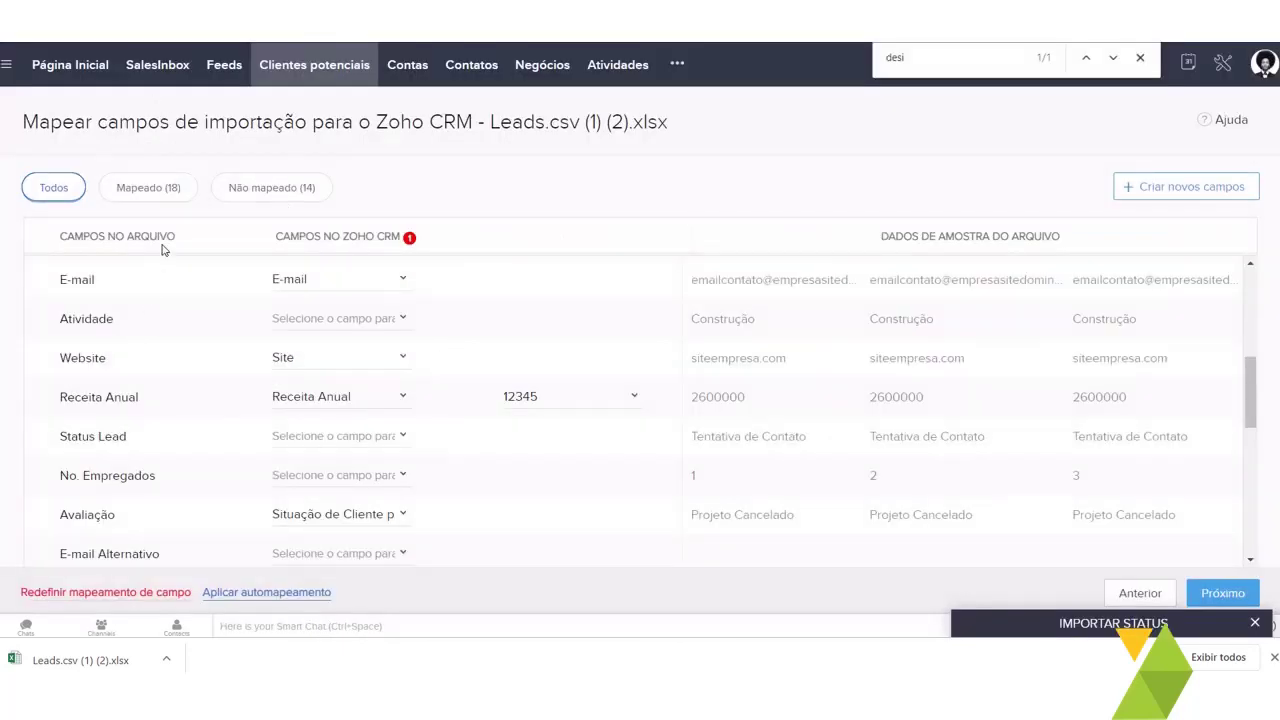
pyautogui.moveTo(183, 241); pyautogui.dragTo(48, 230)
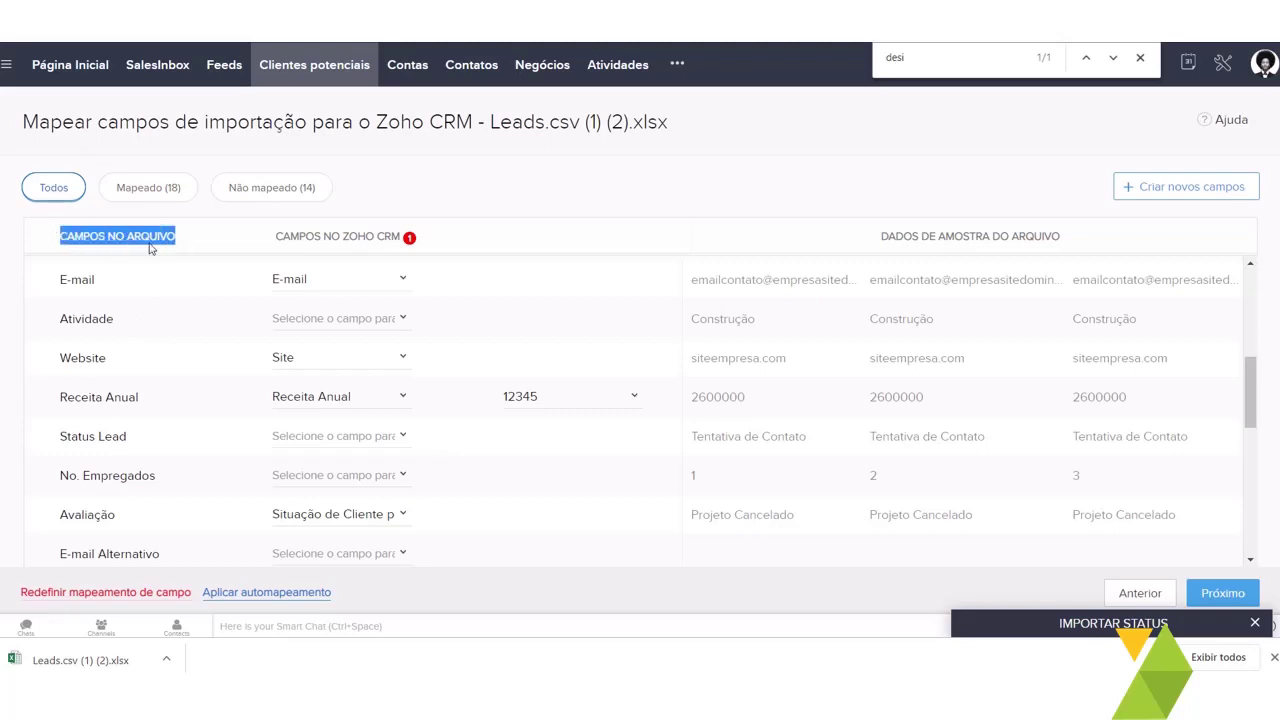
pyautogui.moveTo(274, 238); pyautogui.dragTo(385, 242)
pyautogui.click(510, 246)
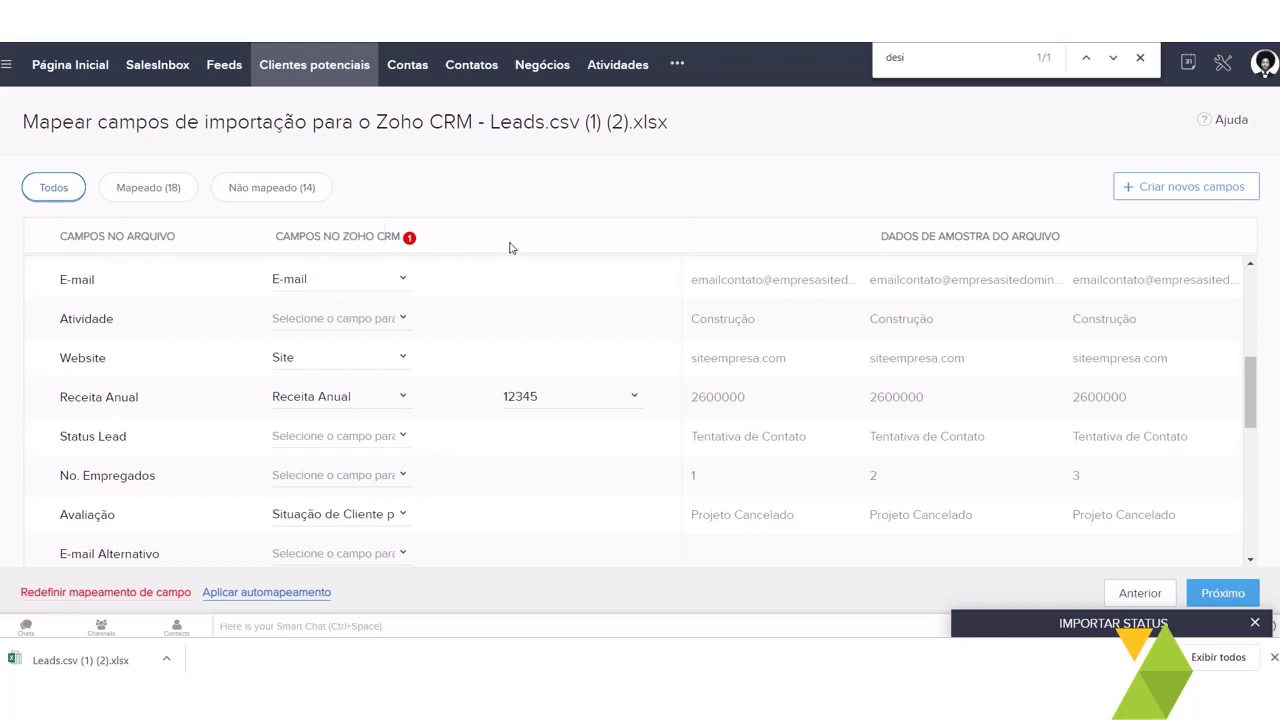
# - Request the next import stage, read the notice about unmapped fields and cancel it
pyautogui.click(1222, 593)
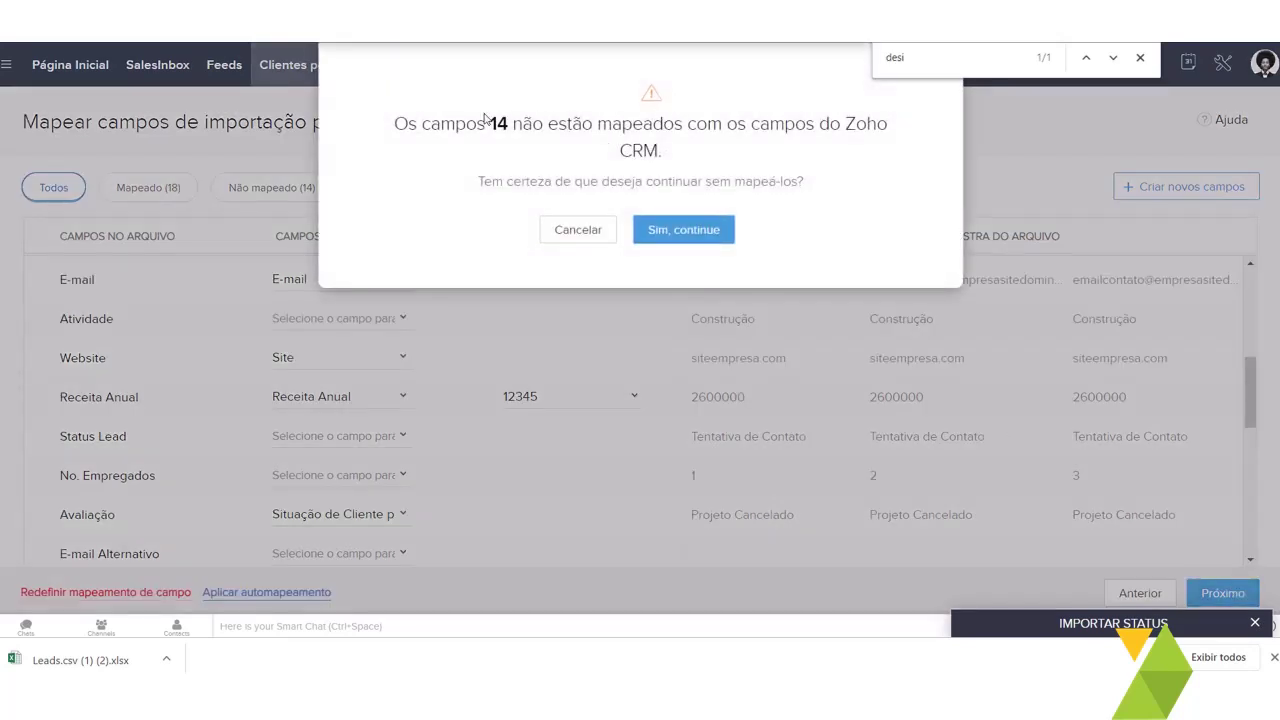
pyautogui.moveTo(489, 119); pyautogui.dragTo(626, 182)
pyautogui.click(624, 183)
pyautogui.click(601, 228)
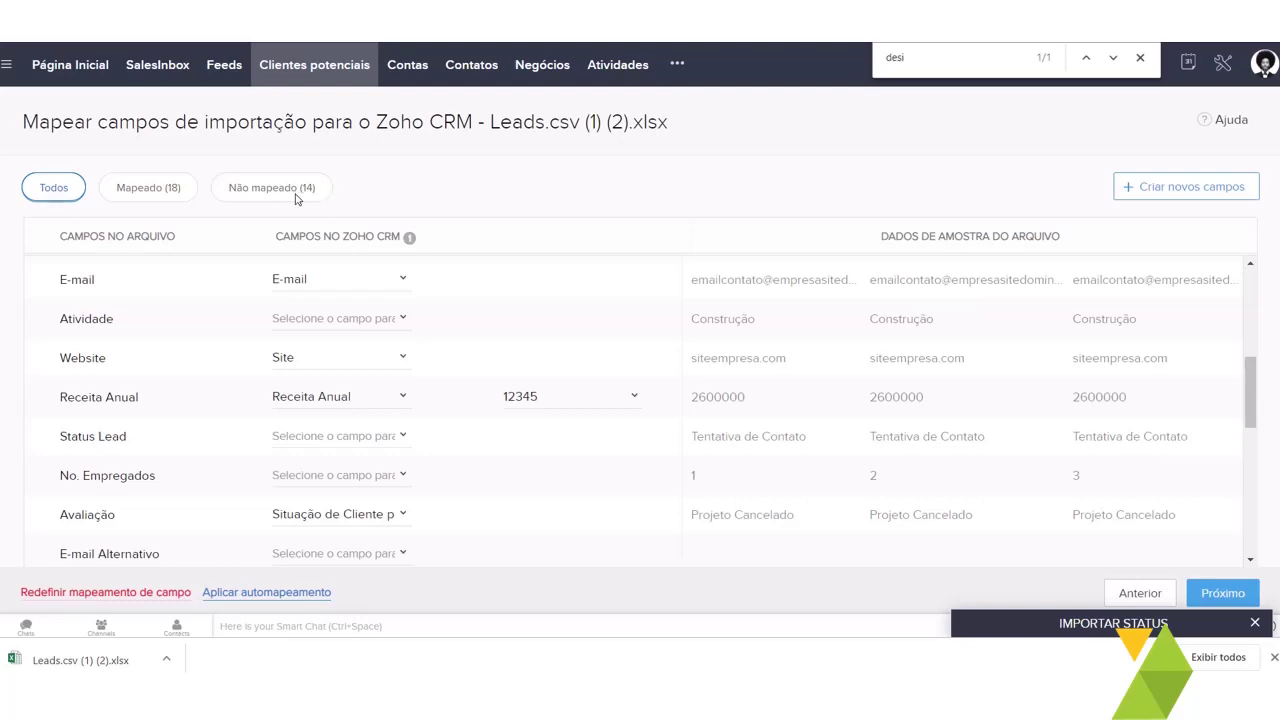
# - Check the unmapped and mapped field lists and continue the import without mapping the remaining fields
pyautogui.click(295, 199)
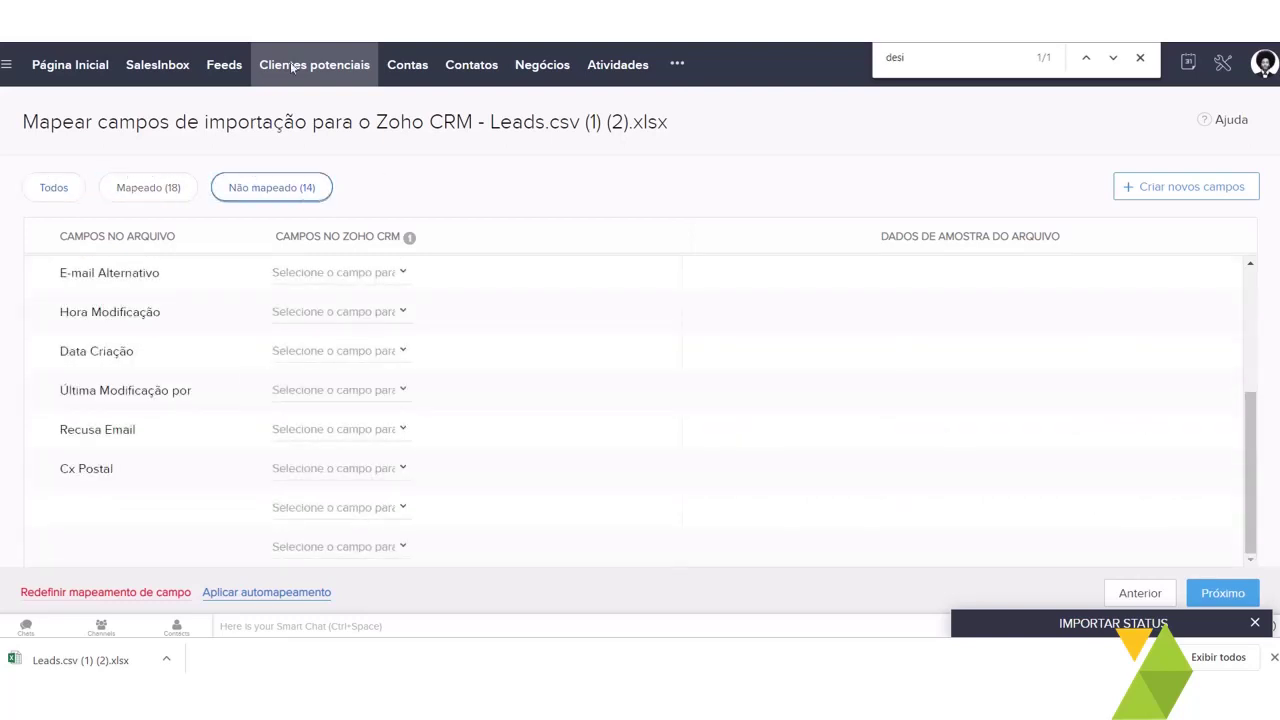
pyautogui.click(165, 189)
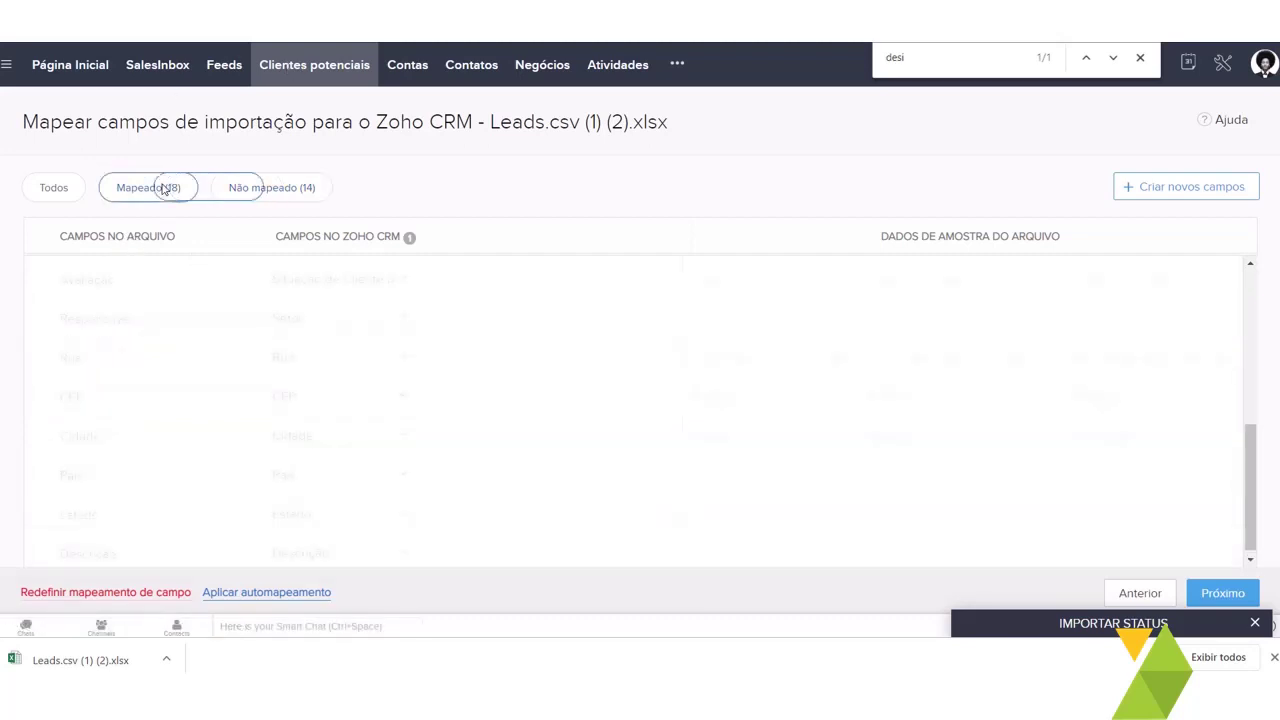
pyautogui.click(1230, 594)
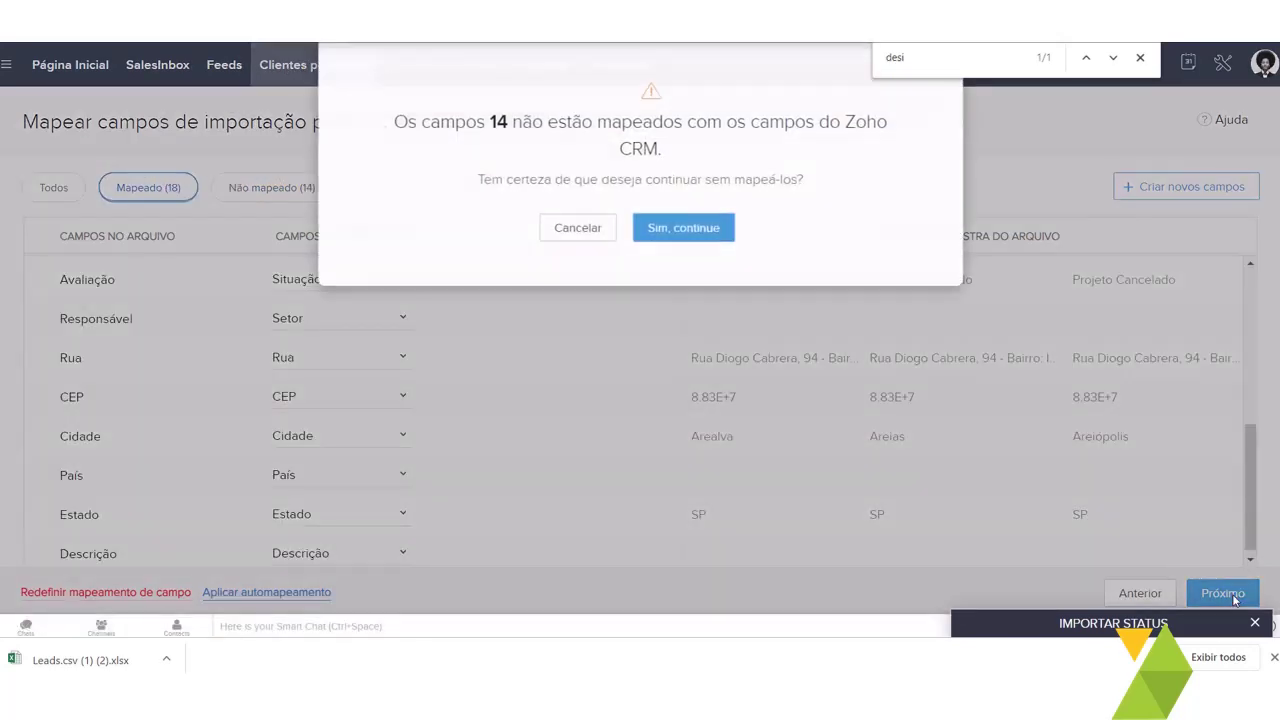
pyautogui.click(681, 230)
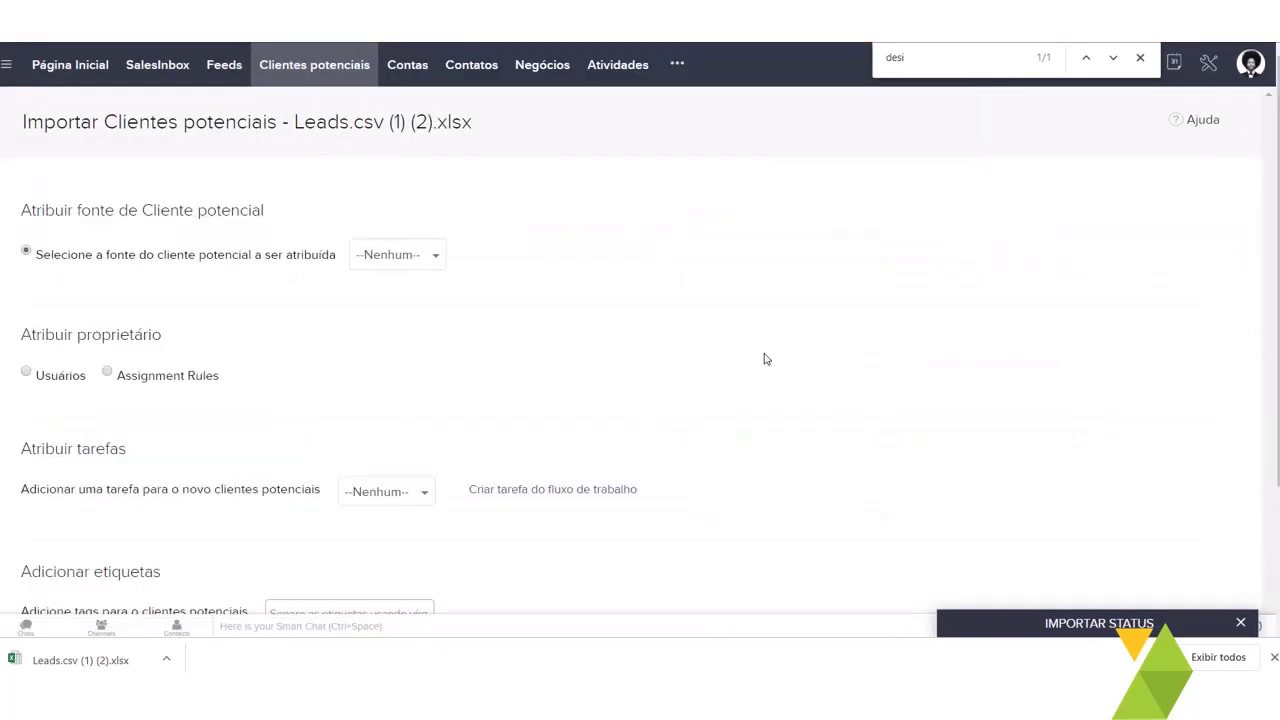
# - Look for an event option among the lead sources and assign Indicação as the source of the imported leads
pyautogui.scroll(-1, 283, 331)
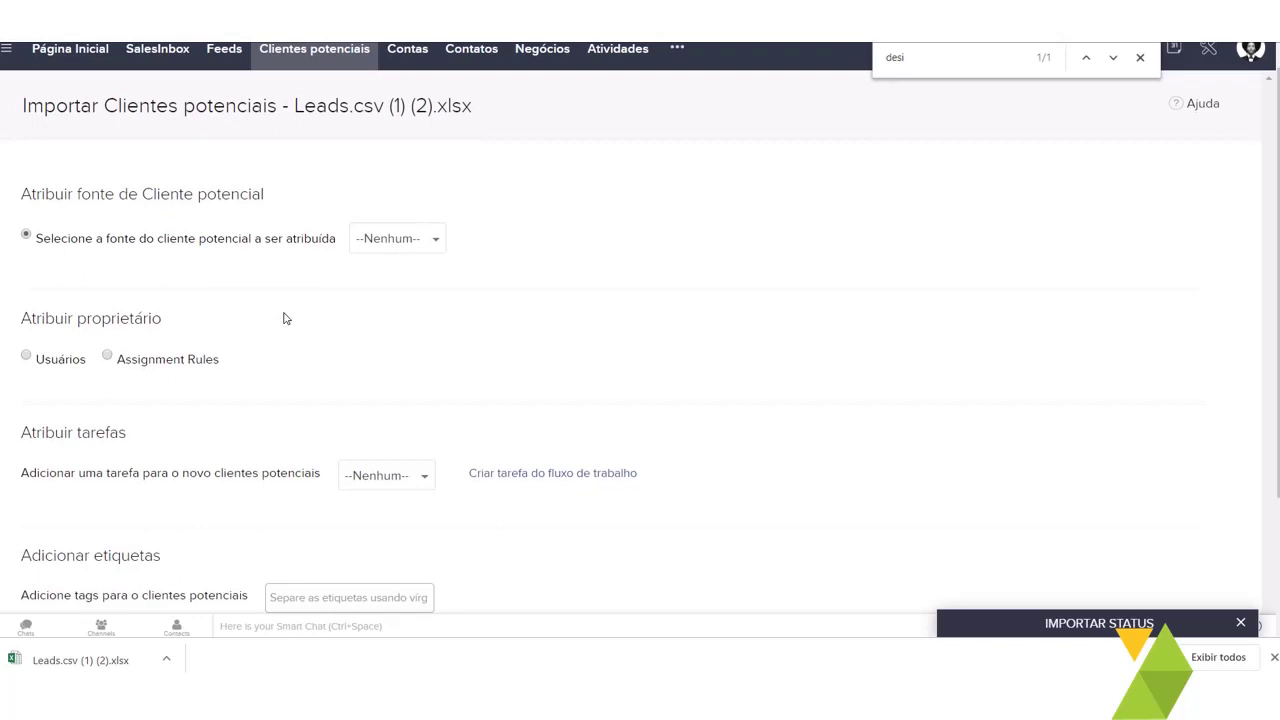
pyautogui.scroll(-2, 284, 318)
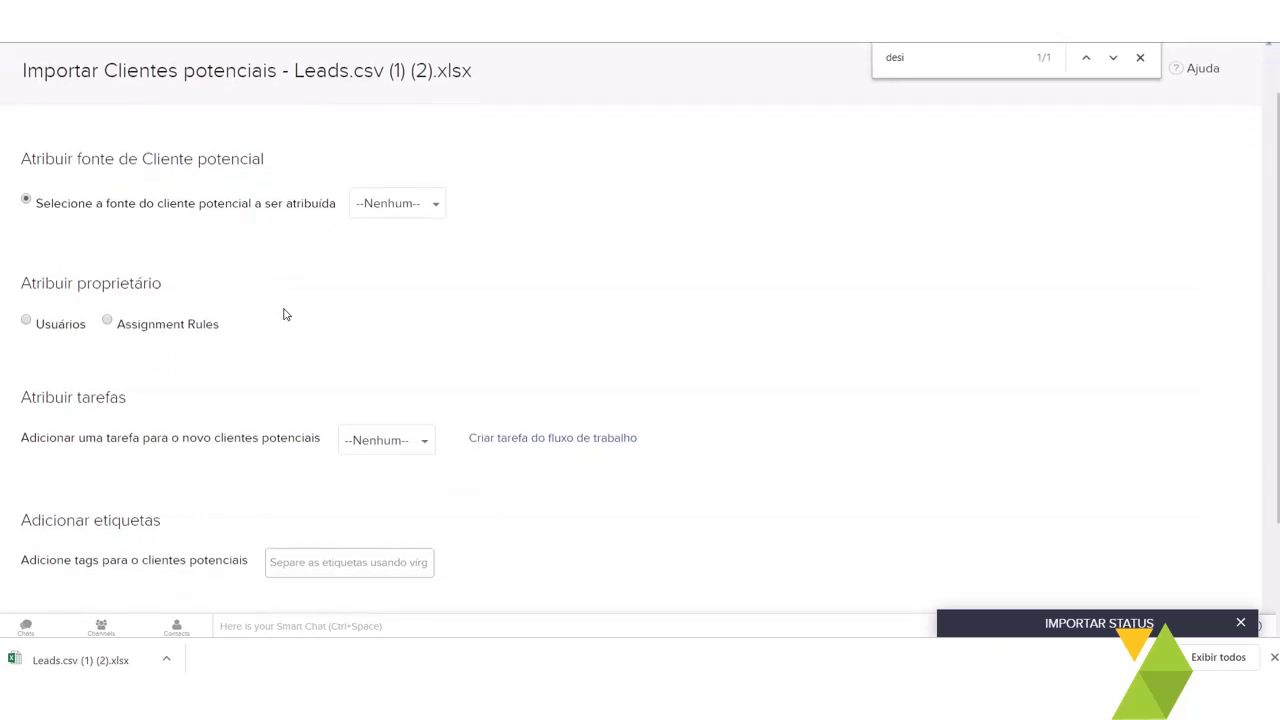
pyautogui.click(410, 205)
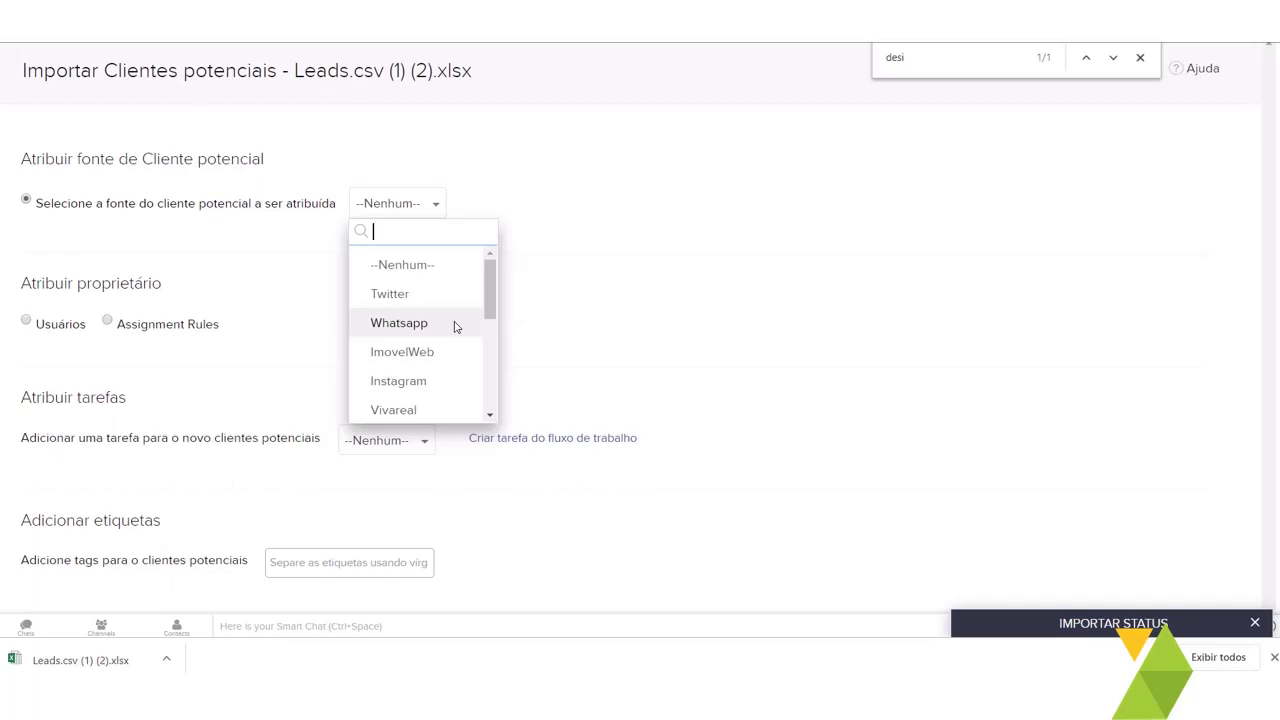
pyautogui.write('eve')
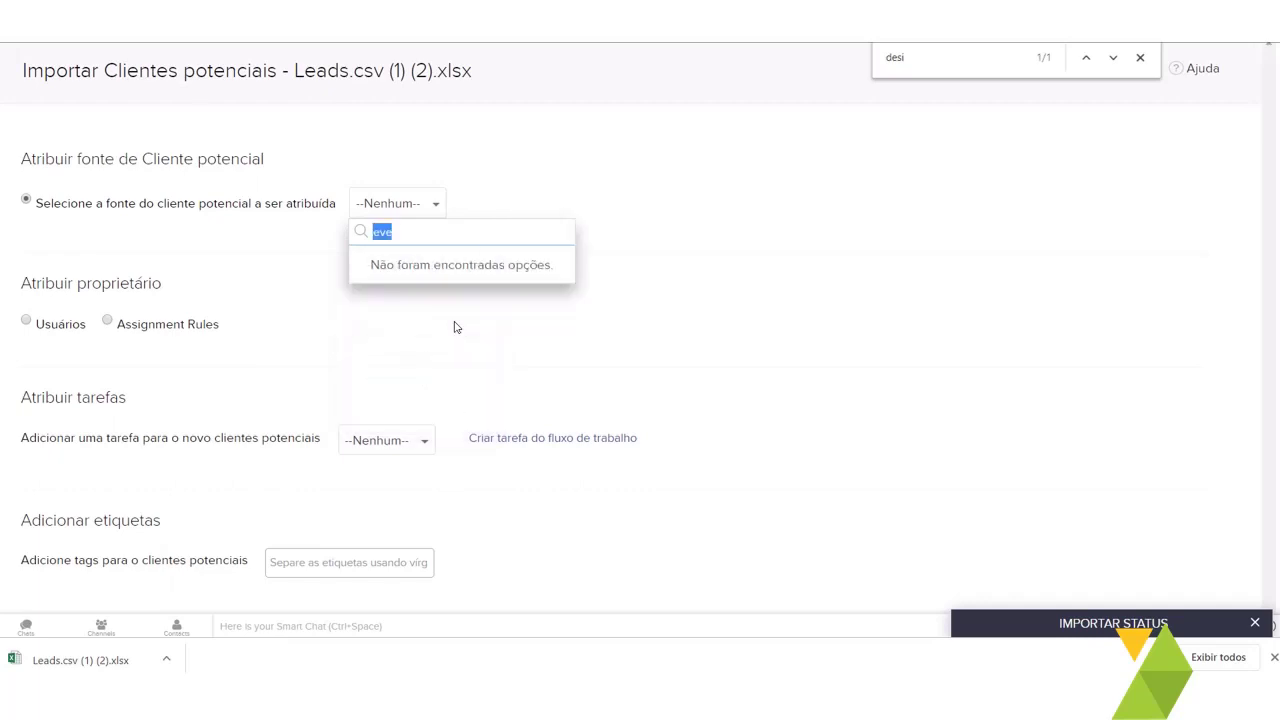
pyautogui.press('BackSpace')
pyautogui.scroll(-2, 455, 327)
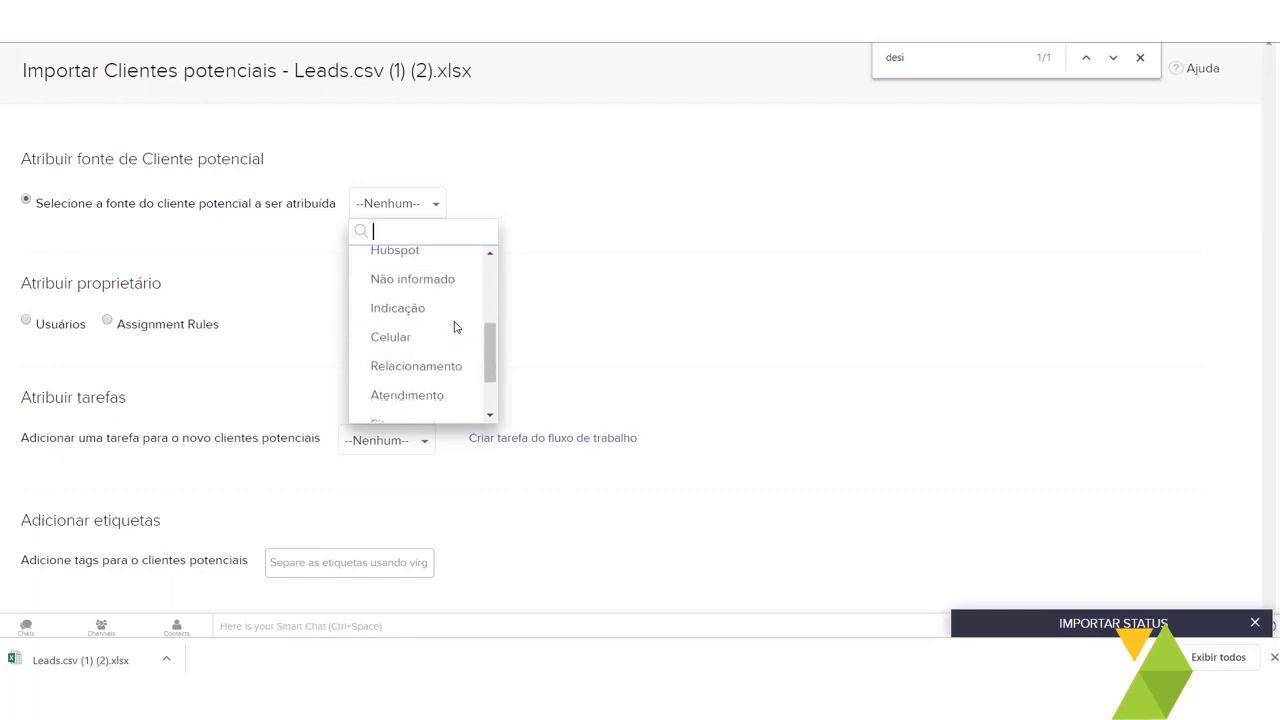
pyautogui.scroll(-3, 455, 327)
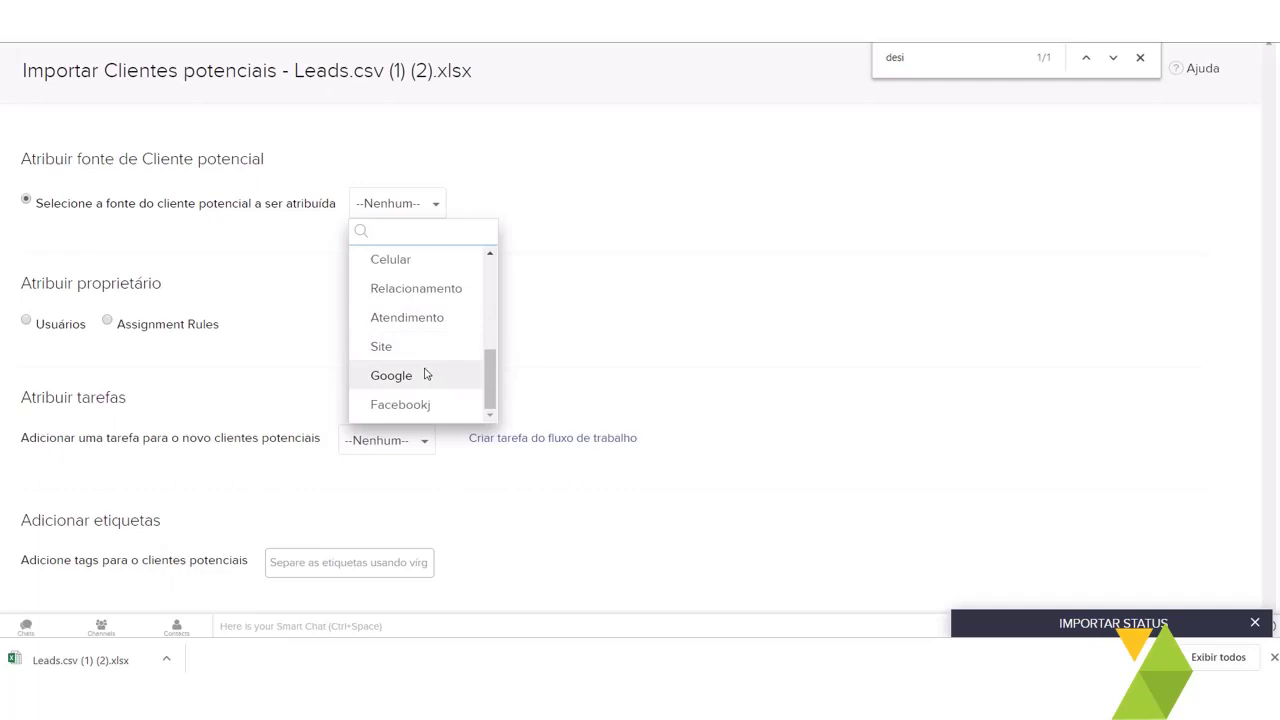
pyautogui.scroll(3, 425, 370)
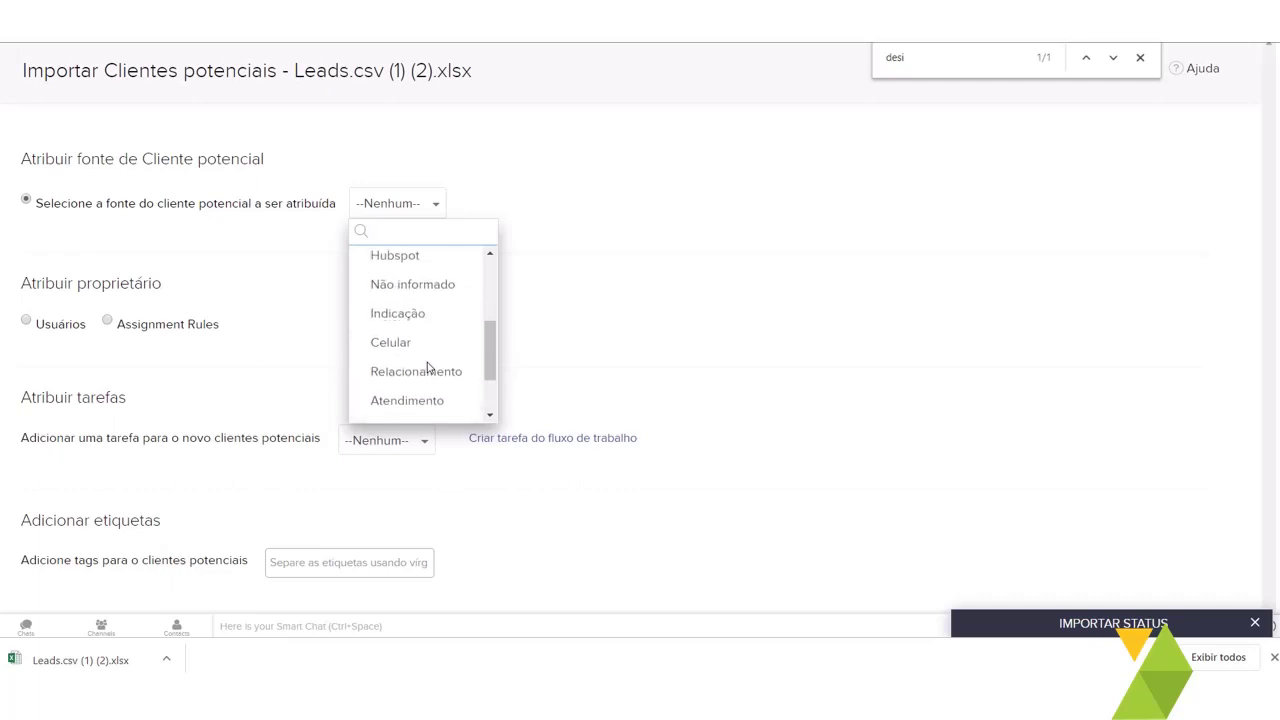
pyautogui.scroll(1, 427, 368)
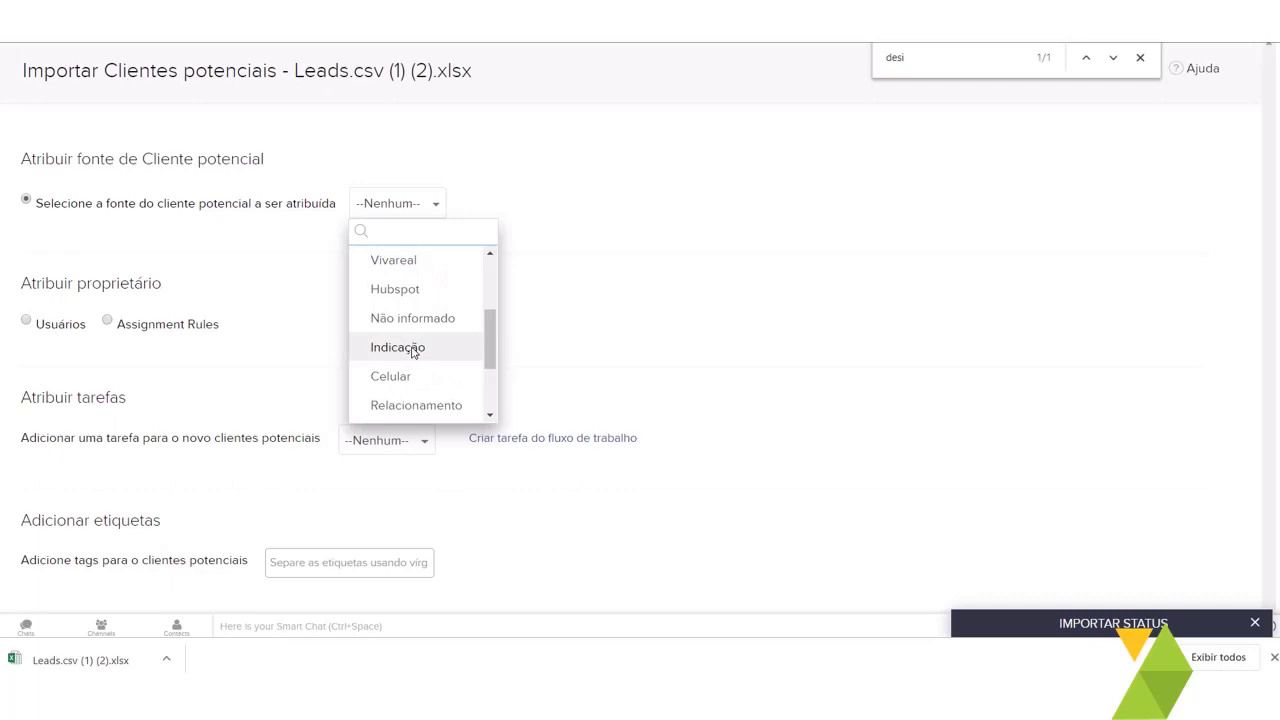
pyautogui.click(413, 352)
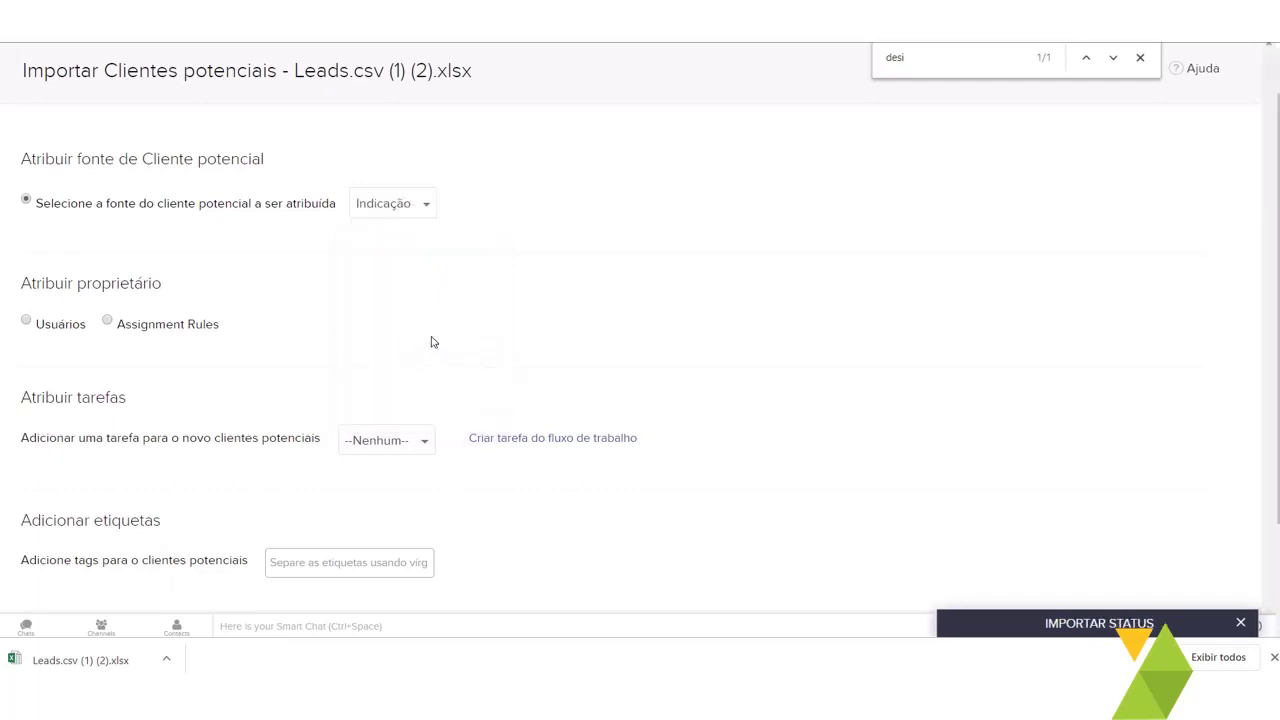
pyautogui.scroll(-2, 432, 343)
pyautogui.scroll(2, 275, 244)
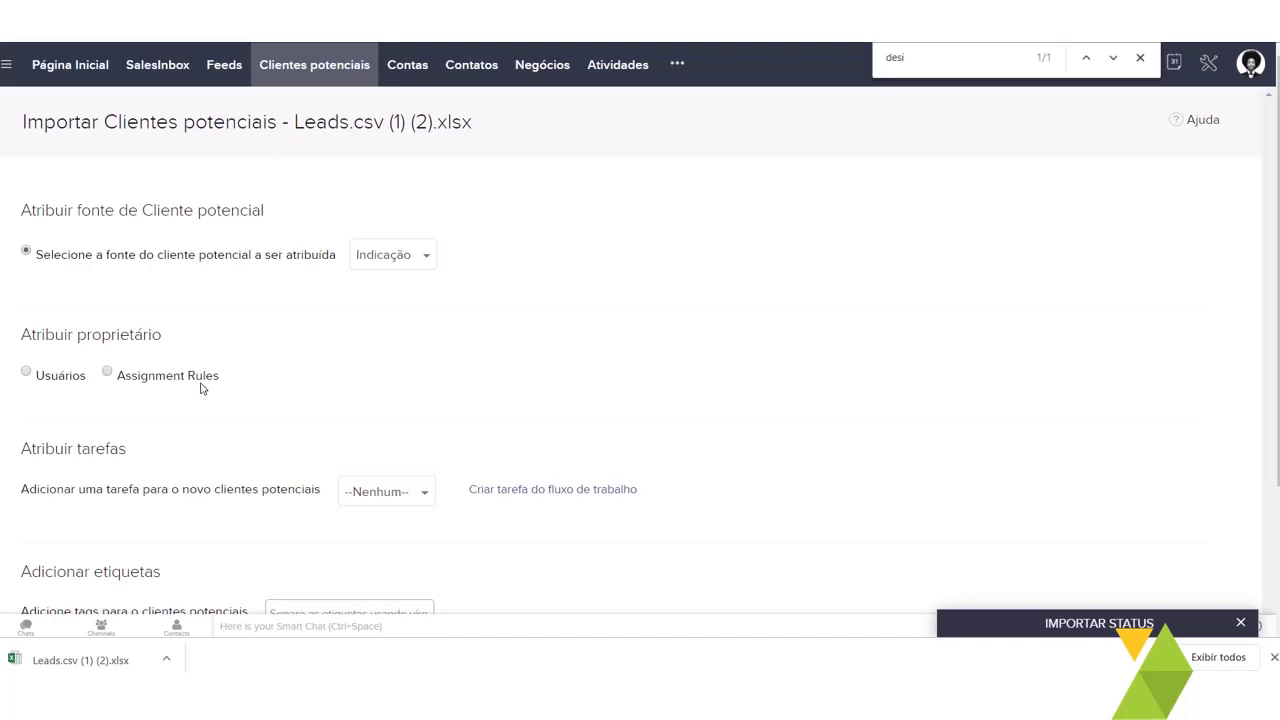
# - Assign a specific user as owner of the imported leads, checking the assignment rules alternative as well
pyautogui.scroll(-1, 137, 466)
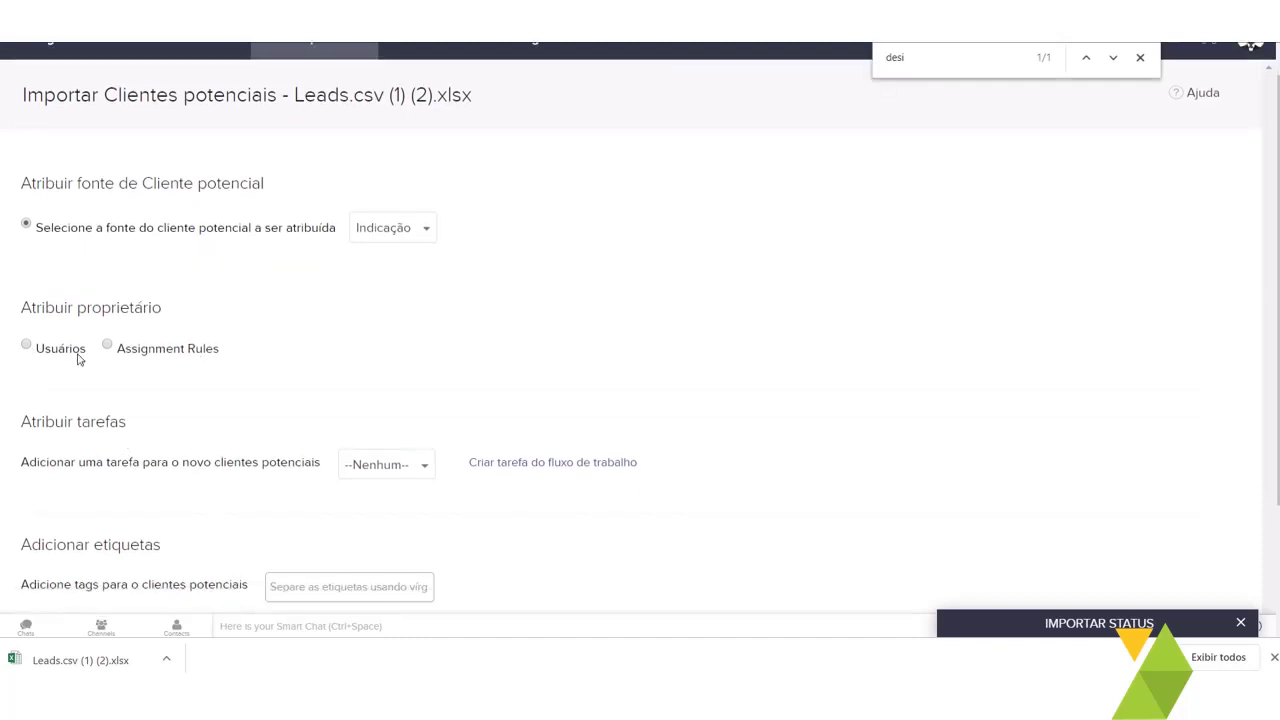
pyautogui.scroll(-1, 120, 380)
pyautogui.doubleClick(76, 318)
pyautogui.moveTo(76, 318); pyautogui.dragTo(46, 306)
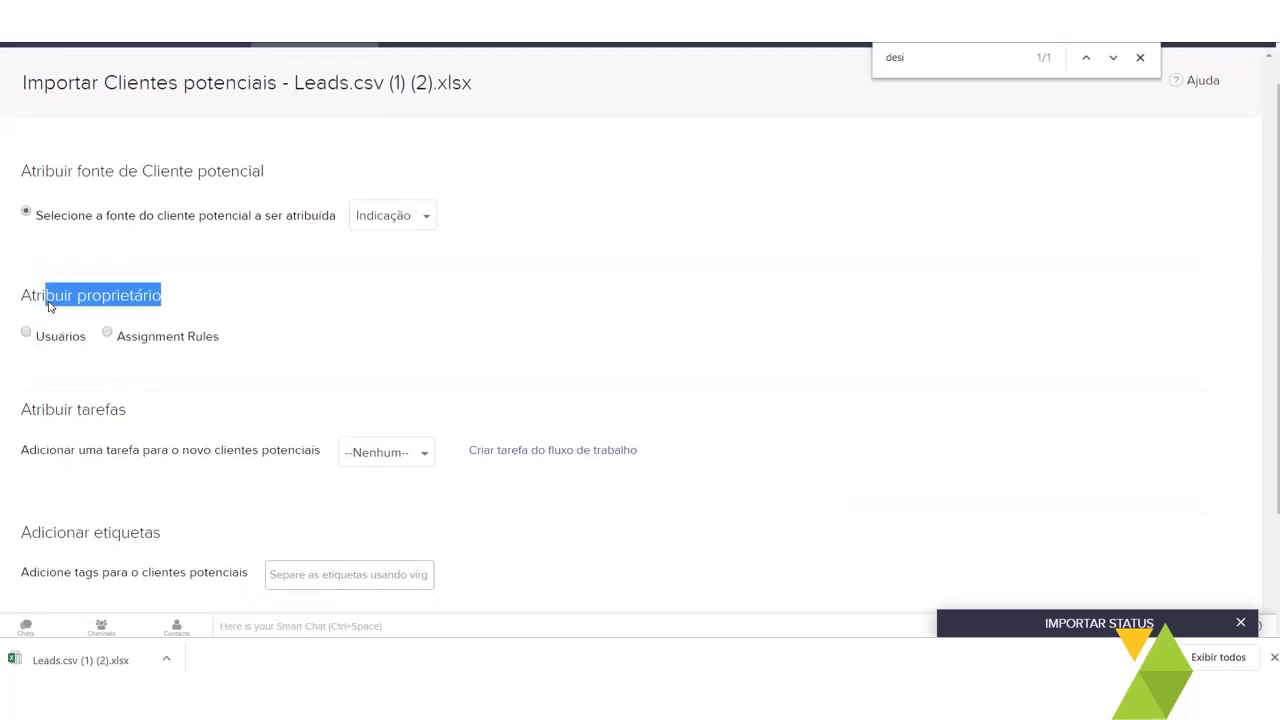
pyautogui.click(48, 307)
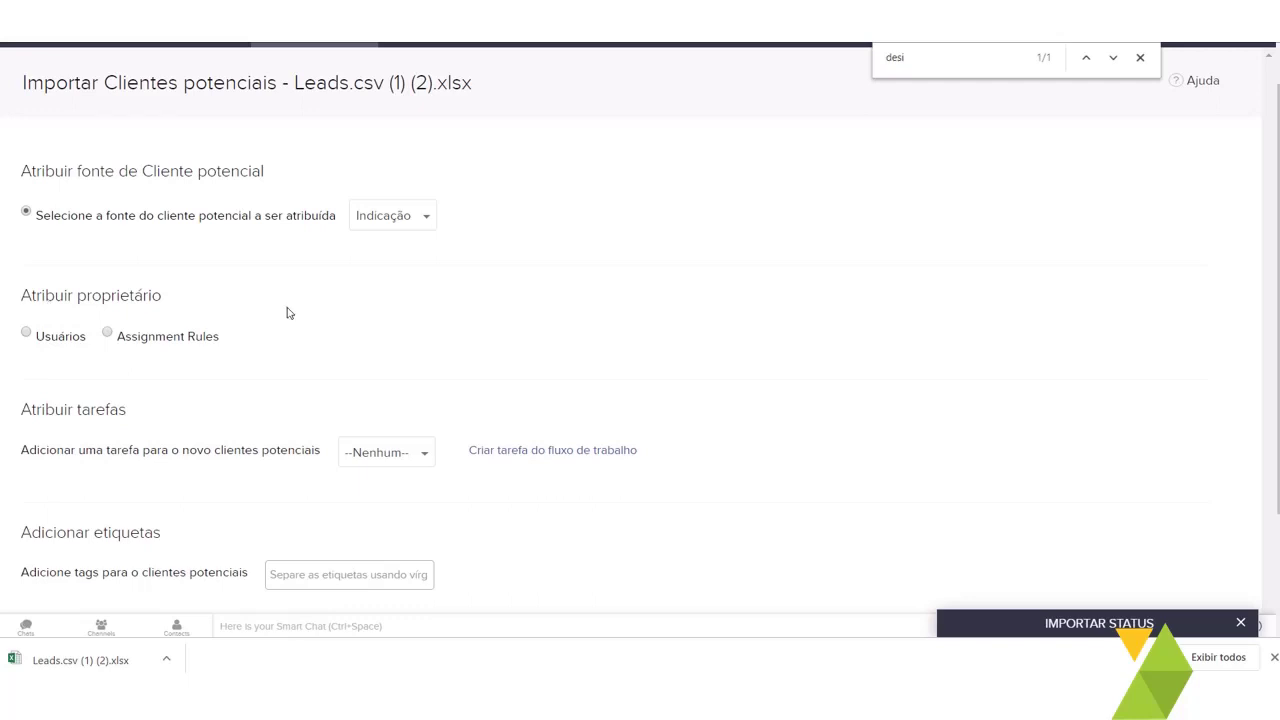
pyautogui.click(26, 332)
pyautogui.click(298, 388)
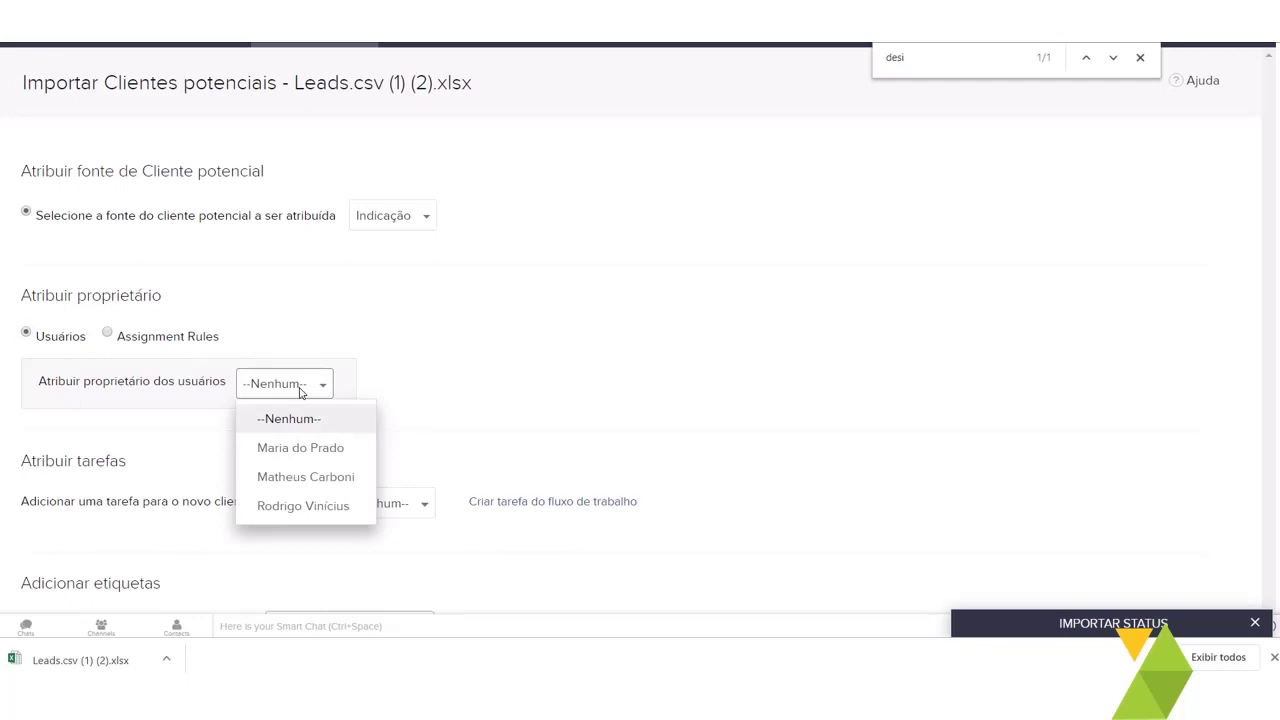
pyautogui.click(326, 510)
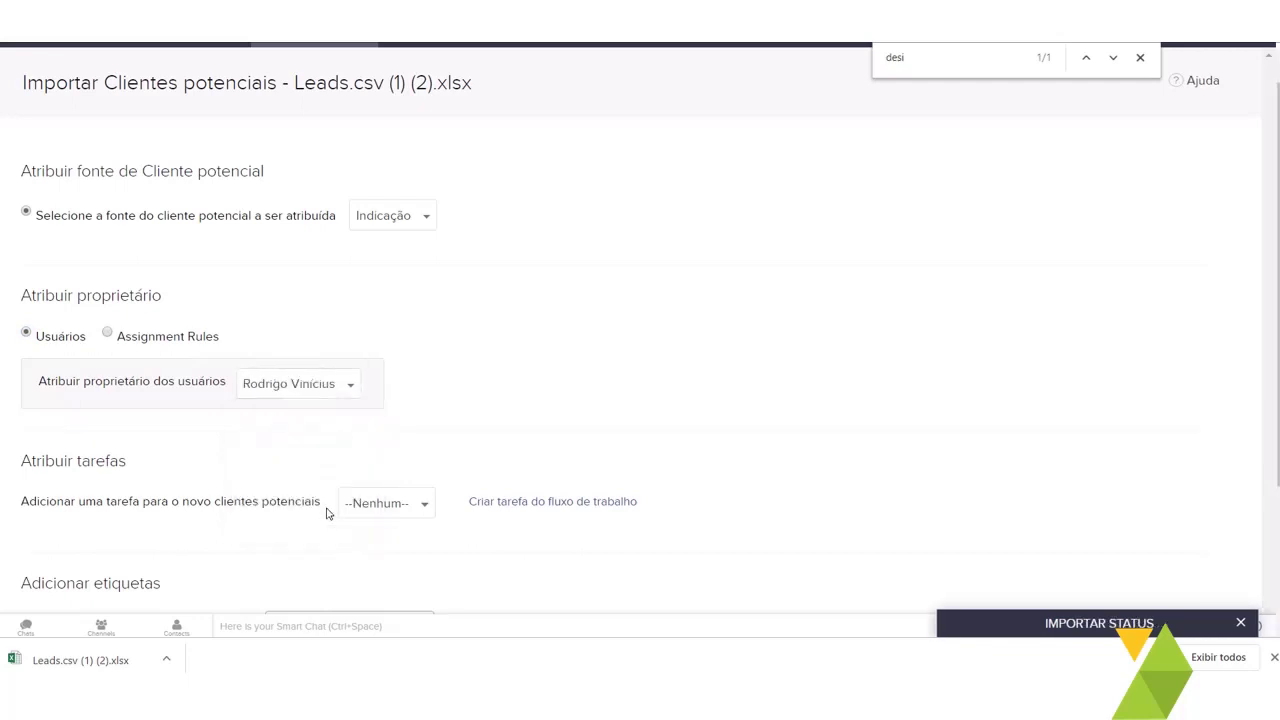
pyautogui.click(108, 333)
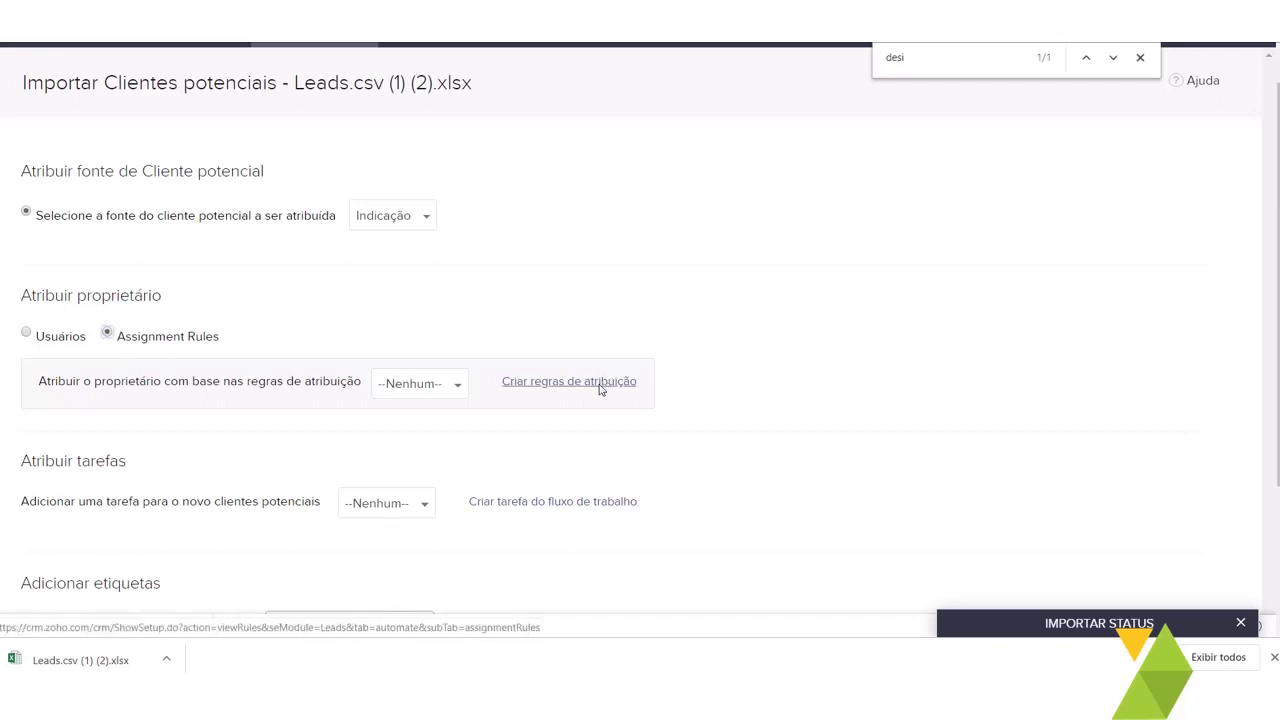
pyautogui.click(27, 333)
# - Examine the tasks that can be added to the new leads, leaving the task selection at none
pyautogui.scroll(-2, 220, 508)
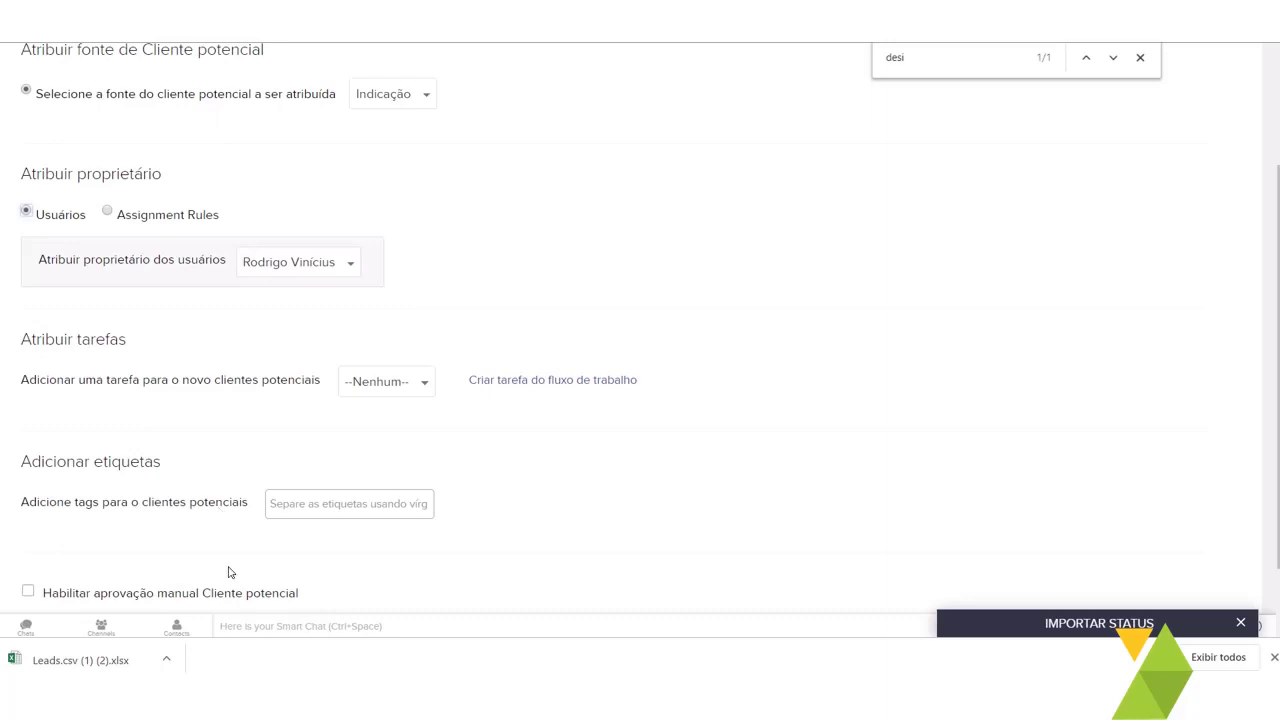
pyautogui.scroll(-1, 230, 572)
pyautogui.click(372, 308)
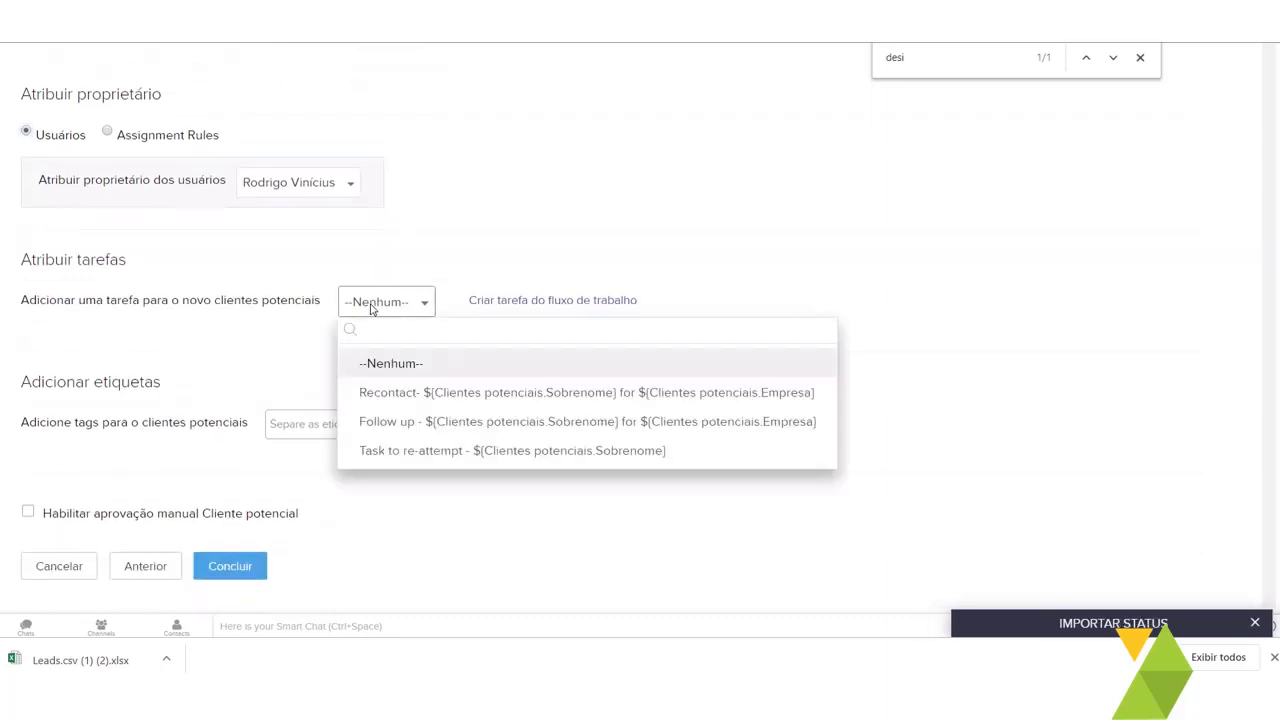
pyautogui.click(464, 280)
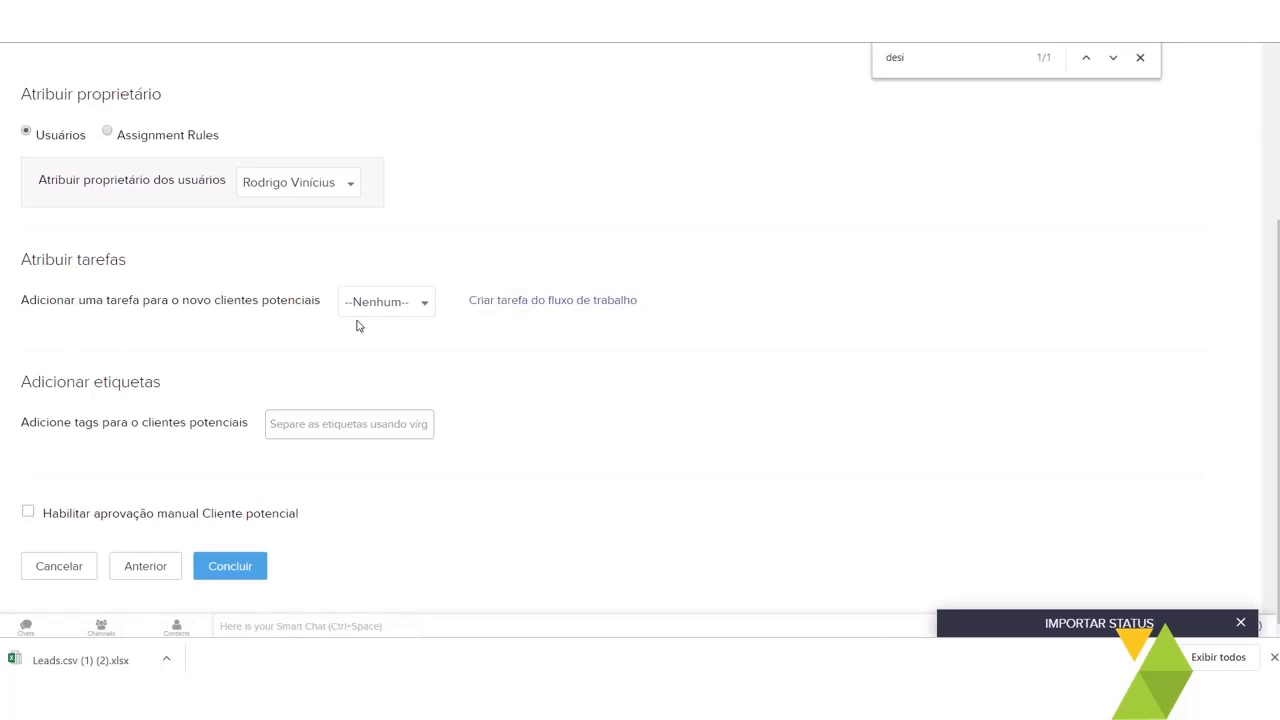
pyautogui.moveTo(357, 323); pyautogui.dragTo(641, 317)
pyautogui.click(641, 317)
# - Add the existing Importação tag to the leads being imported
pyautogui.click(355, 421)
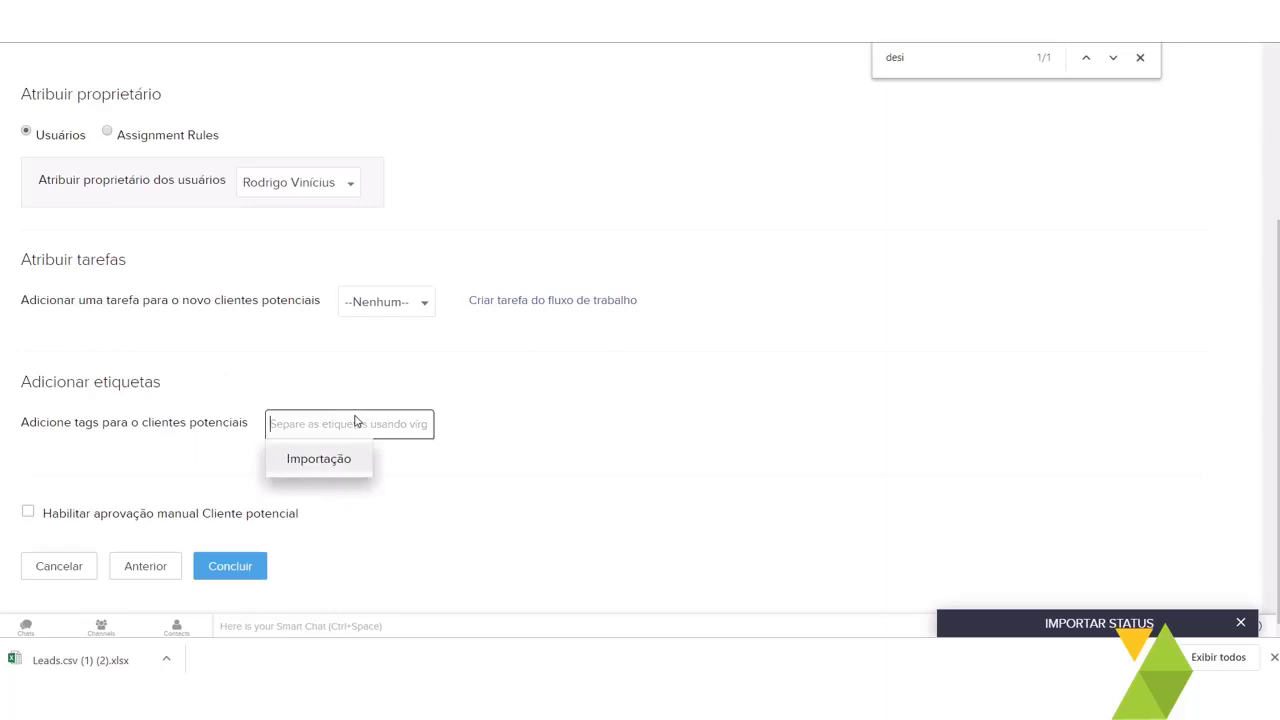
pyautogui.click(321, 465)
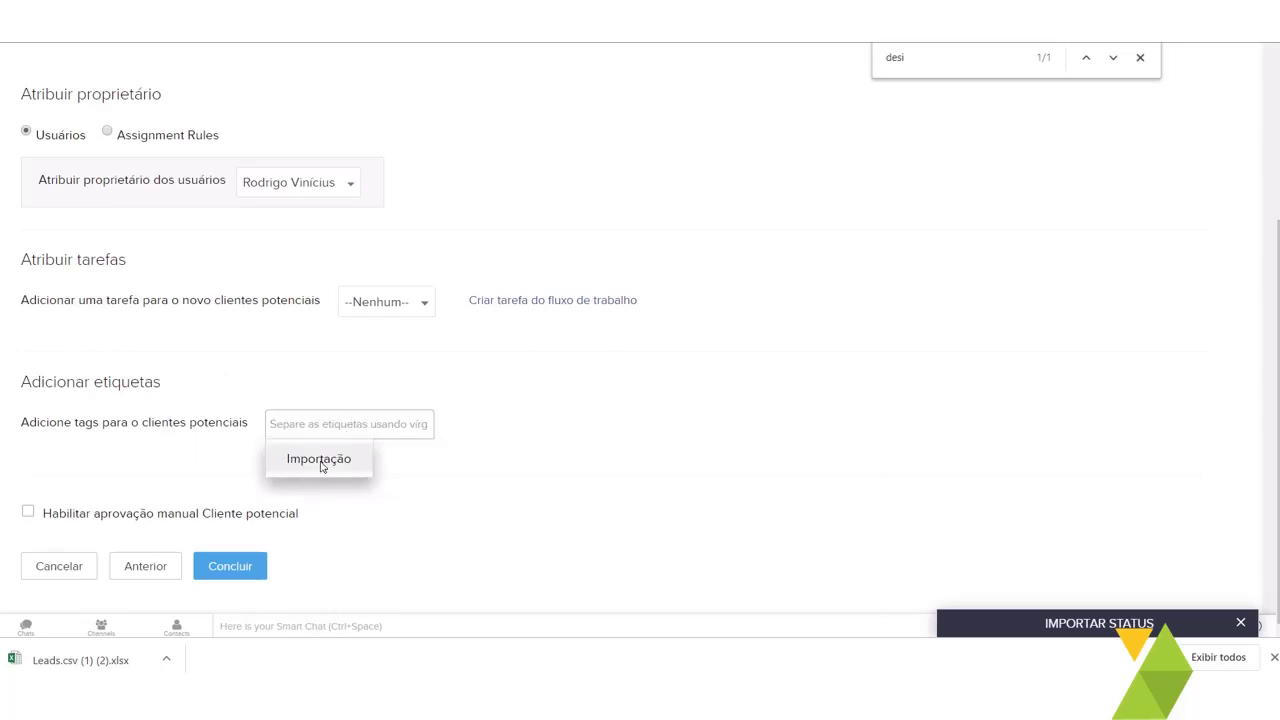
pyautogui.click(463, 483)
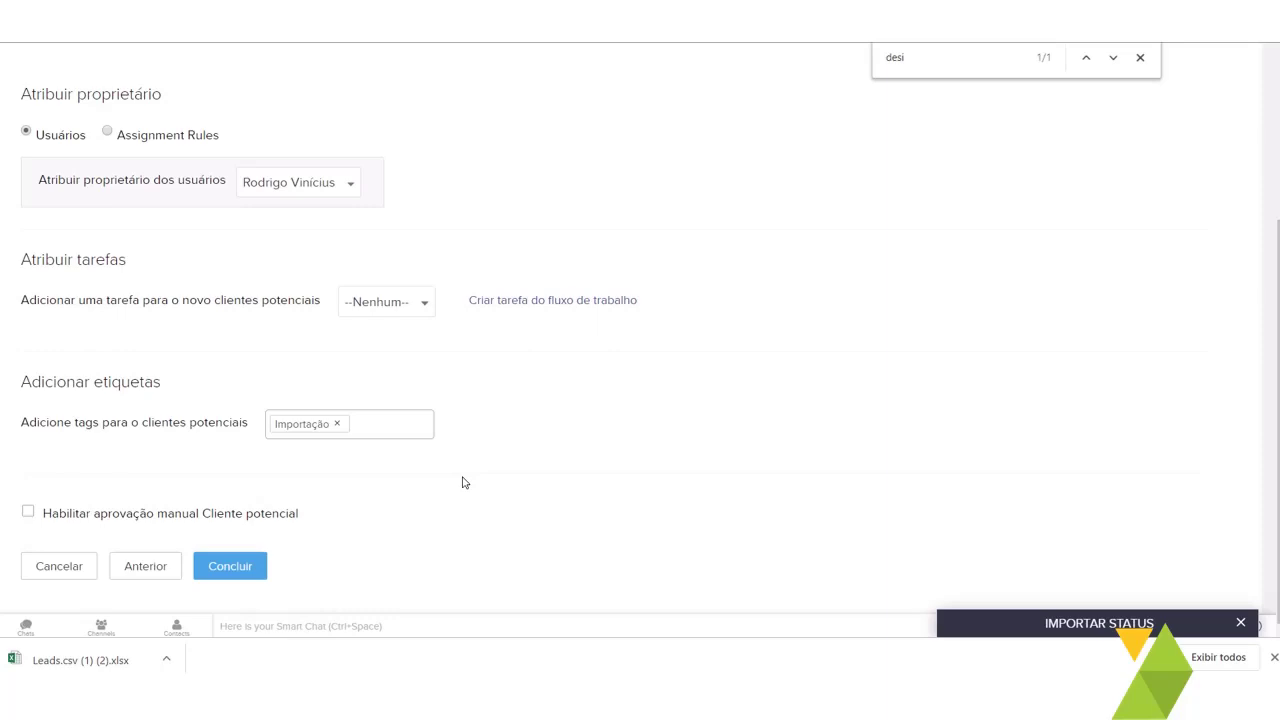
# - Finish the lead import, acknowledge the scheduling notice and dismiss the import status
pyautogui.click(259, 573)
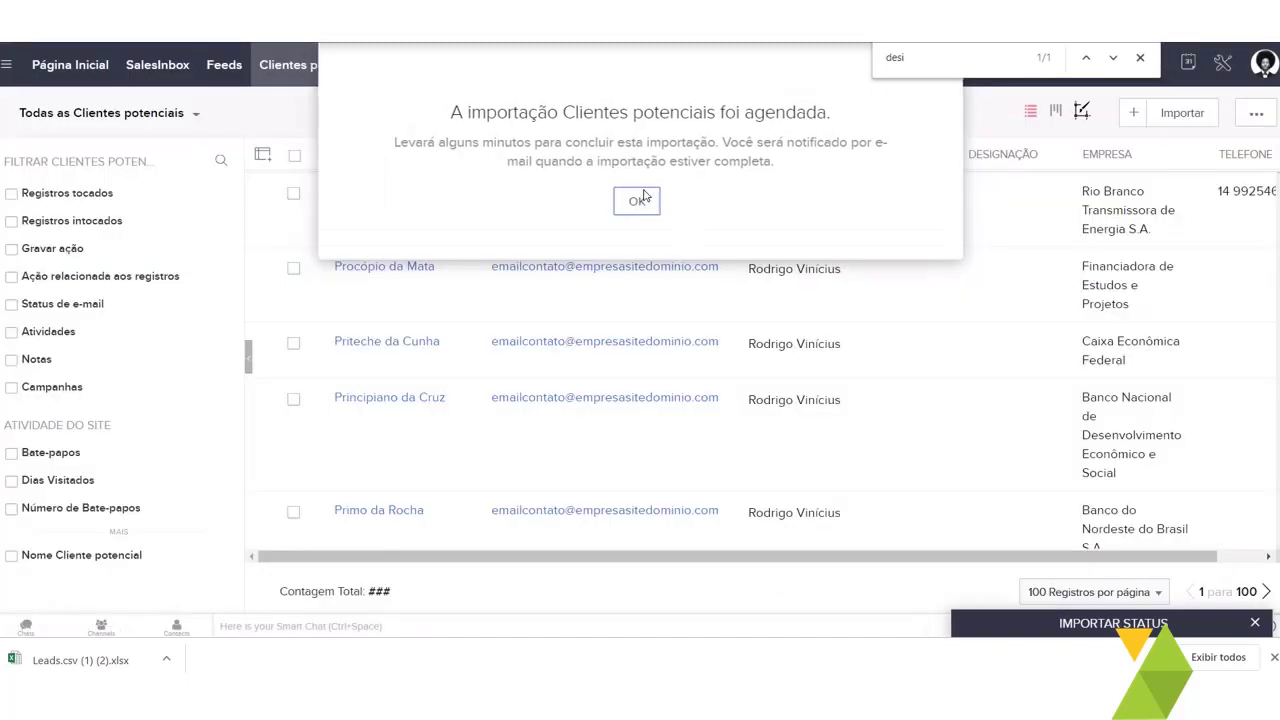
pyautogui.click(643, 190)
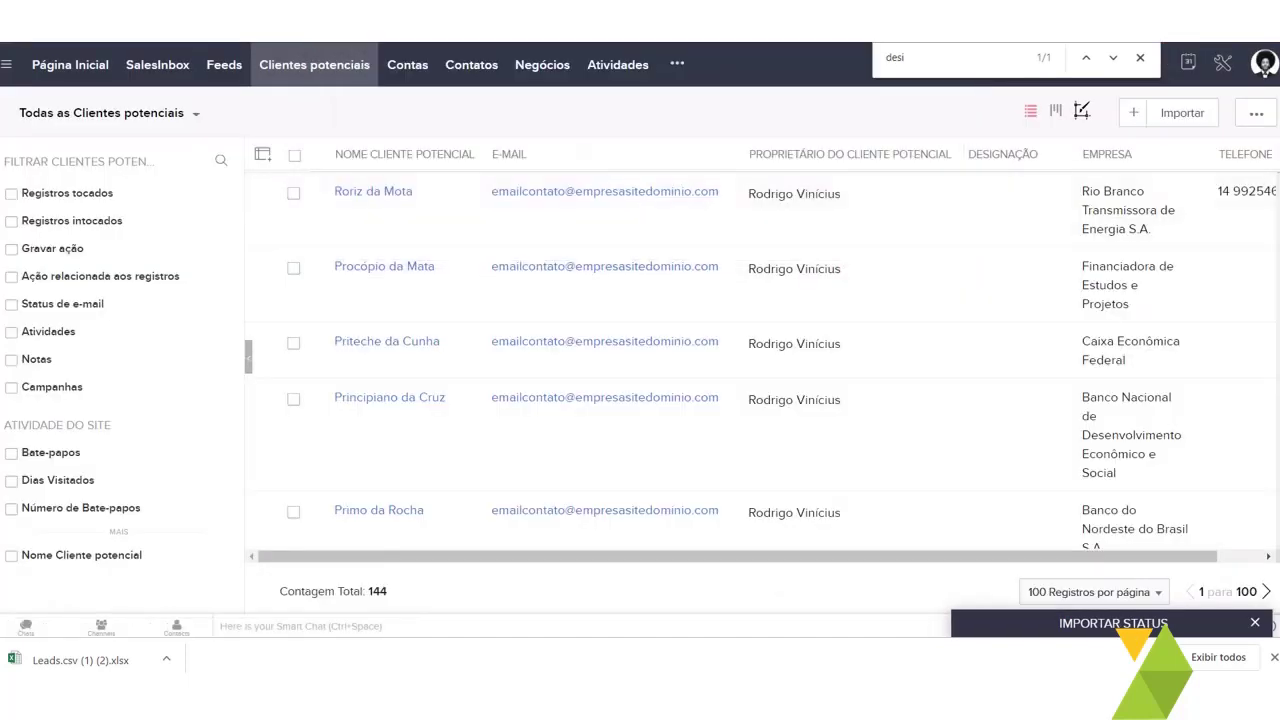
pyautogui.click(1256, 622)
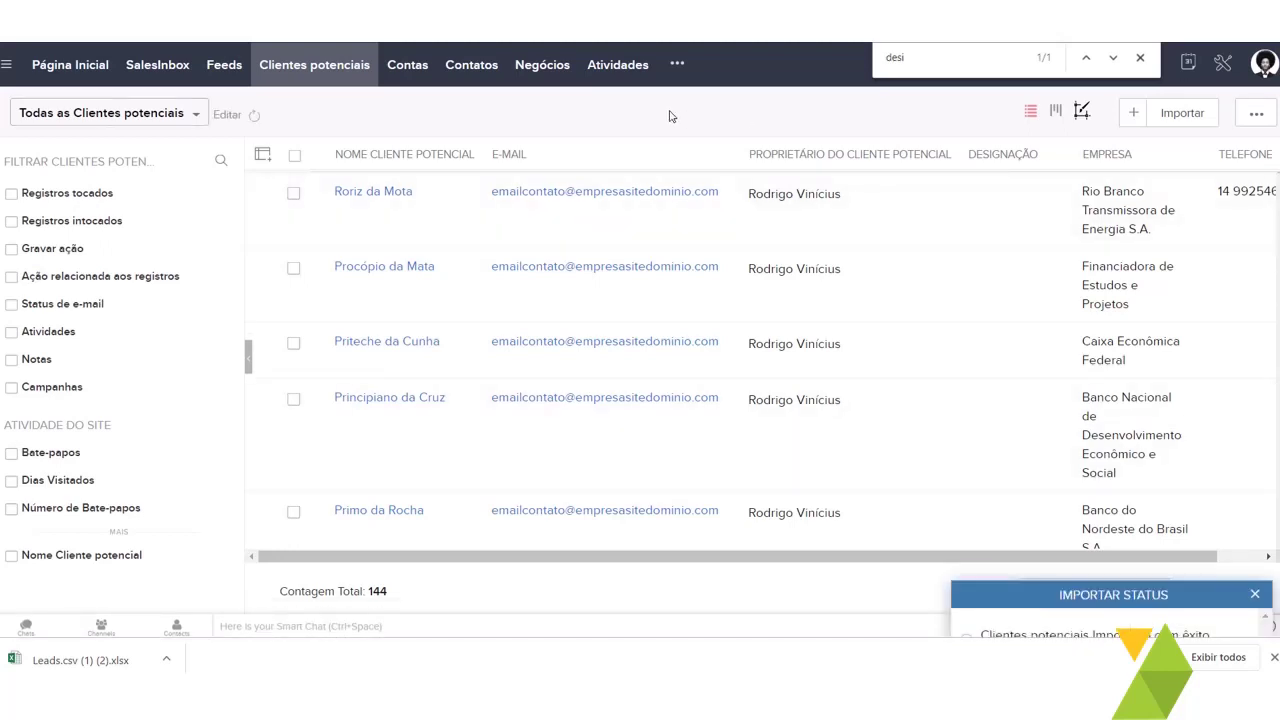
# - Search the leads page for "tele" and check the additional actions available for the lead list
pyautogui.hotkey('ctrl', 'f')
pyautogui.write('tele')
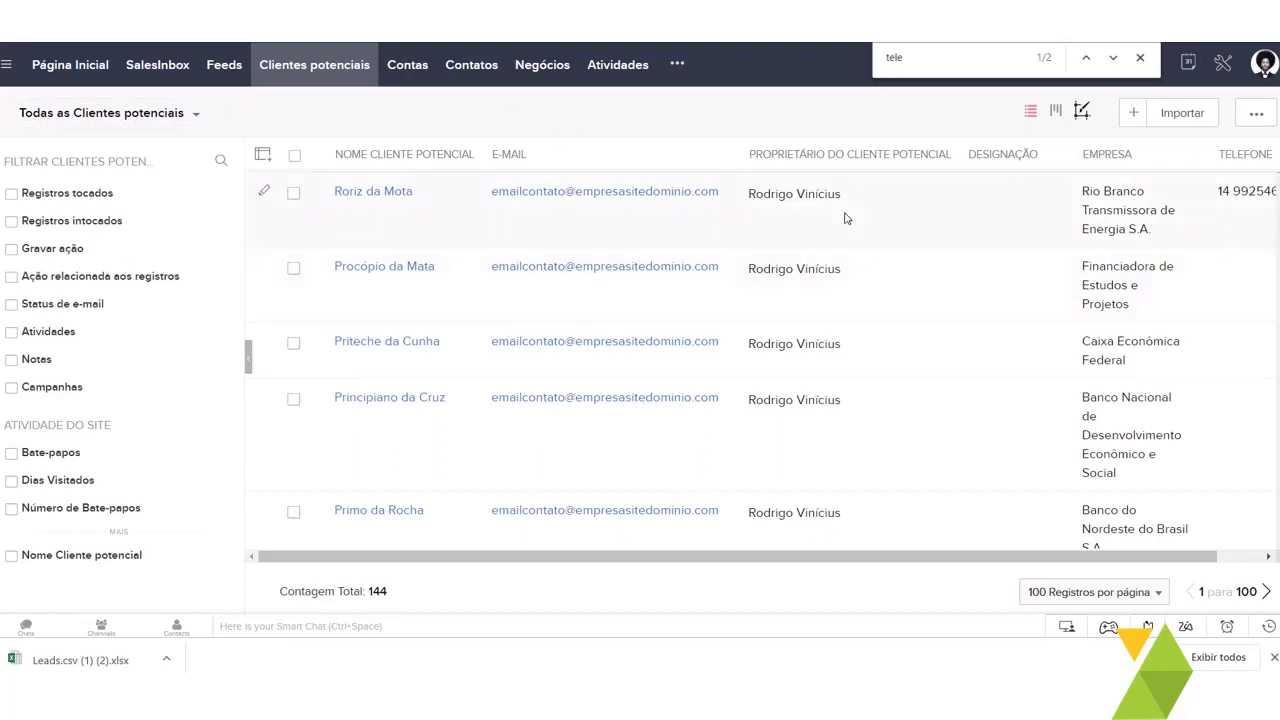
pyautogui.click(1256, 116)
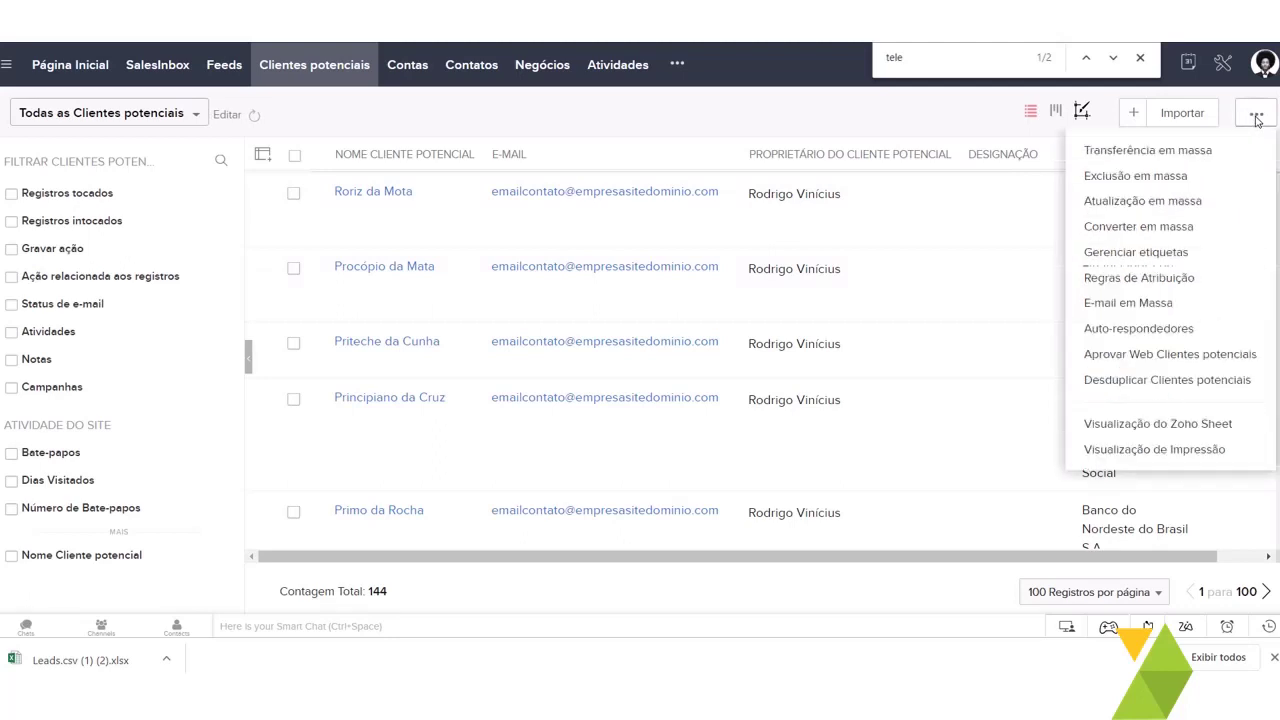
pyautogui.click(1257, 118)
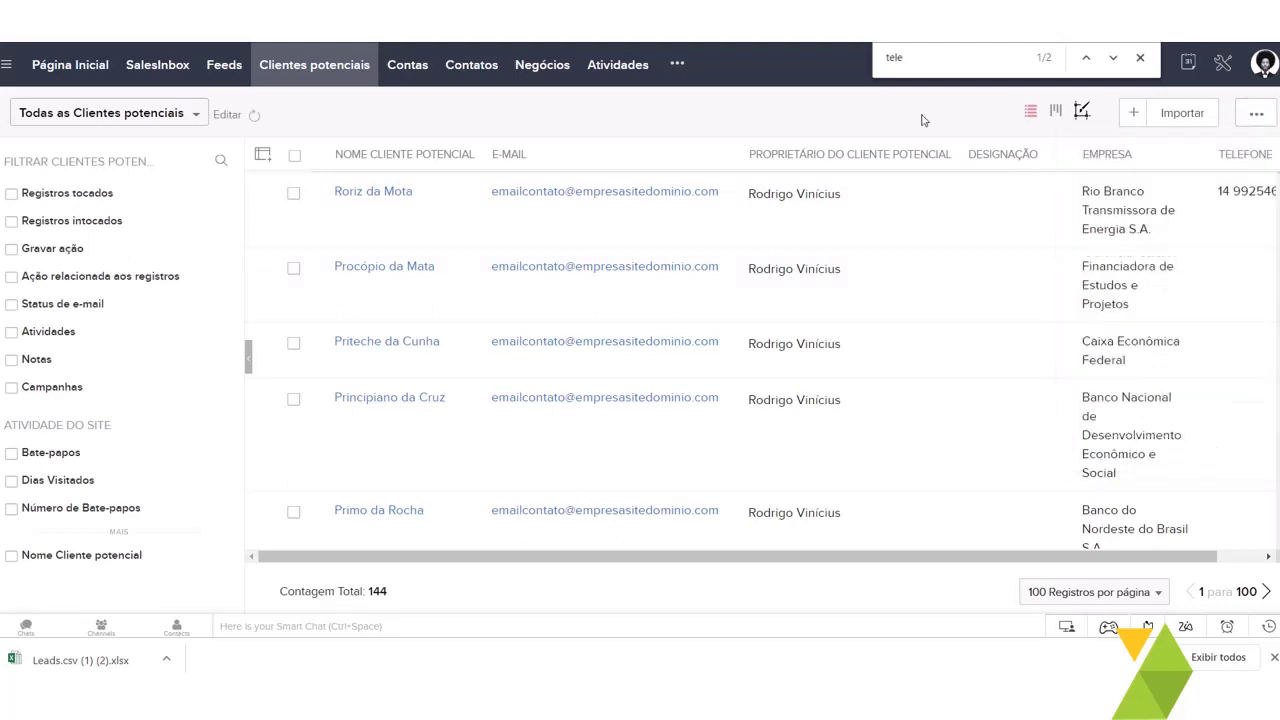
# - Export the Clientes potenciais module as a CSV file from the data administration settings and confirm the export
pyautogui.click(1223, 62)
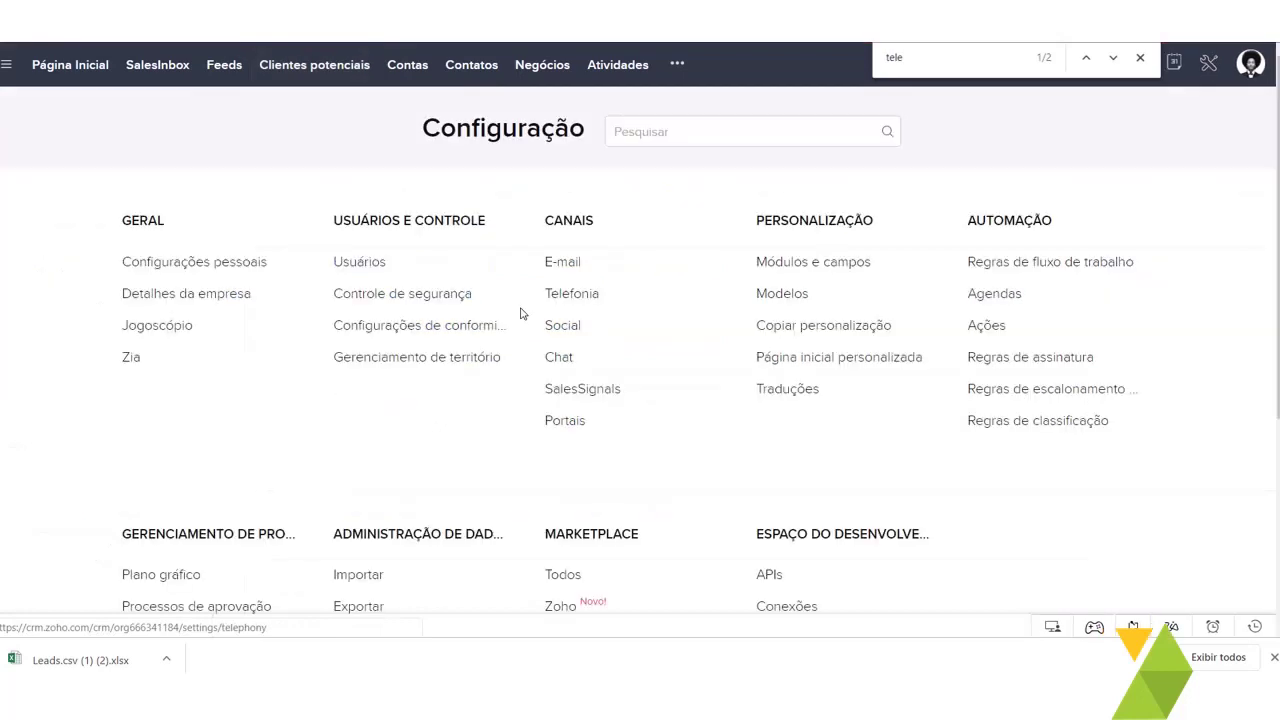
pyautogui.scroll(-2, 451, 380)
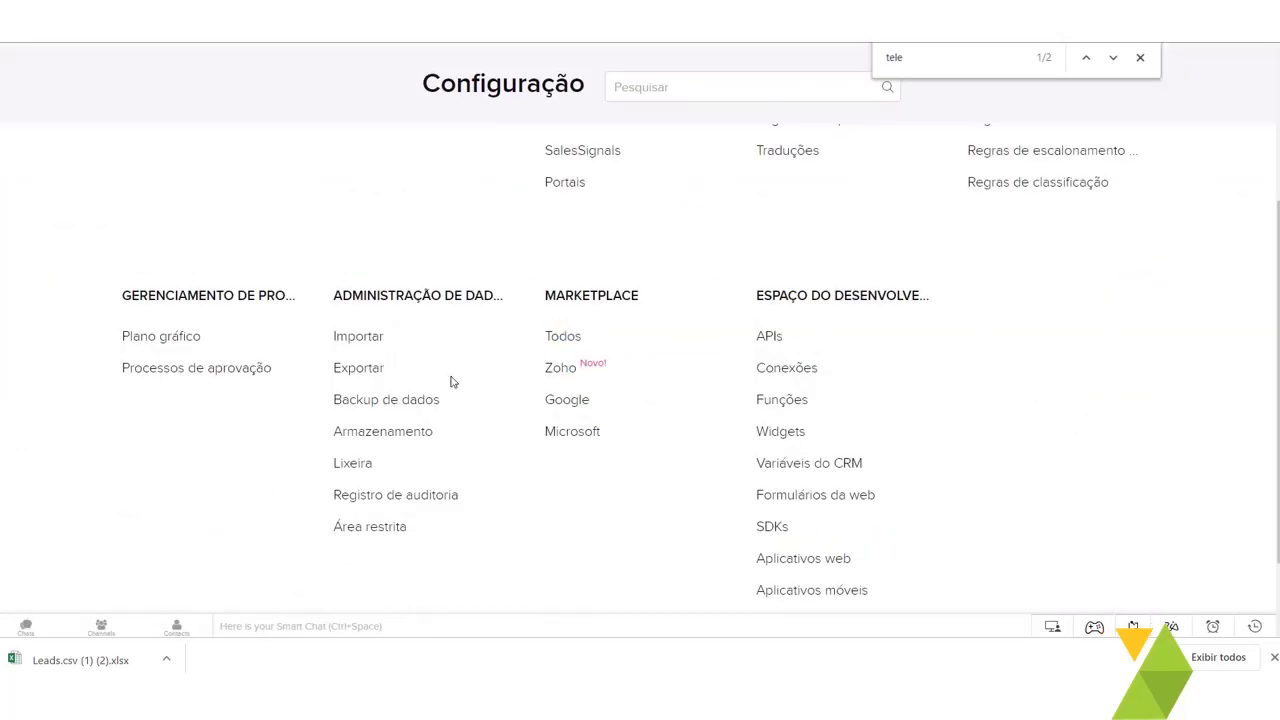
pyautogui.click(370, 368)
pyautogui.click(548, 259)
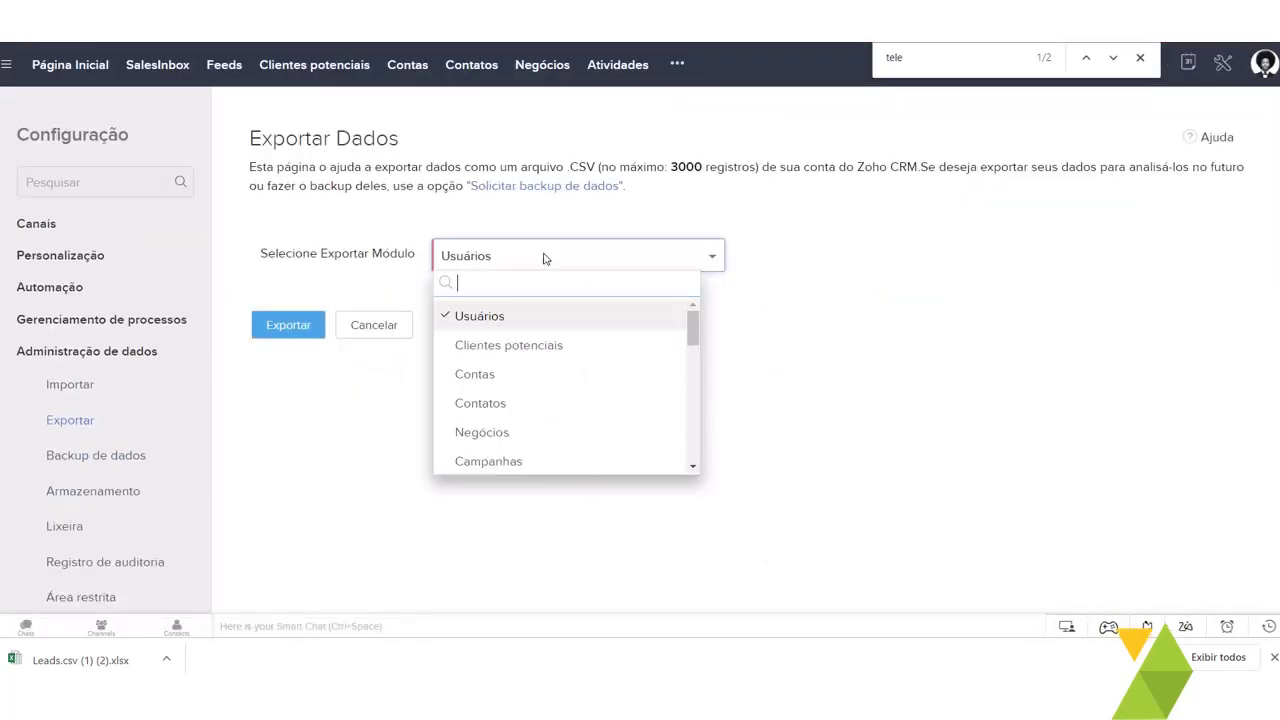
pyautogui.click(534, 347)
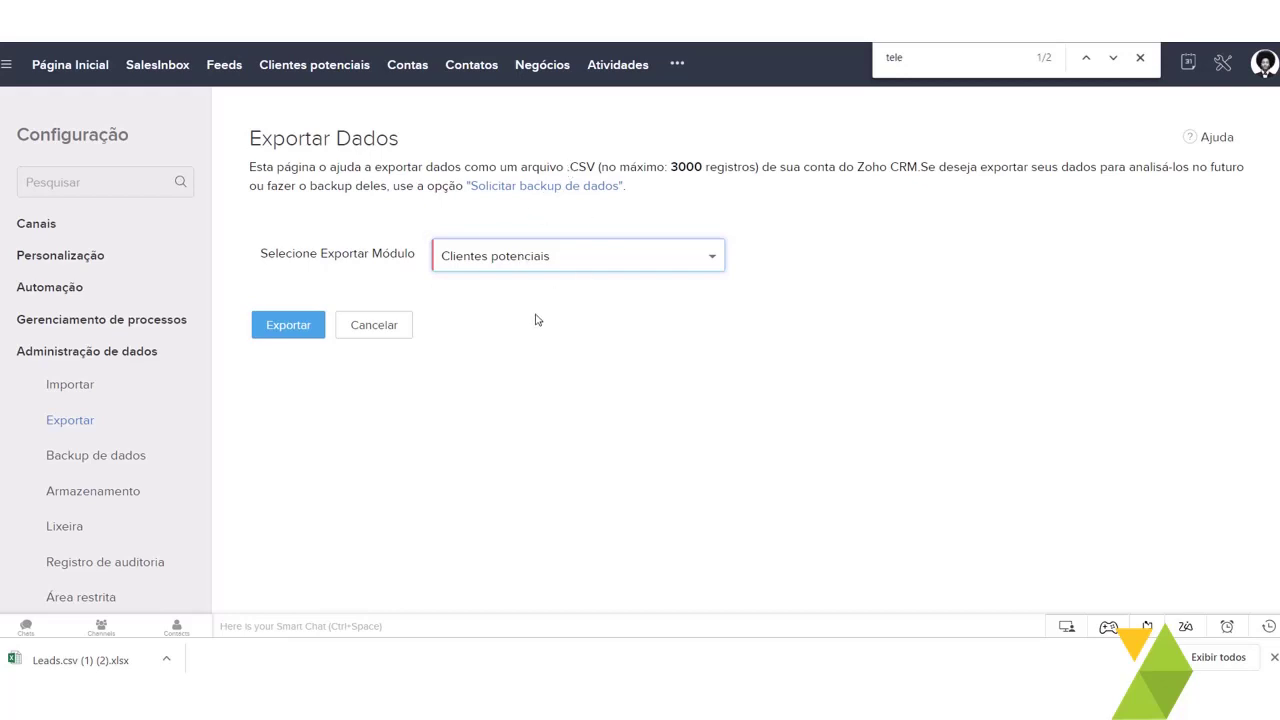
pyautogui.click(281, 336)
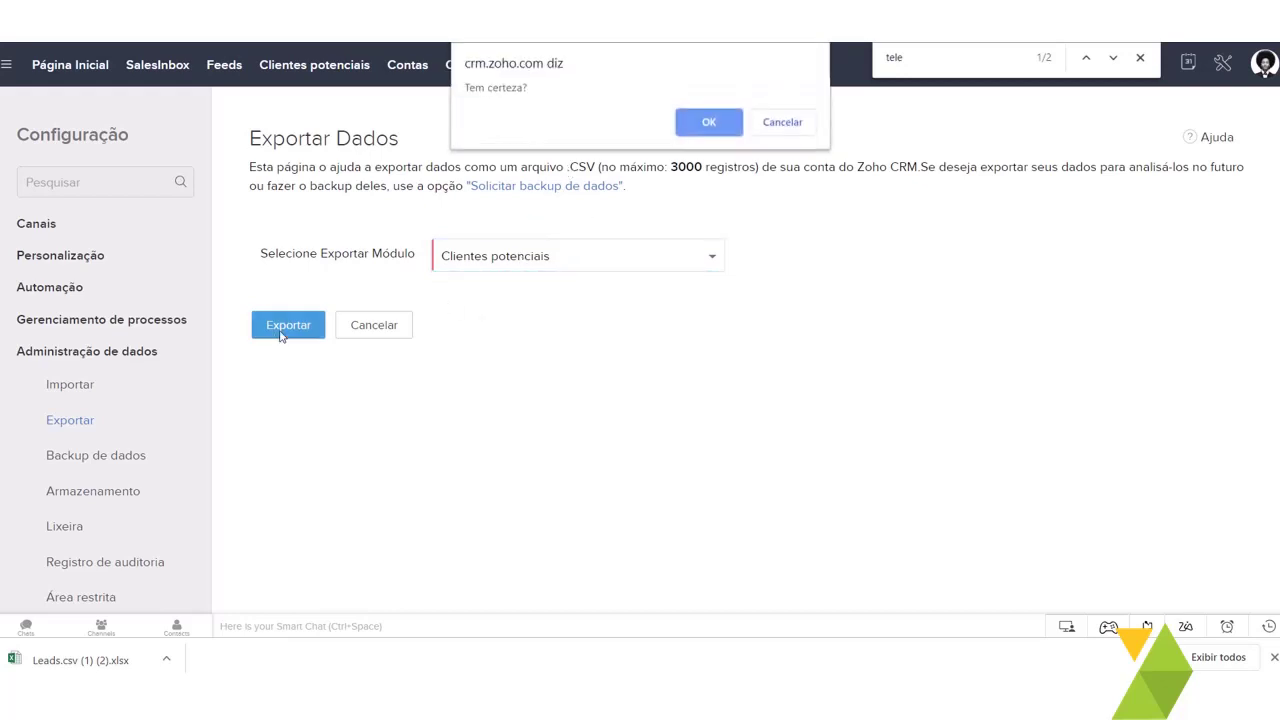
pyautogui.click(694, 120)
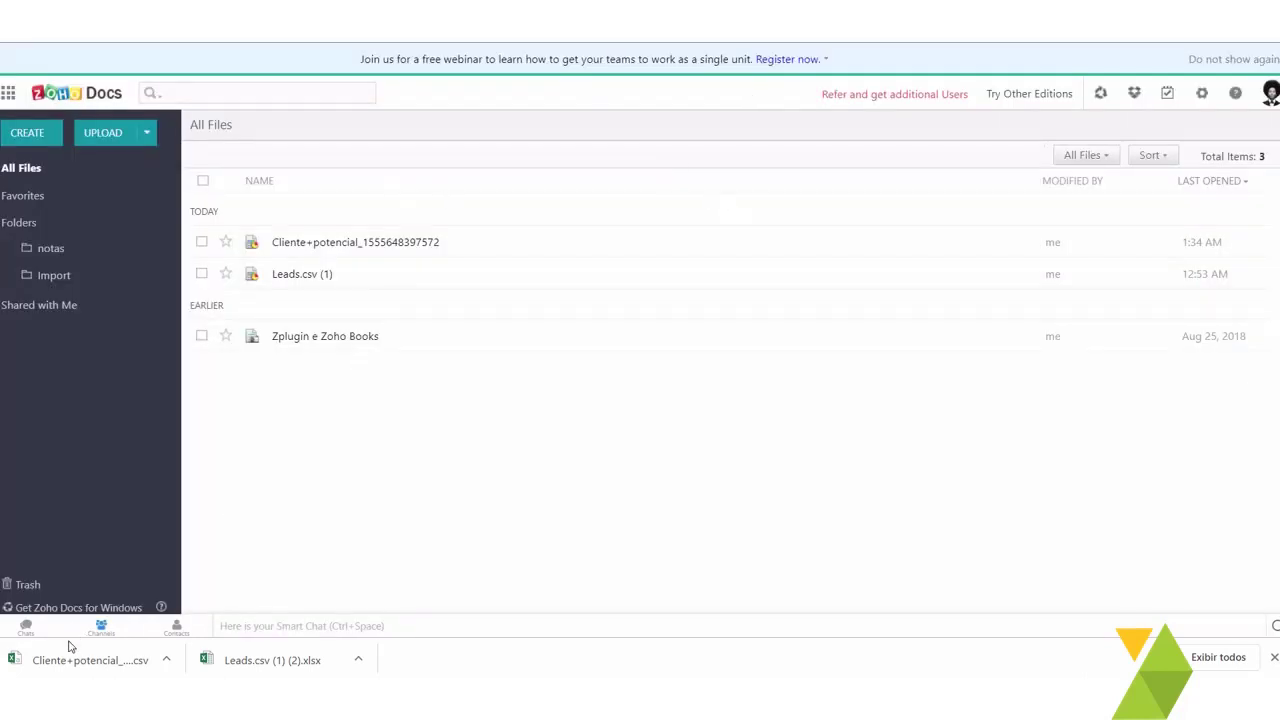
# - Upload the exported leads CSV to Zoho Docs, converting it to the Zoho Docs format, and open it
pyautogui.moveTo(72, 656); pyautogui.dragTo(413, 459)
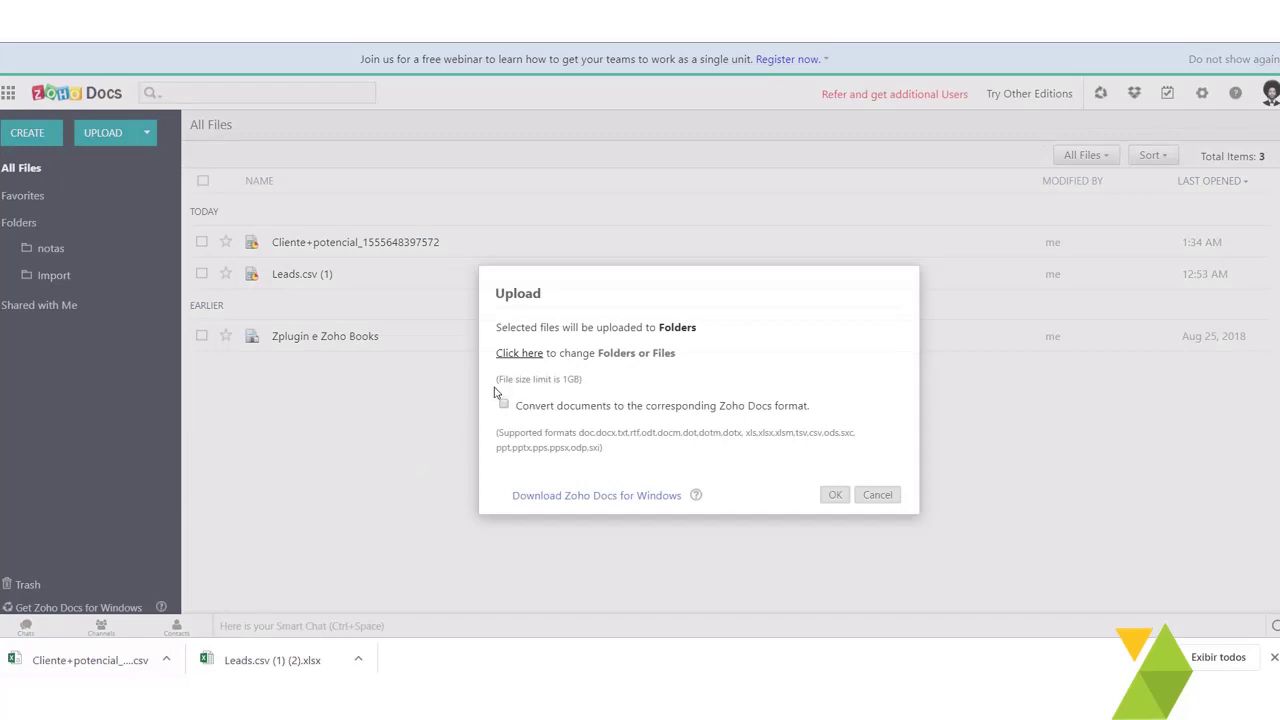
pyautogui.click(505, 405)
pyautogui.click(835, 495)
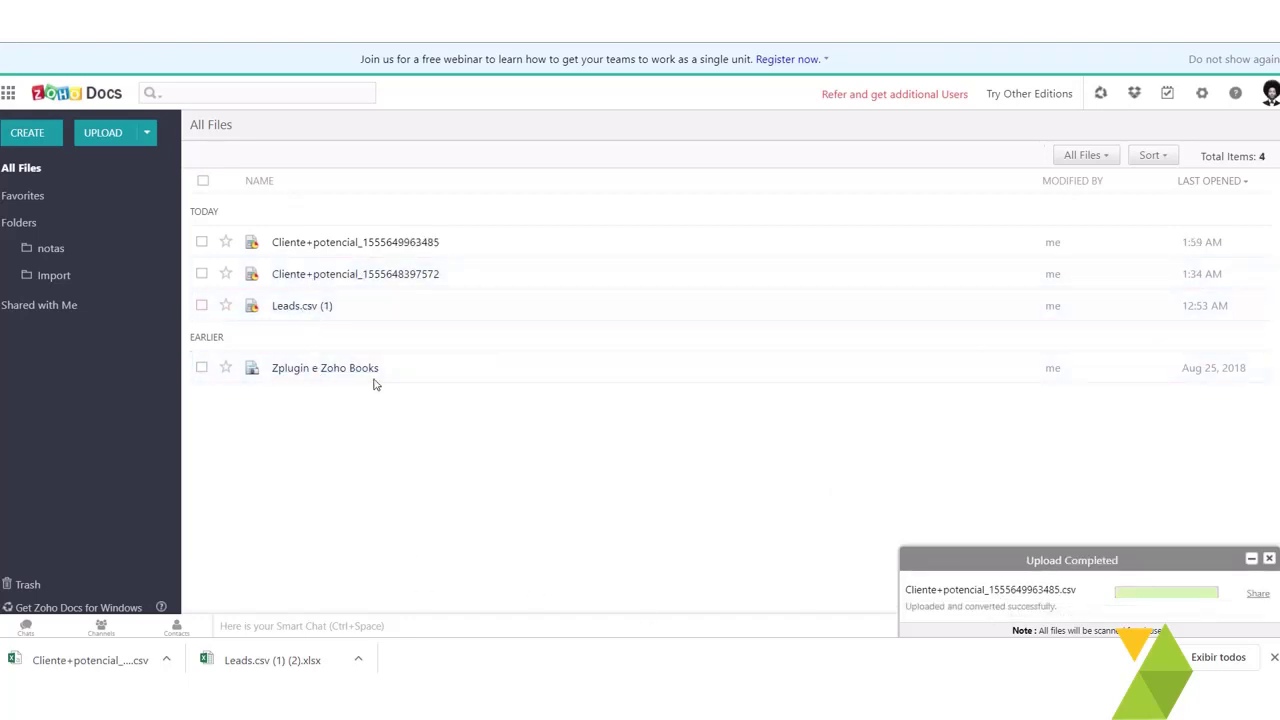
pyautogui.click(408, 250)
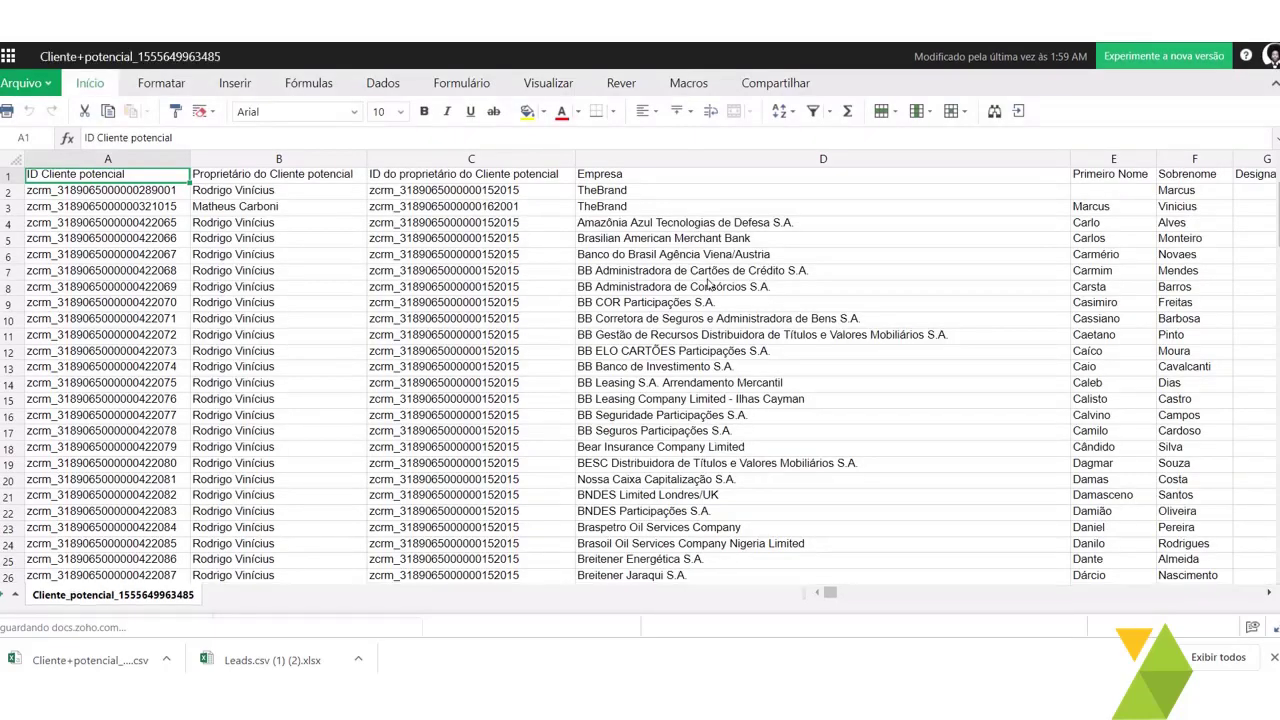
# - In the Site column, set row 4 to testesite.com and row 5 to teste39.com
pyautogui.click(707, 274)
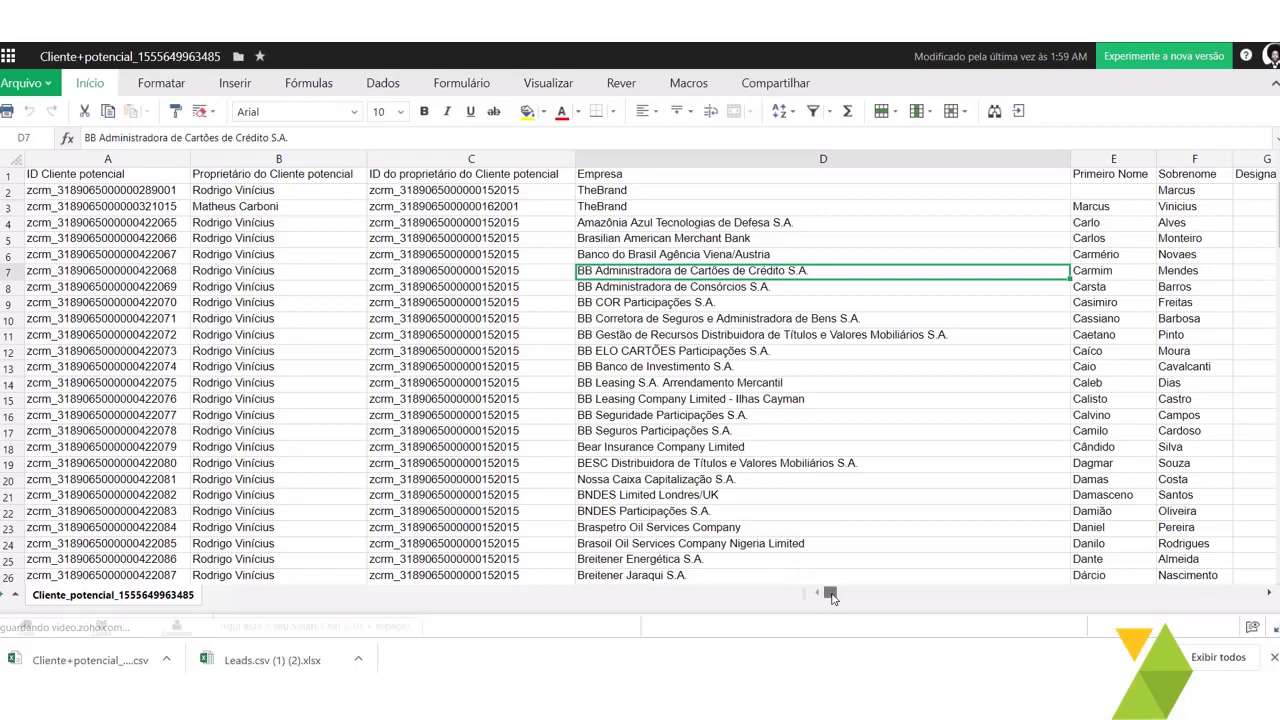
pyautogui.moveTo(830, 593); pyautogui.dragTo(862, 590)
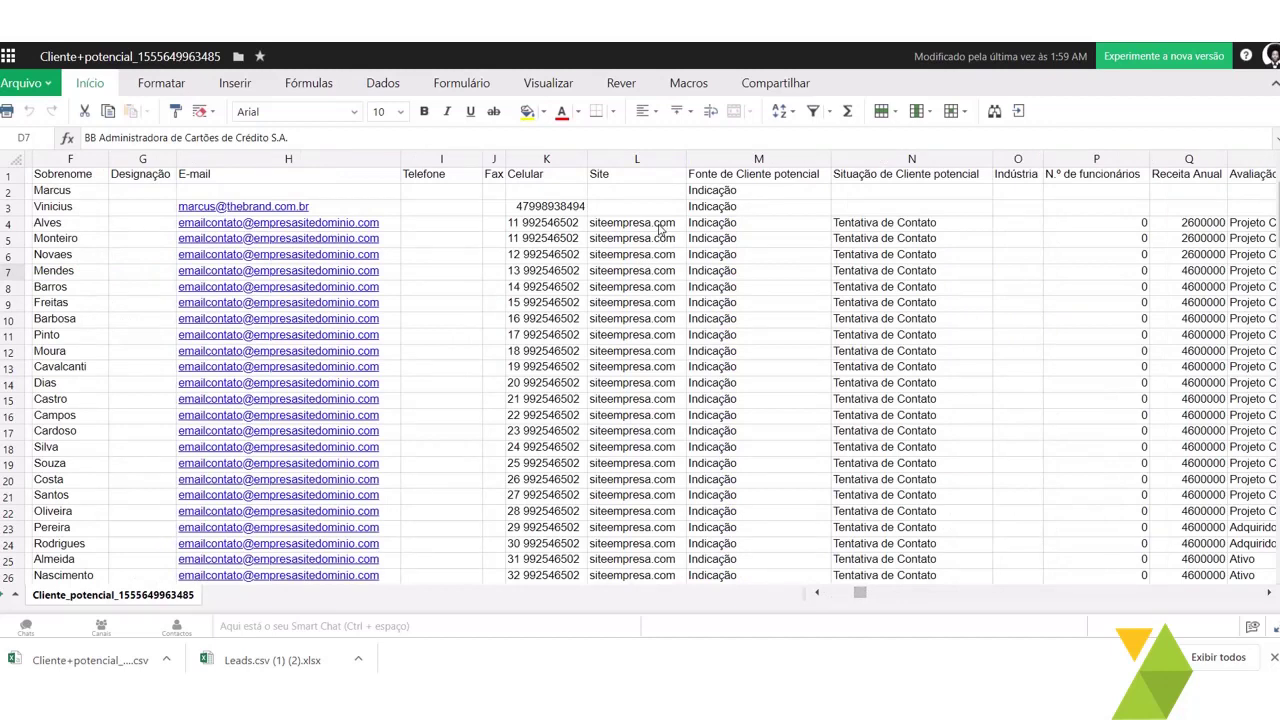
pyautogui.moveTo(660, 230); pyautogui.dragTo(740, 600)
pyautogui.click(658, 338)
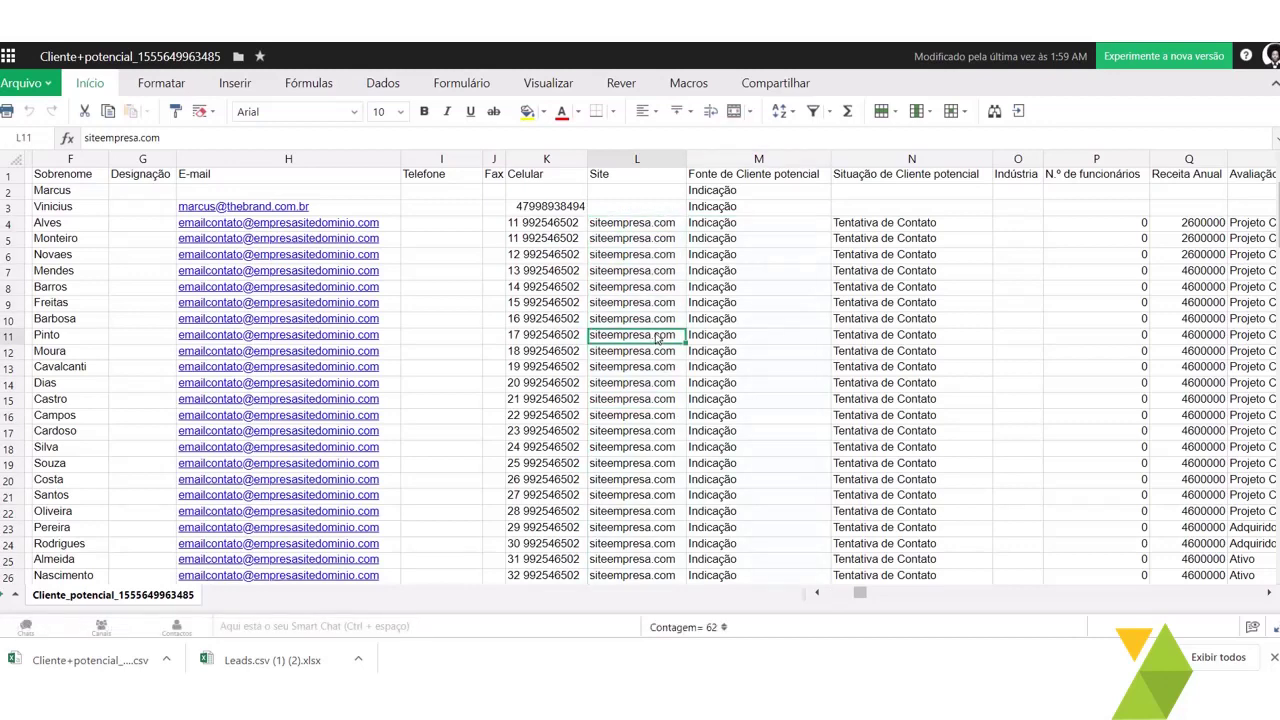
pyautogui.click(648, 225)
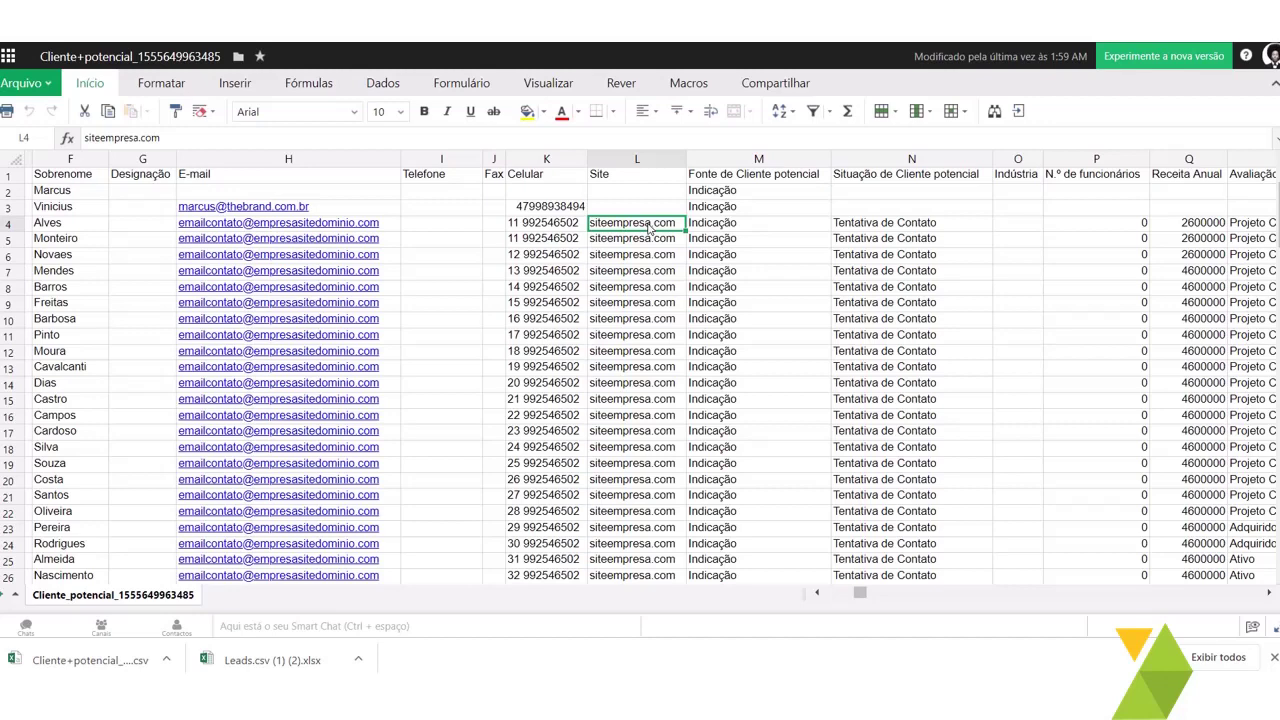
pyautogui.write('testesite.com')
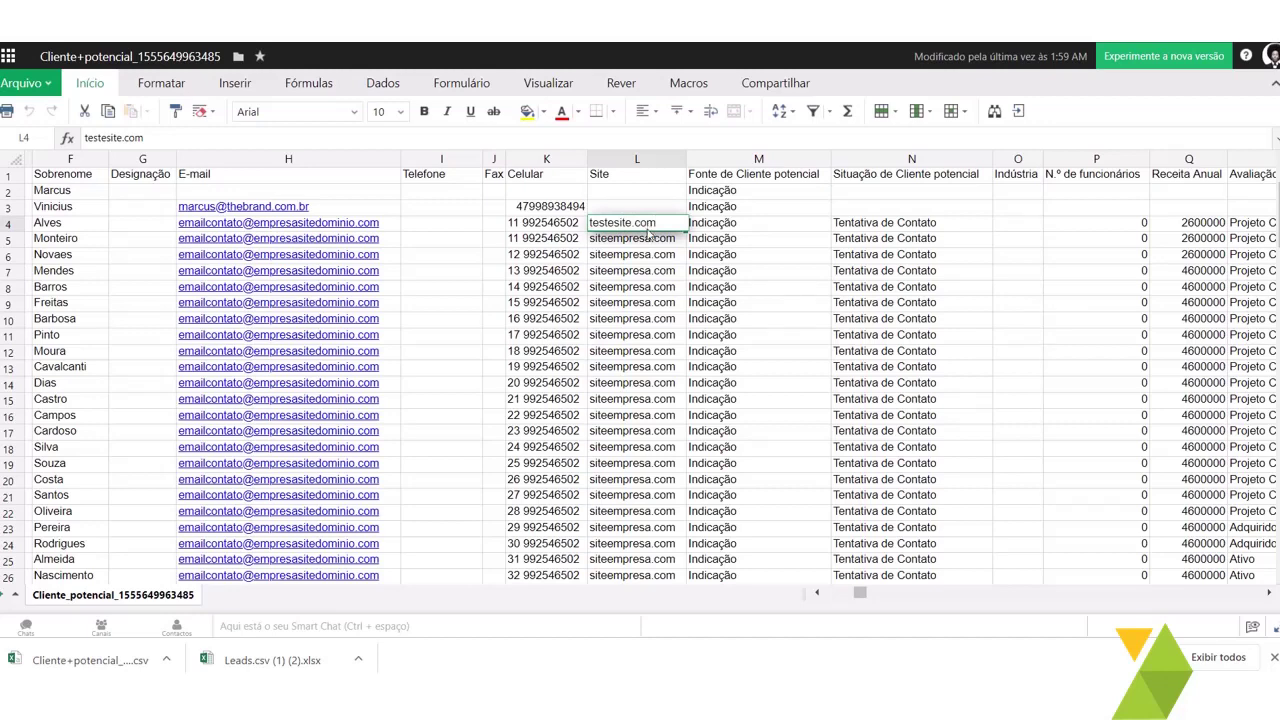
pyautogui.click(648, 240)
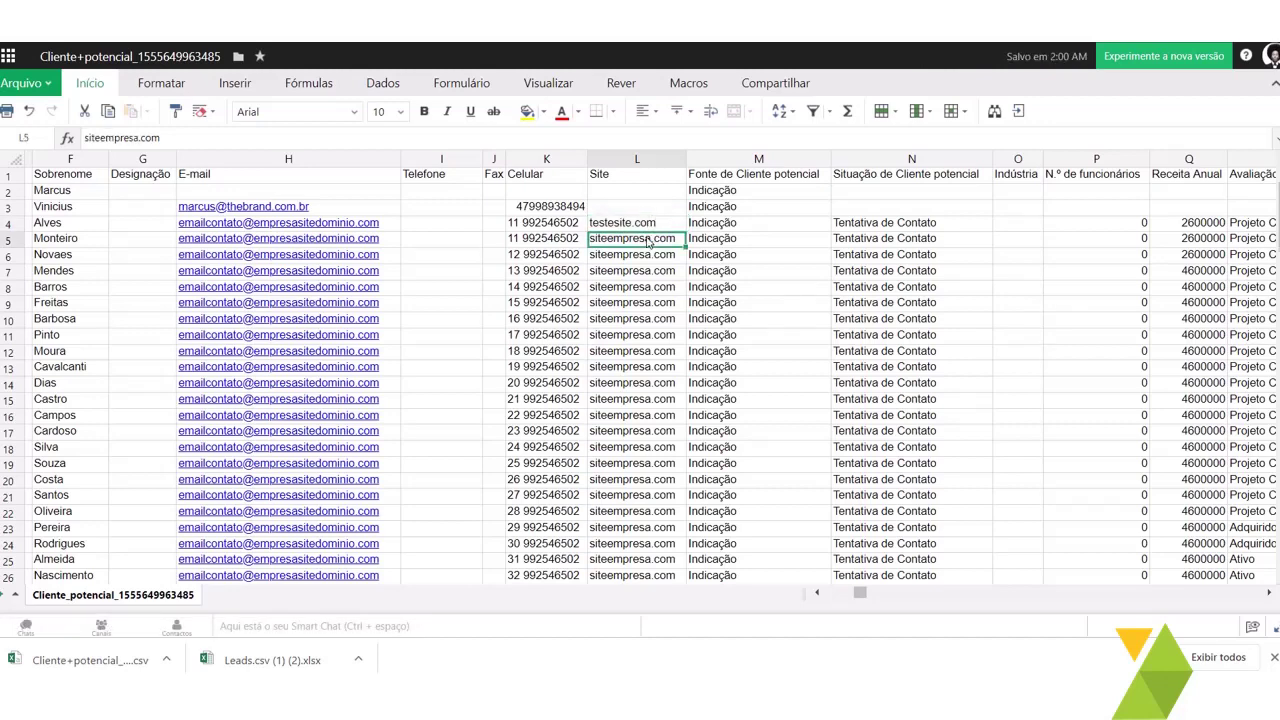
pyautogui.write('teste39')
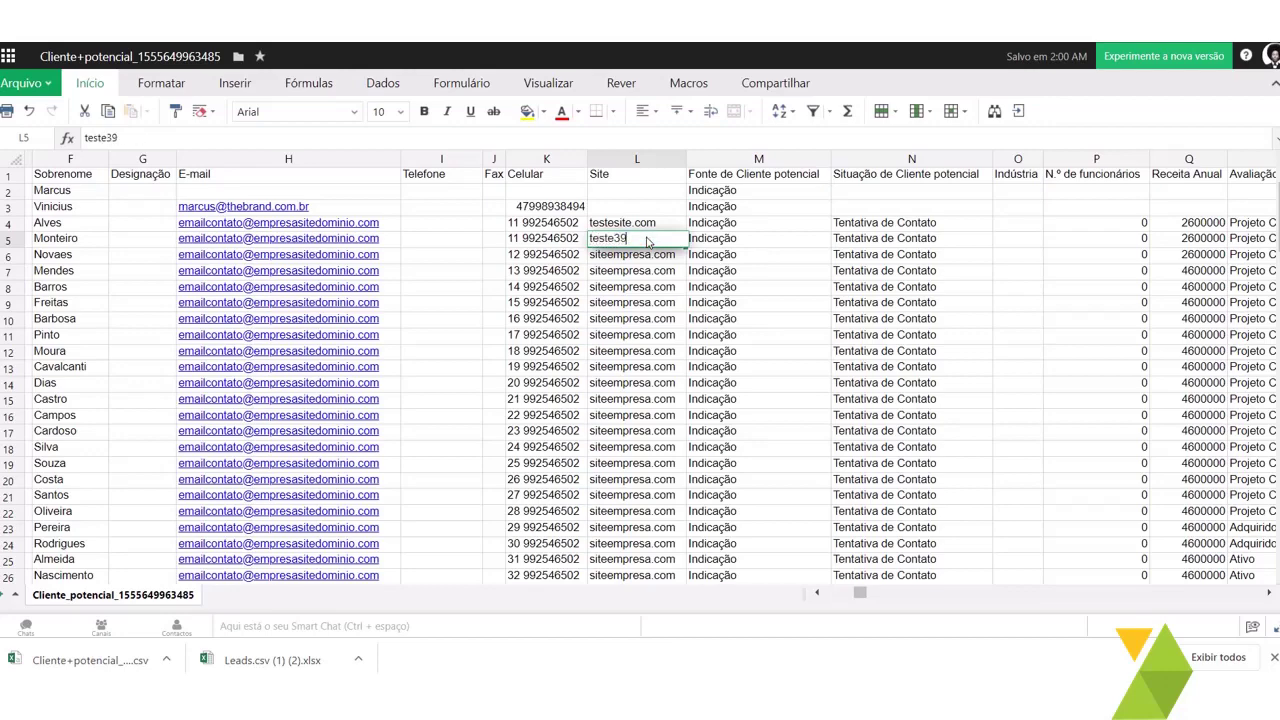
pyautogui.write('.com')
pyautogui.press('Tab')
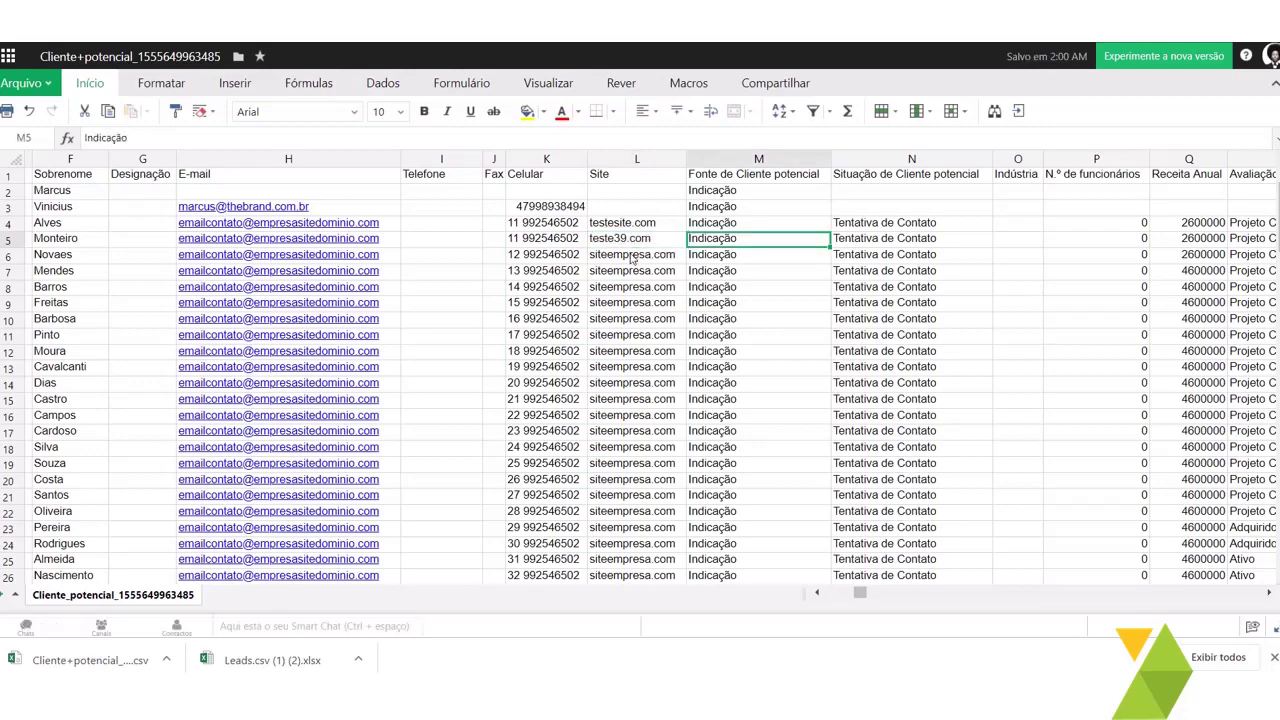
# - Export the edited leads spreadsheet as an MS Excel workbook (.xlsx)
pyautogui.press('Return')
pyautogui.moveTo(860, 593); pyautogui.dragTo(834, 593)
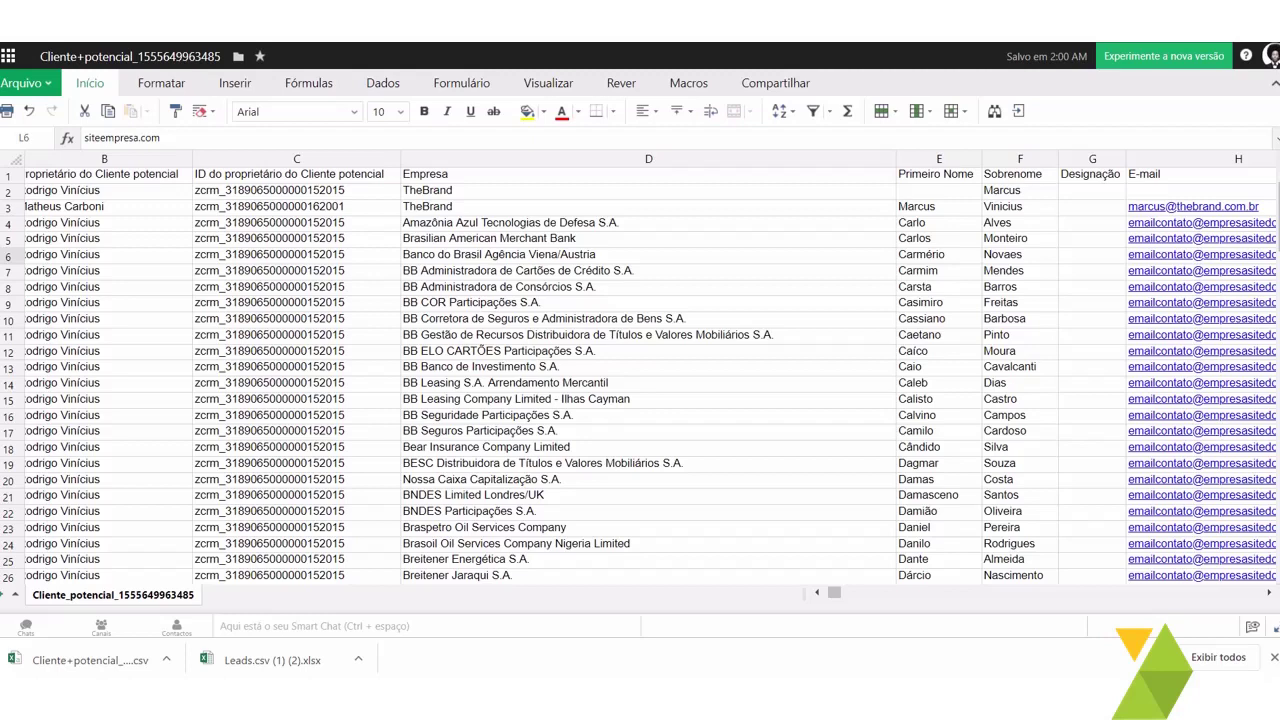
pyautogui.click(53, 88)
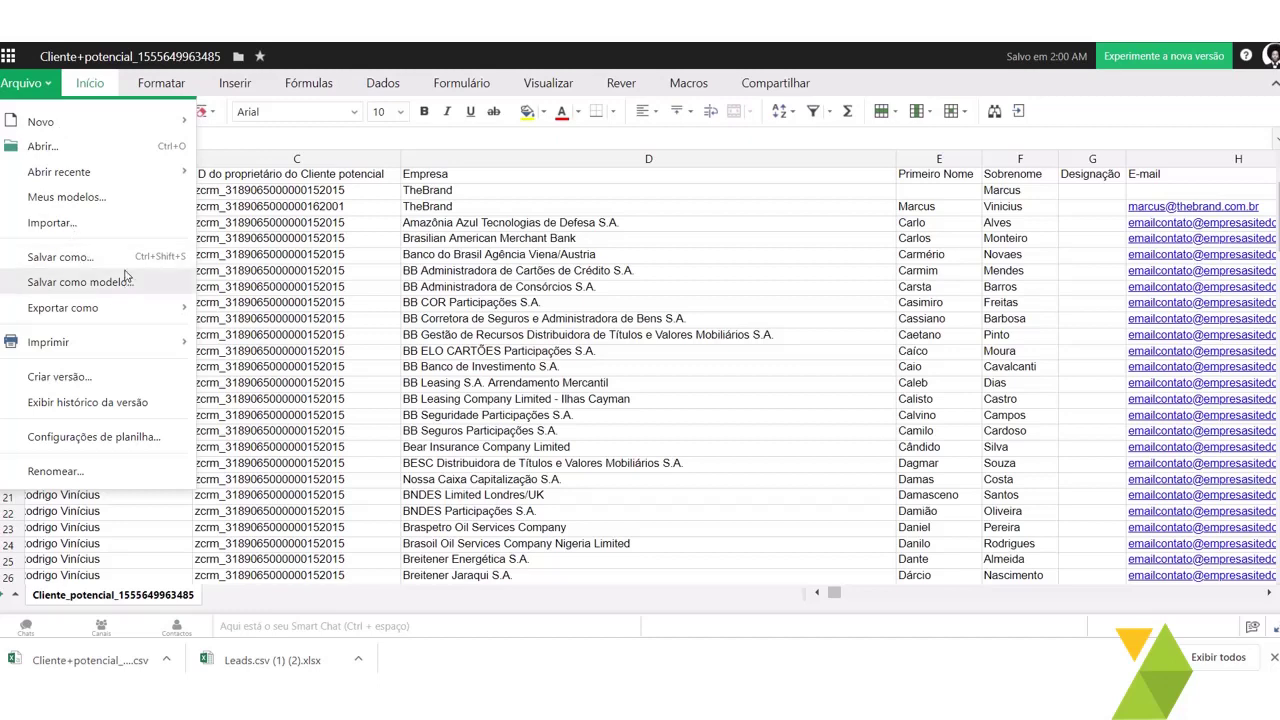
pyautogui.moveTo(135, 310)
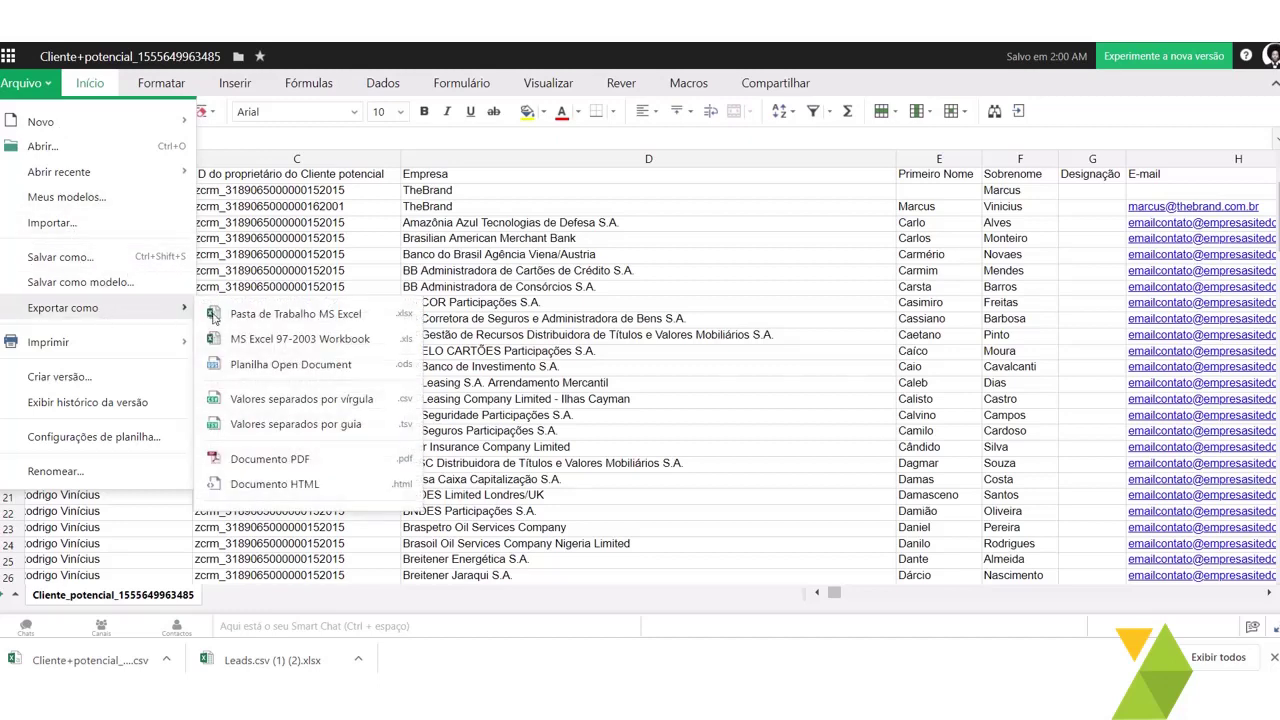
pyautogui.click(266, 314)
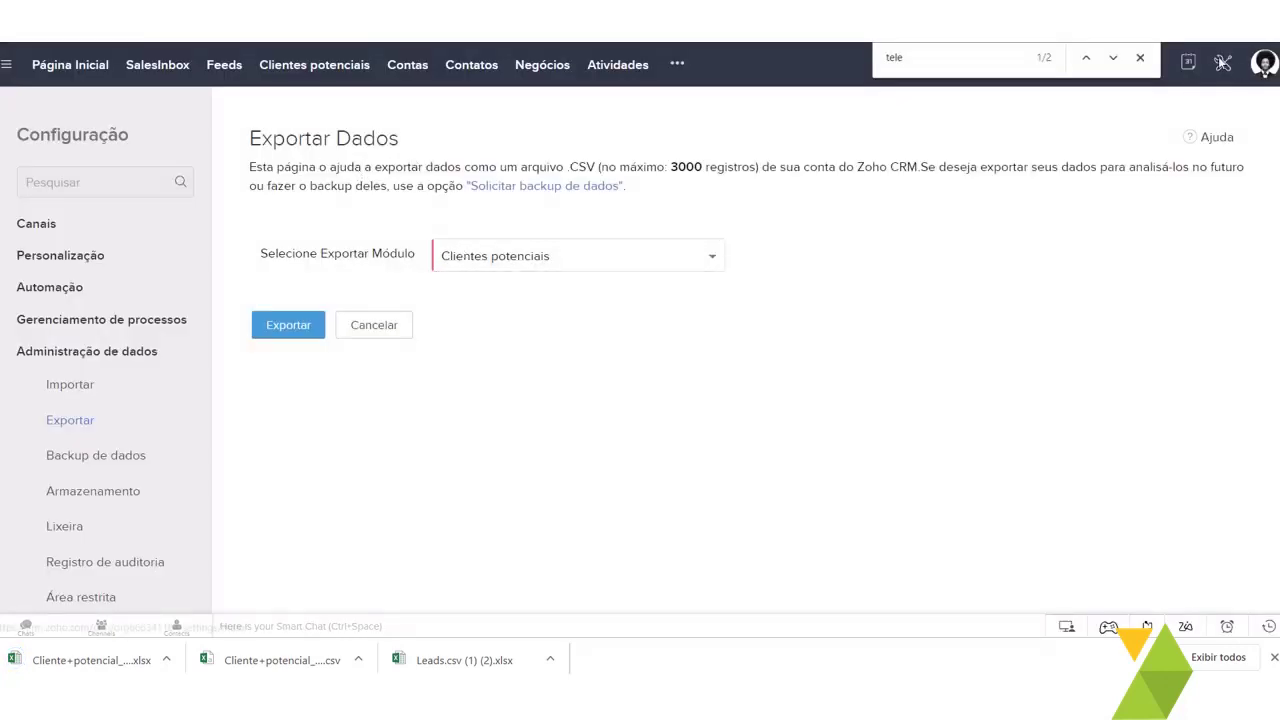
# - Start a Clientes potenciais import in the CRM, upload the exported Cliente+potencial .xlsx file, and continue to the import options
pyautogui.click(1222, 63)
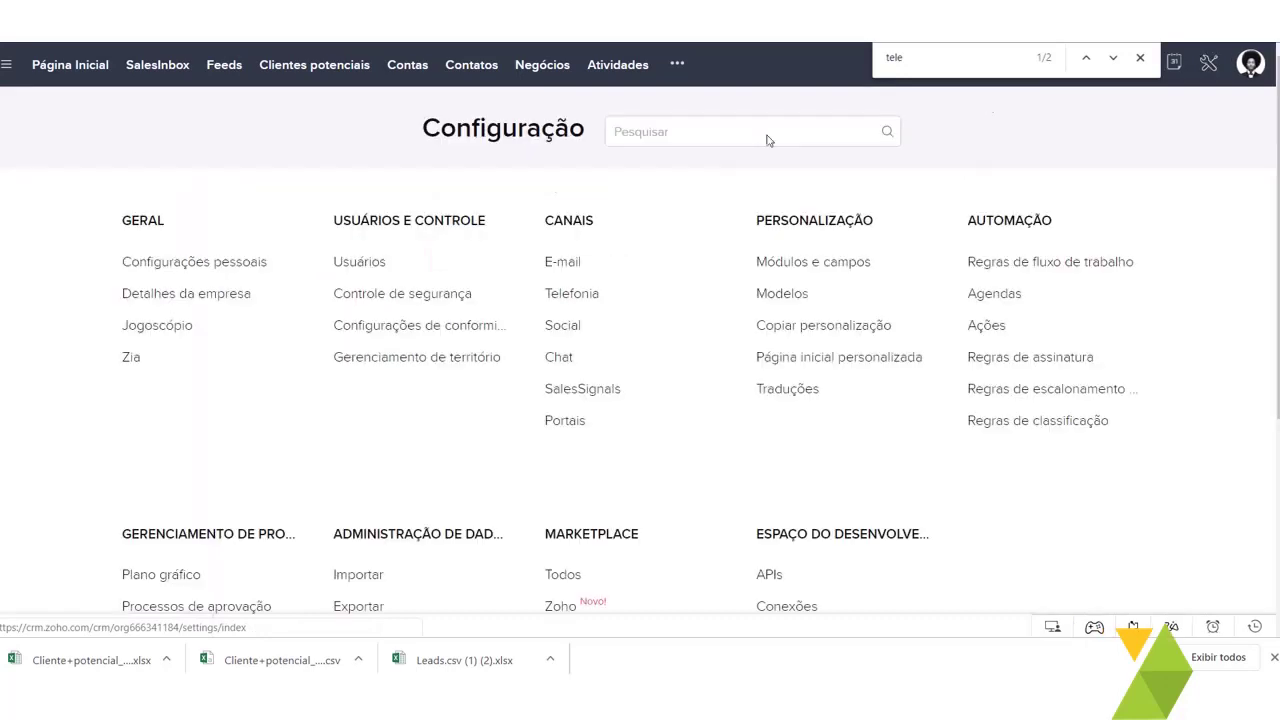
pyautogui.click(340, 66)
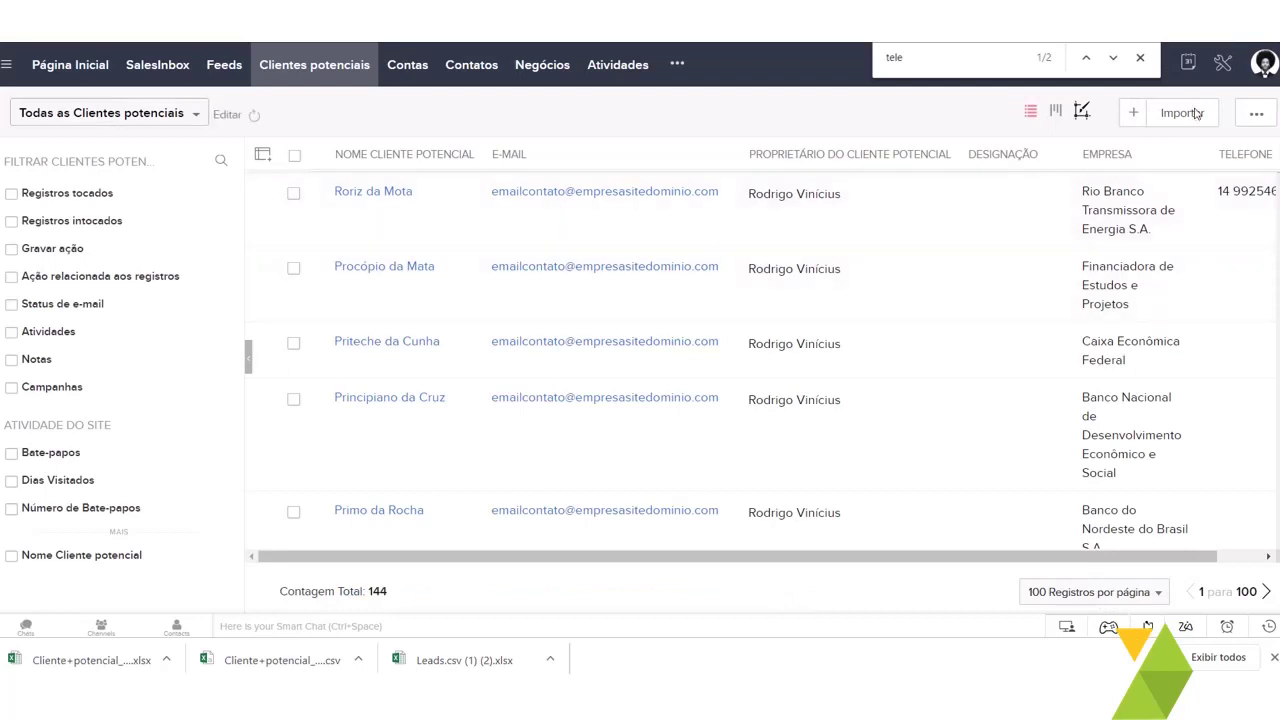
pyautogui.moveTo(1197, 113)
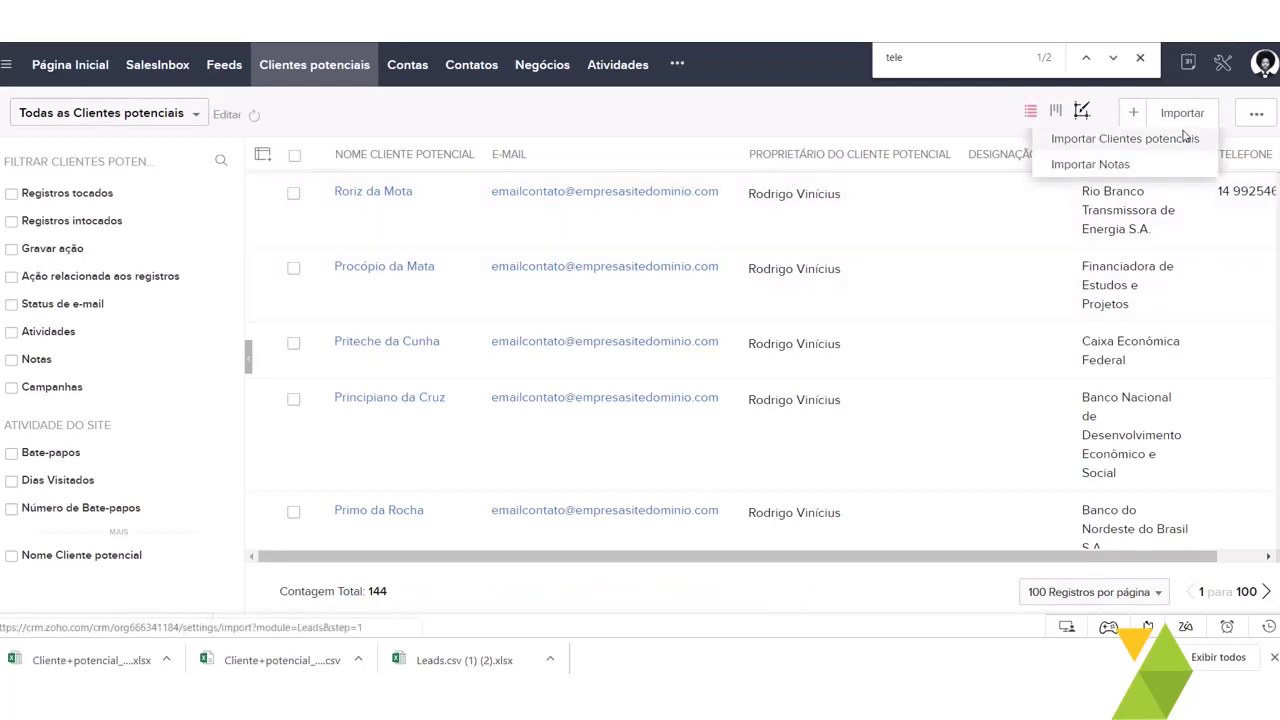
pyautogui.click(1185, 138)
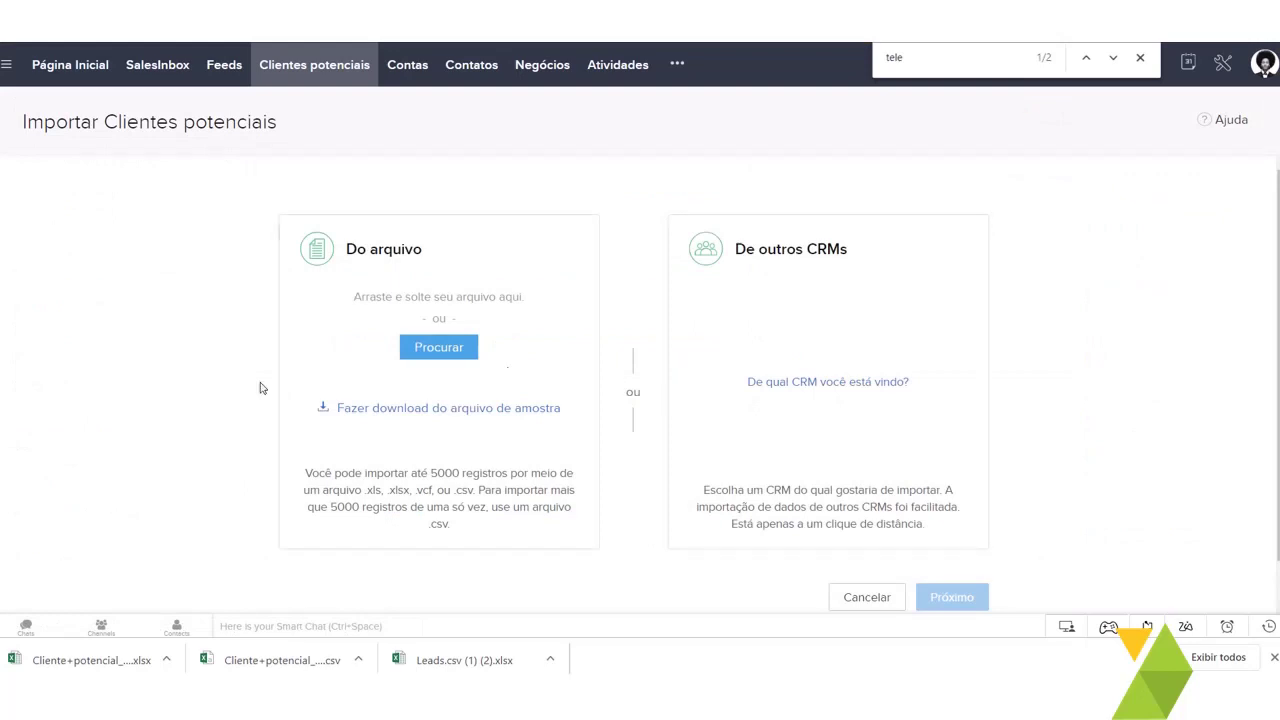
pyautogui.moveTo(100, 660); pyautogui.dragTo(521, 381)
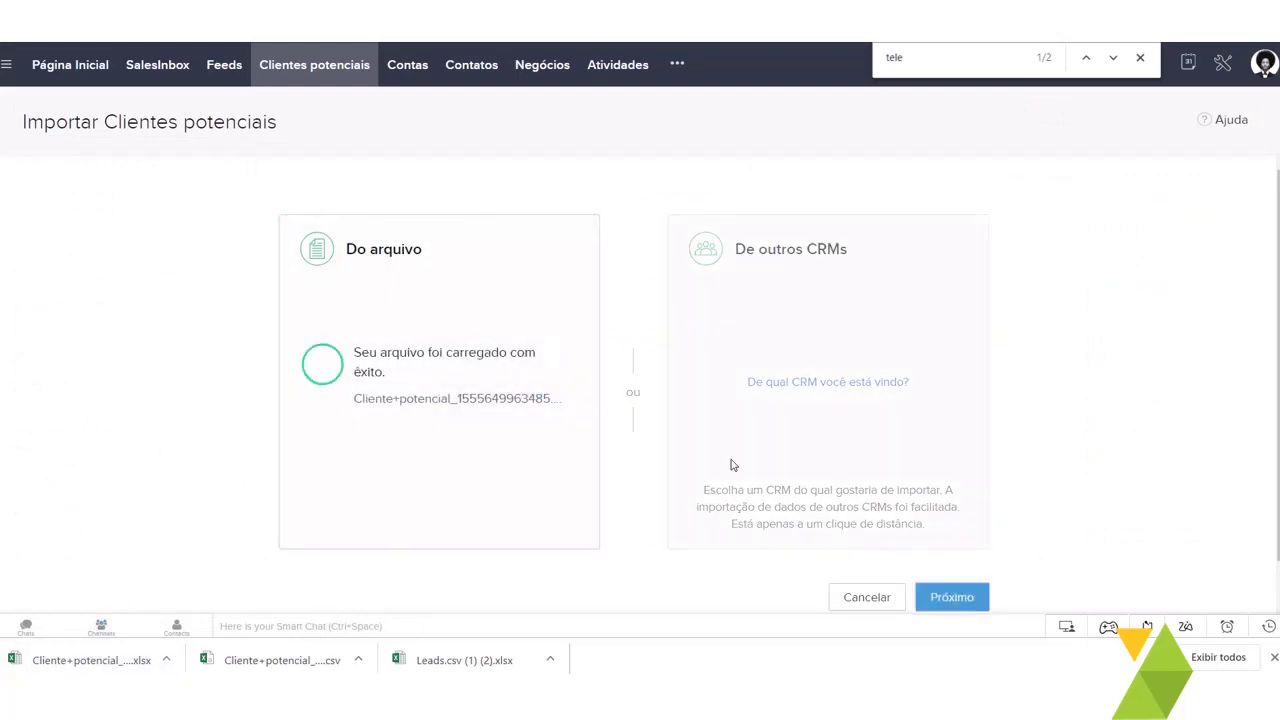
pyautogui.click(973, 598)
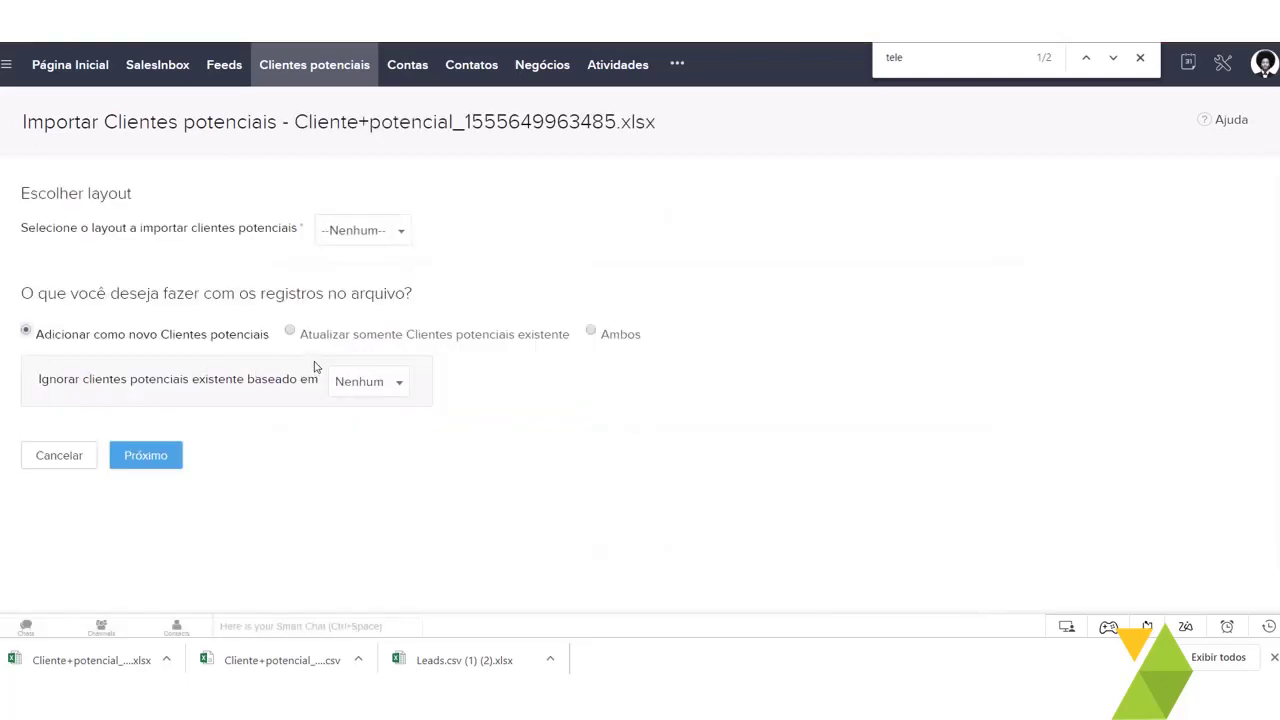
# - Set the import layout to Standard and choose to update only existing Clientes potenciais
pyautogui.click(399, 230)
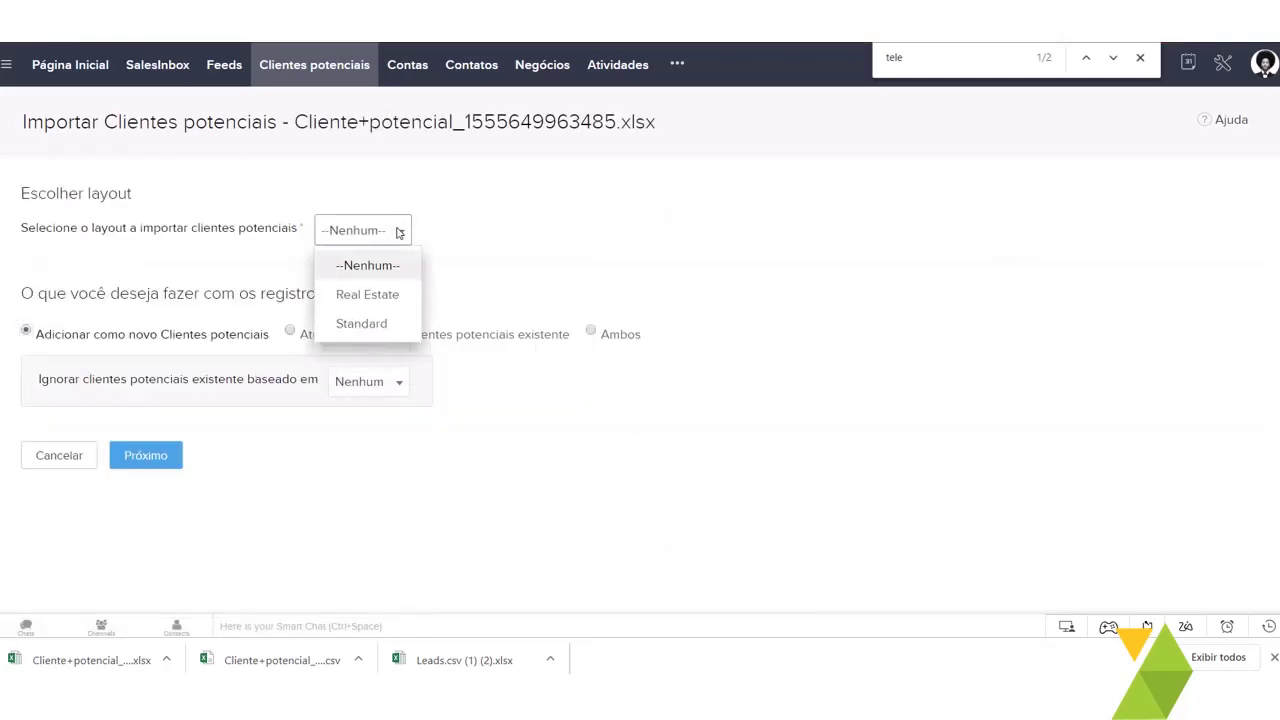
pyautogui.click(362, 323)
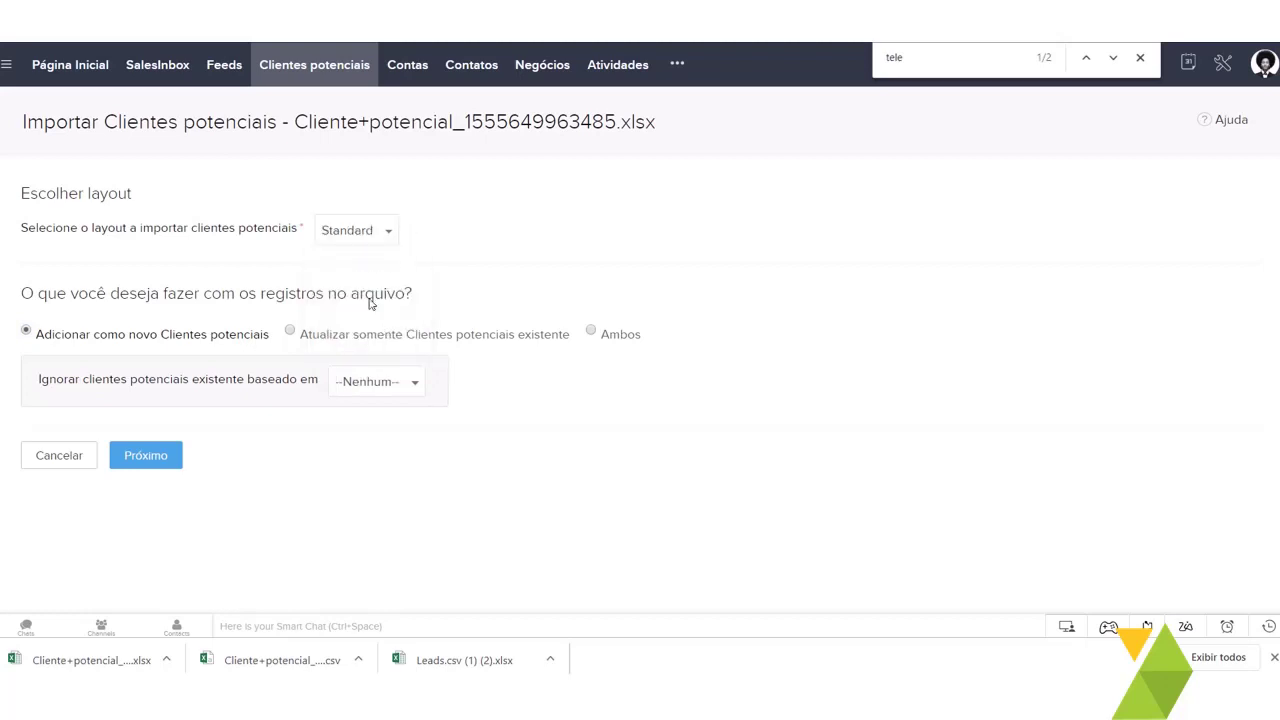
pyautogui.click(289, 331)
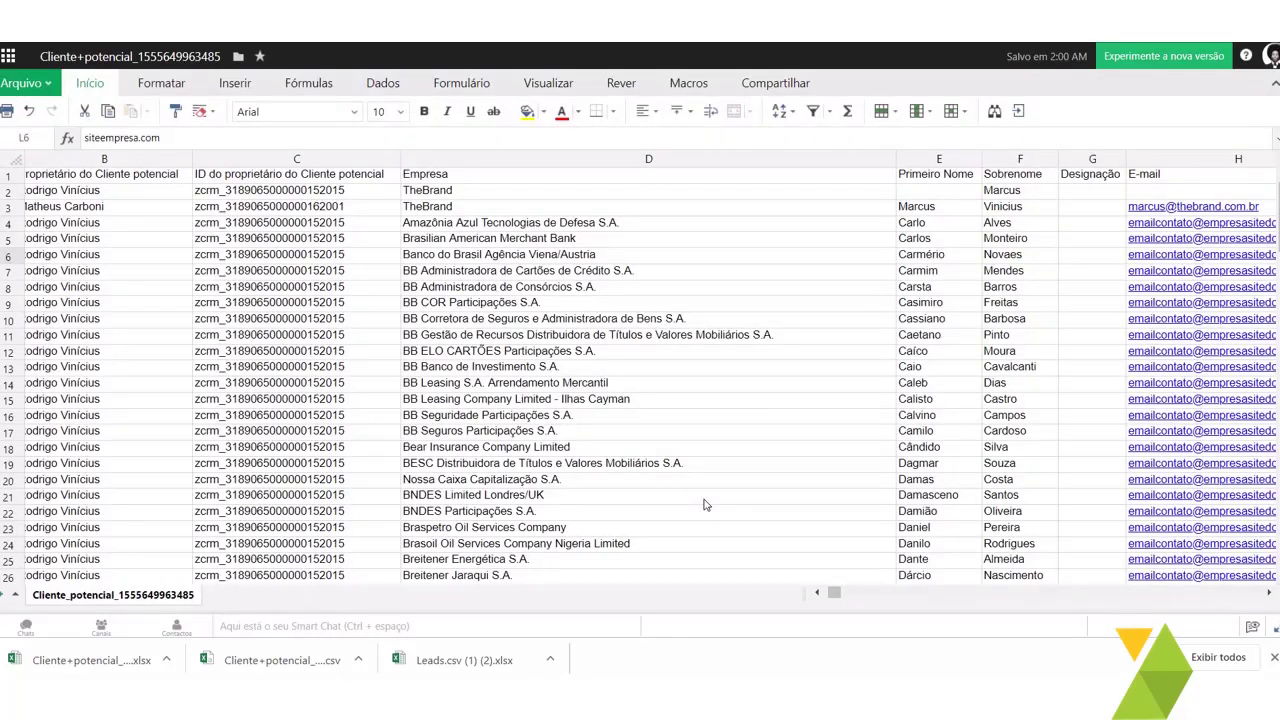
# - Check the lead ID and E-mail columns in the spreadsheet, and choose the import's field for finding existing leads
pyautogui.click(704, 505)
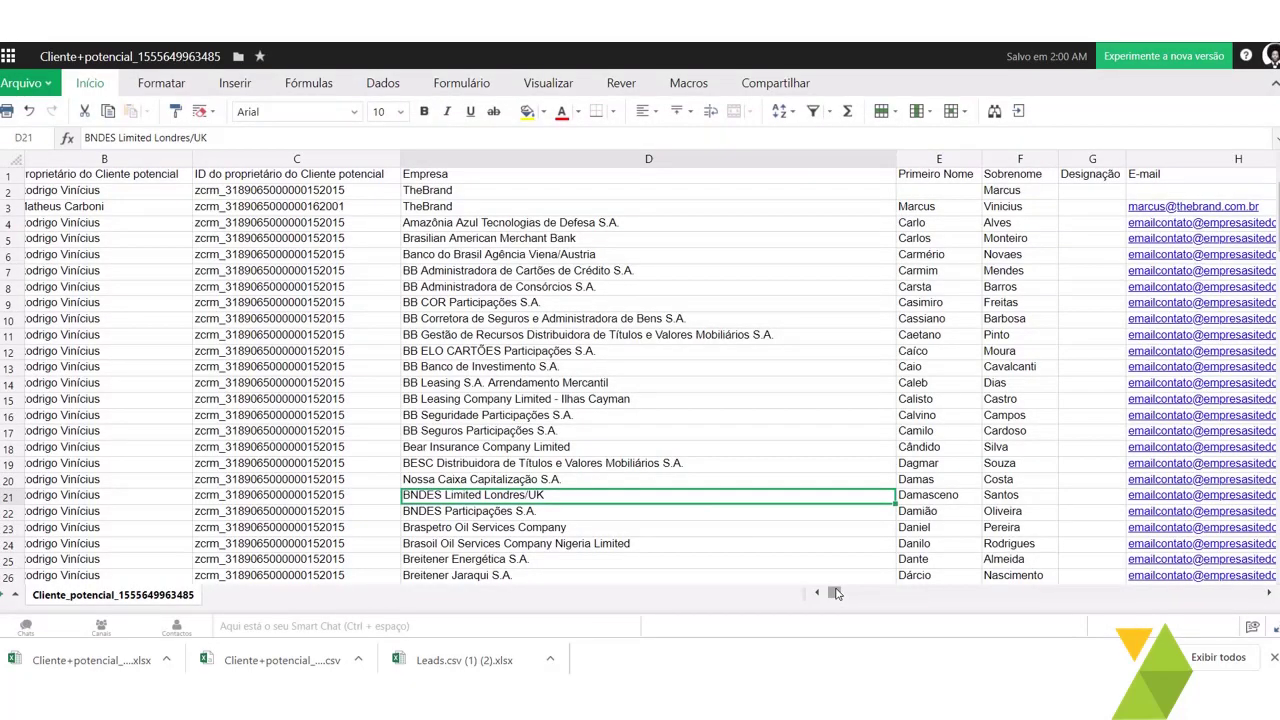
pyautogui.click(800, 593)
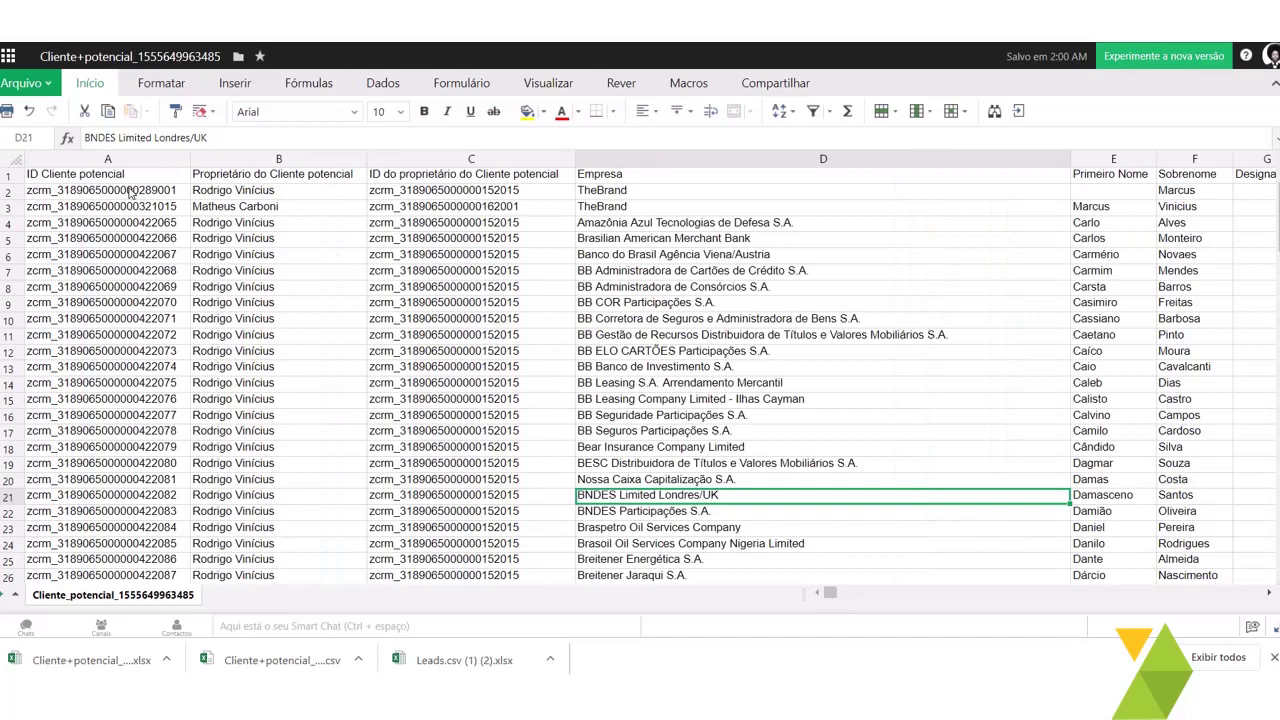
pyautogui.moveTo(132, 192); pyautogui.dragTo(101, 485)
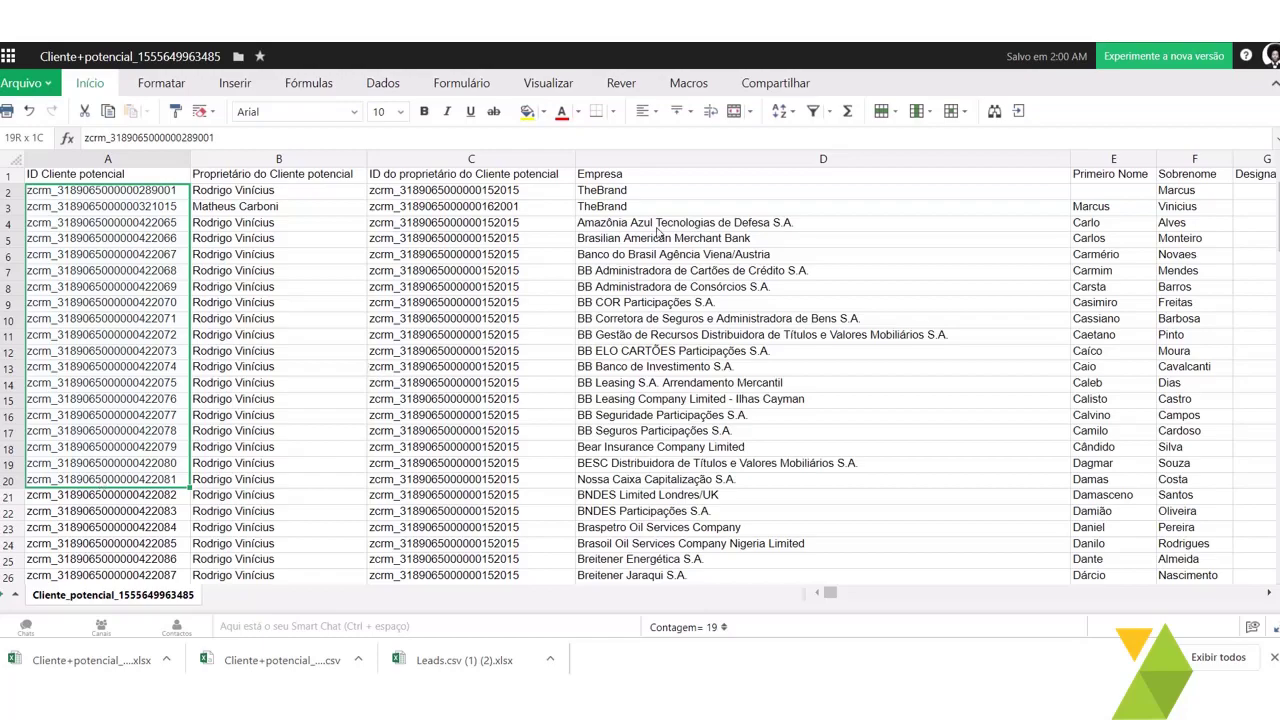
pyautogui.moveTo(828, 594); pyautogui.dragTo(740, 578)
pyautogui.moveTo(833, 591); pyautogui.dragTo(848, 591)
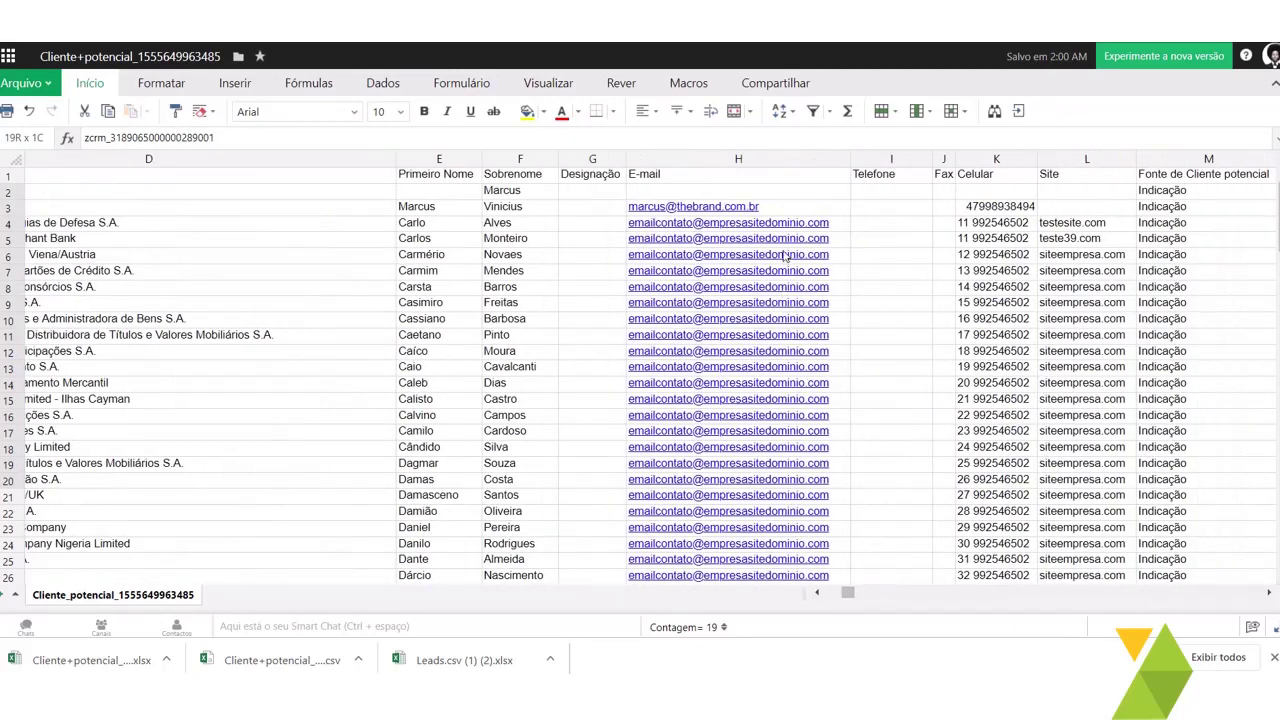
pyautogui.moveTo(781, 497); pyautogui.dragTo(740, 238)
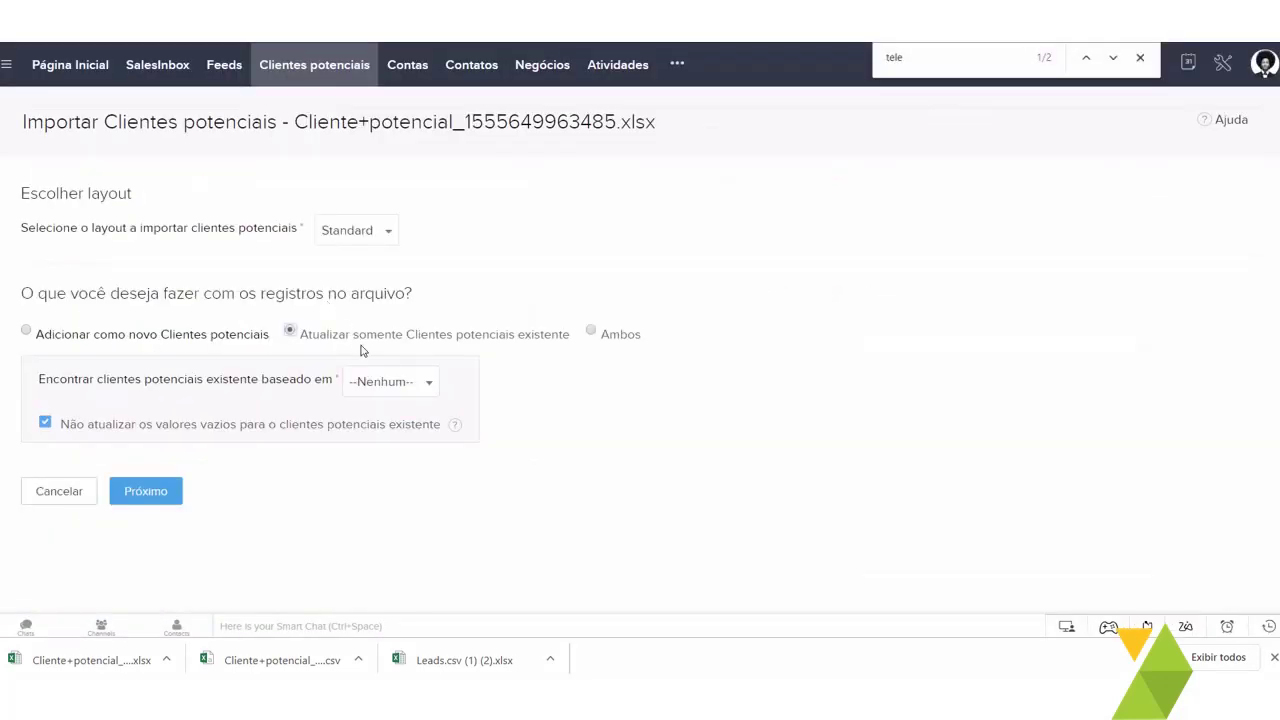
pyautogui.click(372, 378)
pyautogui.click(385, 445)
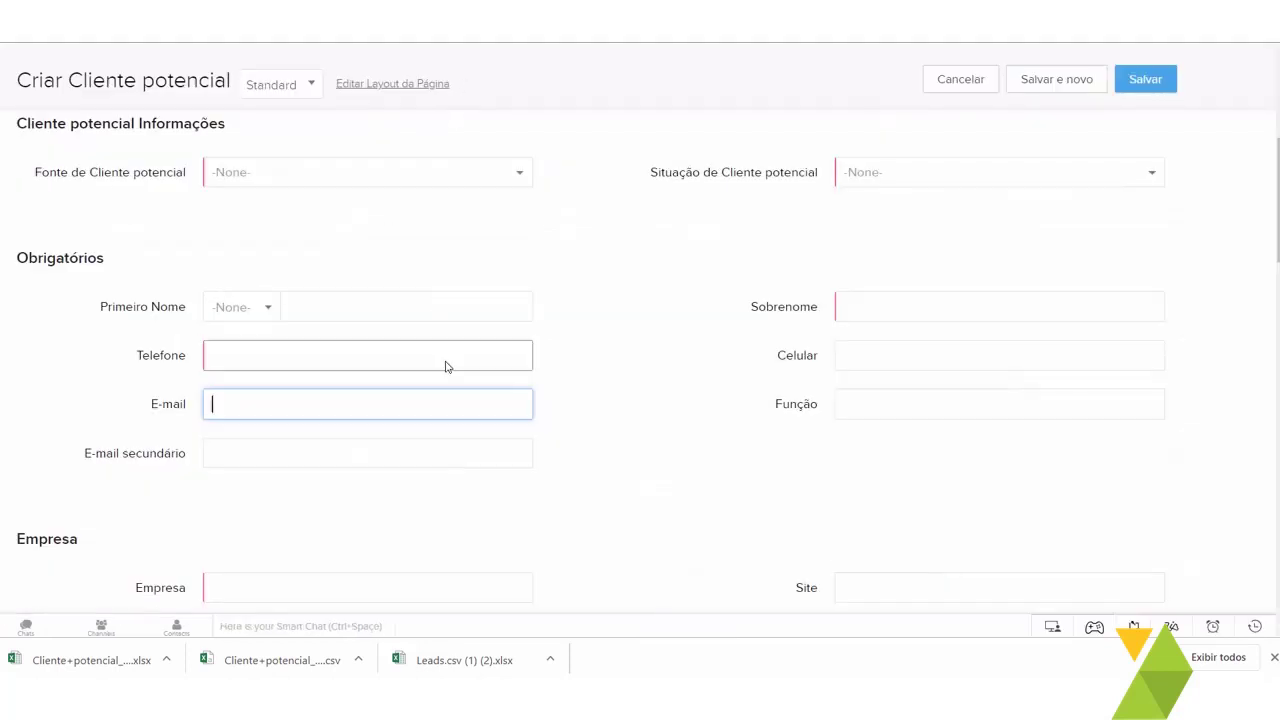
# - Return from the lead creation form to the leads list, and examine the Site field of the Caixa Econômica Federal lead
pyautogui.scroll(4, 446, 366)
pyautogui.scroll(1, 320, 330)
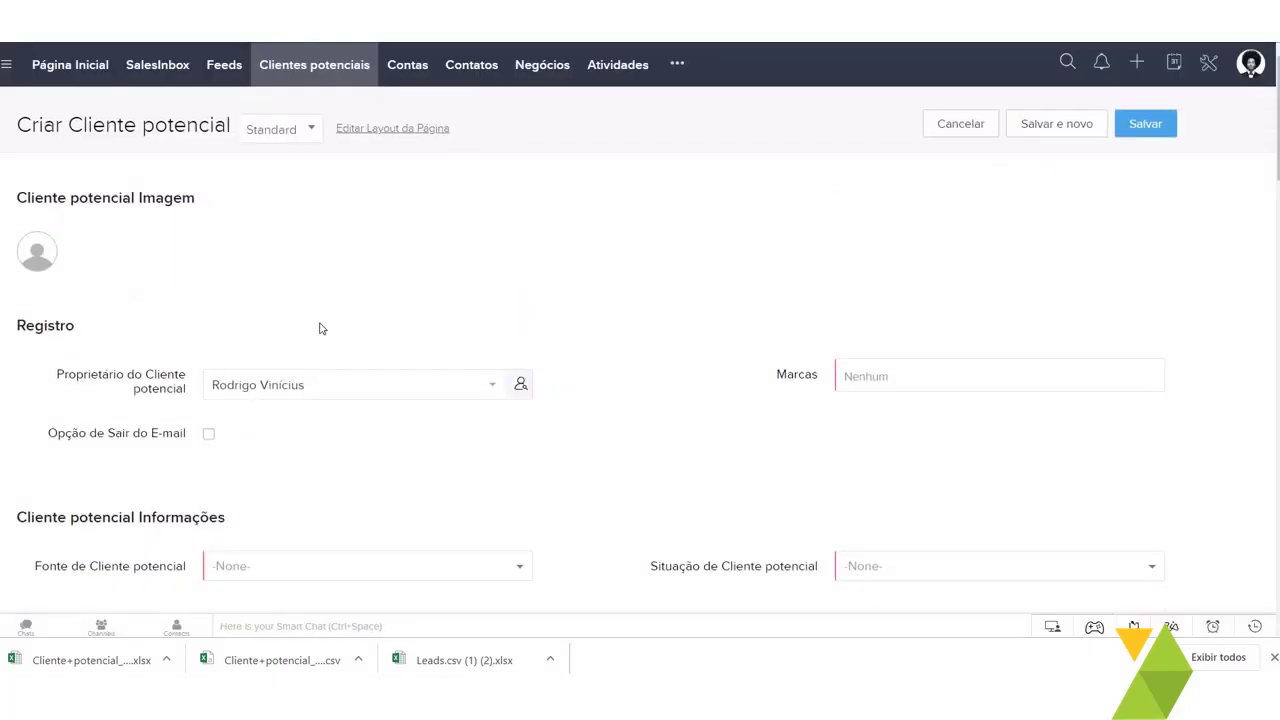
pyautogui.click(345, 62)
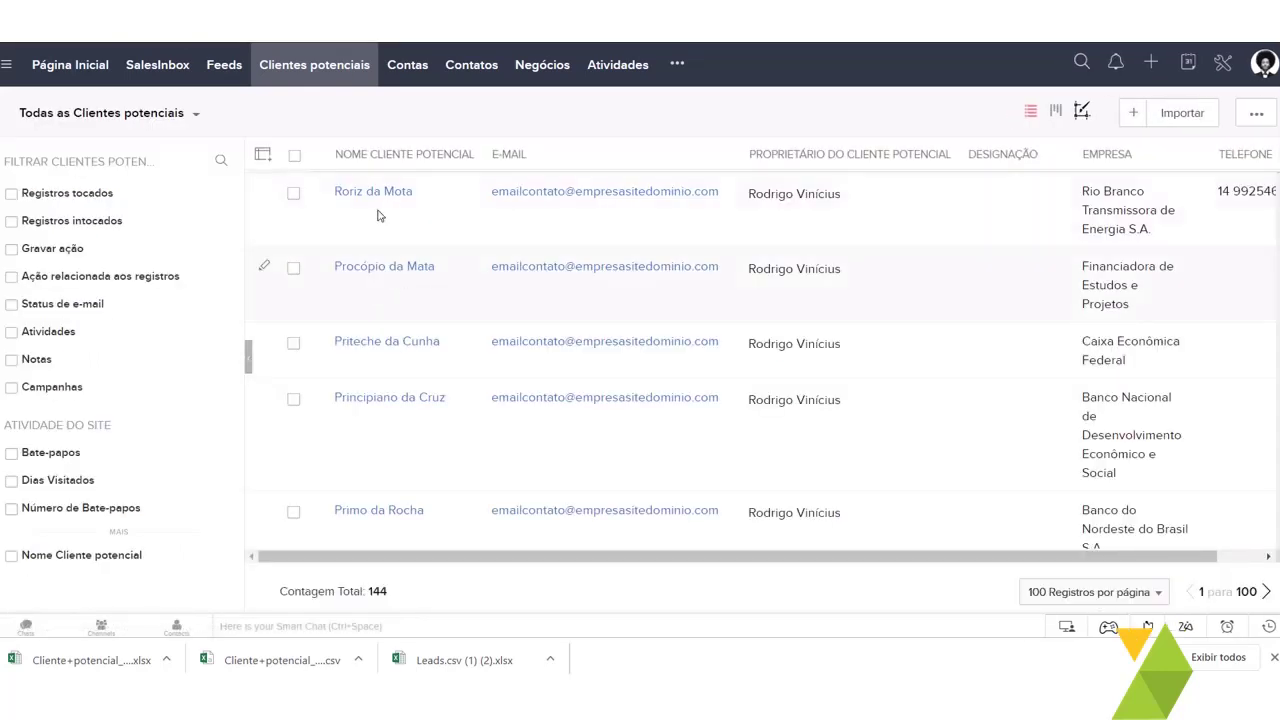
pyautogui.click(407, 345)
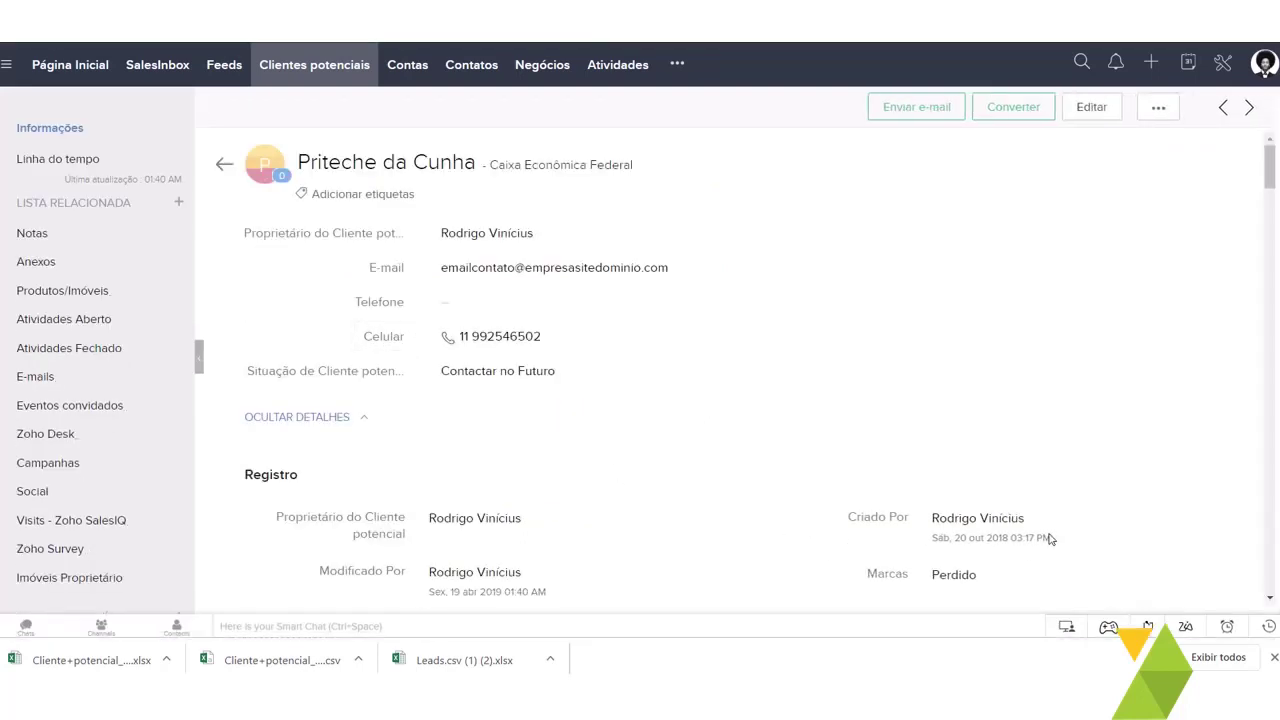
pyautogui.scroll(-5, 1050, 539)
pyautogui.scroll(-1, 1050, 539)
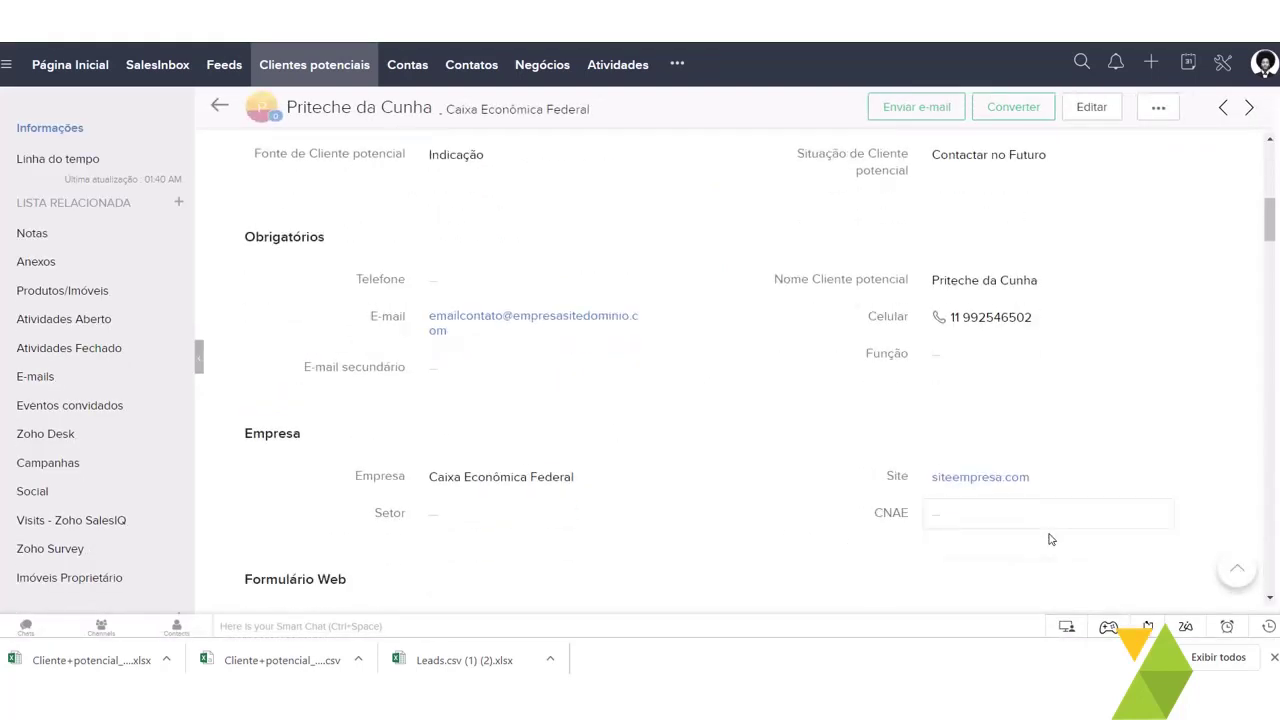
pyautogui.click(956, 482)
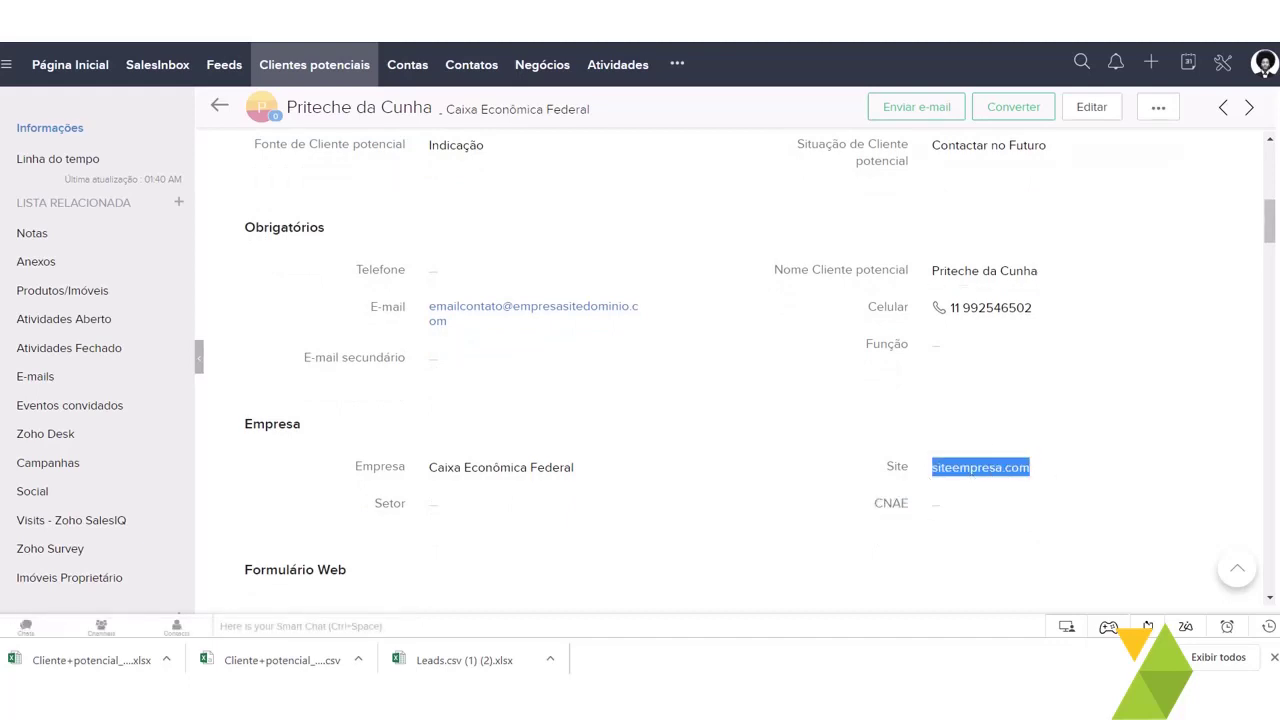
# - Clear the e-mail in cell H12 of the leads spreadsheet, on the BB ELO CARTÕES Participações S.A. row
pyautogui.hotkey('ctrl', 'Tab')
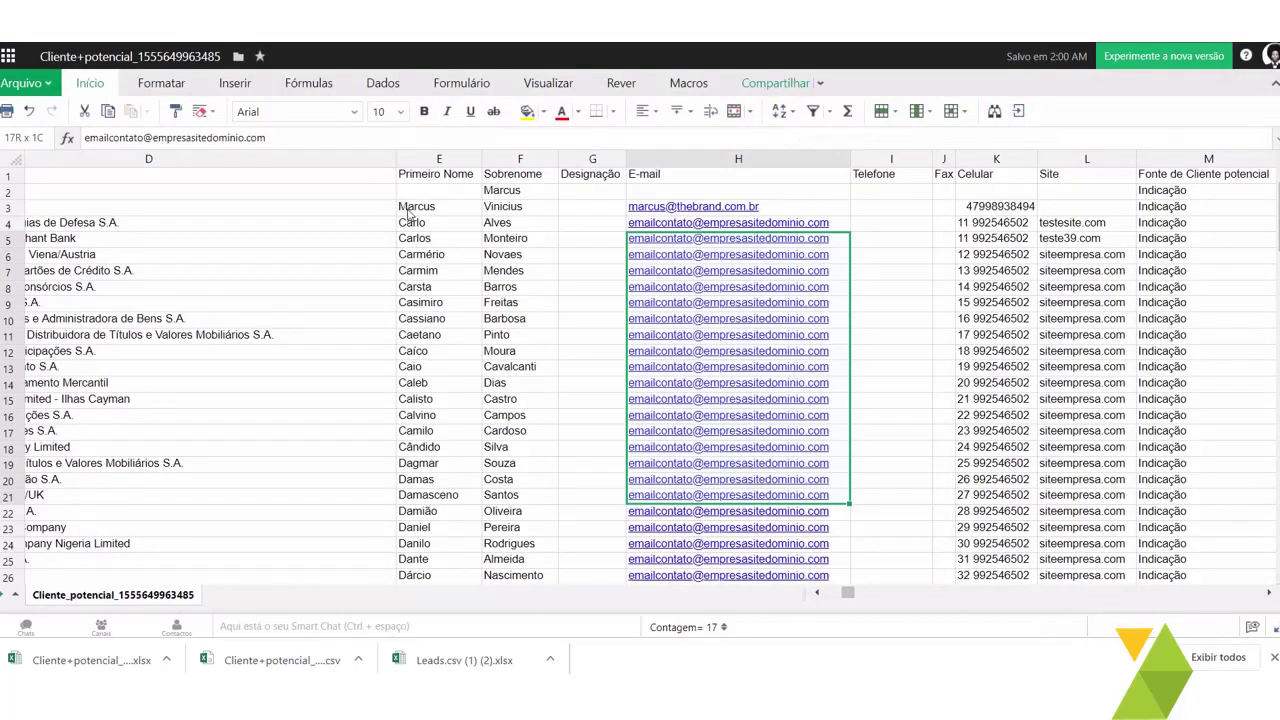
pyautogui.moveTo(848, 593); pyautogui.dragTo(838, 596)
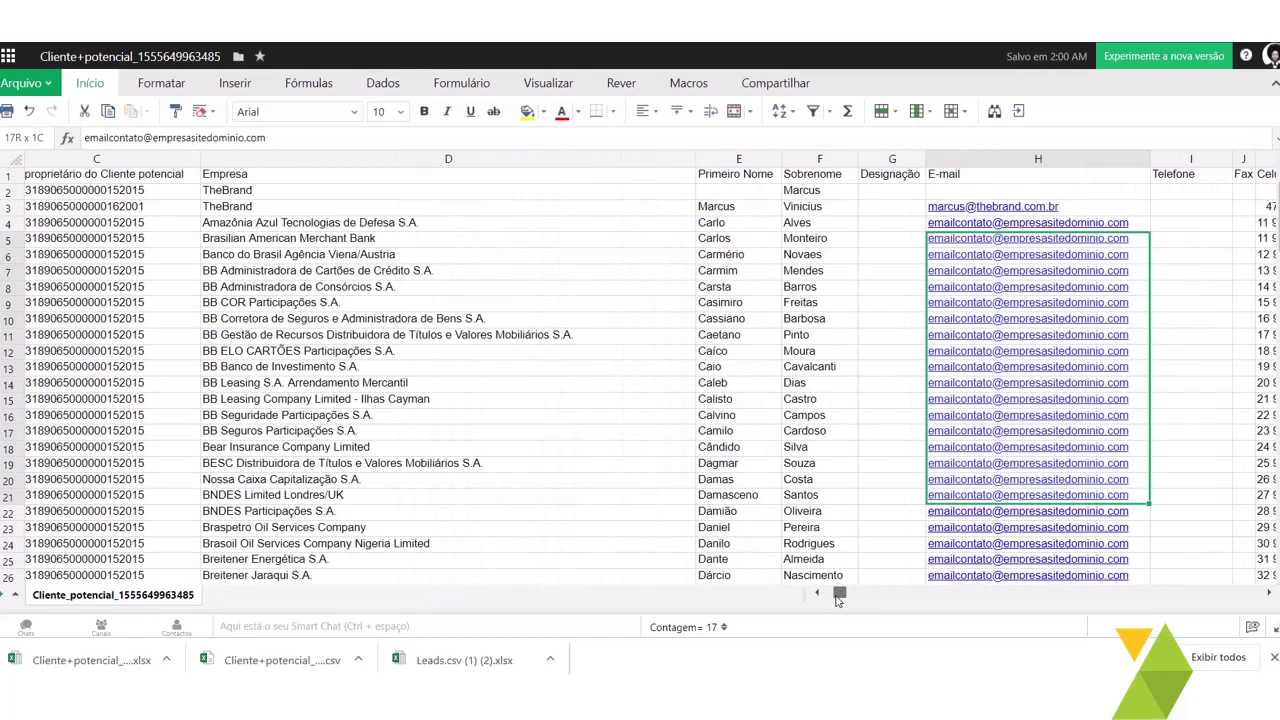
pyautogui.click(262, 372)
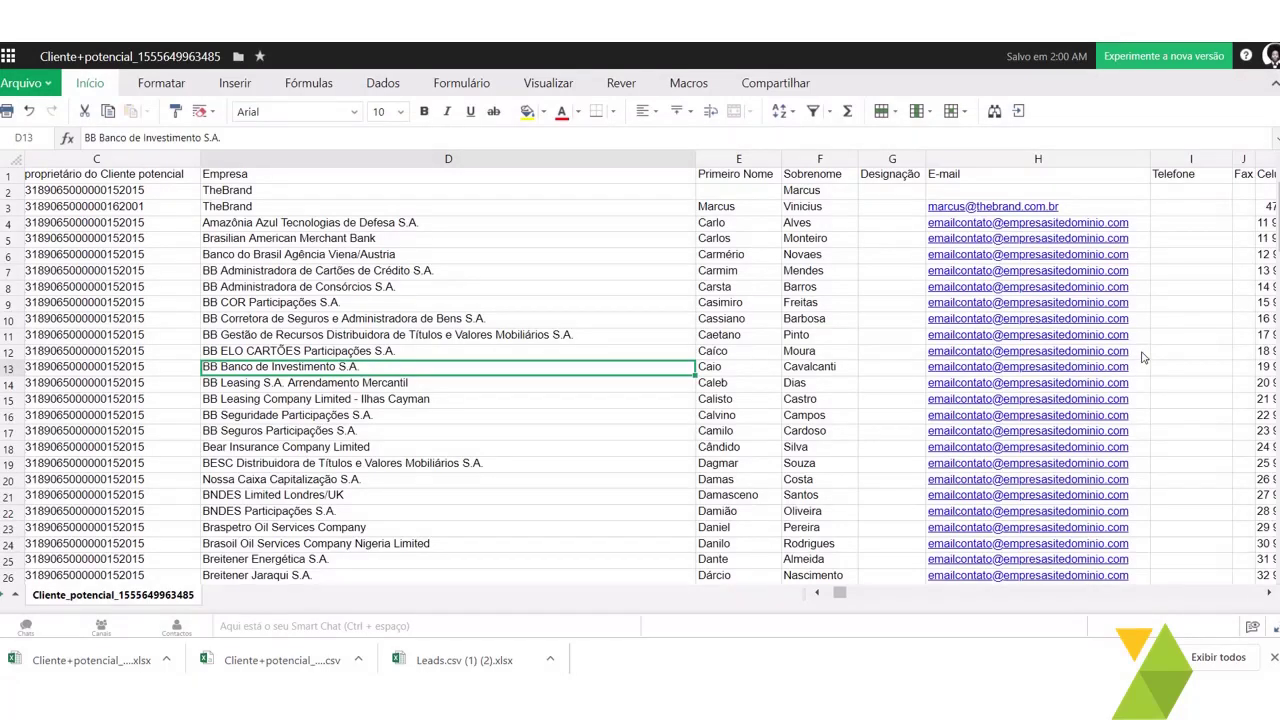
pyautogui.click(1143, 354)
pyautogui.press('Delete')
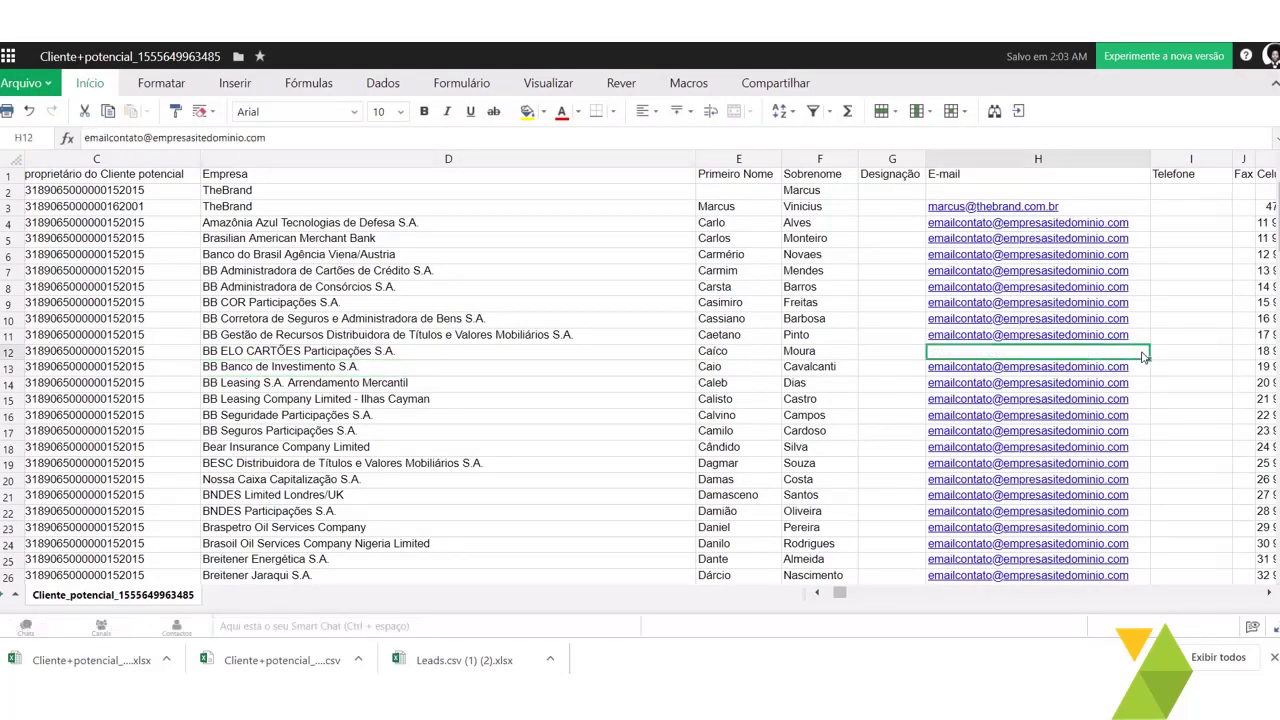
pyautogui.doubleClick(996, 358)
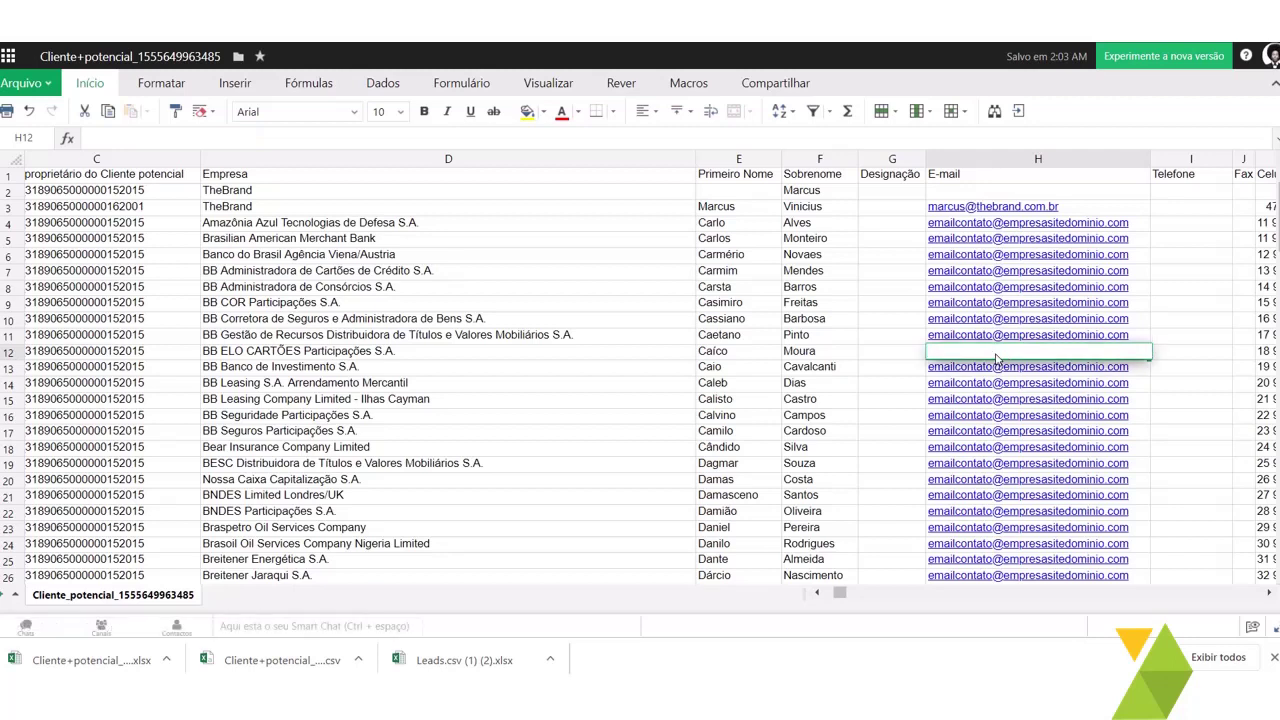
pyautogui.click(880, 352)
pyautogui.click(969, 352)
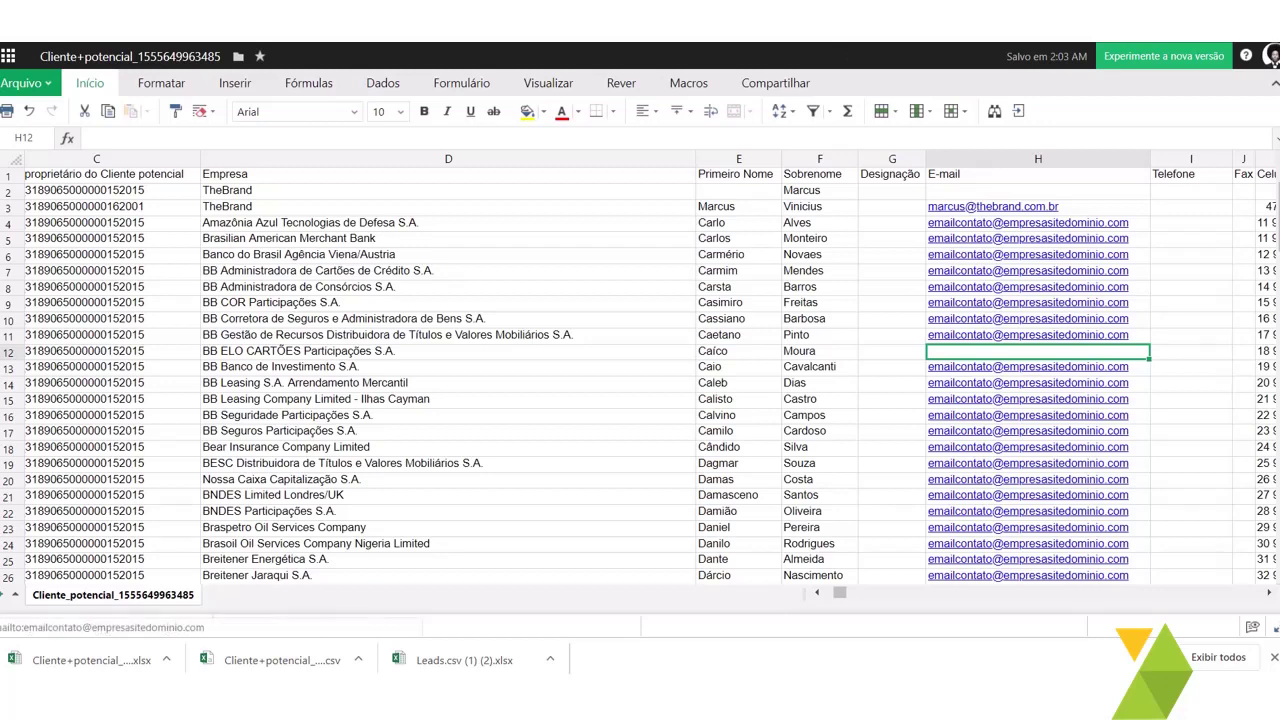
# - Try clearing the Site value in the Caixa Econômica Federal lead, undo the deletion, and return to the spreadsheet
pyautogui.hotkey('ctrl', 'Tab')
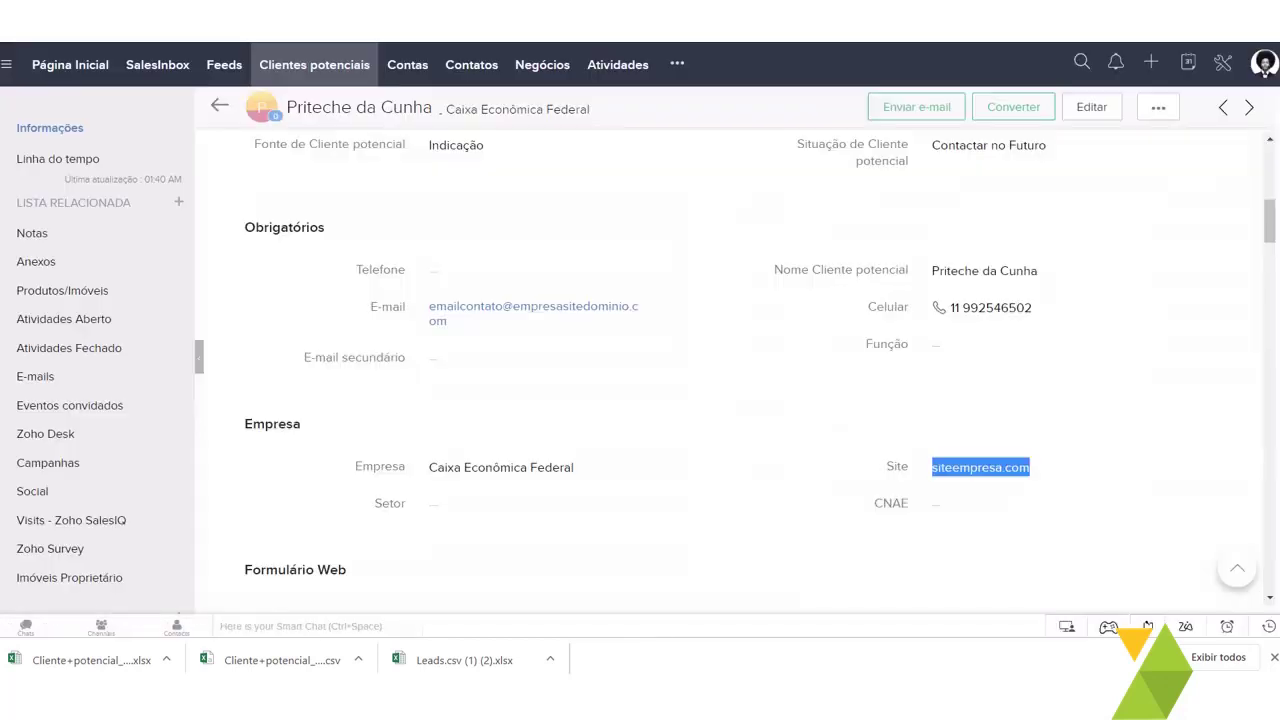
pyautogui.click(1057, 473)
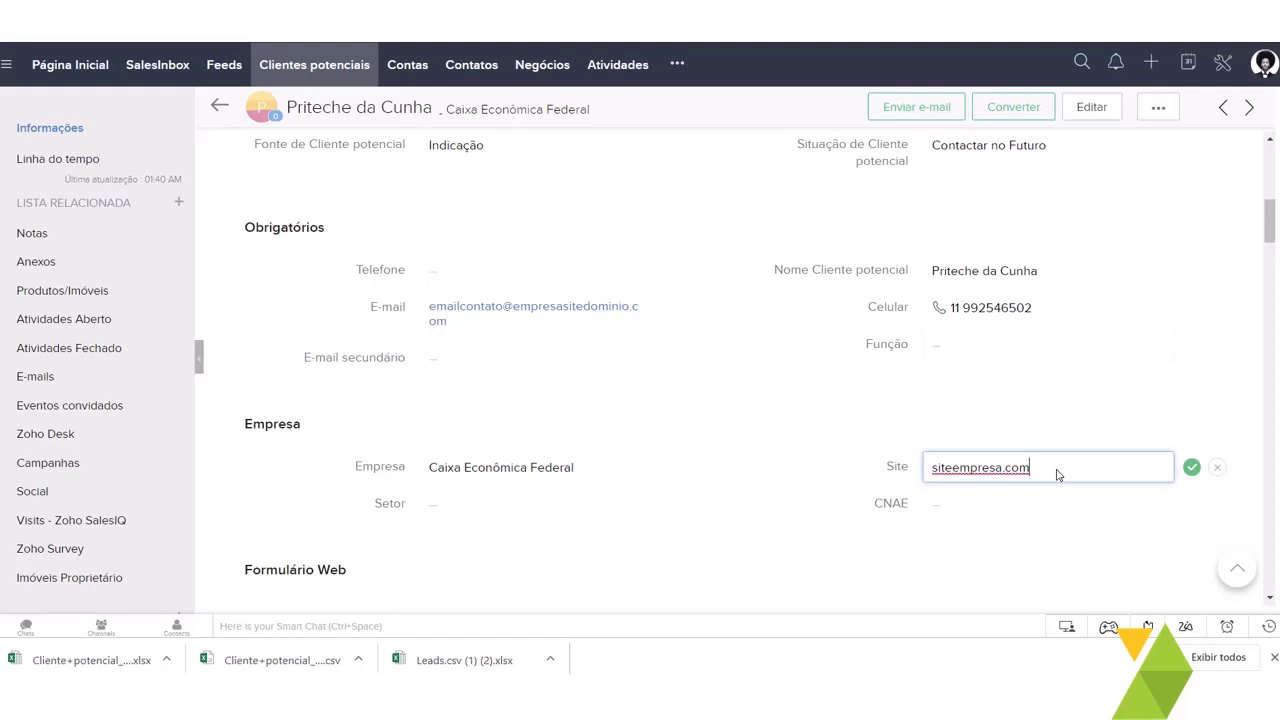
pyautogui.hotkey('ctrl', 'a')
pyautogui.press('BackSpace')
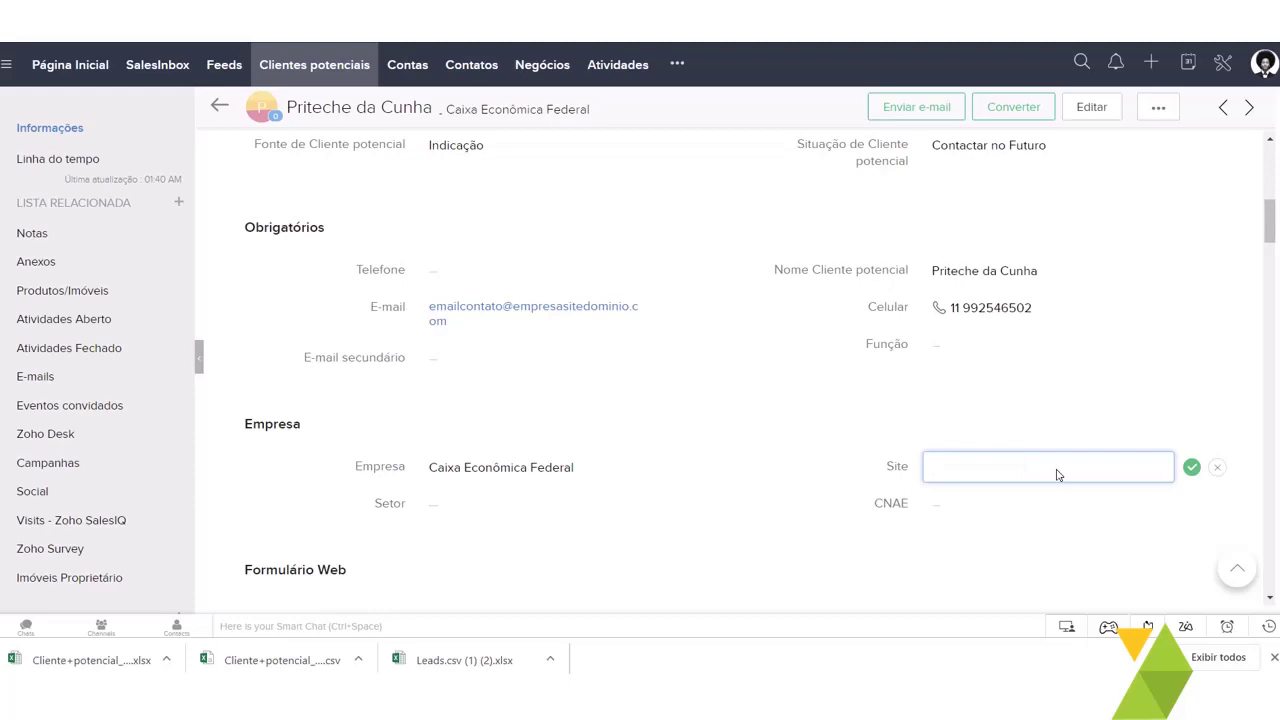
pyautogui.hotkey('ctrl', 'z')
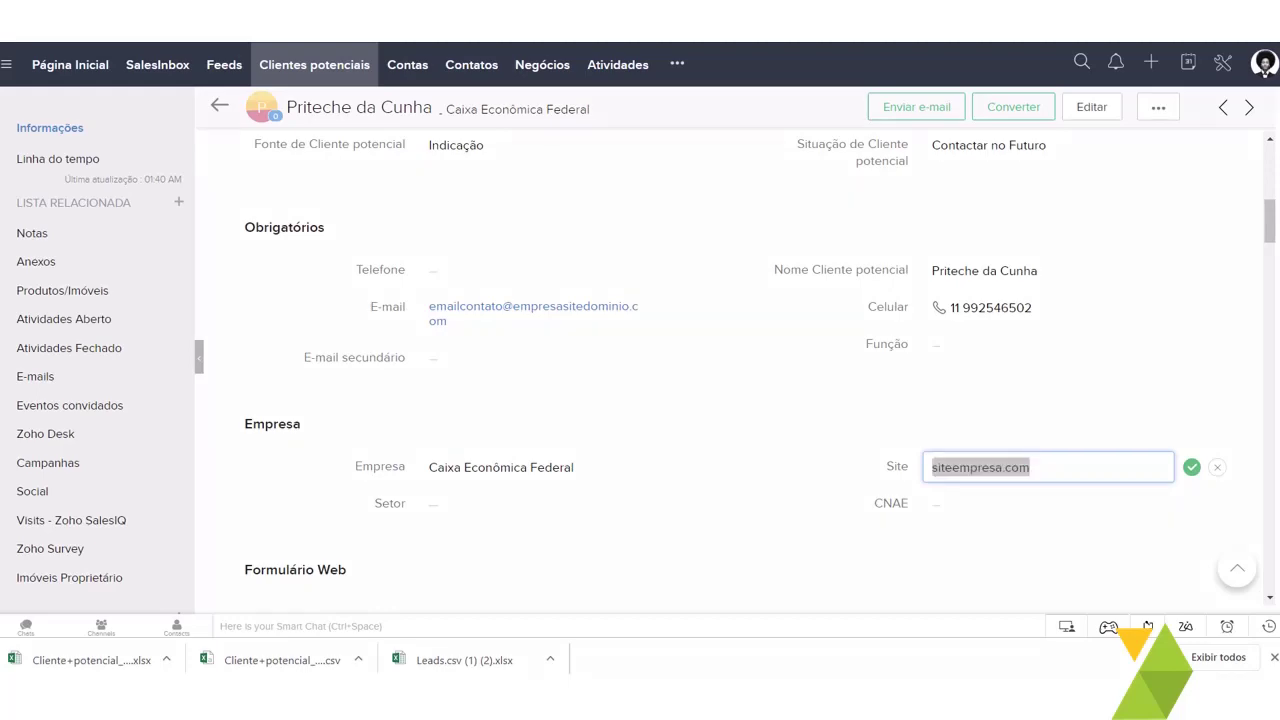
pyautogui.hotkey('ctrl', 'Tab')
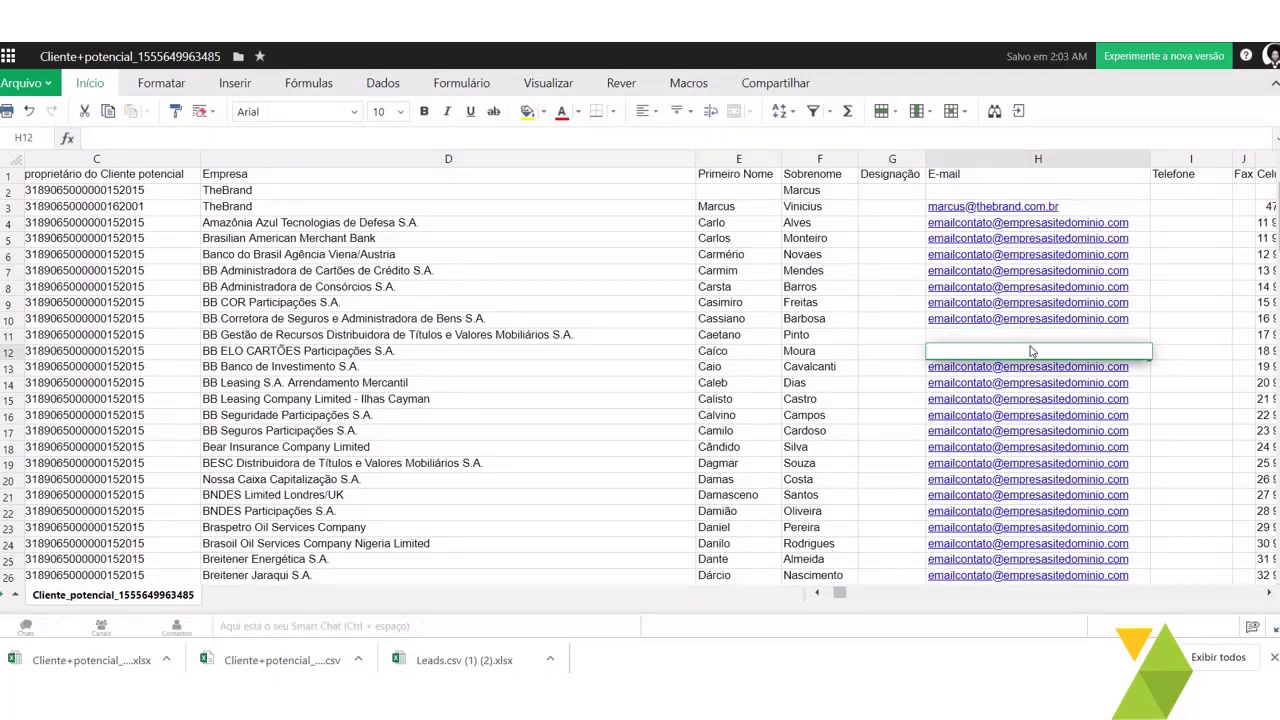
# - Check the e-mail cell H11 in the leads spreadsheet, and return to the Site field of the Caixa Econômica Federal lead
pyautogui.moveTo(1009, 343); pyautogui.dragTo(1009, 339)
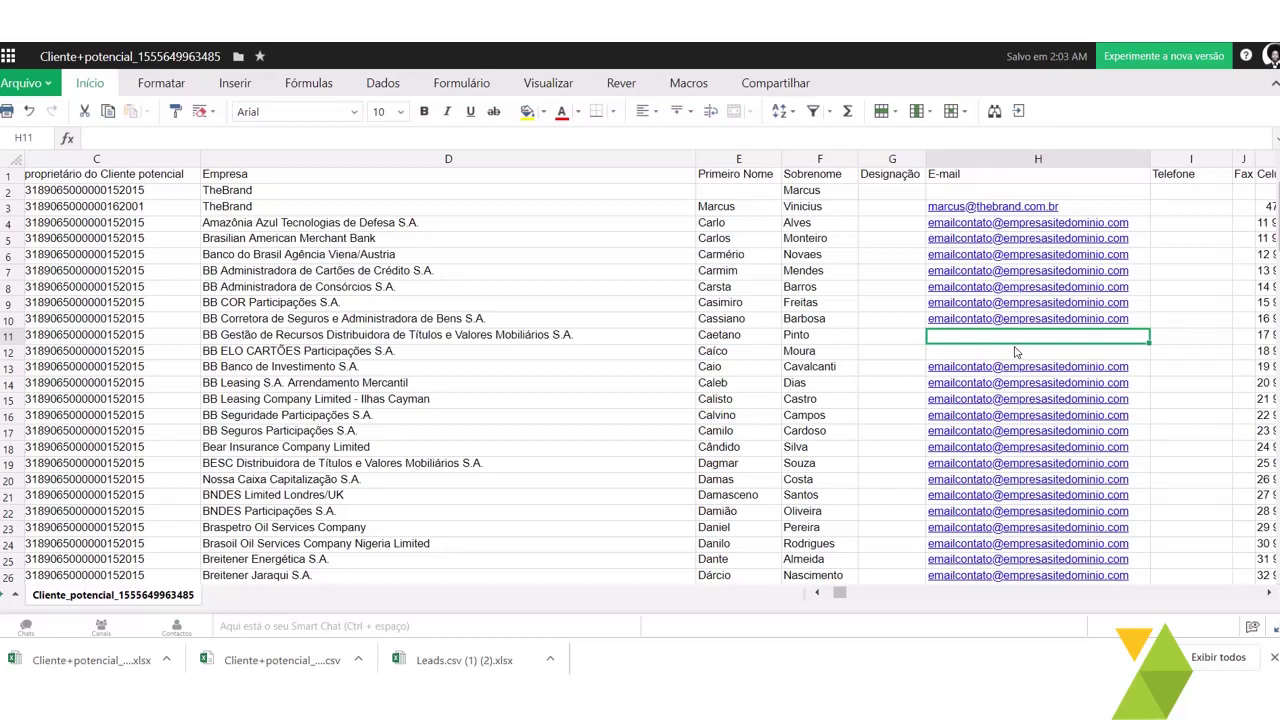
pyautogui.hotkey('ctrl', 'Tab')
pyautogui.hotkey('ctrl', 'Tab')
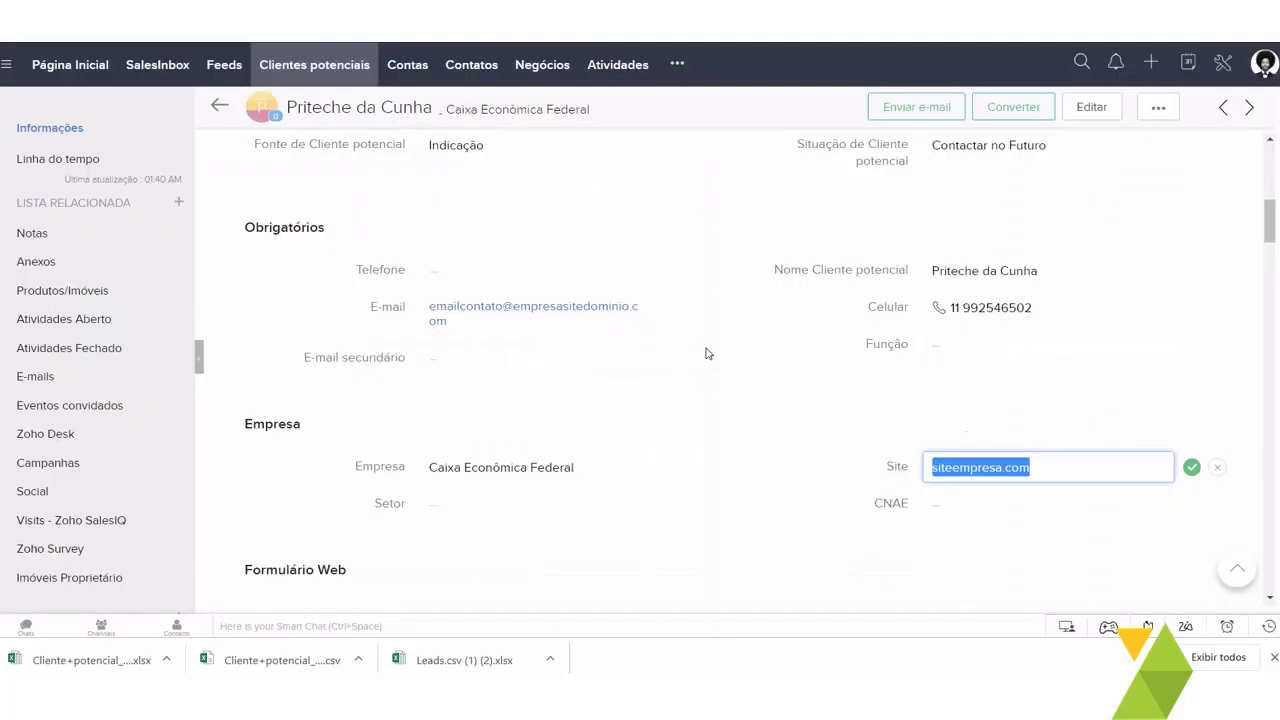
pyautogui.tripleClick(1085, 466)
pyautogui.press('End')
# - Advance the lead import to field mapping, map the ID Cliente potencial column to the ID Cliente potencial field, and continue without mapping the rest
pyautogui.hotkey('ctrl', 'Tab')
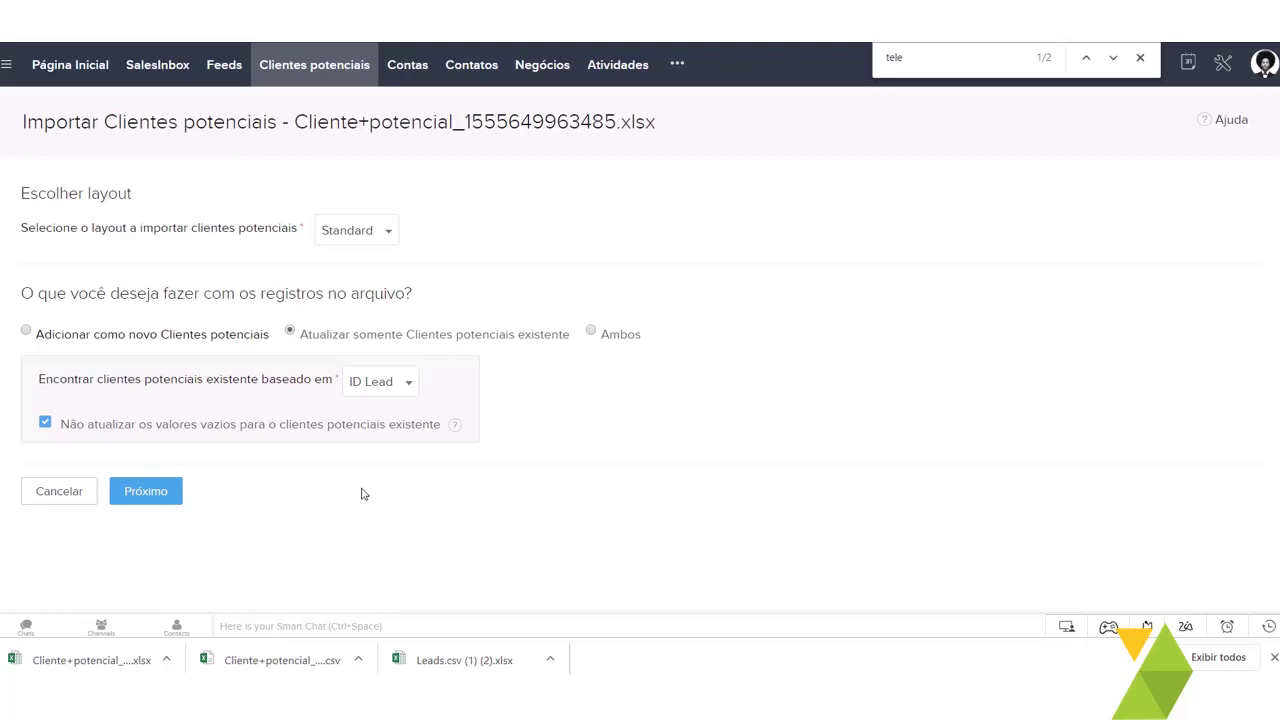
pyautogui.click(145, 490)
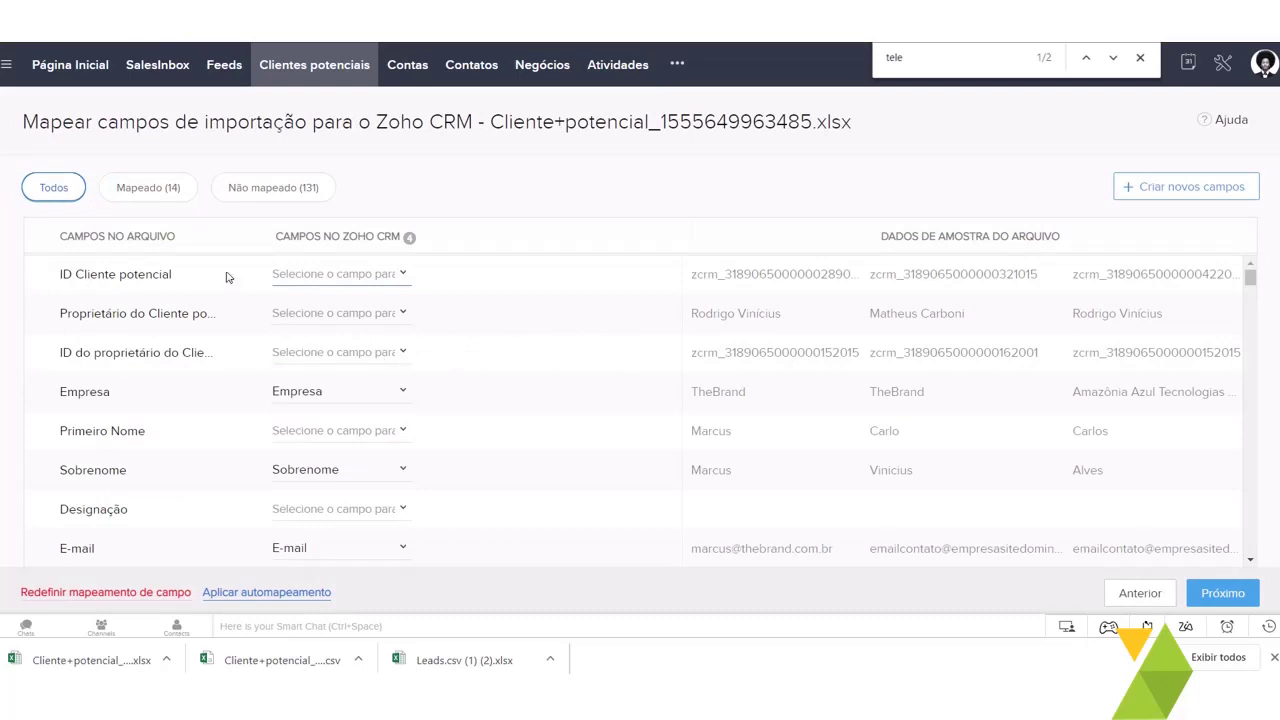
pyautogui.moveTo(177, 278); pyautogui.dragTo(77, 289)
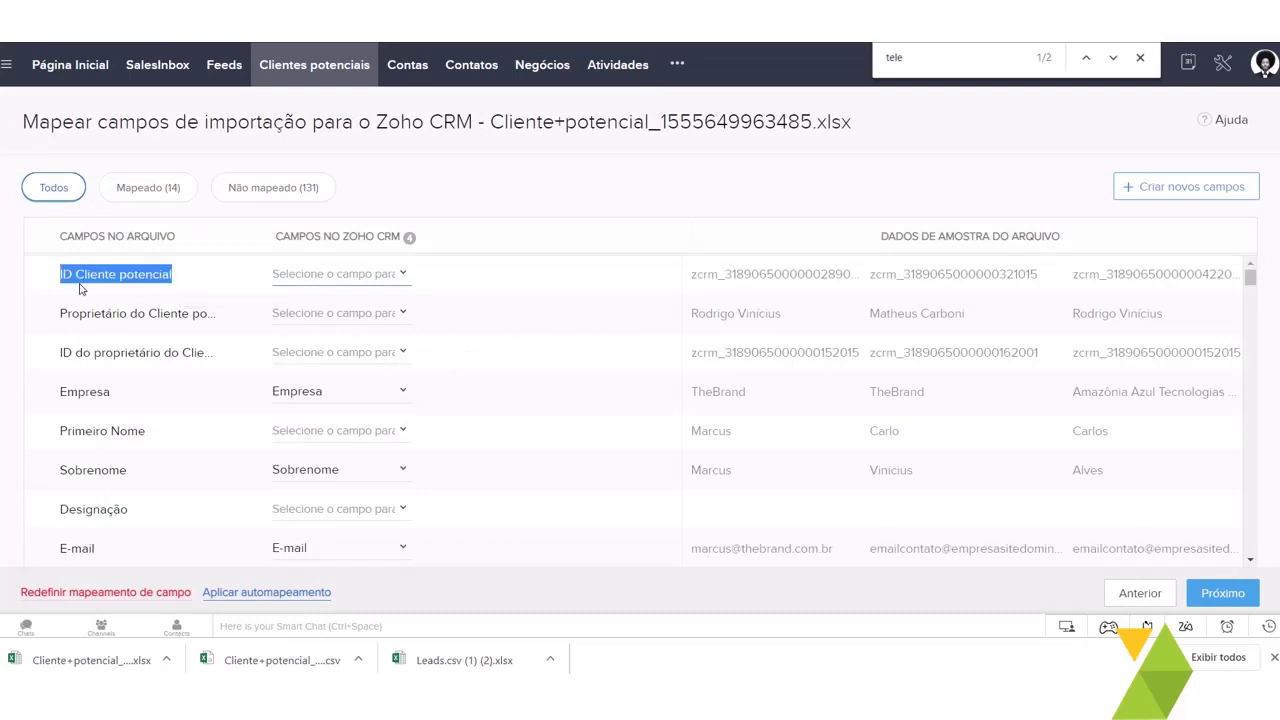
pyautogui.click(360, 276)
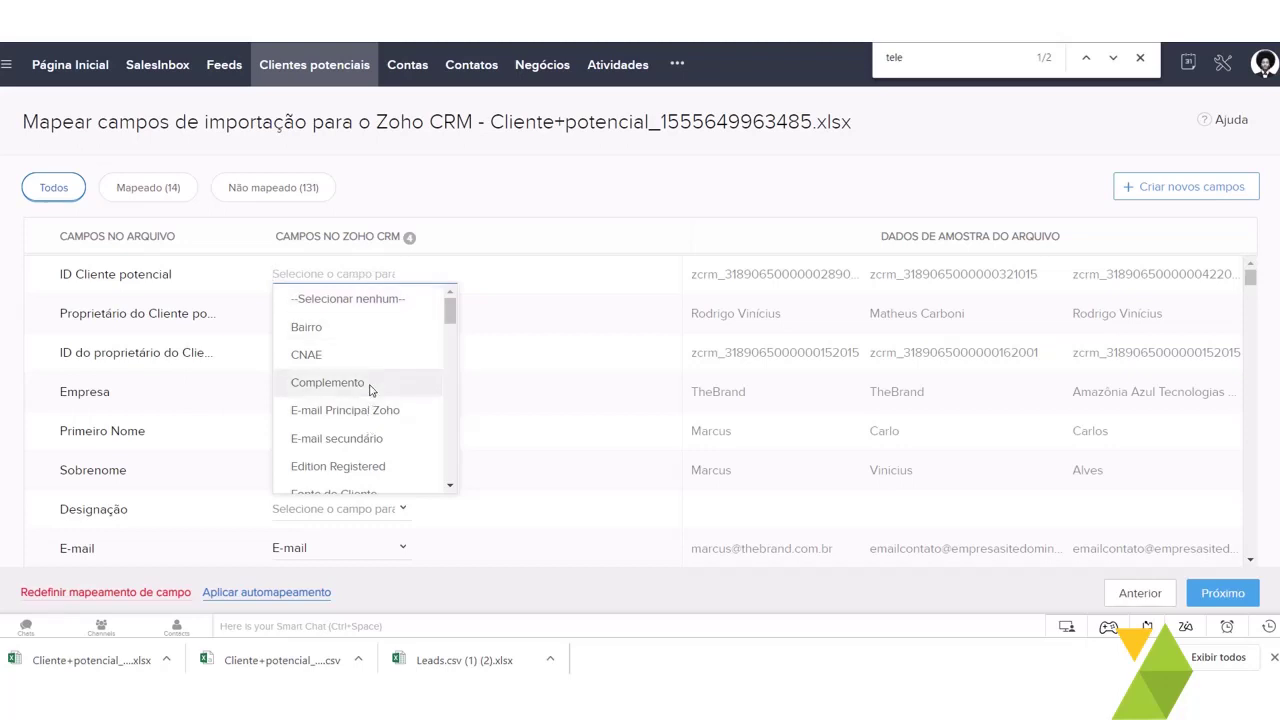
pyautogui.write('id')
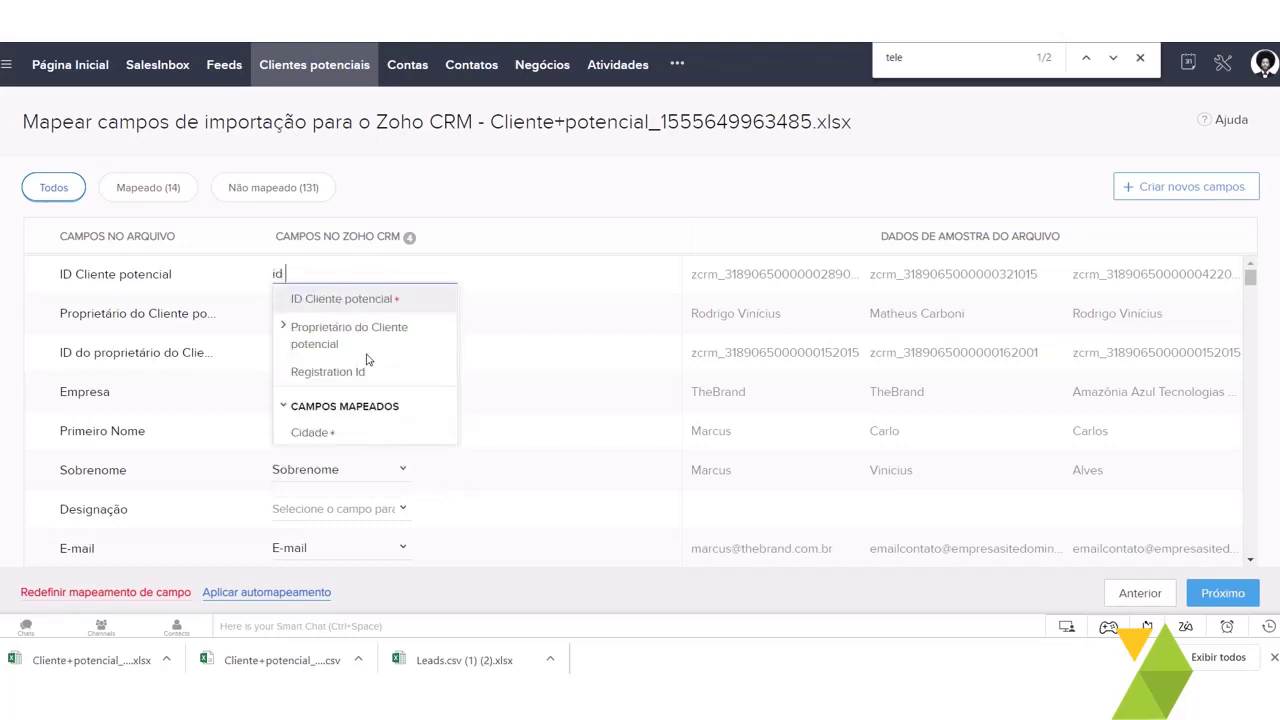
pyautogui.click(367, 299)
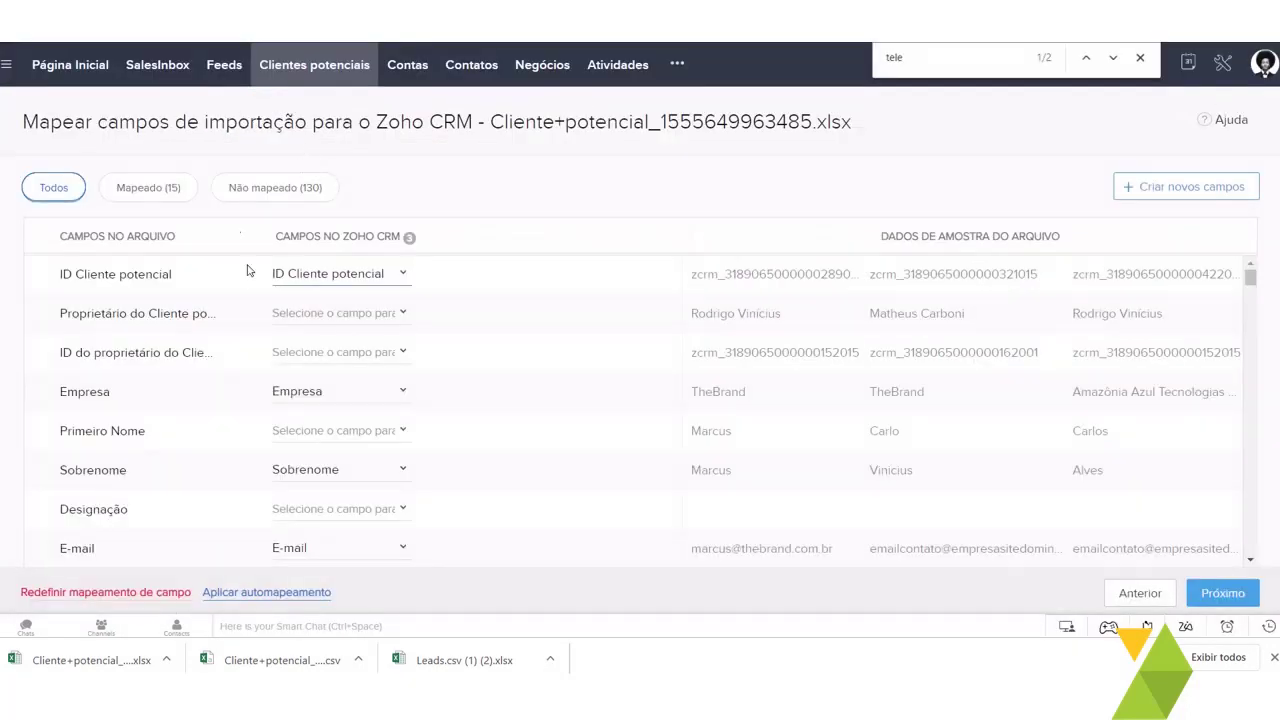
pyautogui.click(1232, 593)
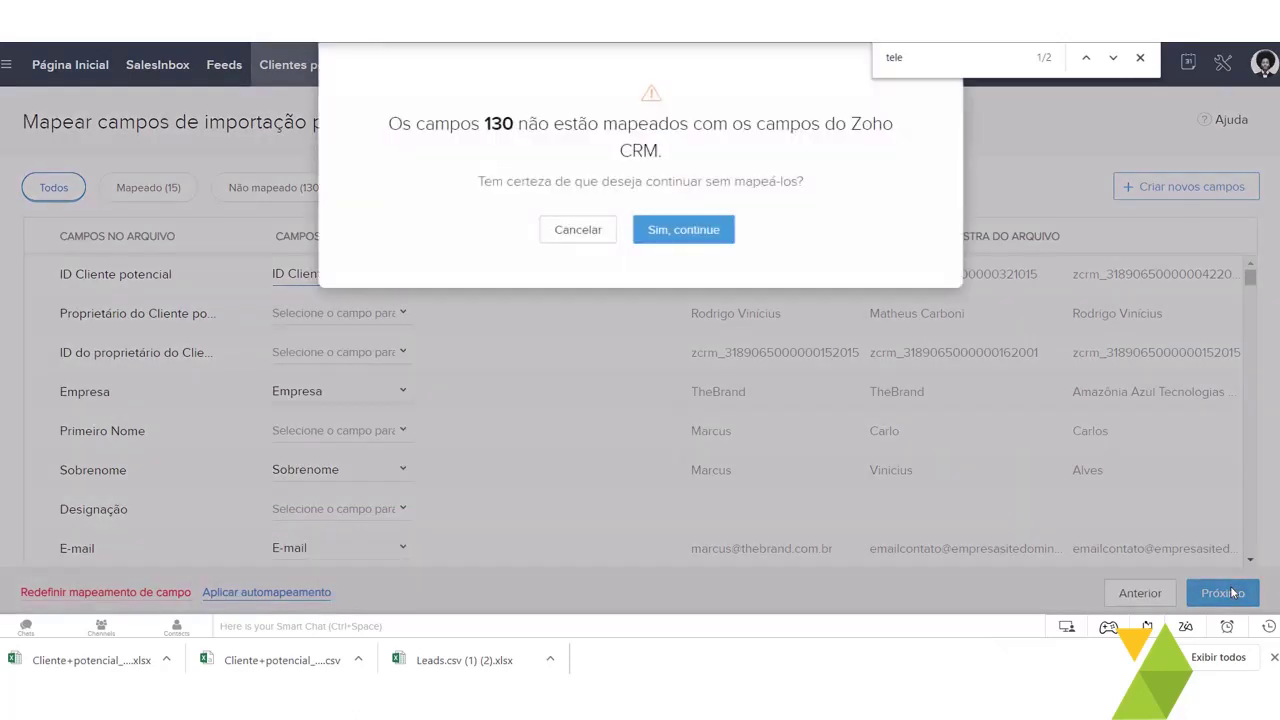
pyautogui.click(708, 232)
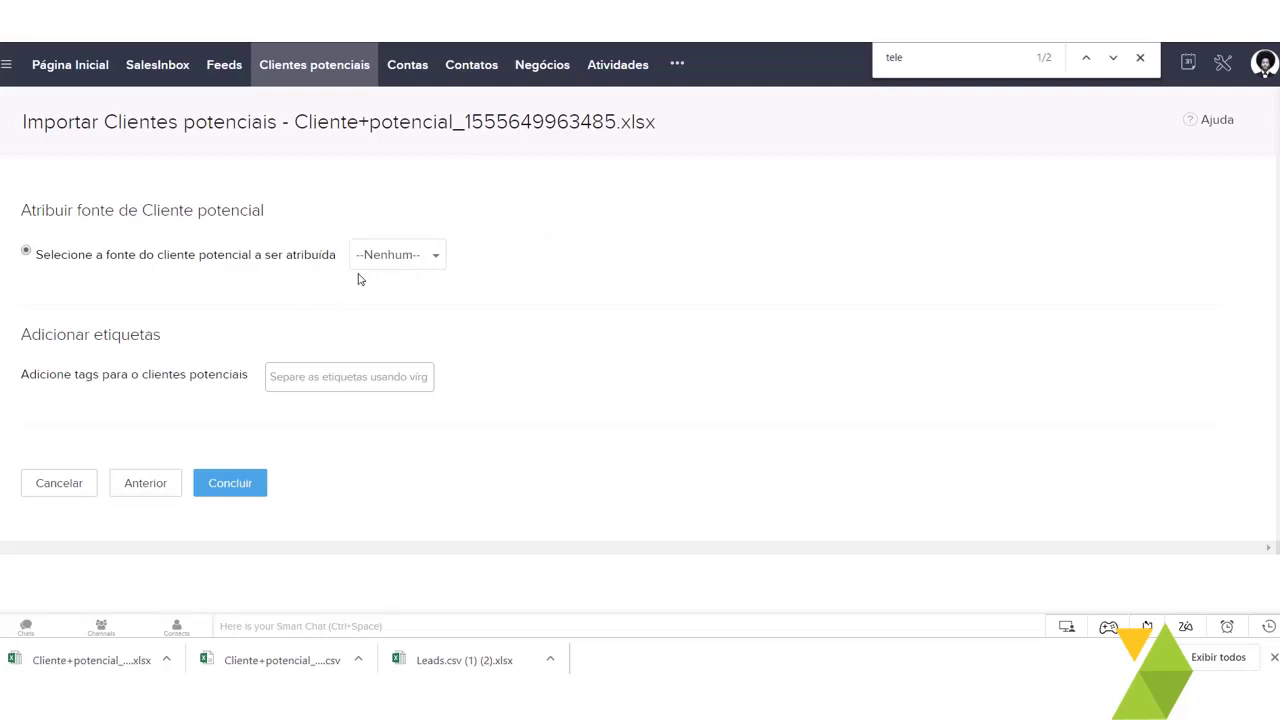
# - Assign Não informado as the imported leads' source, and finish the import without adding tags
pyautogui.click(389, 262)
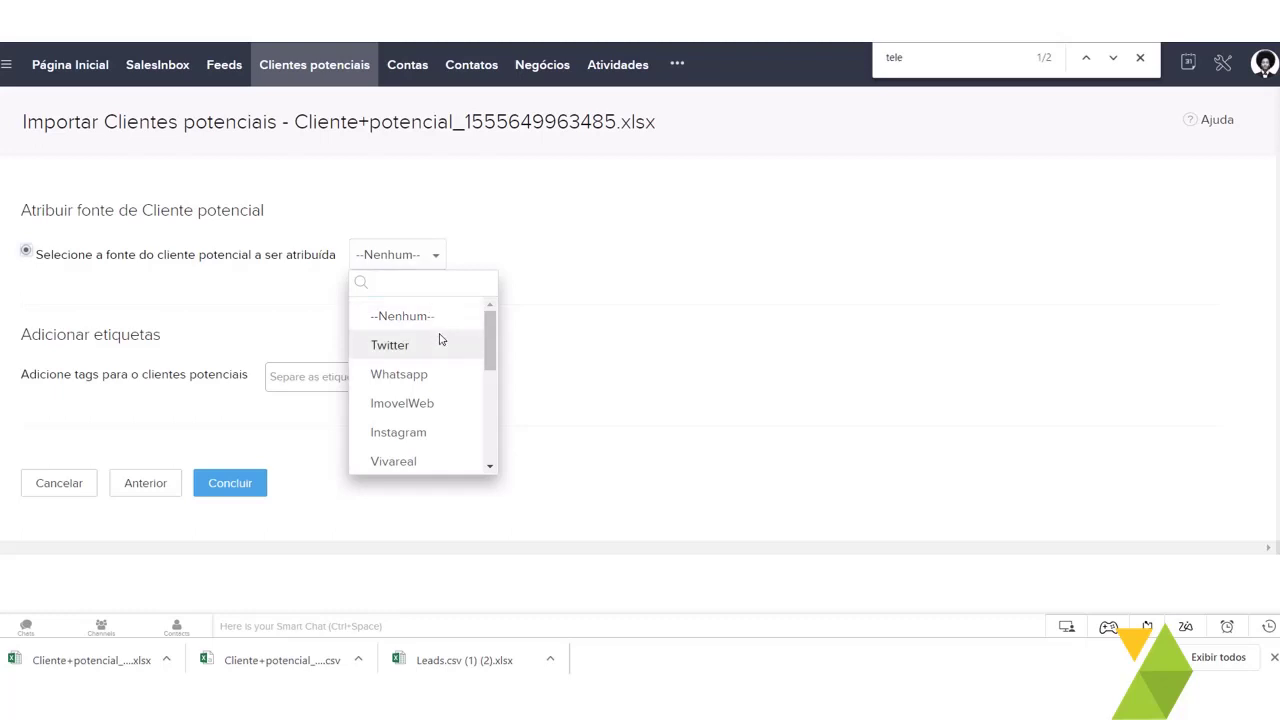
pyautogui.scroll(-3, 440, 337)
pyautogui.click(434, 388)
pyautogui.rightClick(432, 390)
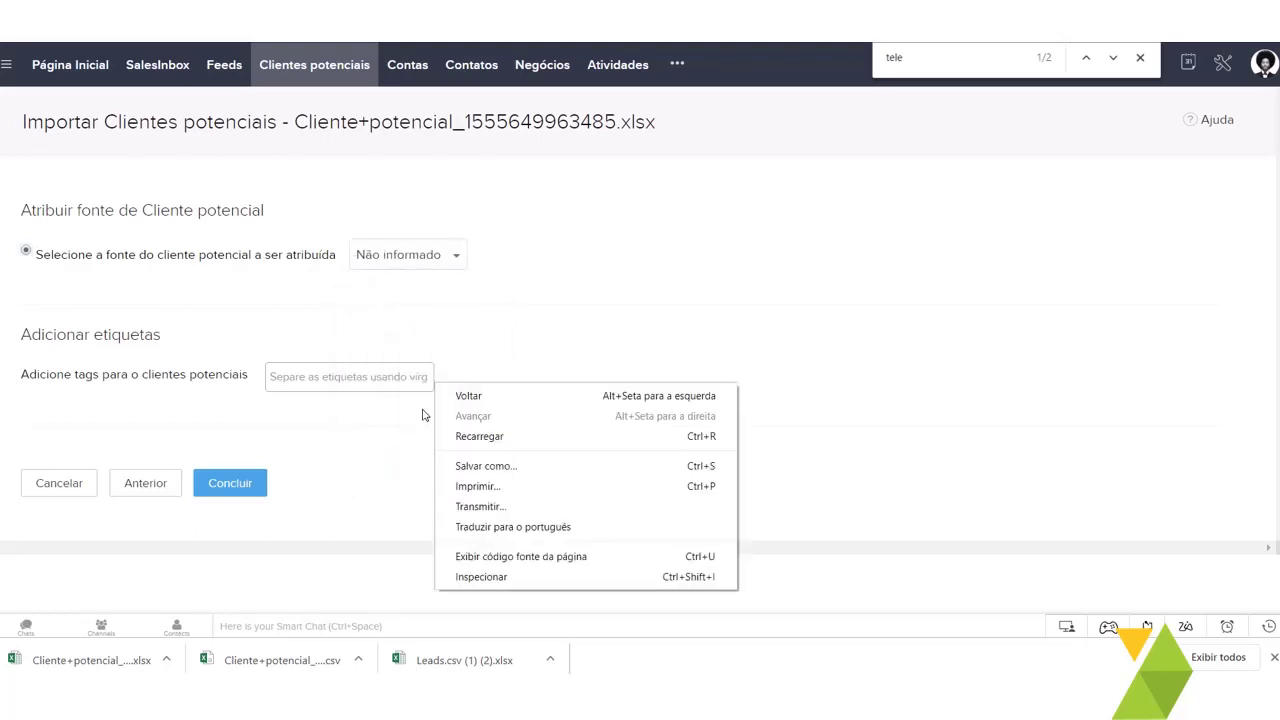
pyautogui.click(439, 263)
pyautogui.click(439, 262)
pyautogui.scroll(-3, 430, 352)
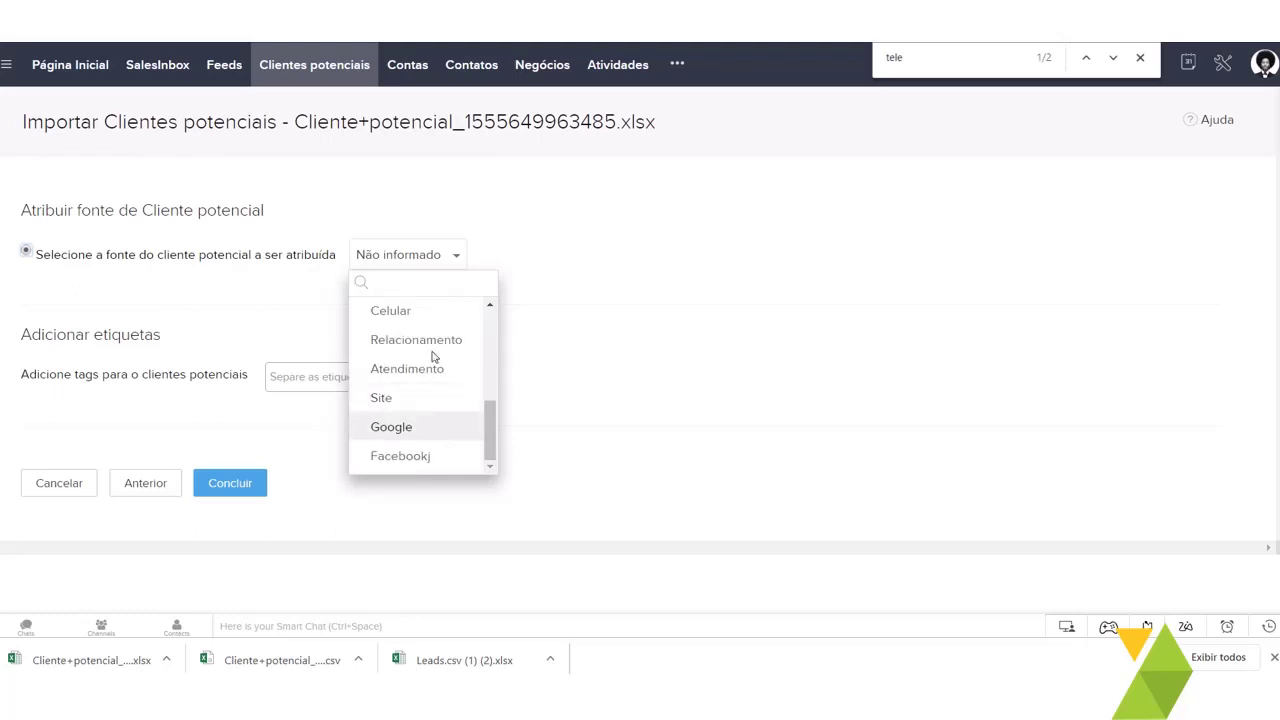
pyautogui.click(677, 345)
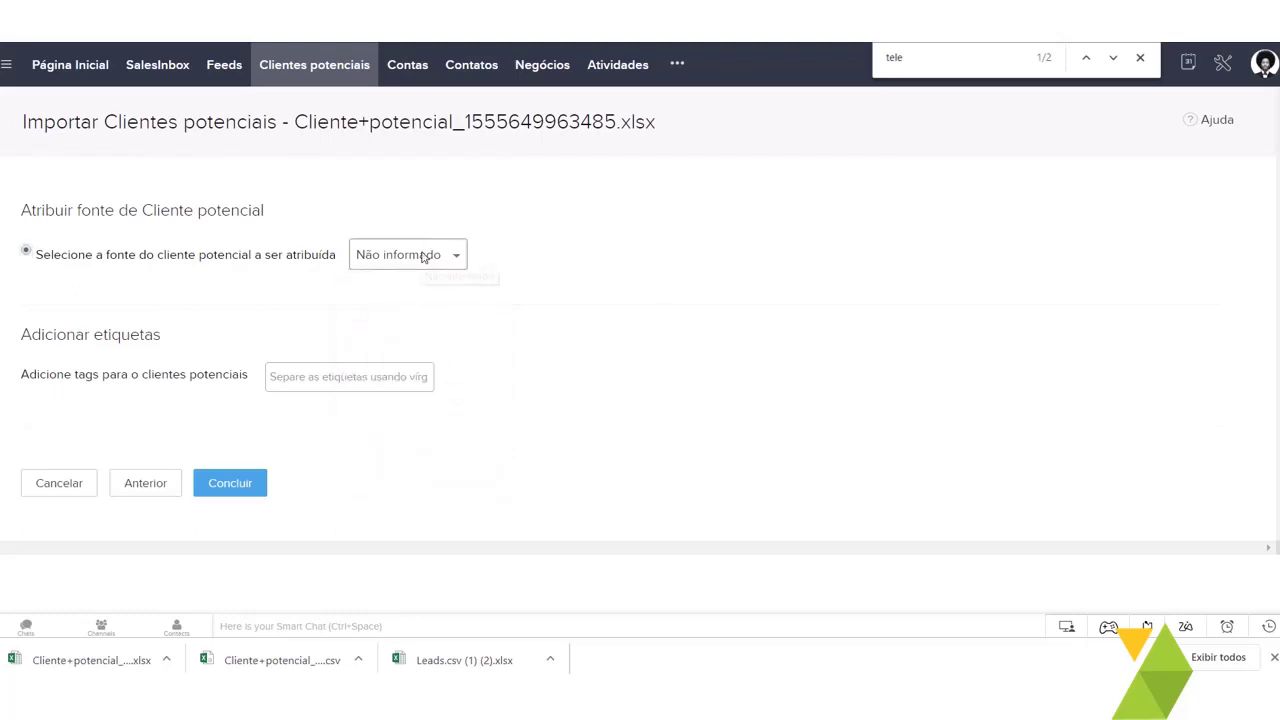
pyautogui.click(243, 480)
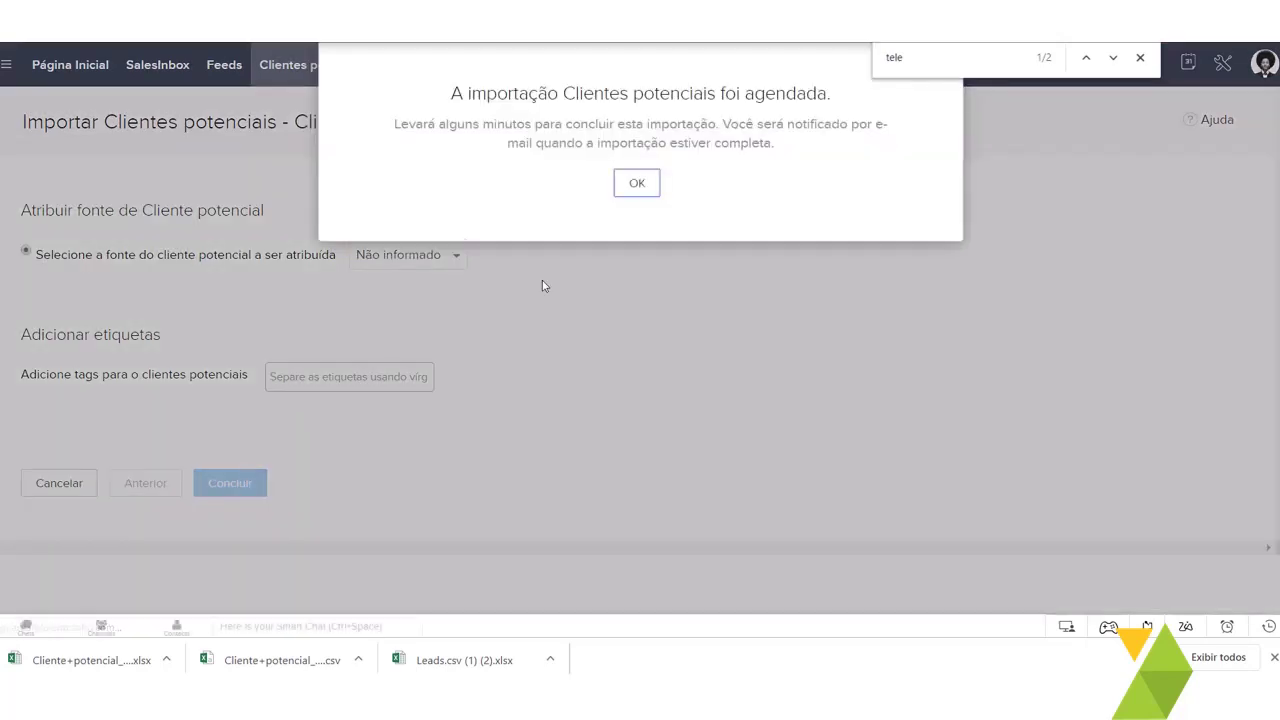
pyautogui.click(645, 188)
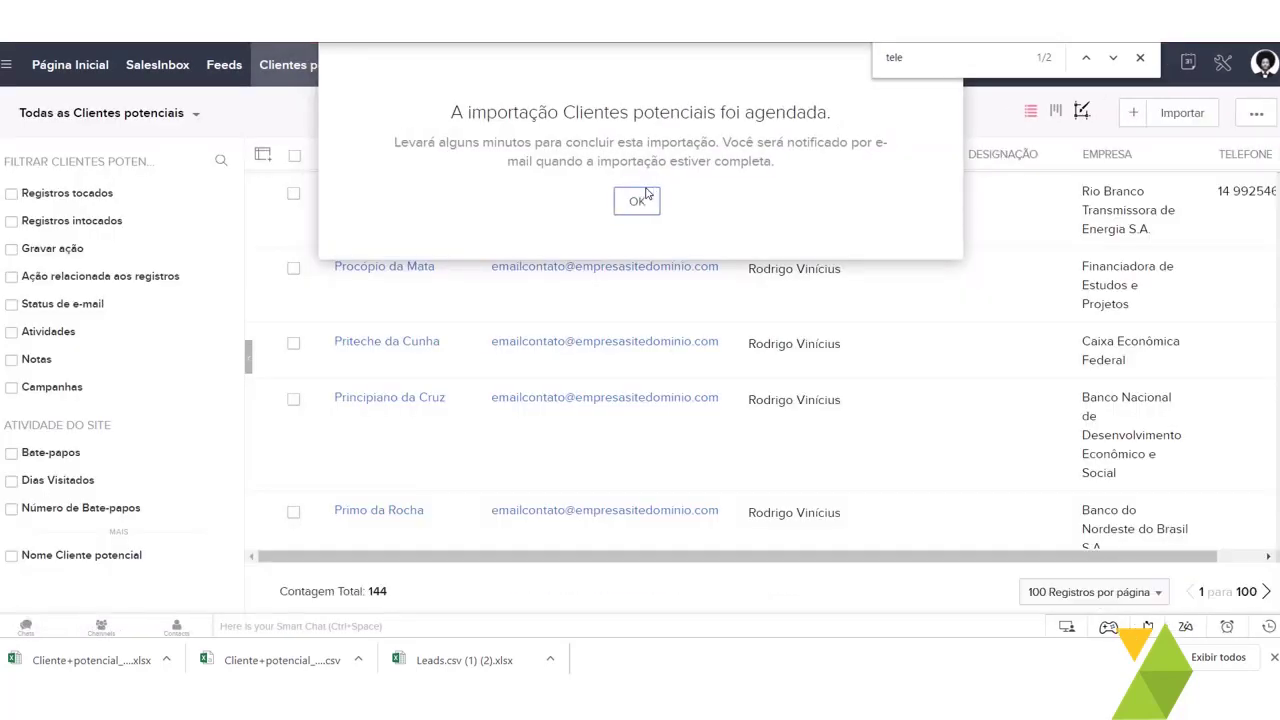